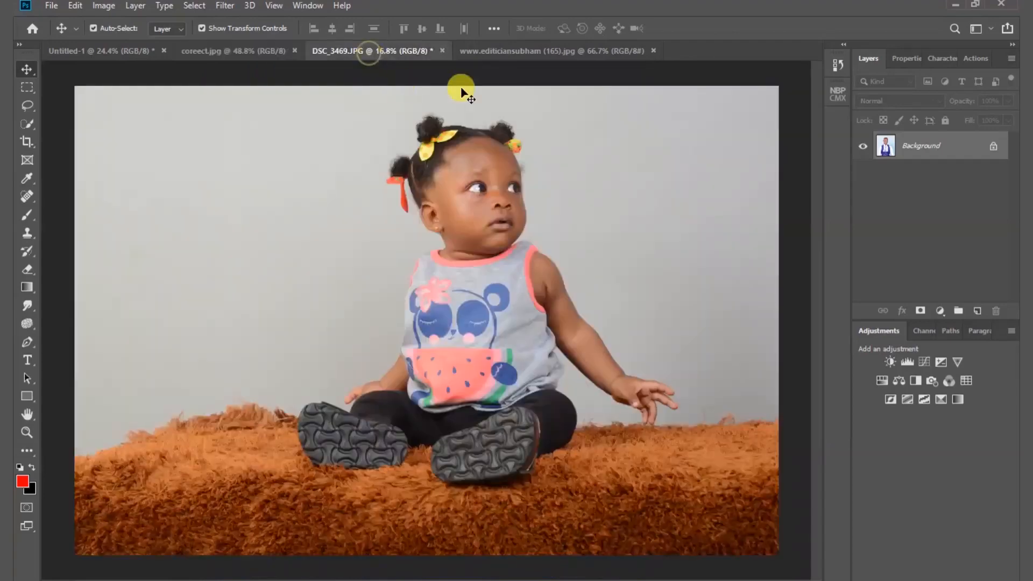
- Copy the portrait from coreect.jpg into the Untitled-1 document as a new layer
{"action": "left_click", "coordinate": [516, 53]}
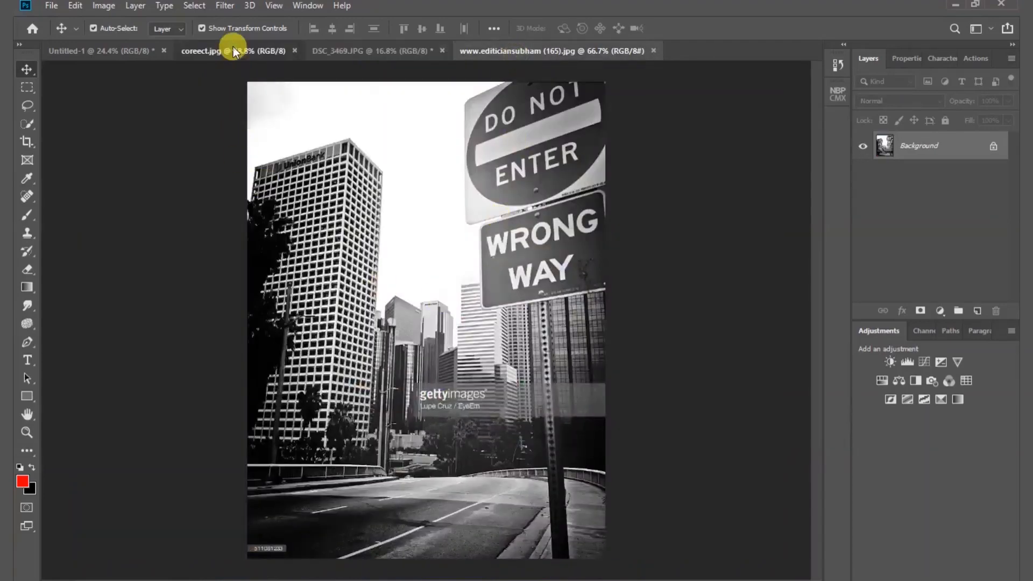
{"action": "left_click", "coordinate": [234, 52]}
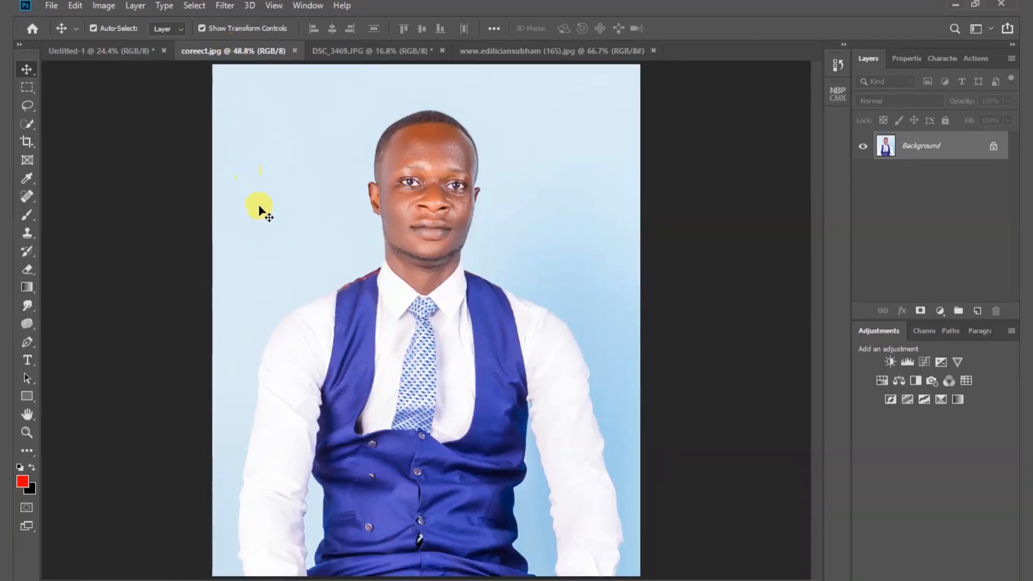
{"action": "left_click_drag", "start_coordinate": [243, 207], "coordinate": [437, 322]}
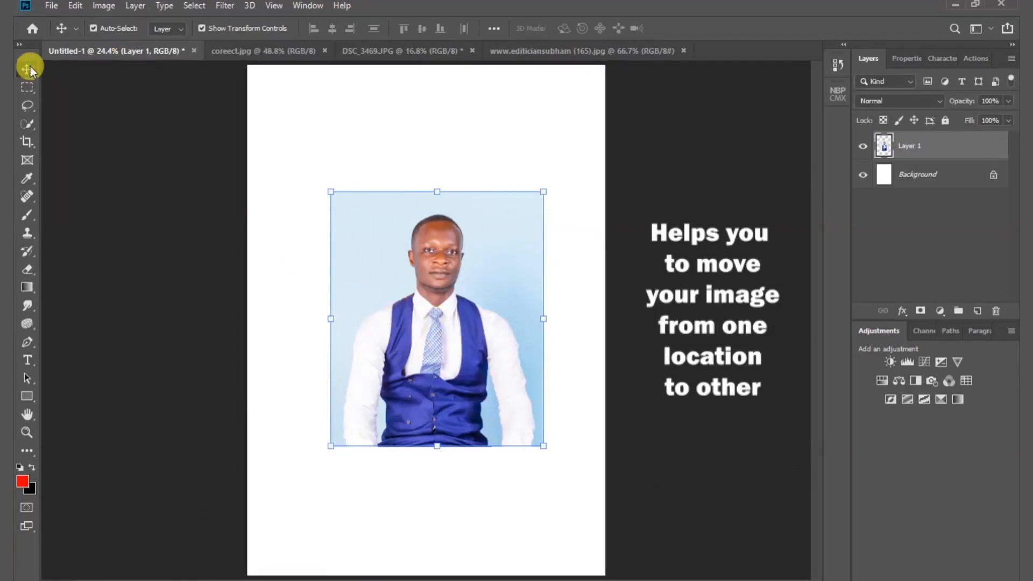
- Move the portrait layer around the page with the Move tool and place it slightly above the centre
{"action": "left_click_drag", "start_coordinate": [434, 323], "coordinate": [389, 236]}
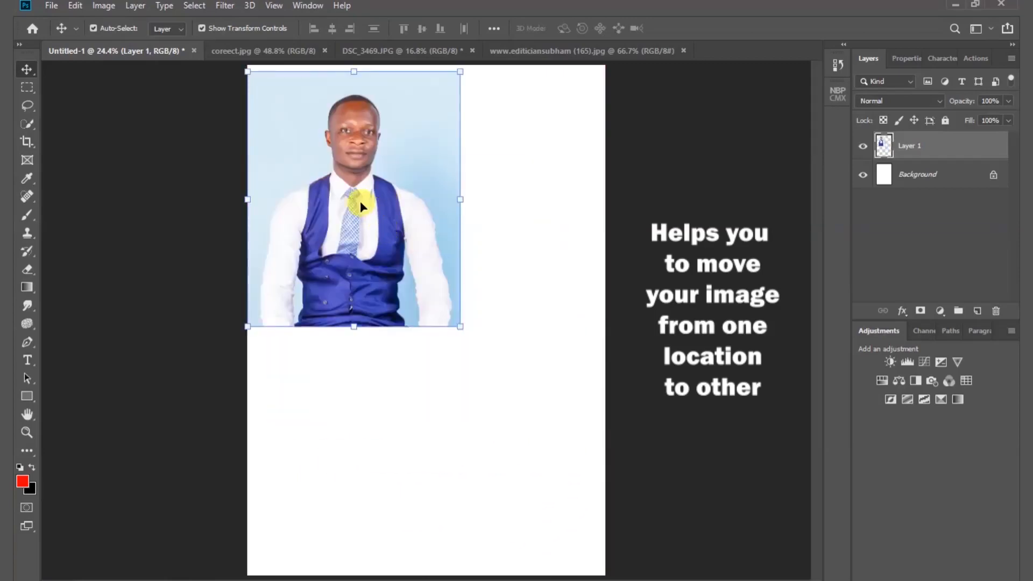
{"action": "left_click_drag", "start_coordinate": [360, 202], "coordinate": [513, 386]}
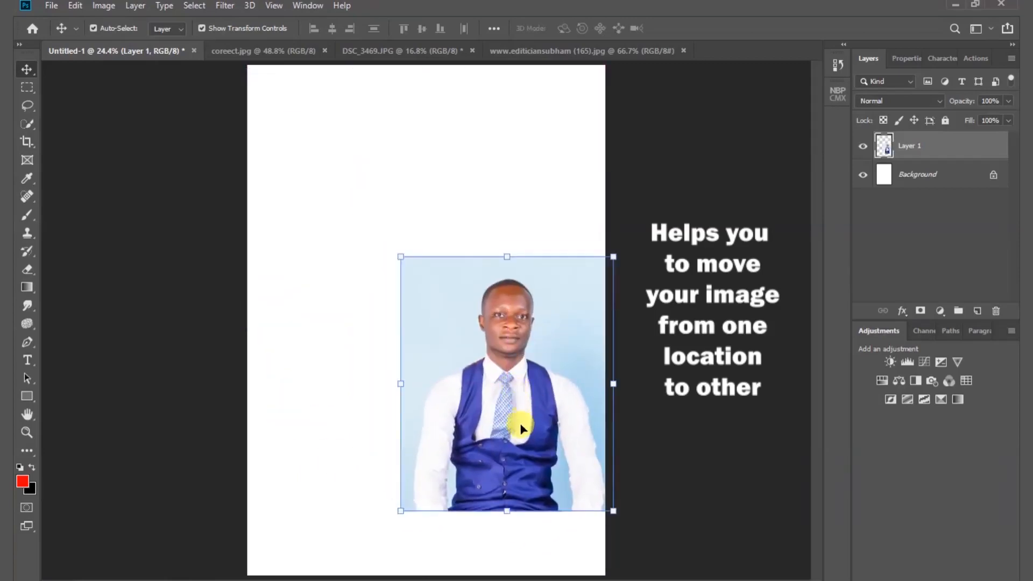
{"action": "left_click_drag", "start_coordinate": [519, 424], "coordinate": [390, 267]}
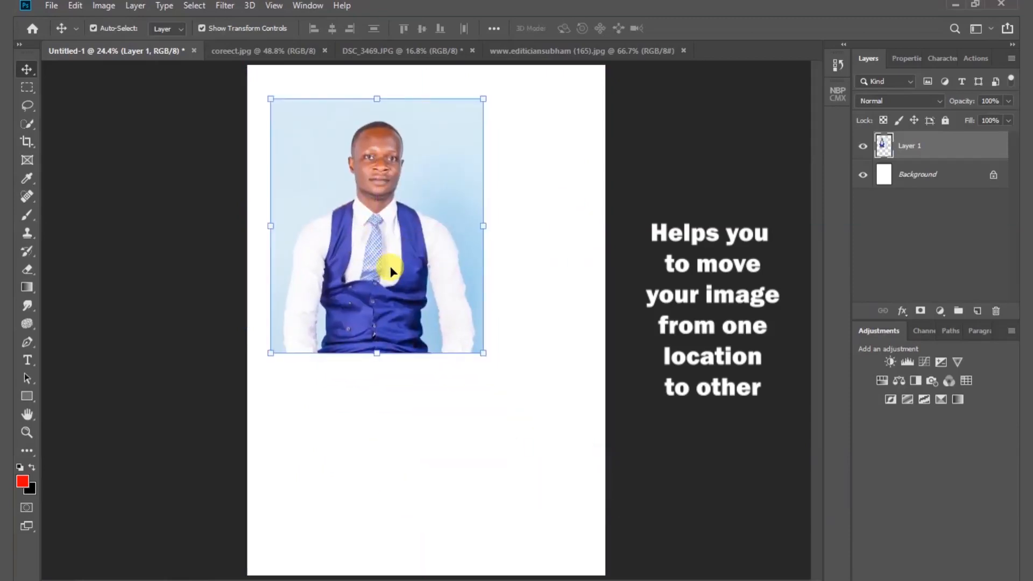
{"action": "left_click_drag", "start_coordinate": [361, 208], "coordinate": [423, 261]}
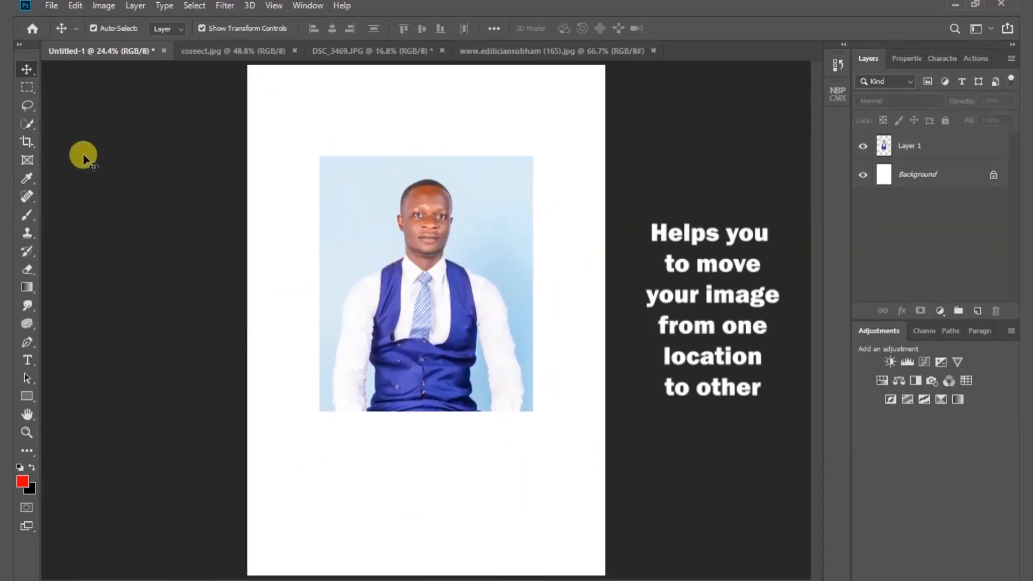
- Delete a rectangular marquee area across the man's neck and chest on Layer 1, undo the deletion and deselect
{"action": "left_click", "coordinate": [31, 88]}
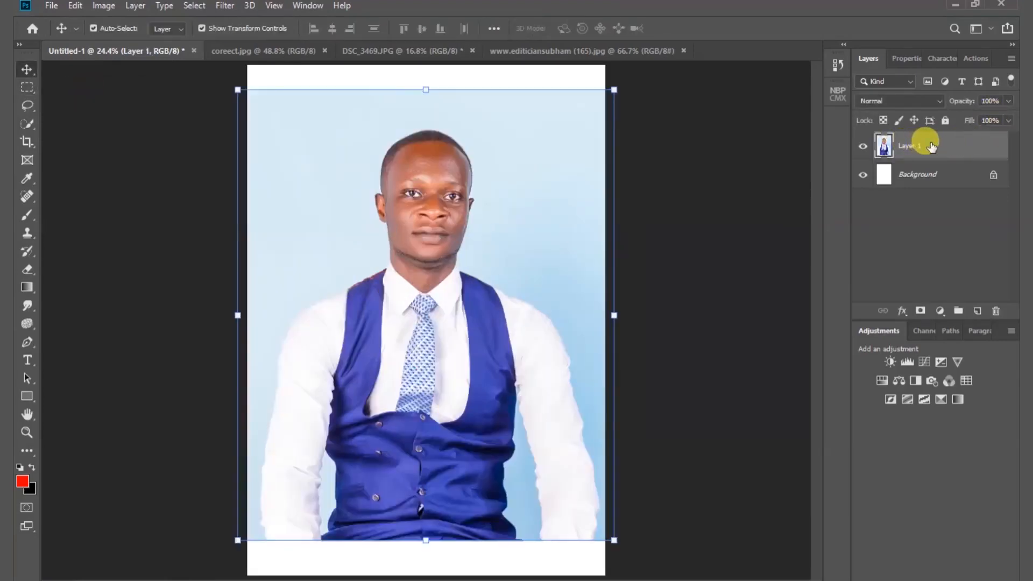
{"action": "left_click", "coordinate": [27, 88]}
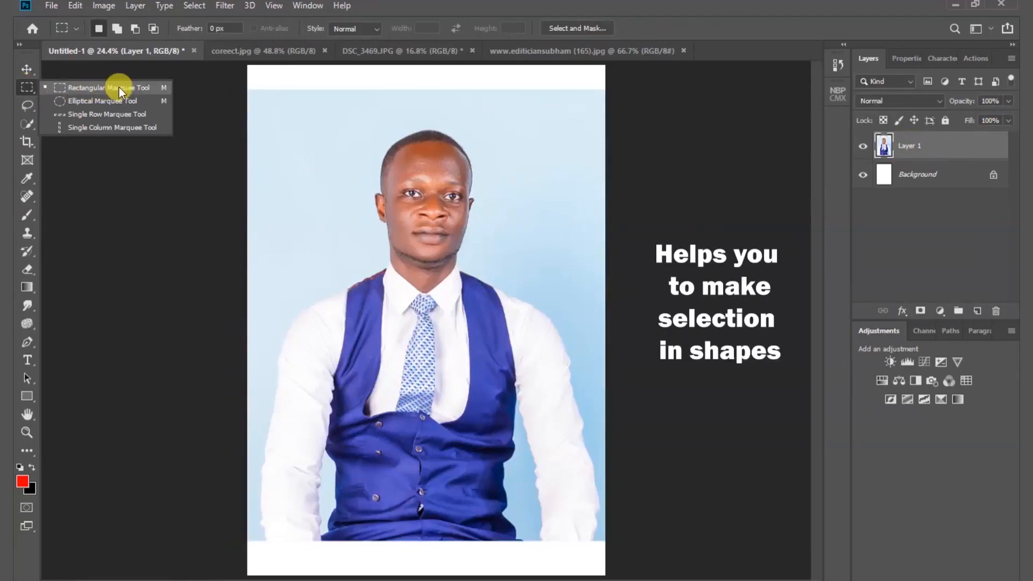
{"action": "left_click", "coordinate": [118, 88]}
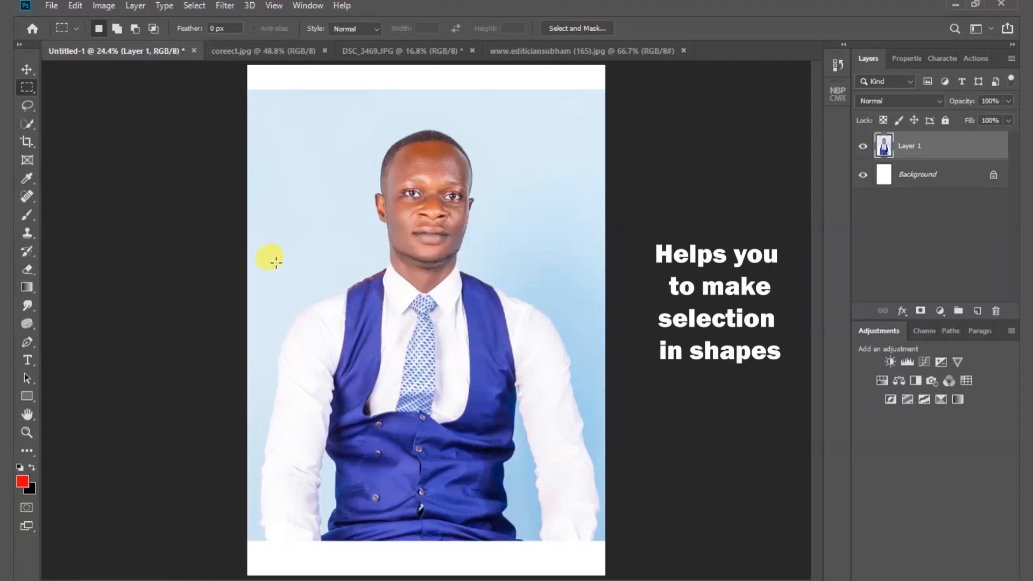
{"action": "left_click_drag", "start_coordinate": [276, 262], "coordinate": [466, 363]}
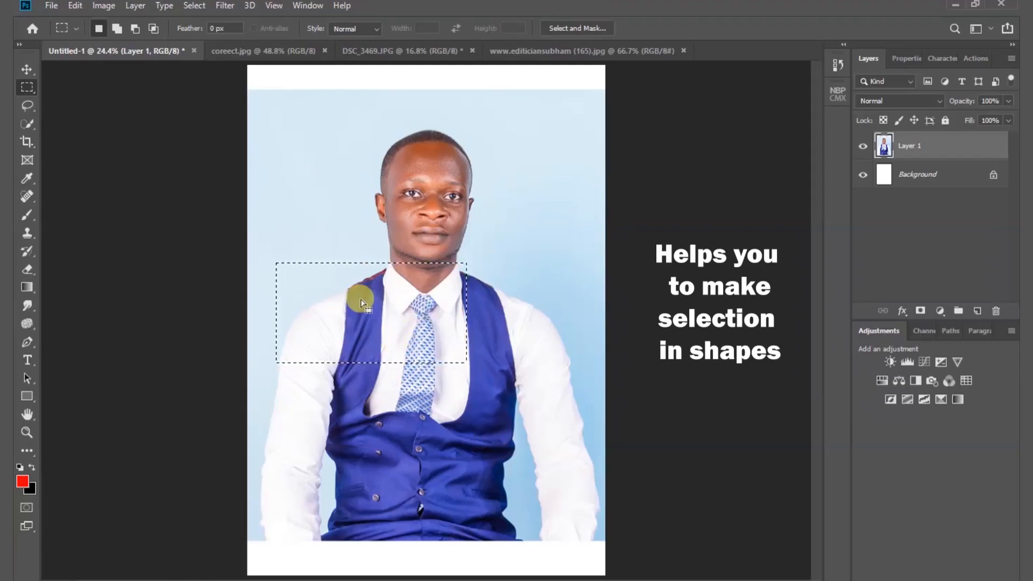
{"action": "key", "text": "Delete"}
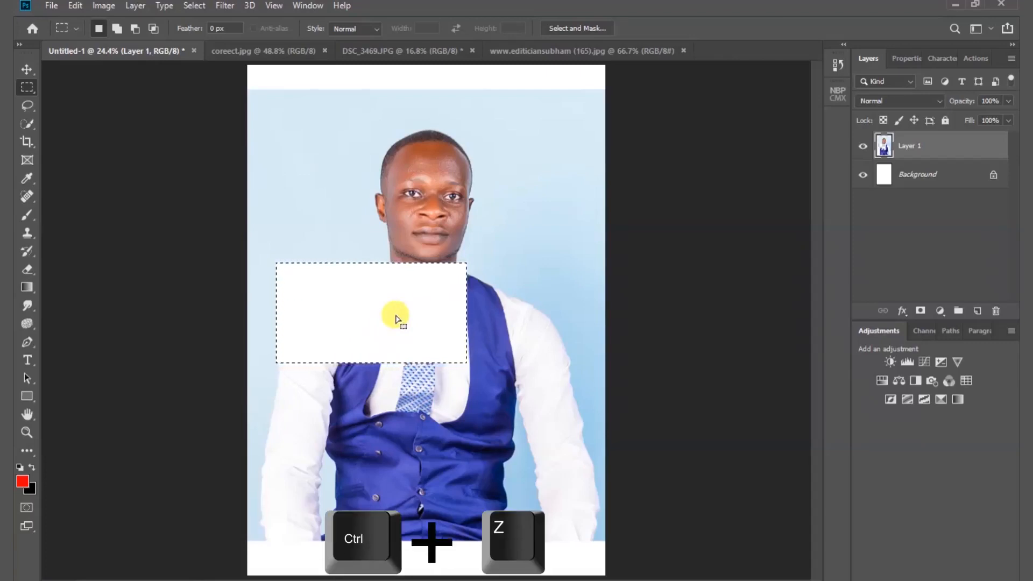
{"action": "key", "text": "ctrl+z"}
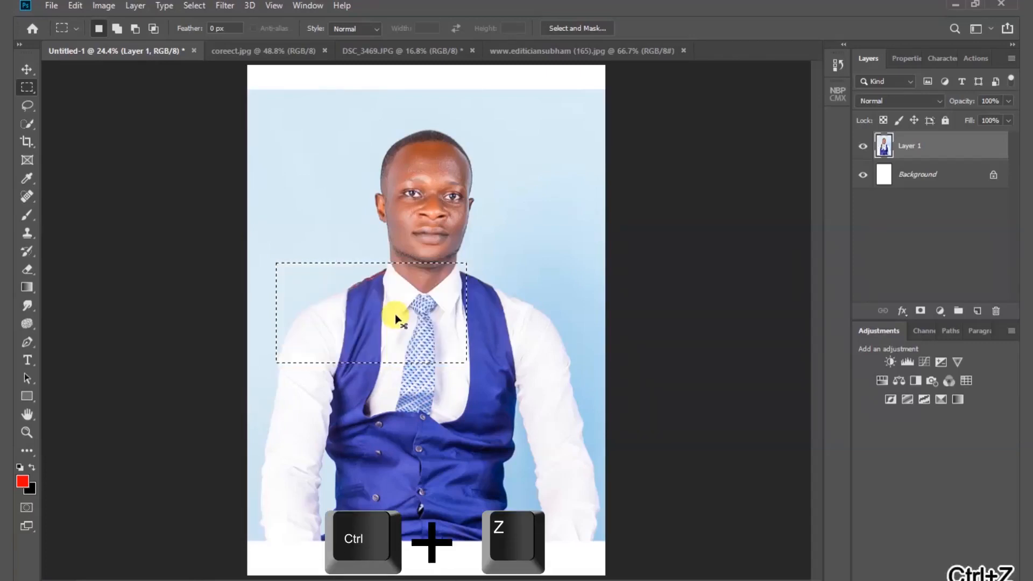
{"action": "left_click", "coordinate": [394, 308]}
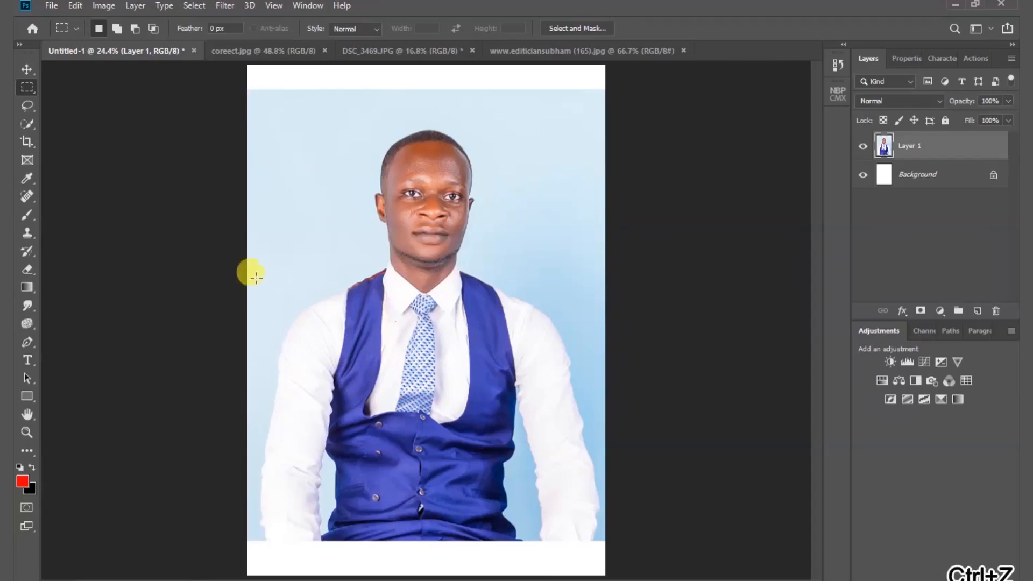
- Delete a large circular area over the man's torso with the Elliptical Marquee tool and undo the deletion
{"action": "right_click", "coordinate": [29, 92]}
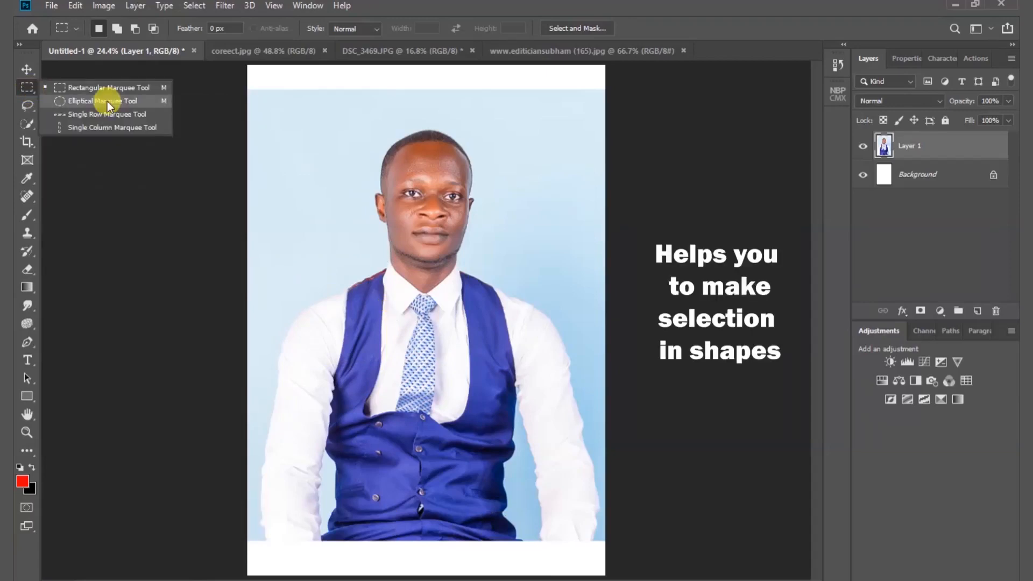
{"action": "left_click", "coordinate": [107, 101]}
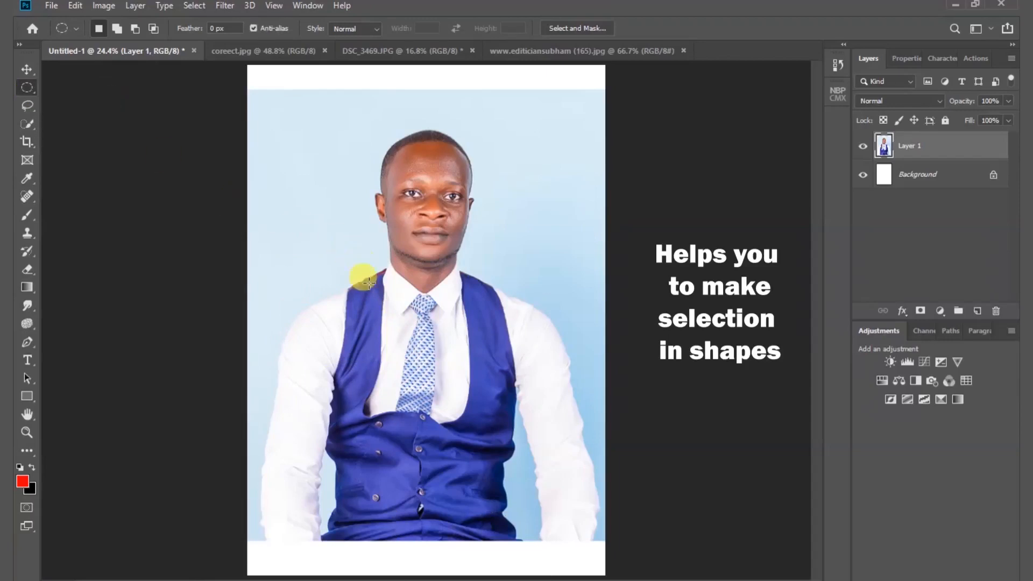
{"action": "left_click_drag", "start_coordinate": [276, 222], "coordinate": [570, 514]}
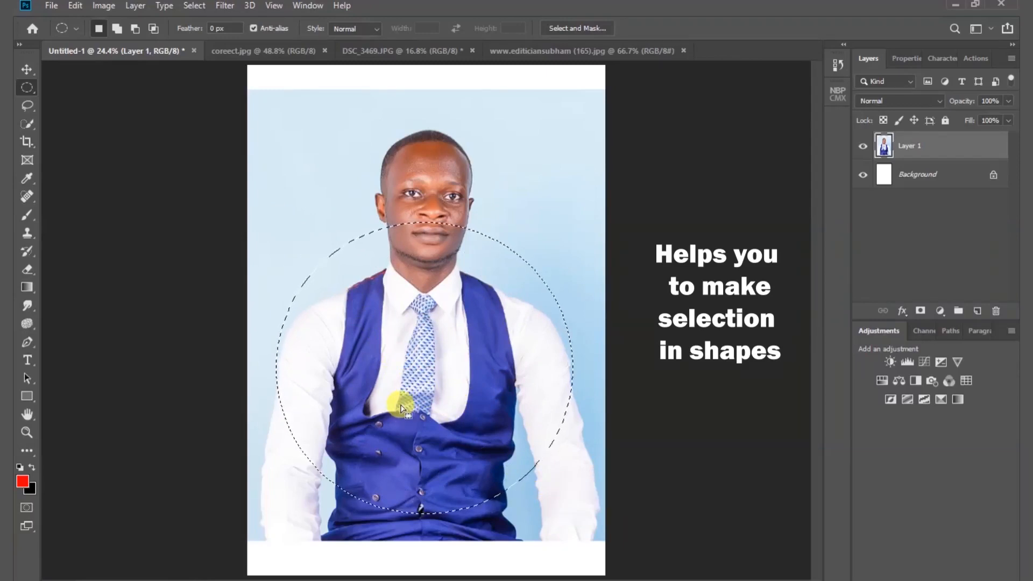
{"action": "key", "text": "Delete"}
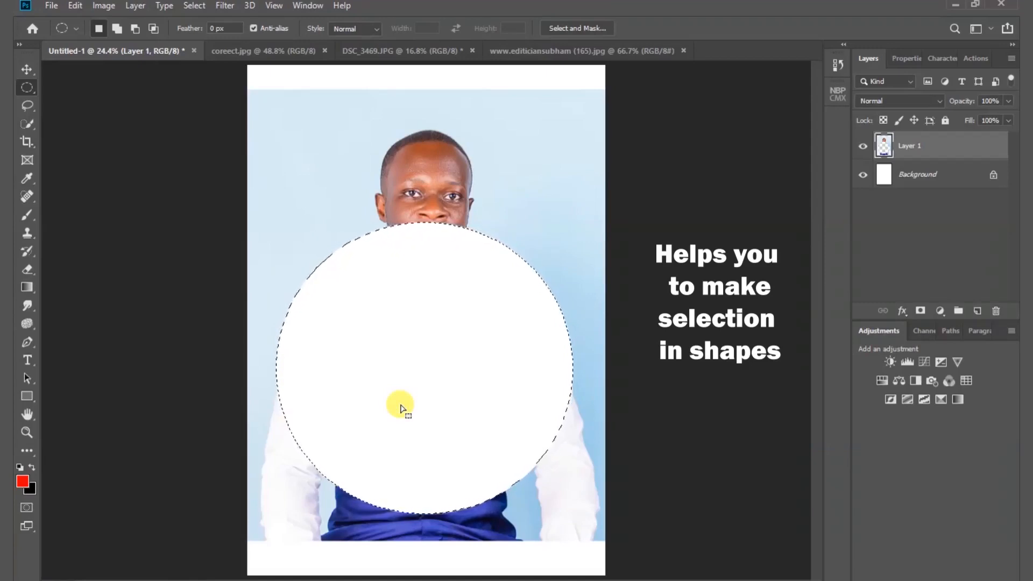
{"action": "key", "text": "ctrl+z"}
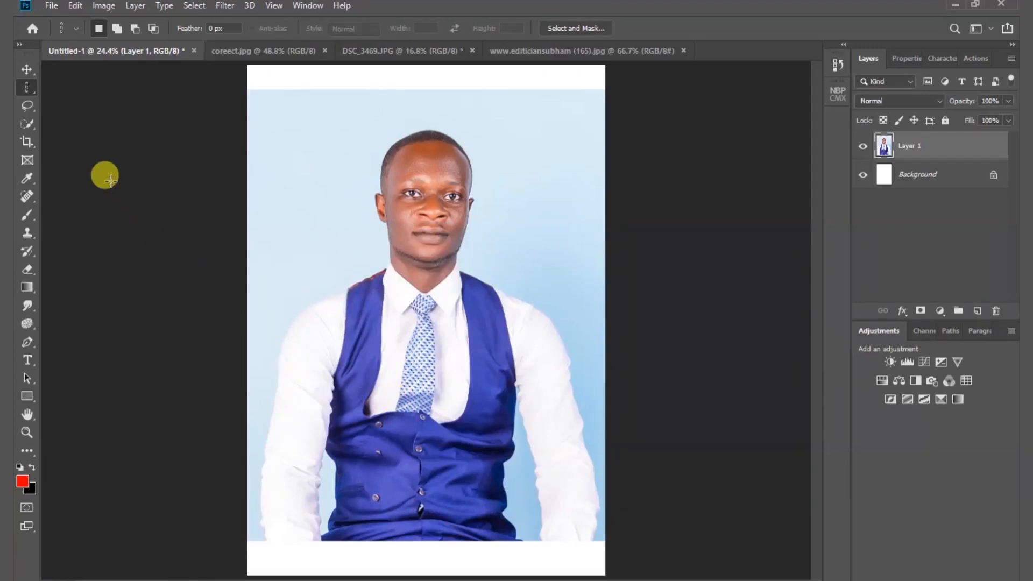
- Draw a freehand selection on the portrait with the Lasso tool, starting beside the man's head, and undo it
{"action": "left_click", "coordinate": [31, 106]}
{"action": "right_click", "coordinate": [30, 106]}
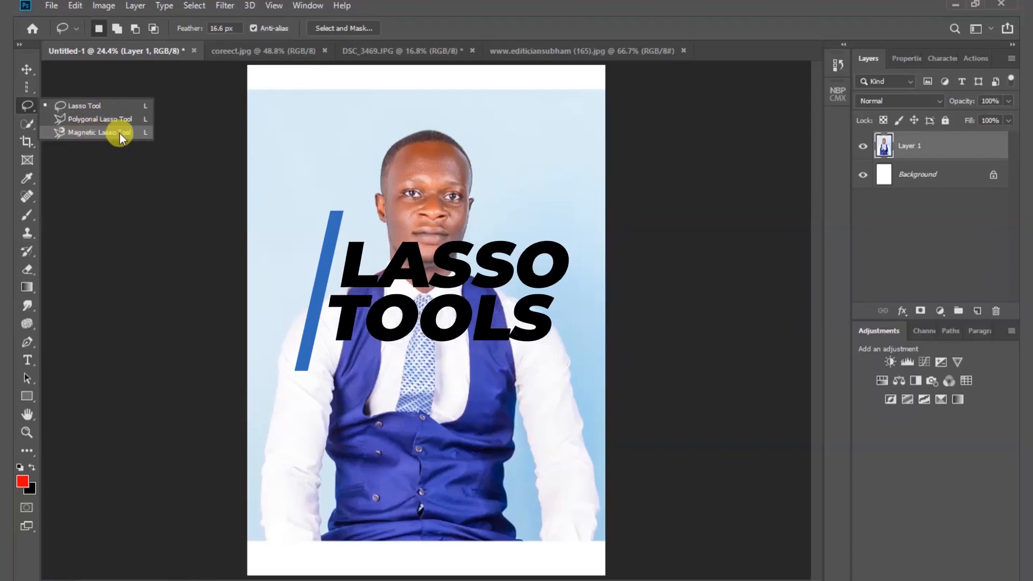
{"action": "left_click", "coordinate": [92, 106]}
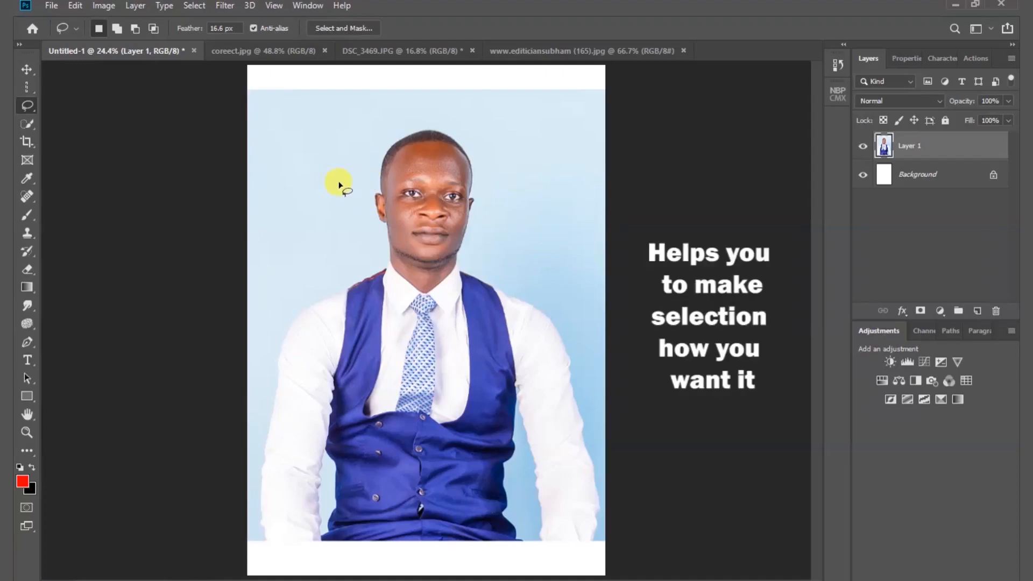
{"action": "left_click_drag", "start_coordinate": [339, 185], "coordinate": [318, 205]}
{"action": "mouse_move", "coordinate": [310, 246]}
{"action": "left_mouse_down"}
{"action": "mouse_move", "coordinate": [330, 306]}
{"action": "mouse_move", "coordinate": [349, 322]}
{"action": "mouse_move", "coordinate": [466, 328]}
{"action": "mouse_move", "coordinate": [516, 296]}
{"action": "mouse_move", "coordinate": [535, 228]}
{"action": "mouse_move", "coordinate": [496, 136]}
{"action": "mouse_move", "coordinate": [431, 121]}
{"action": "mouse_move", "coordinate": [334, 192]}
{"action": "left_mouse_up"}
{"action": "key", "text": "ctrl+z"}
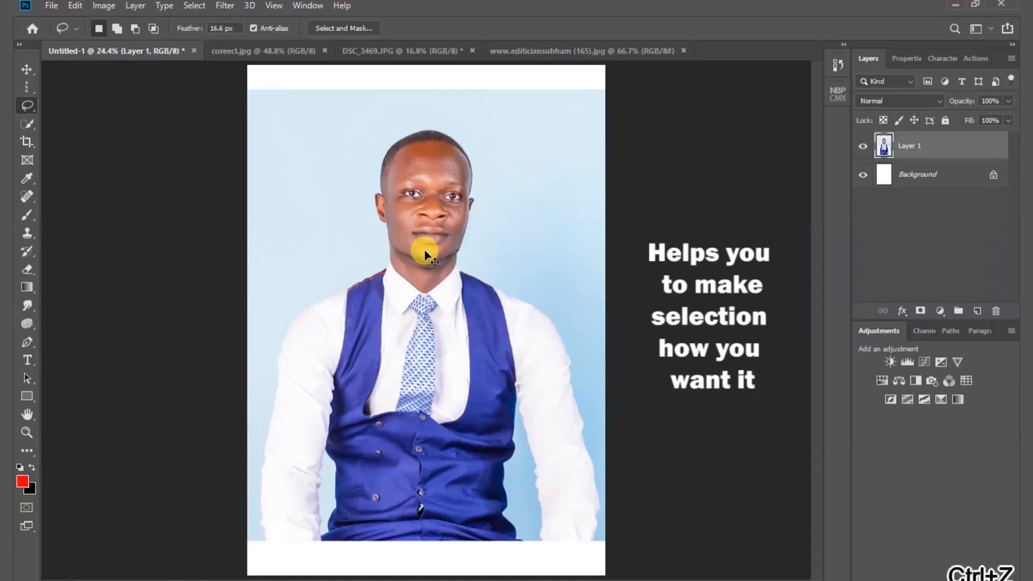
- Outline the white sleeve on the image's left side with the Polygonal Lasso tool, closing the selection beside the man's head
{"action": "right_click", "coordinate": [31, 106]}
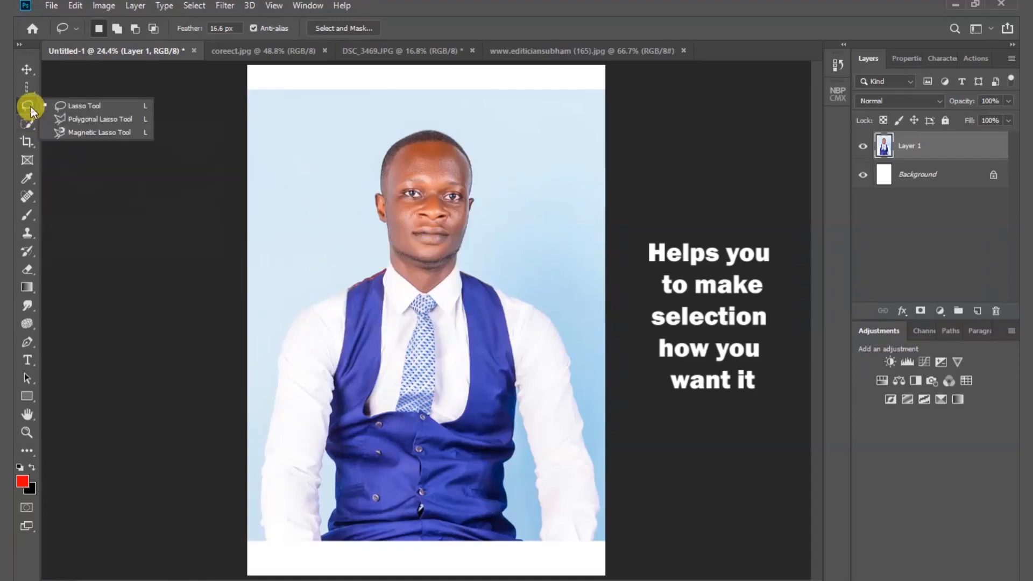
{"action": "left_click", "coordinate": [71, 122]}
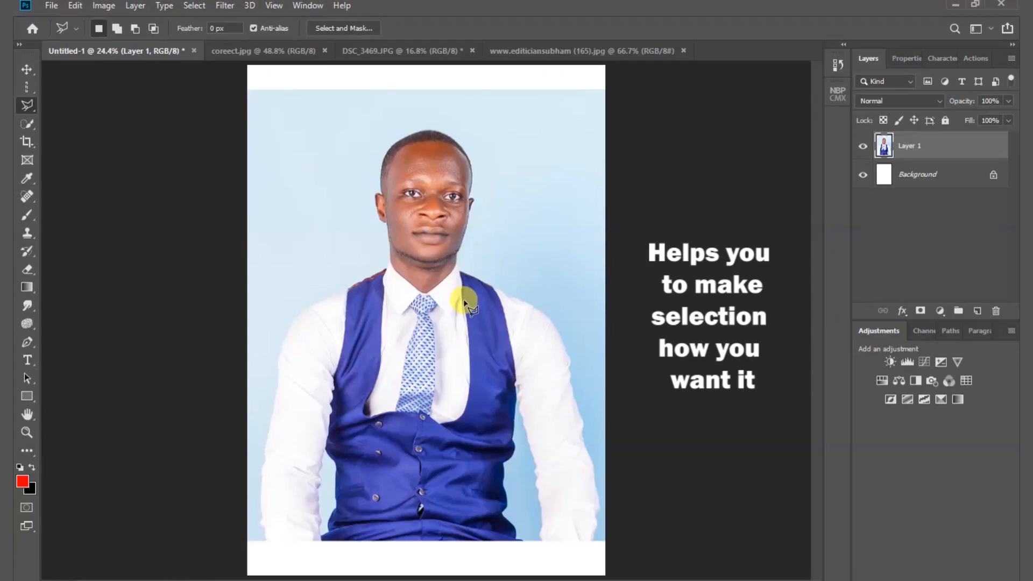
{"action": "left_click", "coordinate": [346, 160]}
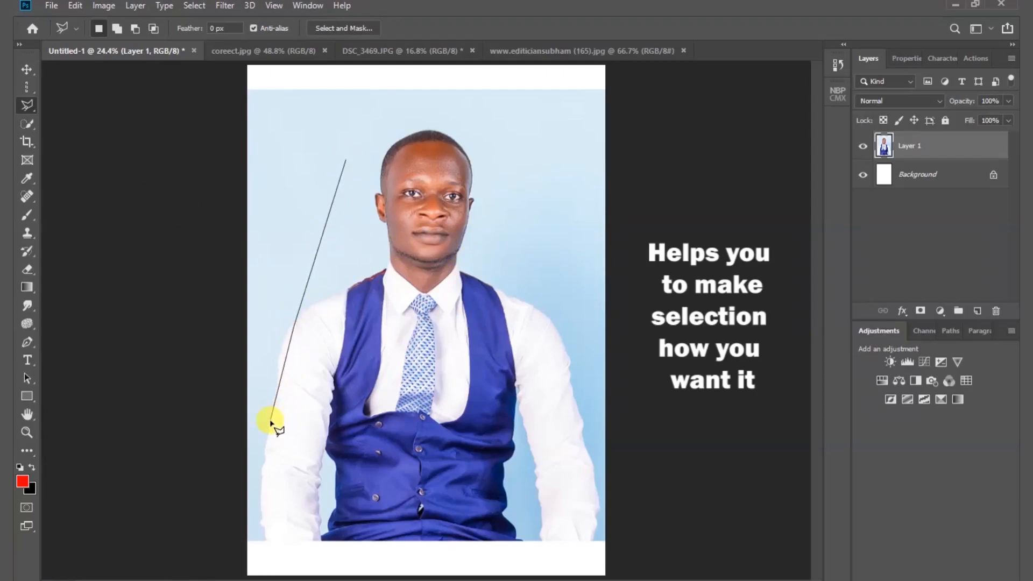
{"action": "key", "text": "ctrl+z"}
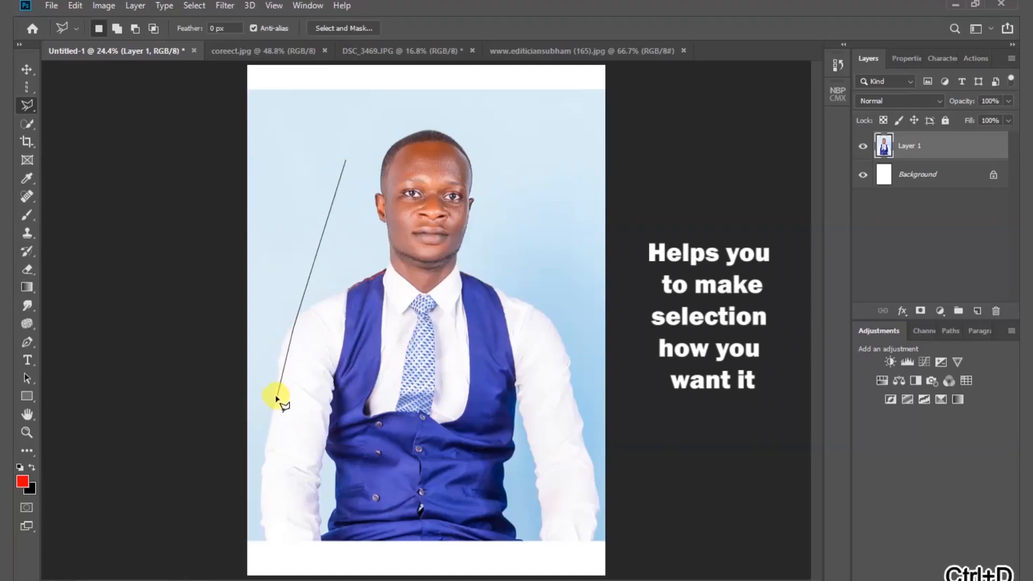
{"action": "left_click", "coordinate": [275, 396]}
{"action": "left_click", "coordinate": [265, 535]}
{"action": "left_click", "coordinate": [321, 537]}
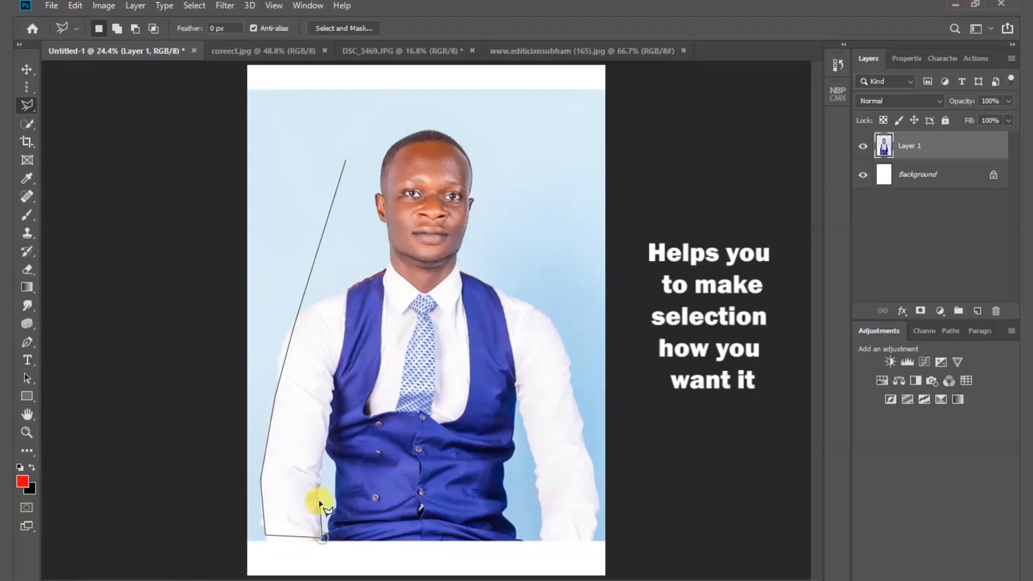
{"action": "left_click_drag", "start_coordinate": [319, 466], "coordinate": [348, 294]}
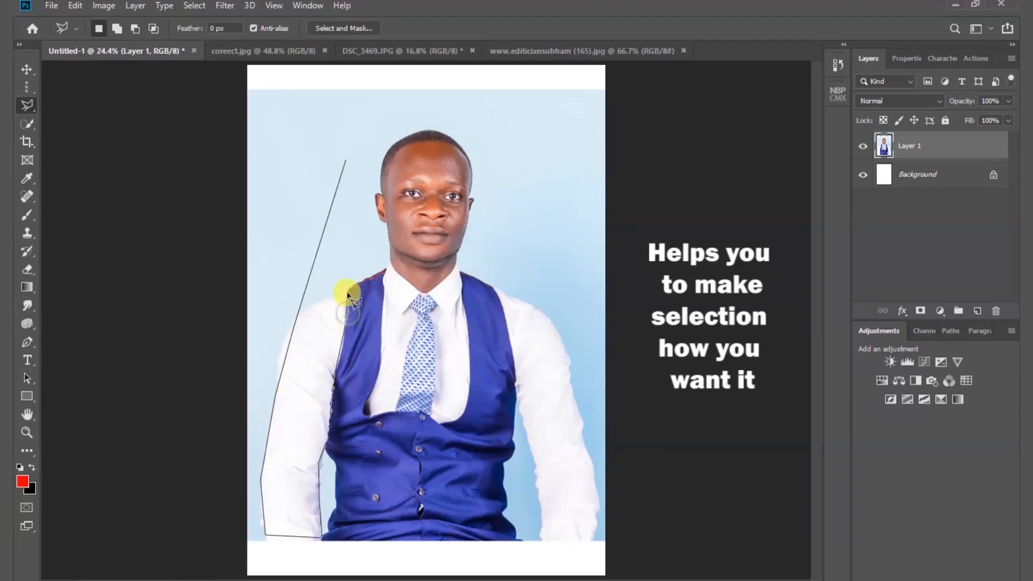
{"action": "left_click", "coordinate": [347, 160]}
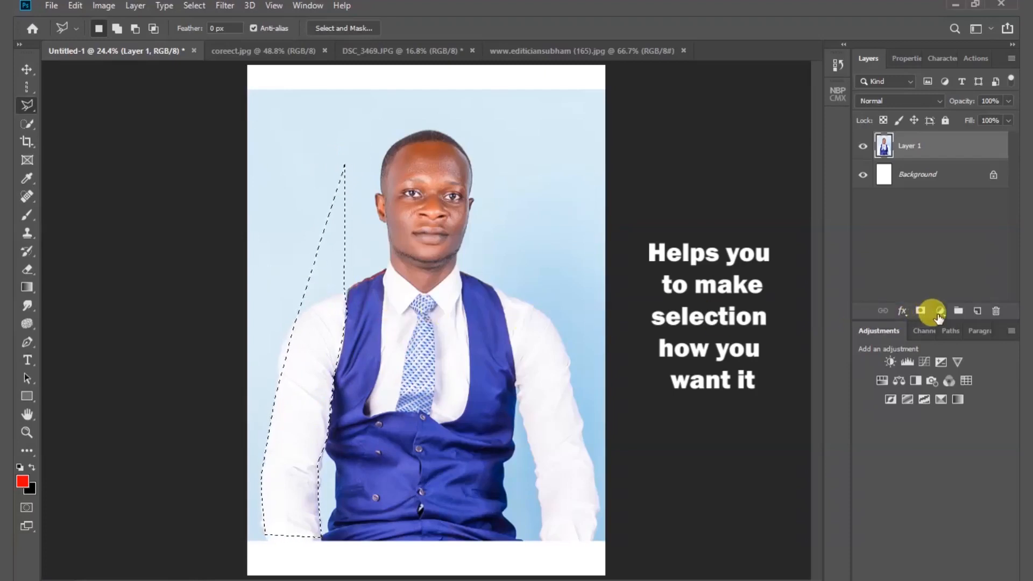
- Try a red ff0000 Solid Color fill on the sleeve selection, cancel it and deselect
{"action": "left_click", "coordinate": [939, 315]}
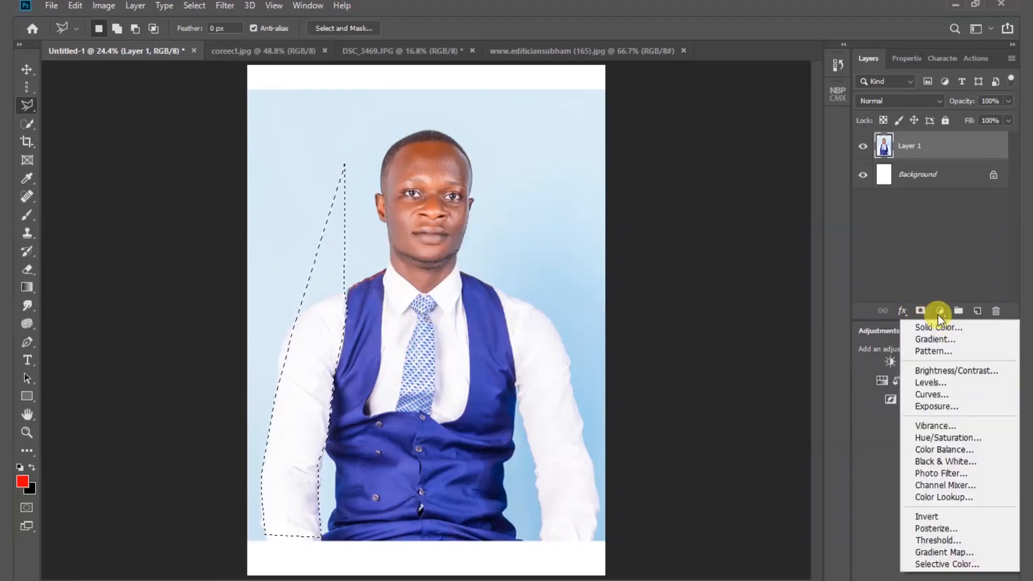
{"action": "left_click", "coordinate": [941, 327]}
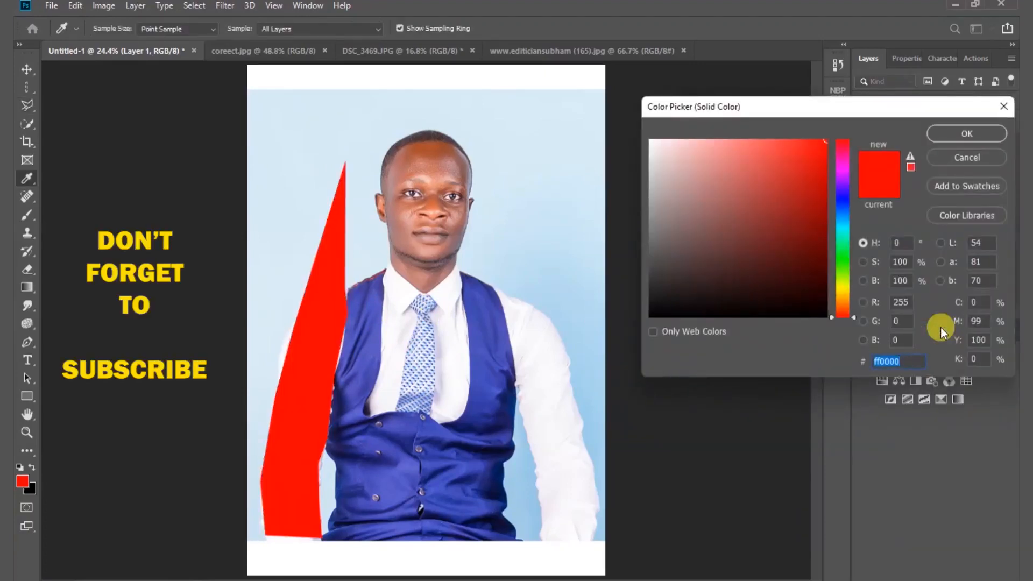
{"action": "left_click", "coordinate": [967, 157]}
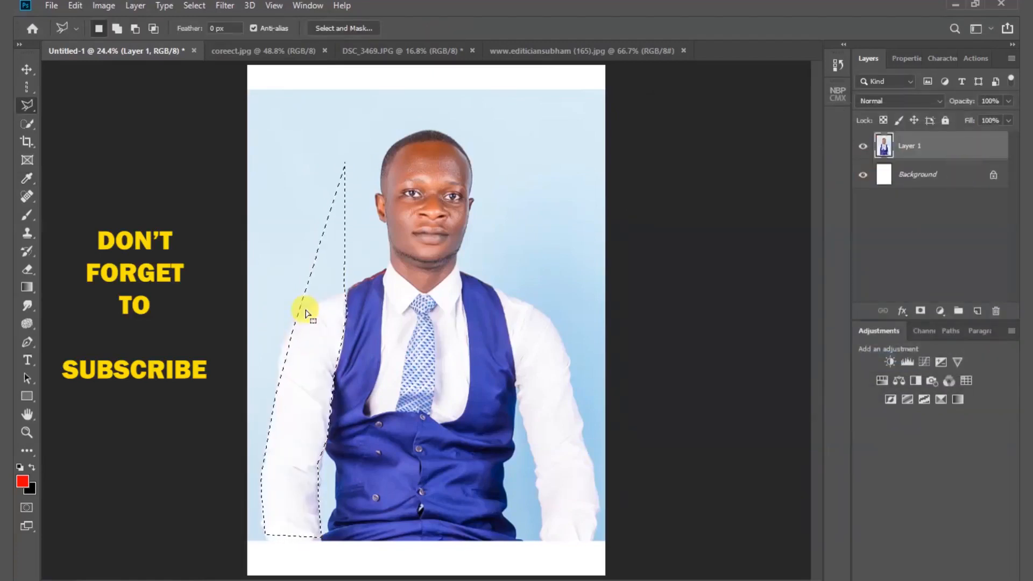
{"action": "key", "text": "ctrl+d"}
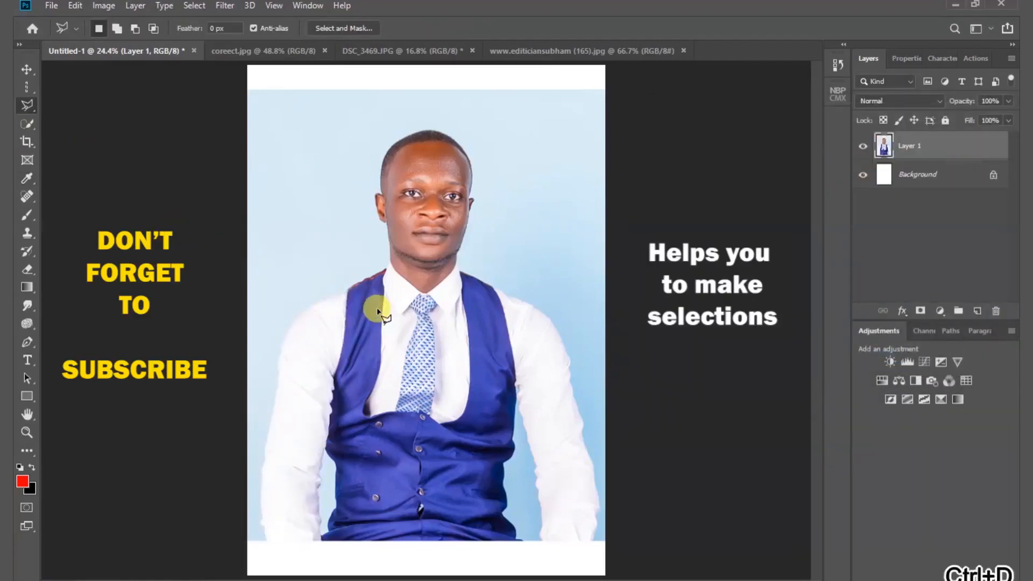
- Trace the man's whole outline with the Magnetic Lasso tool and close the selection beside his head
{"action": "right_click", "coordinate": [35, 111]}
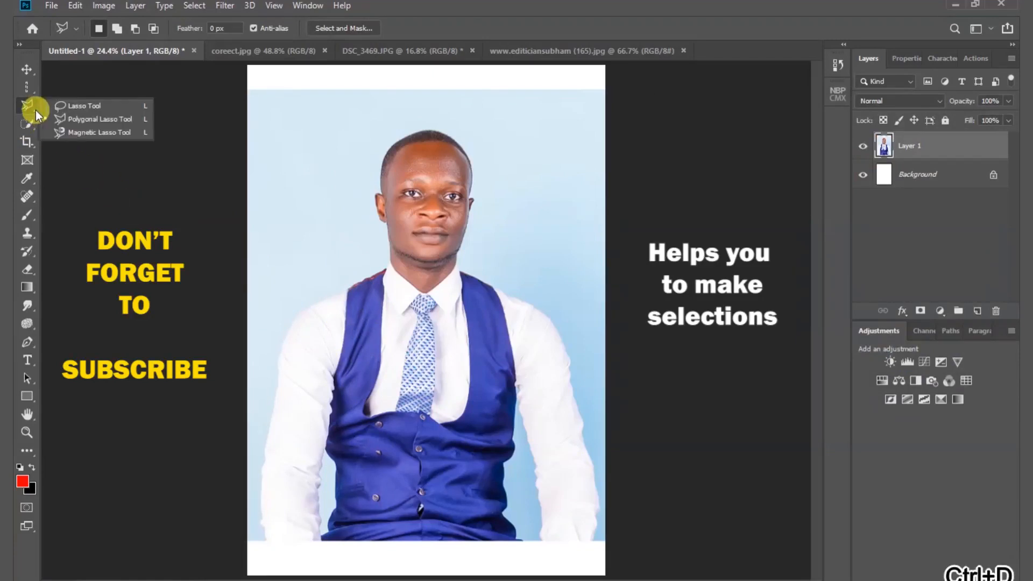
{"action": "left_click", "coordinate": [90, 134]}
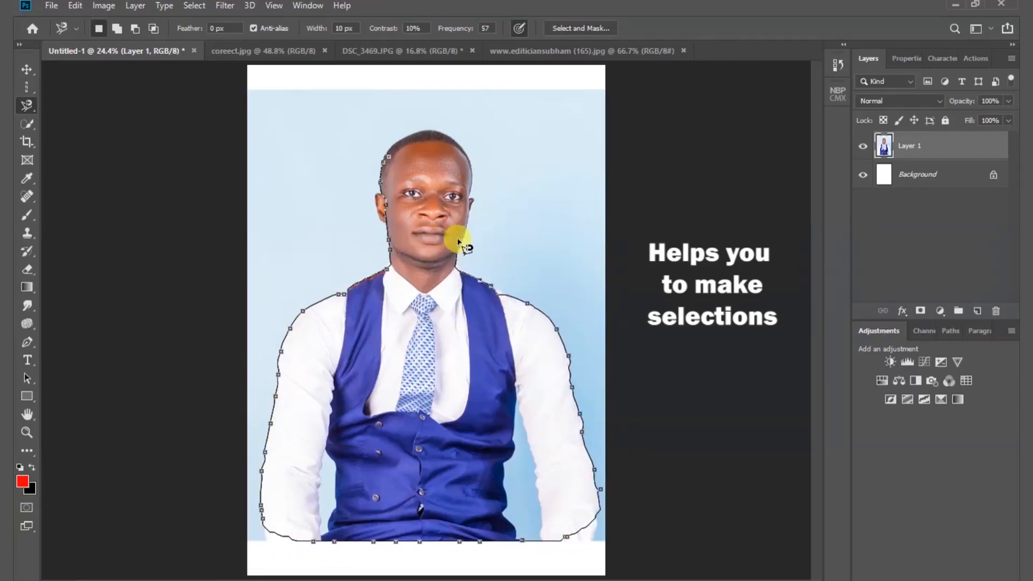
{"action": "left_click", "coordinate": [388, 161]}
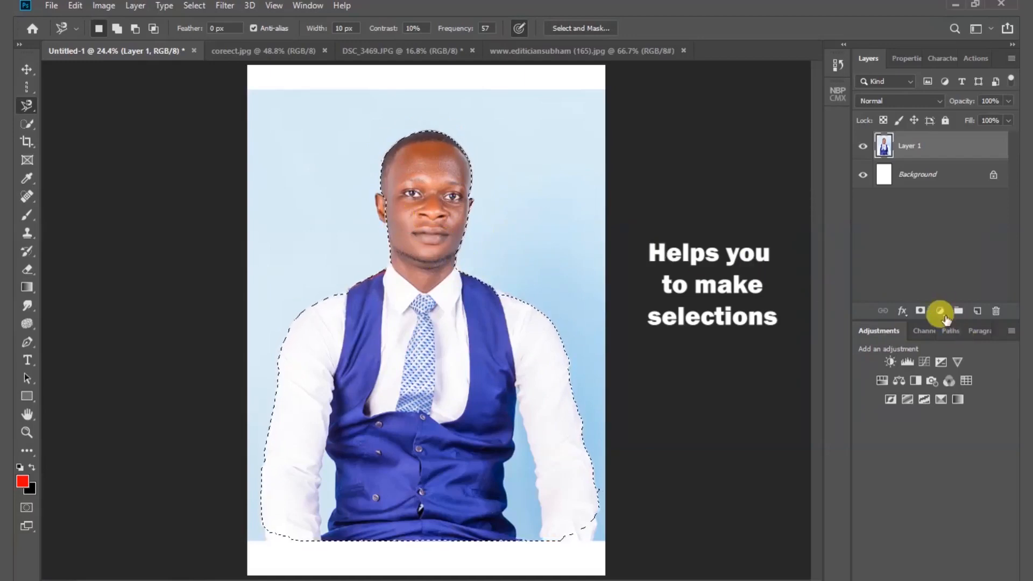
- Try Solid Color fills such as a03333, 1b0e0e and 4e2828 on the man's selection, cancel the fill and deselect
{"action": "left_click", "coordinate": [940, 311]}
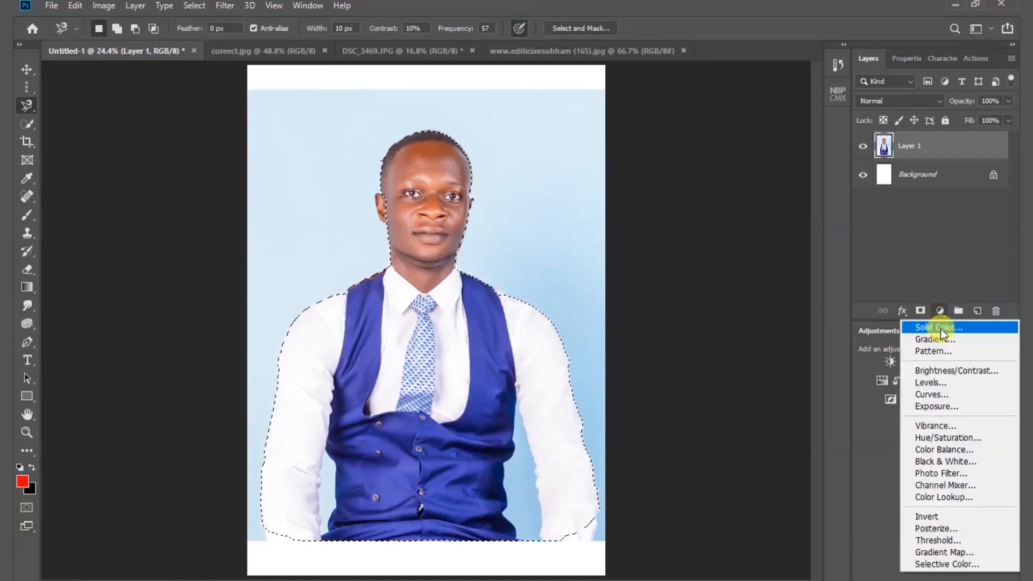
{"action": "left_click", "coordinate": [940, 327]}
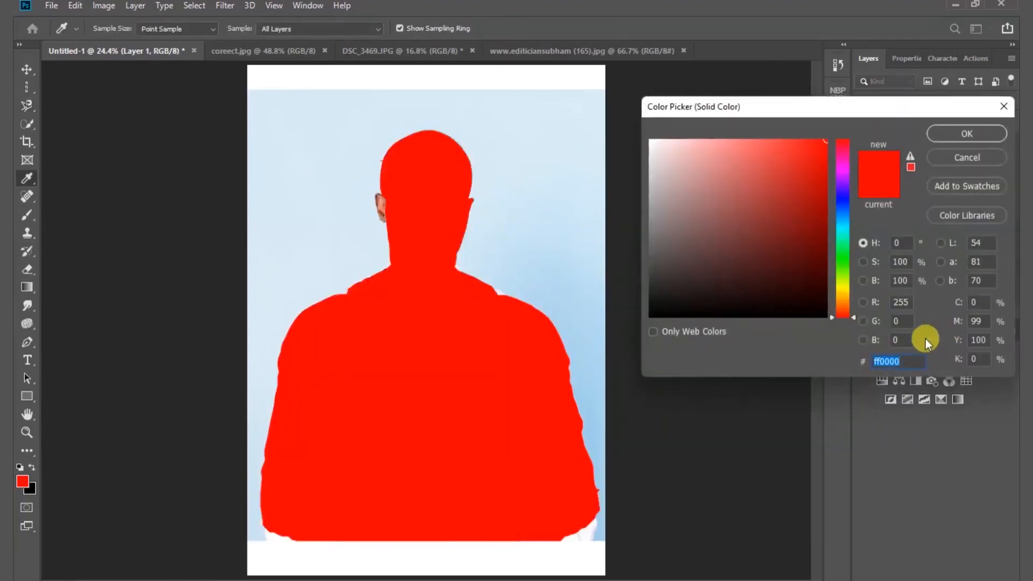
{"action": "left_click", "coordinate": [700, 228]}
{"action": "left_click", "coordinate": [770, 206]}
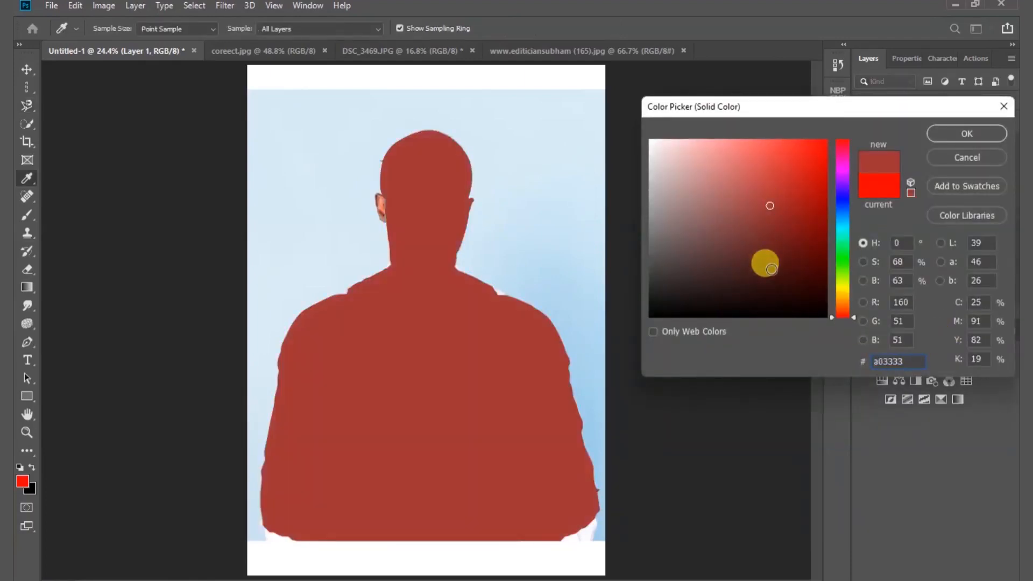
{"action": "left_click", "coordinate": [772, 269]}
{"action": "left_click", "coordinate": [735, 298]}
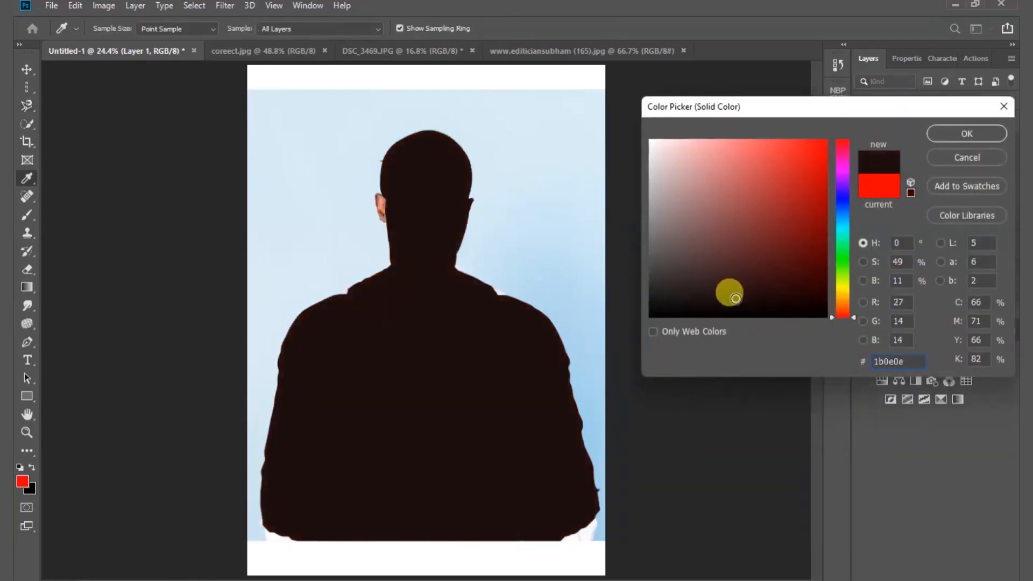
{"action": "left_click", "coordinate": [735, 263]}
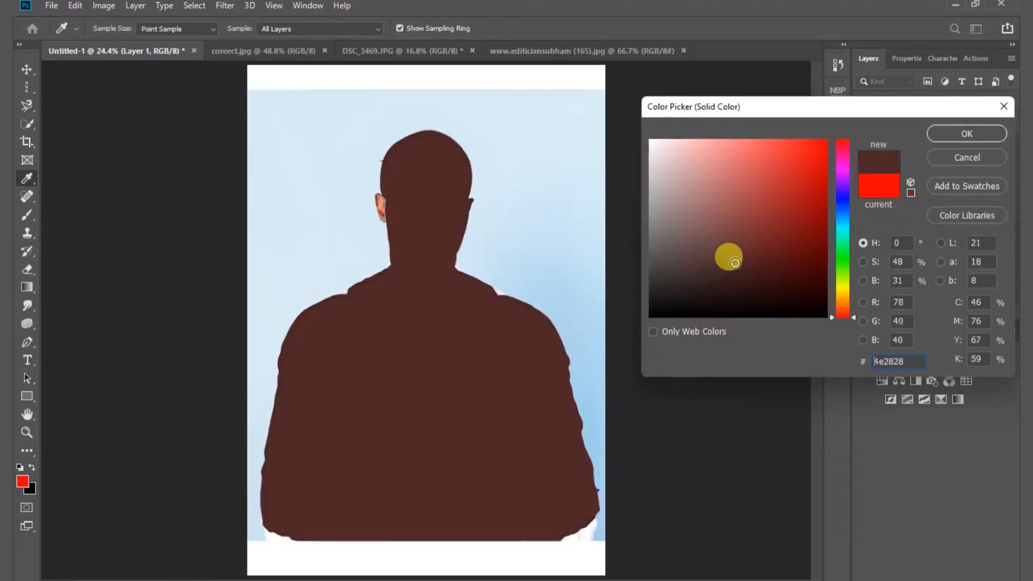
{"action": "left_click", "coordinate": [940, 159]}
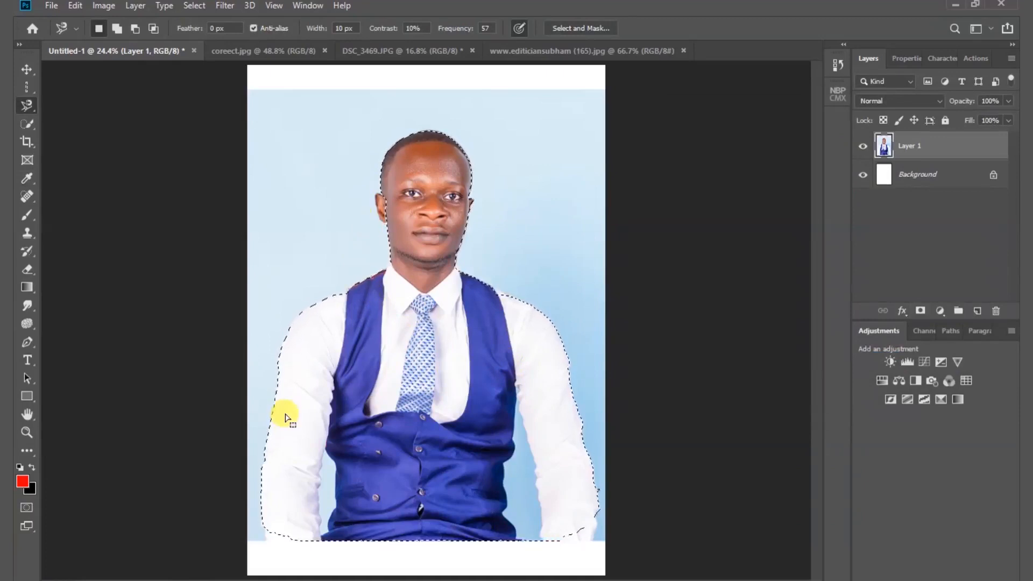
{"action": "key", "text": "ctrl+d"}
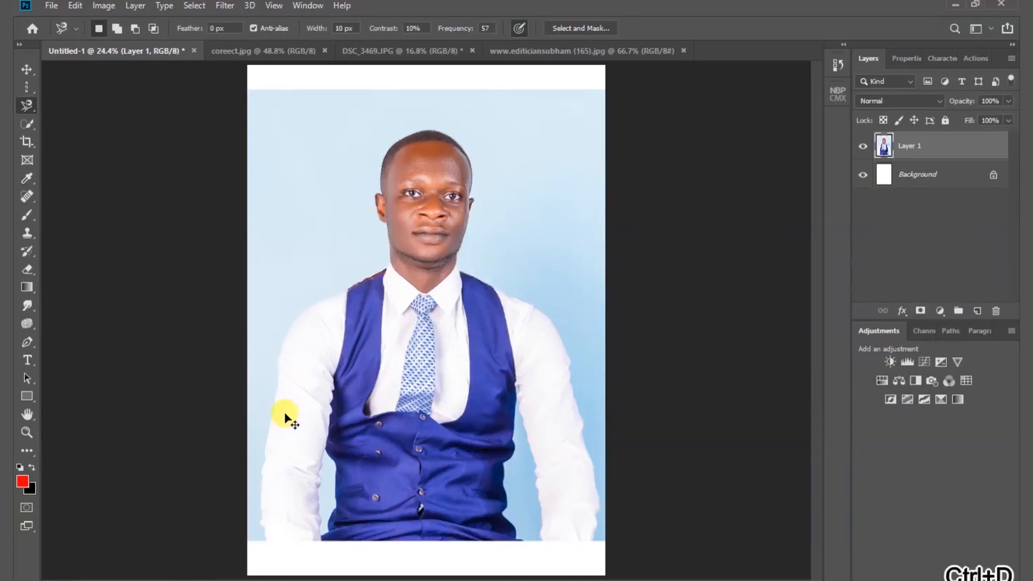
- Select the man automatically with the Quick Selection tool's Select Subject option, and deselect him
{"action": "left_click", "coordinate": [26, 69]}
{"action": "key", "text": "ctrl+plus"}
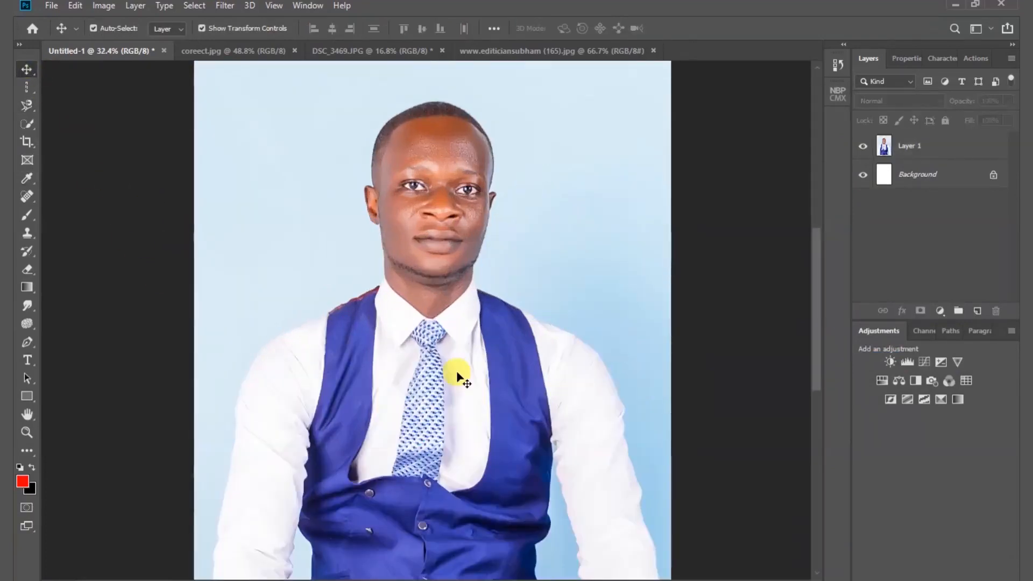
{"action": "left_click", "coordinate": [33, 125]}
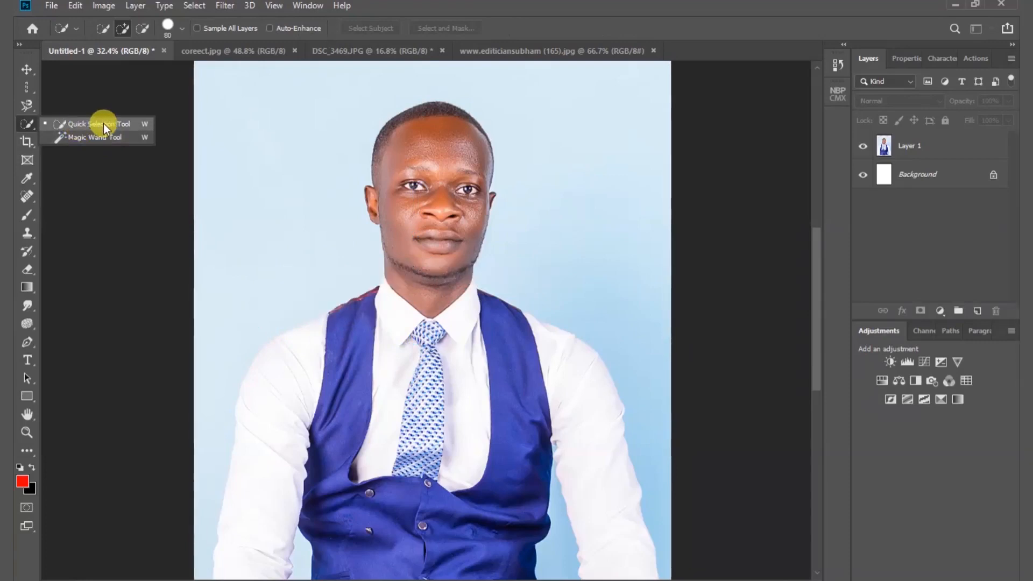
{"action": "left_click", "coordinate": [104, 124]}
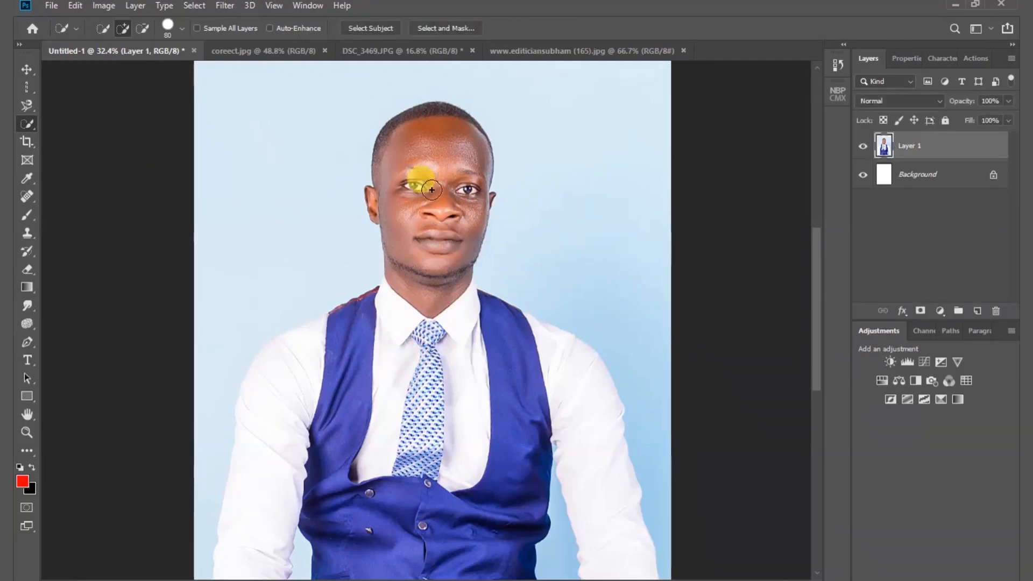
{"action": "mouse_move", "coordinate": [431, 189]}
{"action": "left_mouse_down"}
{"action": "mouse_move", "coordinate": [417, 150]}
{"action": "mouse_move", "coordinate": [425, 133]}
{"action": "left_mouse_up"}
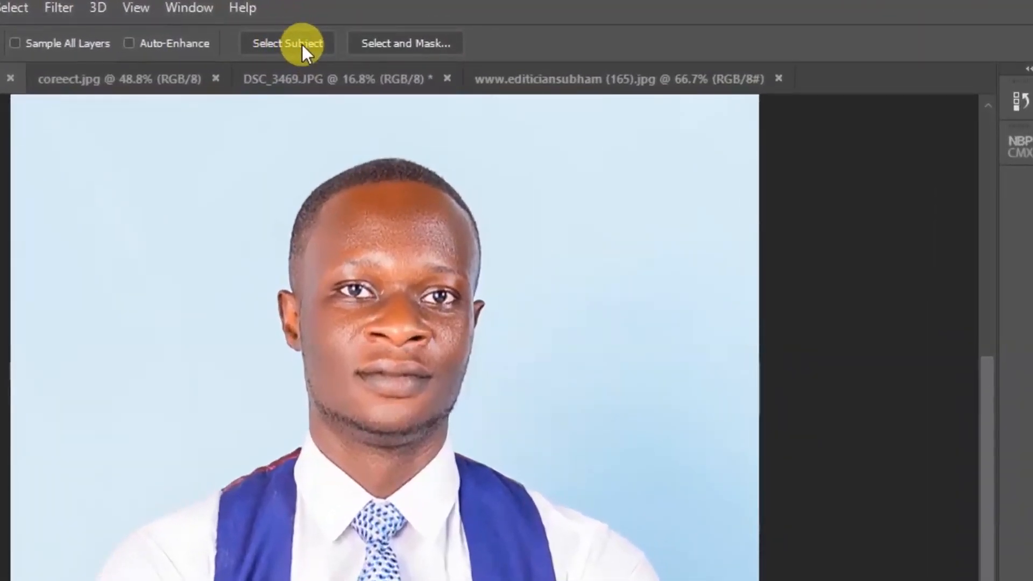
{"action": "left_click", "coordinate": [302, 44]}
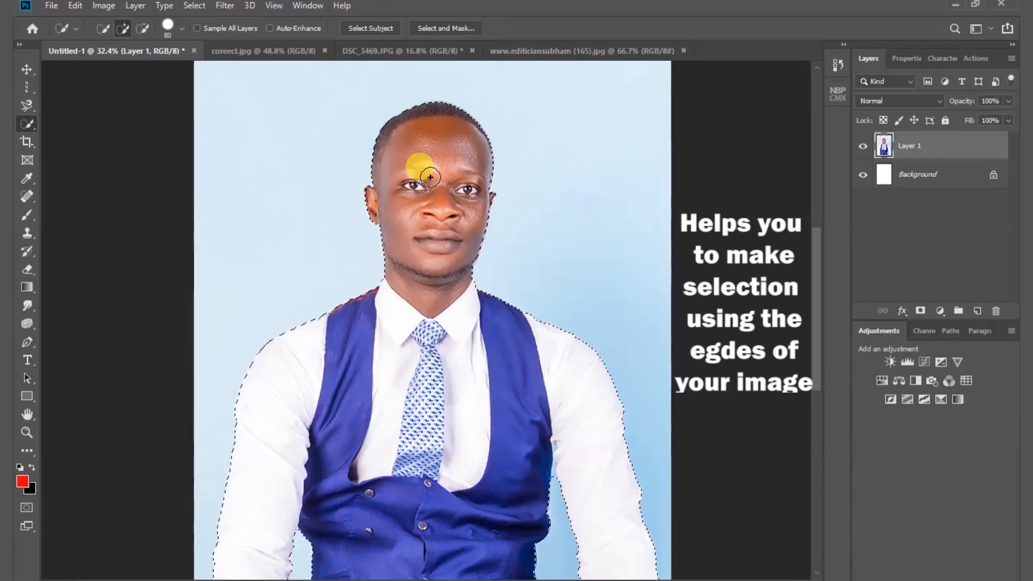
{"action": "key", "text": "ctrl"}
{"action": "key", "text": "ctrl+d"}
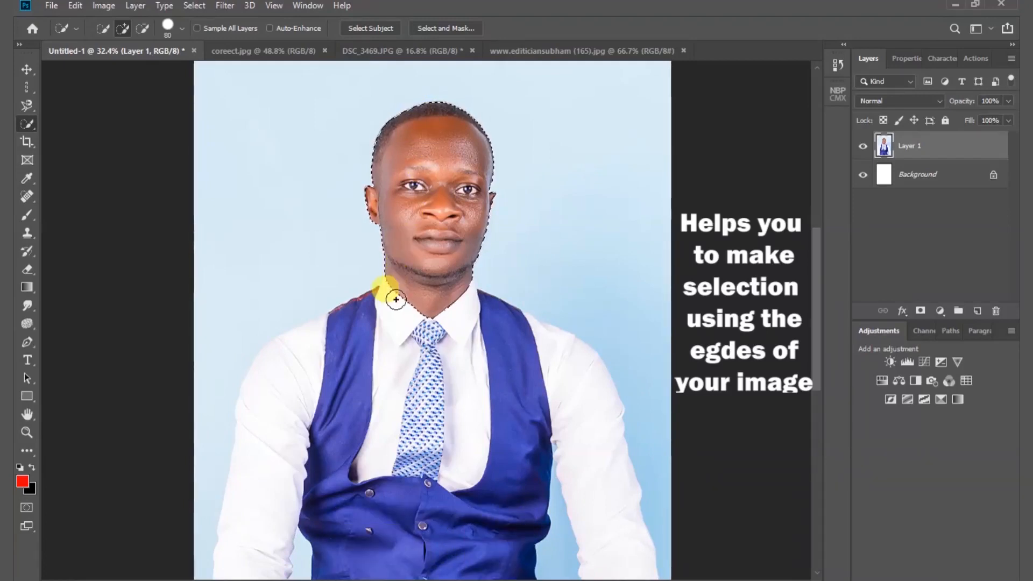
- Extend the Quick Selection over the man's vest and sleeves, and subtract the background areas beside and between his arms and torso
{"action": "mouse_move", "coordinate": [396, 300]}
{"action": "left_mouse_down"}
{"action": "mouse_move", "coordinate": [442, 311]}
{"action": "mouse_move", "coordinate": [433, 314]}
{"action": "mouse_move", "coordinate": [477, 382]}
{"action": "mouse_move", "coordinate": [514, 406]}
{"action": "mouse_move", "coordinate": [539, 415]}
{"action": "mouse_move", "coordinate": [543, 372]}
{"action": "mouse_move", "coordinate": [554, 376]}
{"action": "mouse_move", "coordinate": [591, 432]}
{"action": "mouse_move", "coordinate": [629, 567]}
{"action": "mouse_move", "coordinate": [558, 521]}
{"action": "left_mouse_up"}
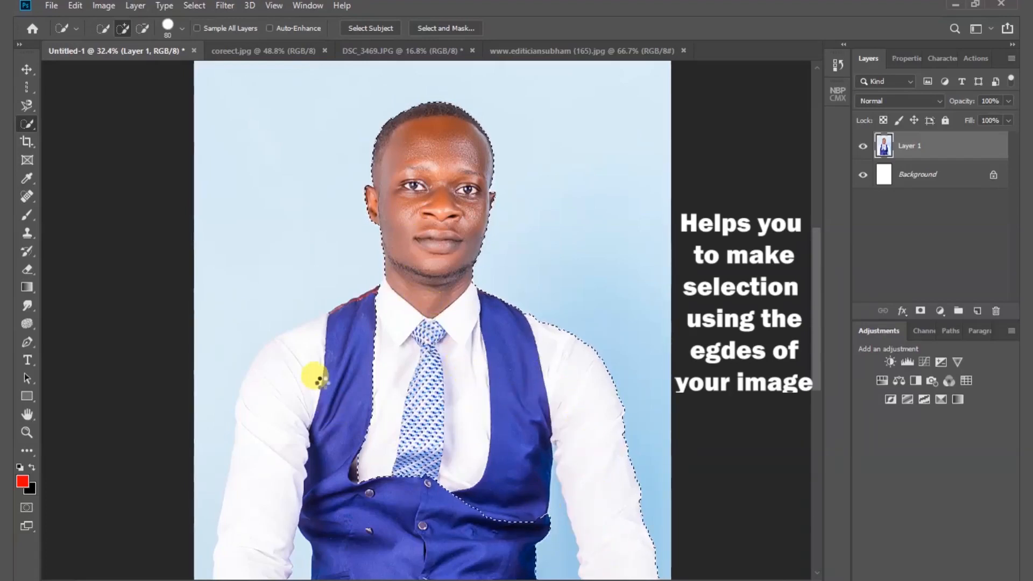
{"action": "mouse_move", "coordinate": [373, 341]}
{"action": "left_mouse_down"}
{"action": "mouse_move", "coordinate": [355, 331]}
{"action": "mouse_move", "coordinate": [297, 375]}
{"action": "mouse_move", "coordinate": [320, 351]}
{"action": "mouse_move", "coordinate": [312, 334]}
{"action": "mouse_move", "coordinate": [270, 418]}
{"action": "mouse_move", "coordinate": [258, 536]}
{"action": "mouse_move", "coordinate": [255, 511]}
{"action": "mouse_move", "coordinate": [479, 500]}
{"action": "mouse_move", "coordinate": [283, 442]}
{"action": "mouse_move", "coordinate": [203, 429]}
{"action": "mouse_move", "coordinate": [210, 452]}
{"action": "mouse_move", "coordinate": [207, 444]}
{"action": "left_mouse_up"}
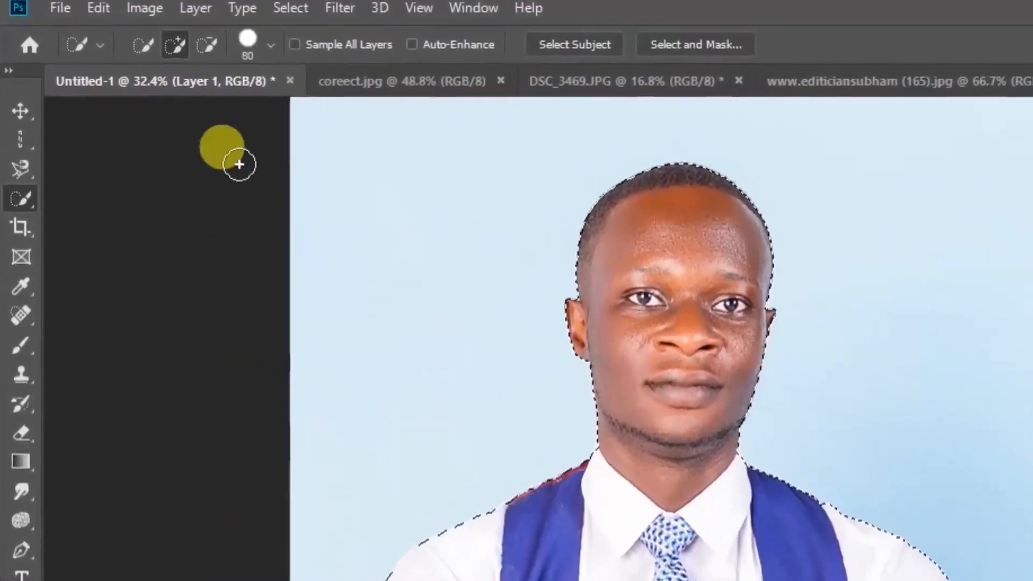
{"action": "left_click", "coordinate": [215, 50]}
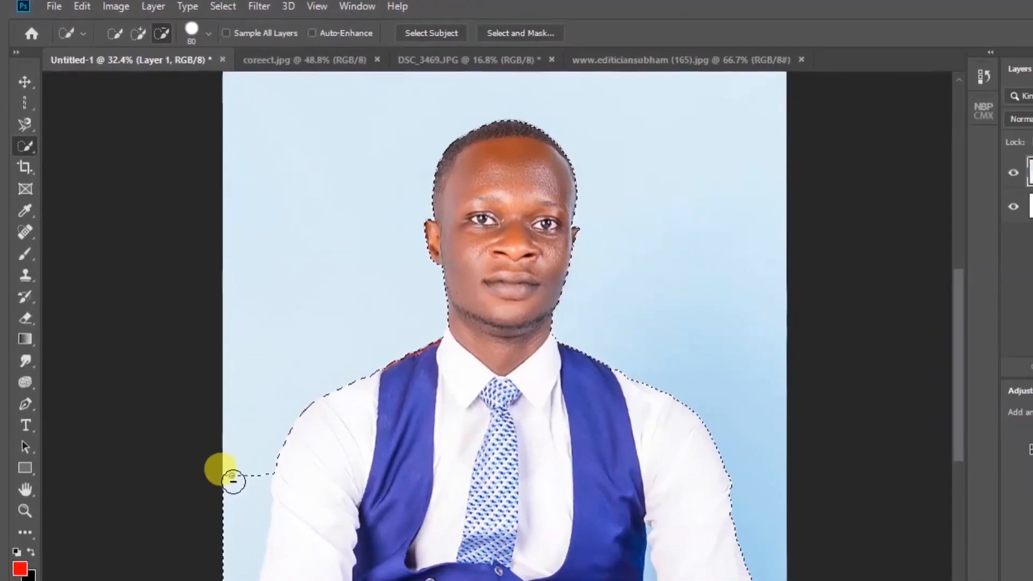
{"action": "left_click_drag", "start_coordinate": [256, 540], "coordinate": [259, 560]}
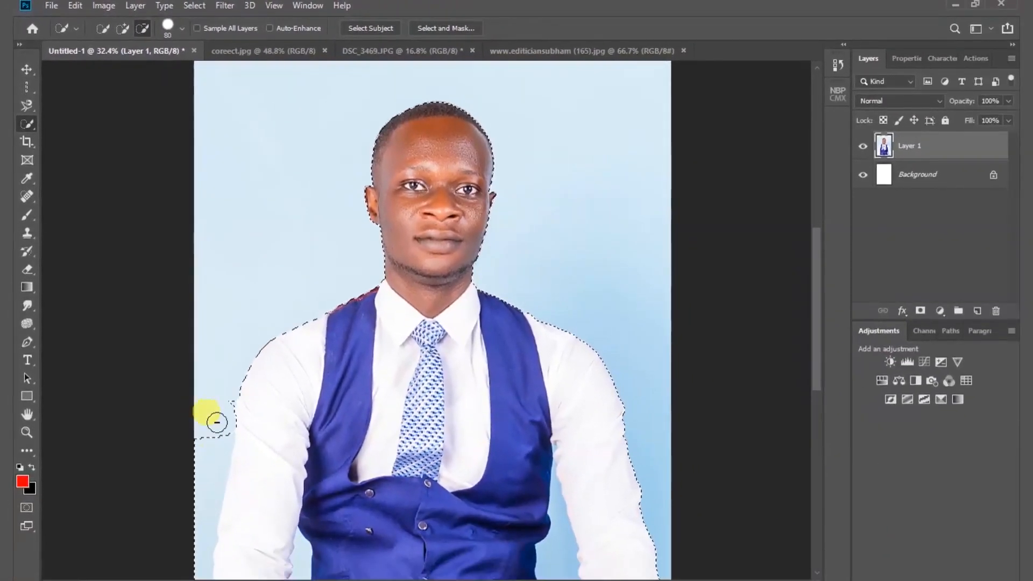
{"action": "mouse_move", "coordinate": [225, 399]}
{"action": "left_mouse_down"}
{"action": "mouse_move", "coordinate": [199, 474]}
{"action": "mouse_move", "coordinate": [199, 579]}
{"action": "left_mouse_up"}
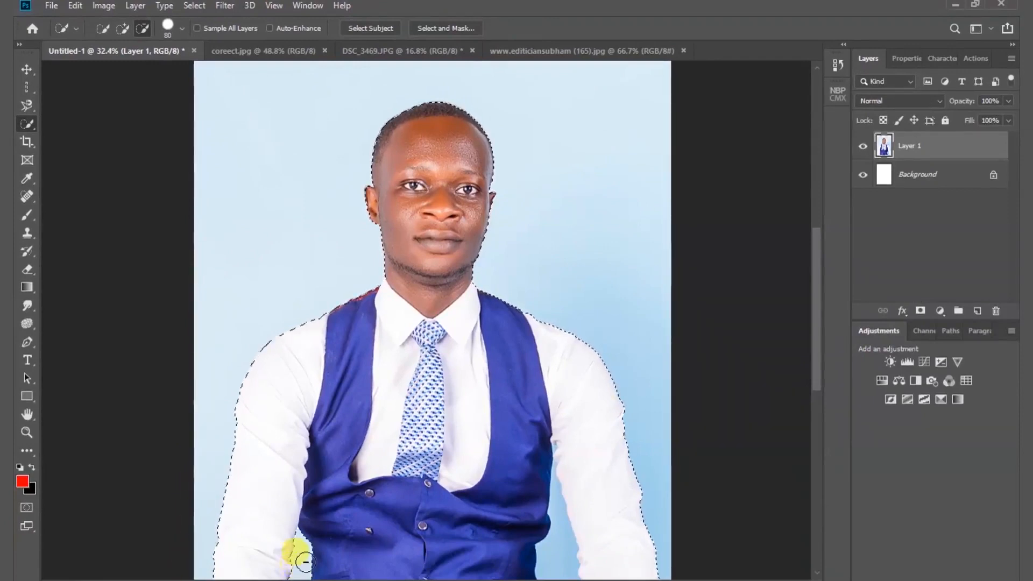
{"action": "left_click_drag", "start_coordinate": [554, 576], "coordinate": [554, 567]}
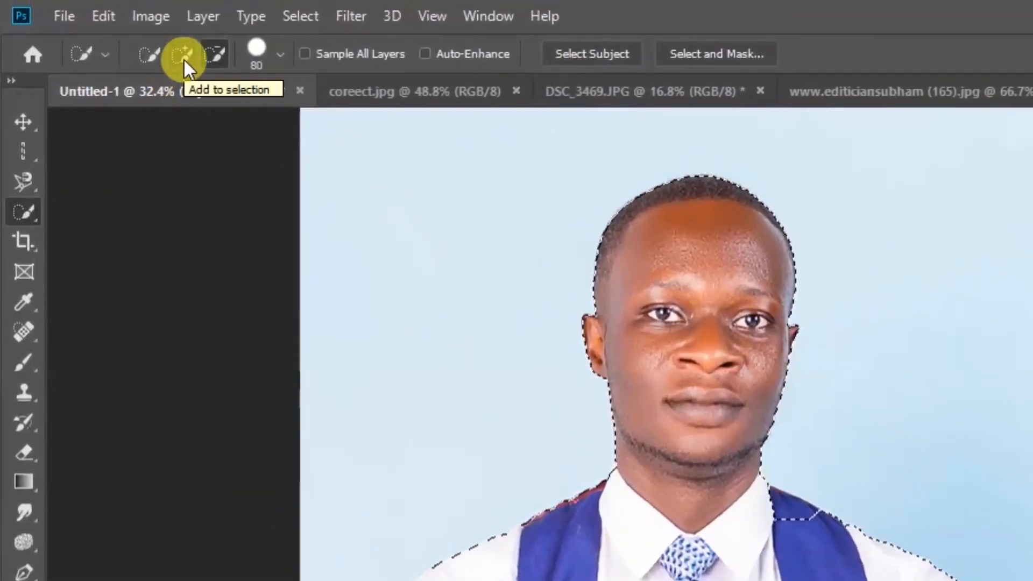
- Add the missing vest shoulder strap back to the selection and check the result in Quick Mask mode
{"action": "left_click", "coordinate": [183, 56]}
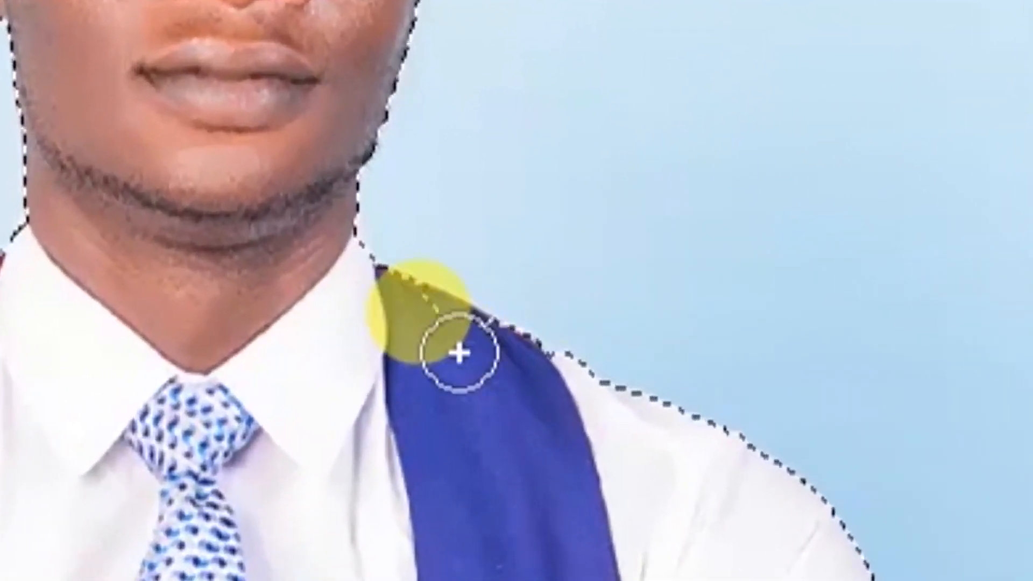
{"action": "mouse_move", "coordinate": [459, 353]}
{"action": "left_mouse_down"}
{"action": "mouse_move", "coordinate": [441, 335]}
{"action": "mouse_move", "coordinate": [488, 358]}
{"action": "mouse_move", "coordinate": [459, 351]}
{"action": "mouse_move", "coordinate": [471, 351]}
{"action": "mouse_move", "coordinate": [468, 369]}
{"action": "mouse_move", "coordinate": [446, 425]}
{"action": "mouse_move", "coordinate": [465, 453]}
{"action": "mouse_move", "coordinate": [505, 454]}
{"action": "left_mouse_up"}
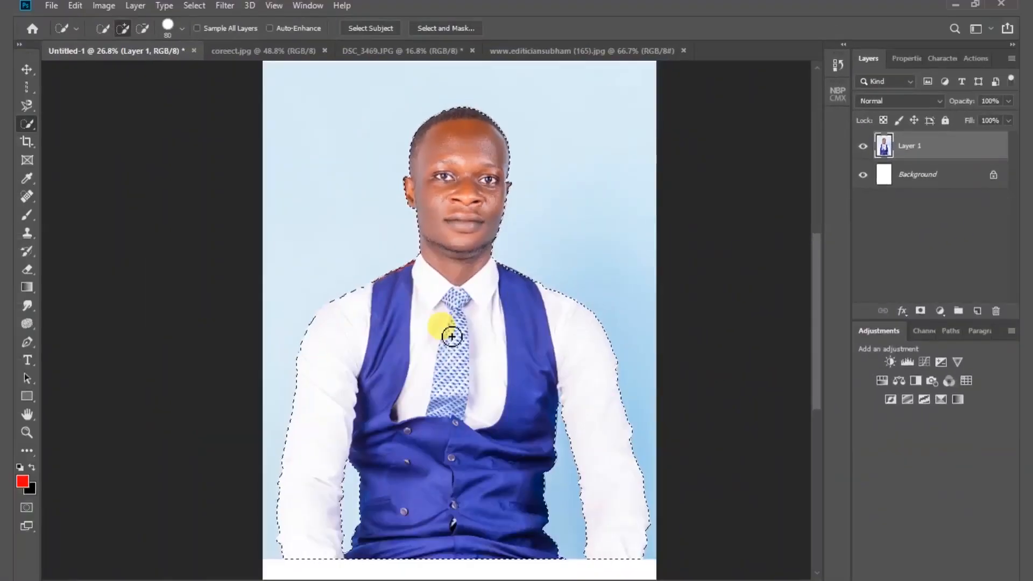
{"action": "key", "text": "q"}
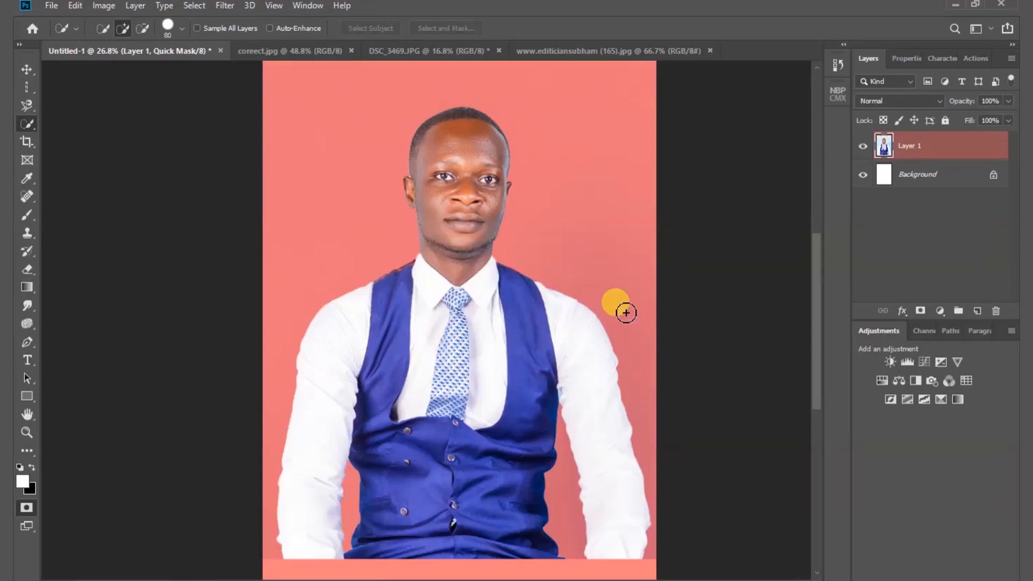
{"action": "key", "text": "q"}
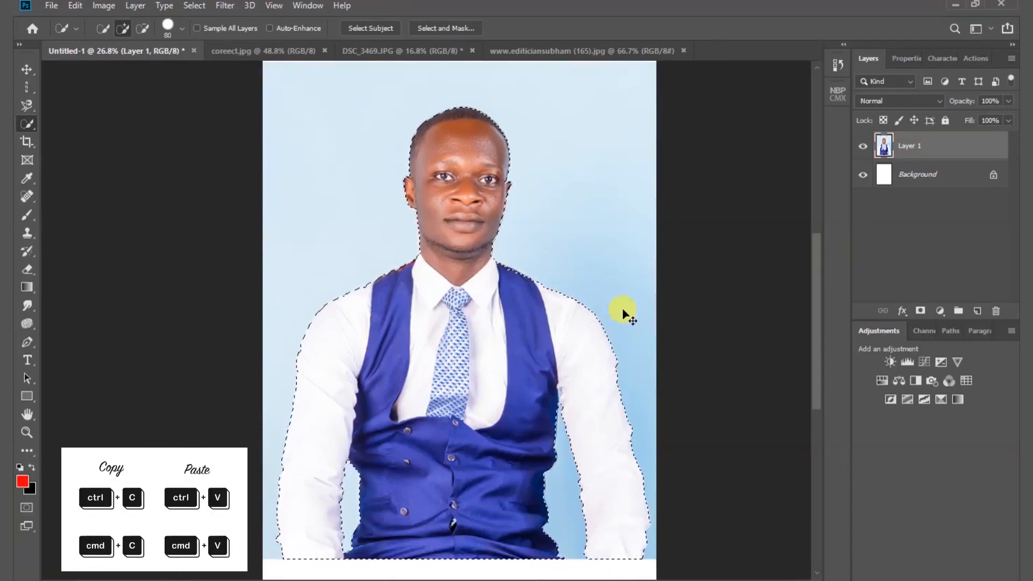
- Copy the selected man onto a new layer, hide Layer 1 and move the cutout slightly upward
{"action": "key", "text": "ctrl+c"}
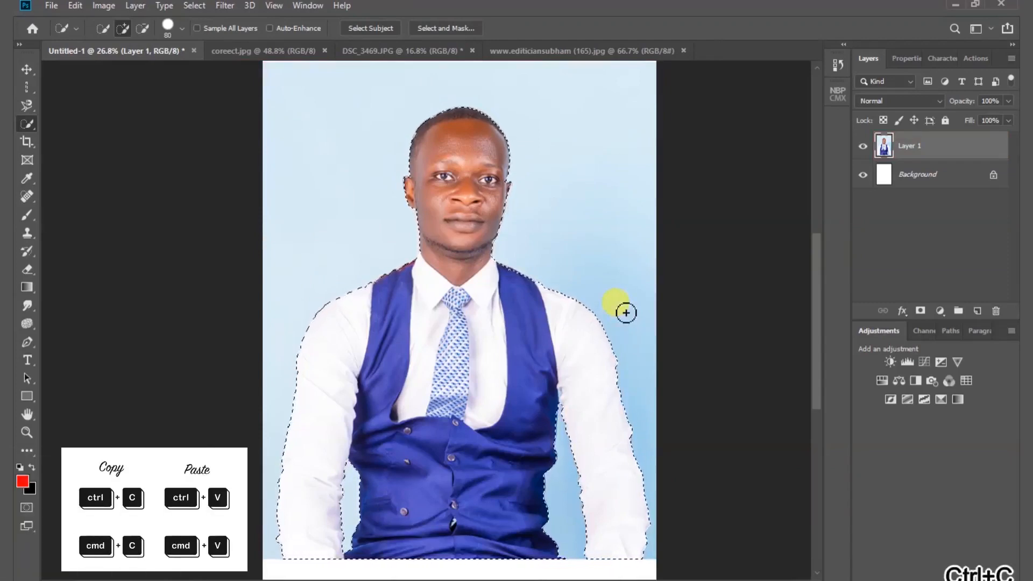
{"action": "key", "text": "ctrl+v"}
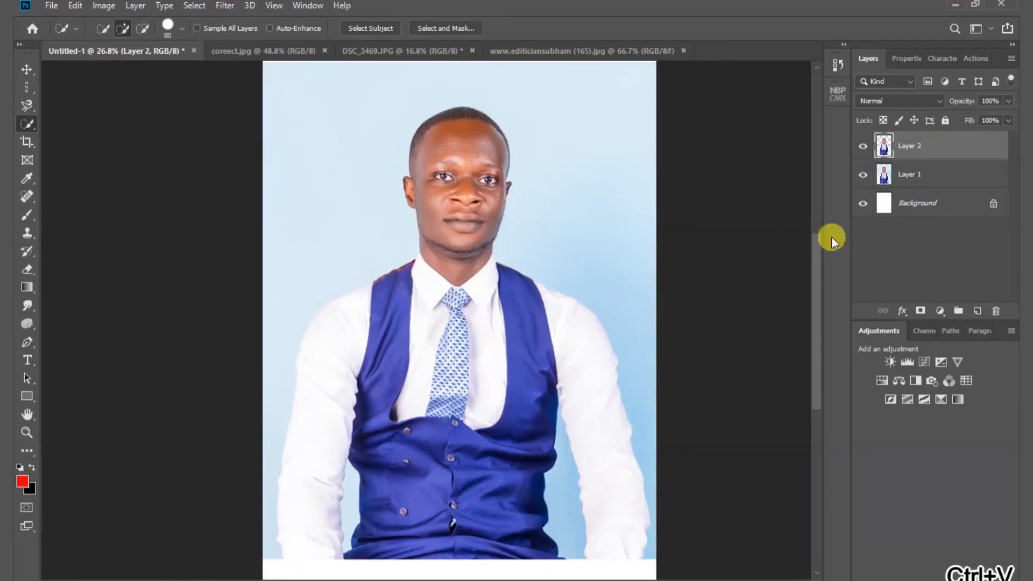
{"action": "left_click", "coordinate": [864, 175]}
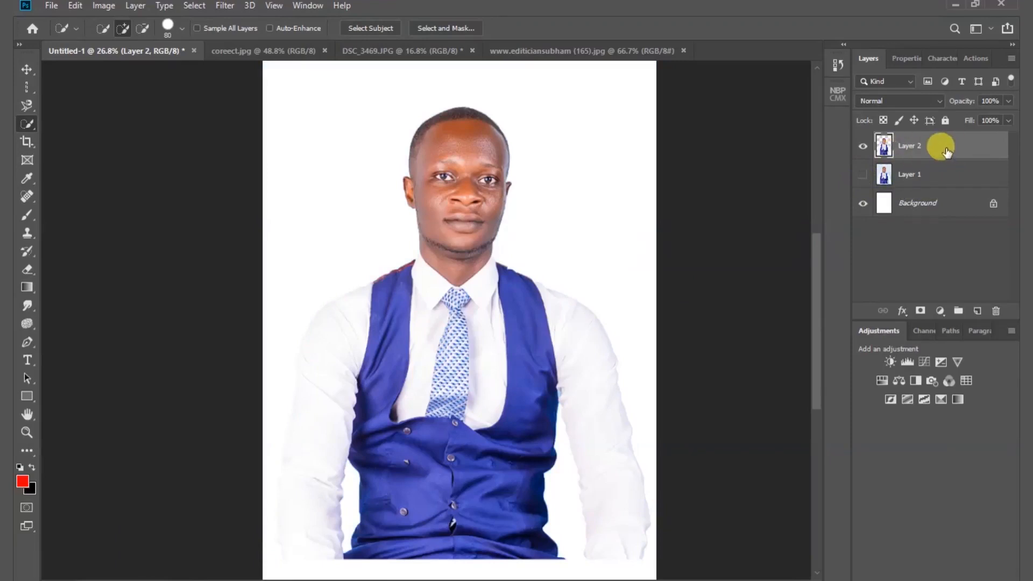
{"action": "left_click", "coordinate": [27, 69]}
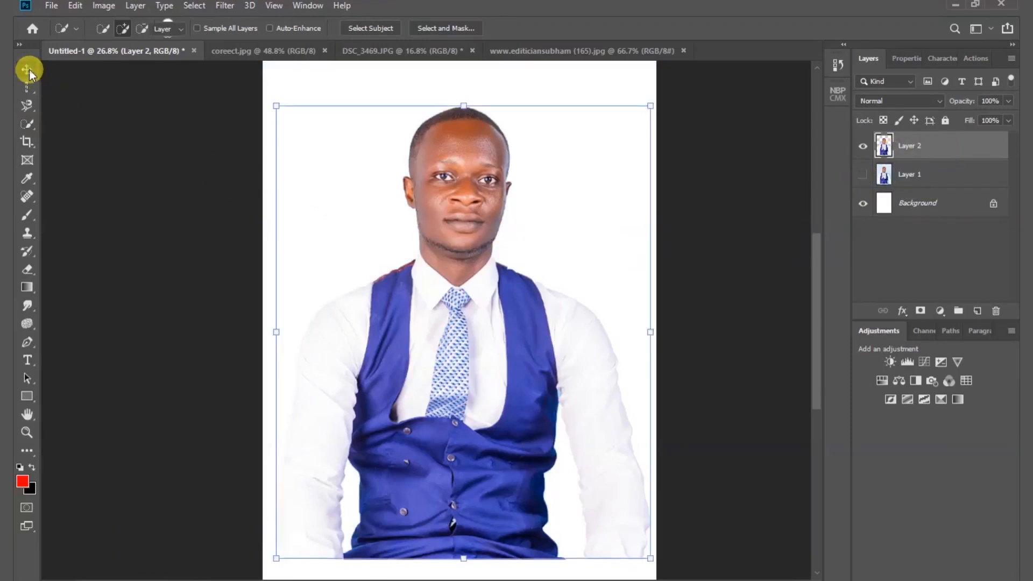
{"action": "left_click_drag", "start_coordinate": [469, 381], "coordinate": [446, 321]}
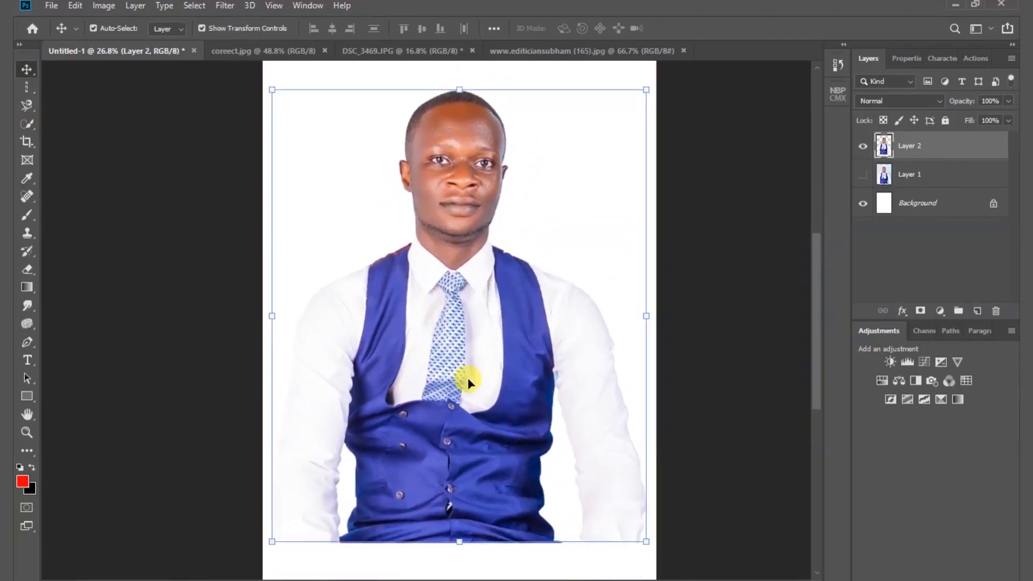
- Bring the black-and-white city street photo into Untitled-1 directly above Layer 1, behind the man's cutout
{"action": "left_click", "coordinate": [929, 182]}
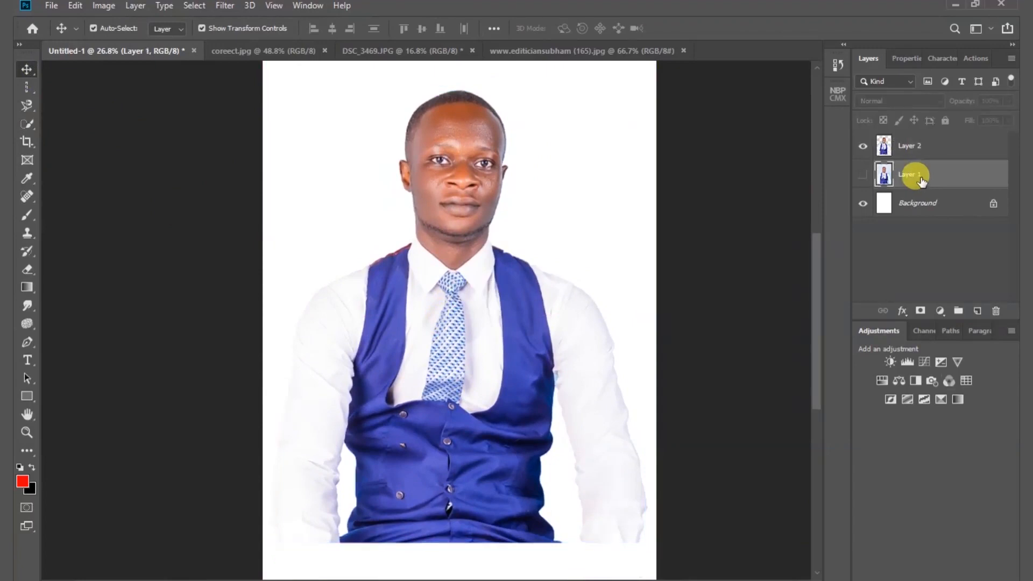
{"action": "left_click", "coordinate": [545, 52]}
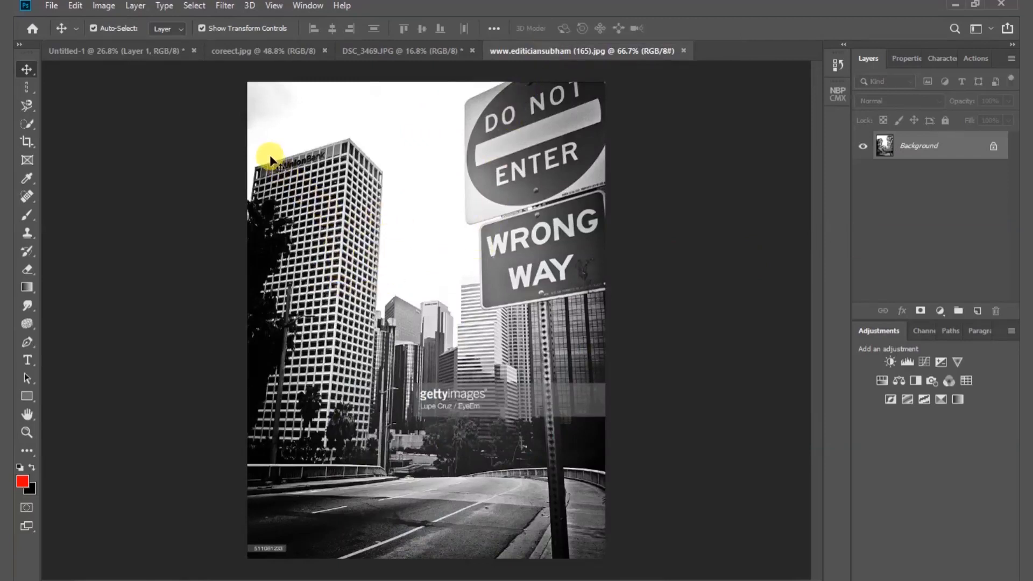
{"action": "left_click", "coordinate": [146, 52]}
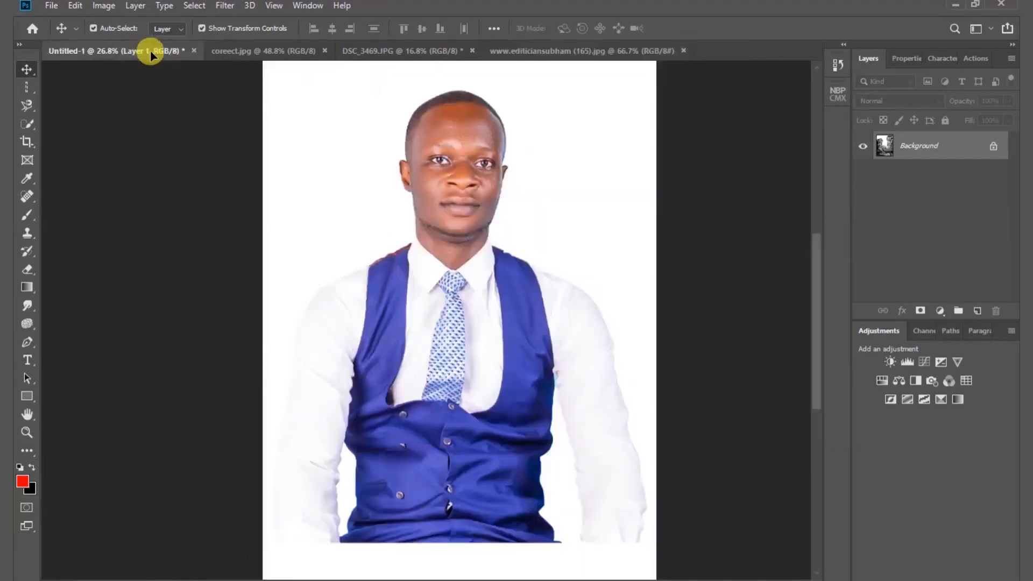
{"action": "left_click", "coordinate": [457, 286]}
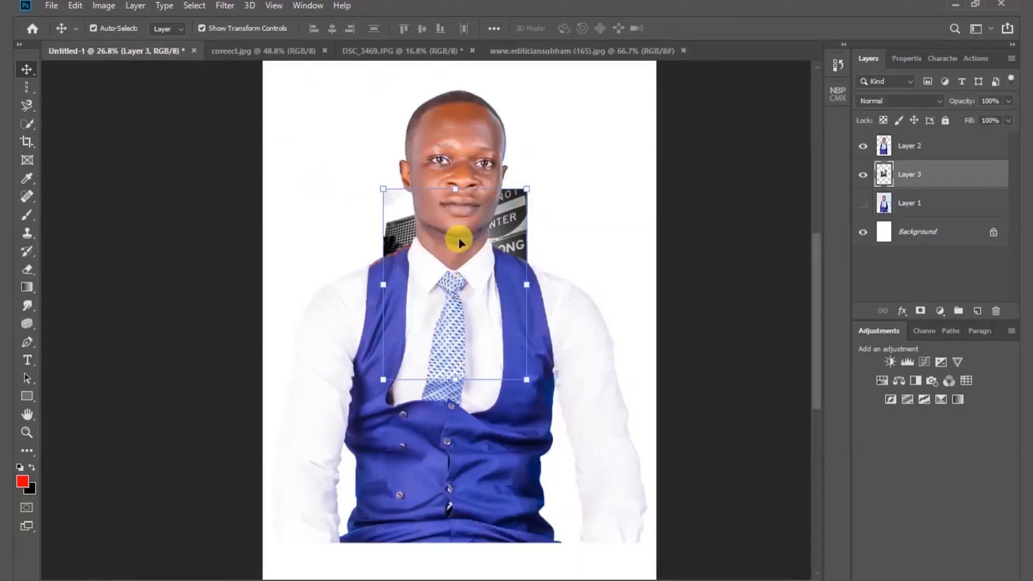
- Scale the city street photo up to about 280% so it covers the whole canvas behind the man
{"action": "left_click_drag", "start_coordinate": [450, 188], "coordinate": [453, 51]}
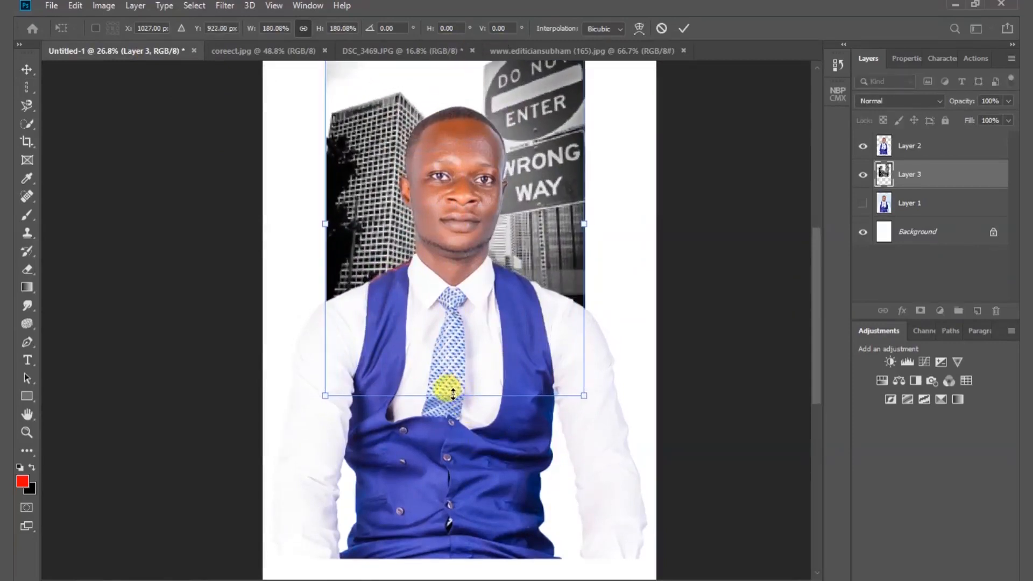
{"action": "left_click_drag", "start_coordinate": [453, 394], "coordinate": [477, 571]}
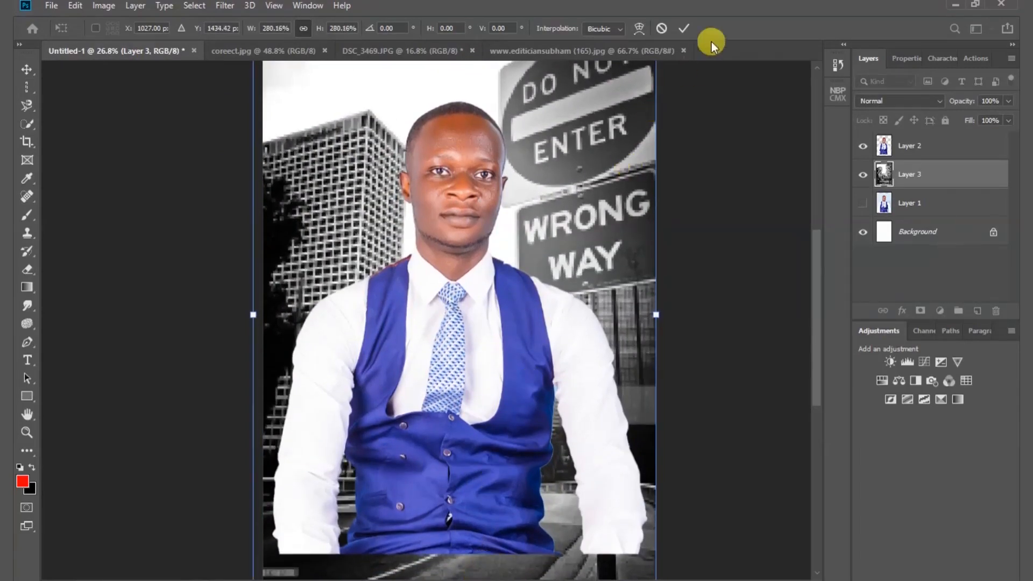
{"action": "left_click", "coordinate": [684, 25]}
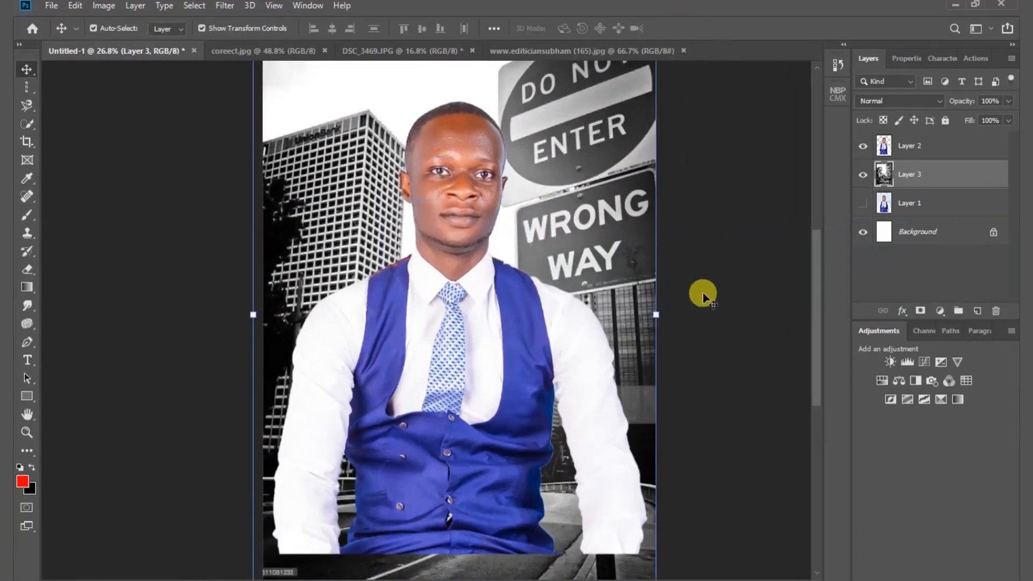
- Scale the man's cutout down to about 94.45%, centre it over the street photo and deselect the layer
{"action": "left_click_drag", "start_coordinate": [450, 320], "coordinate": [462, 302]}
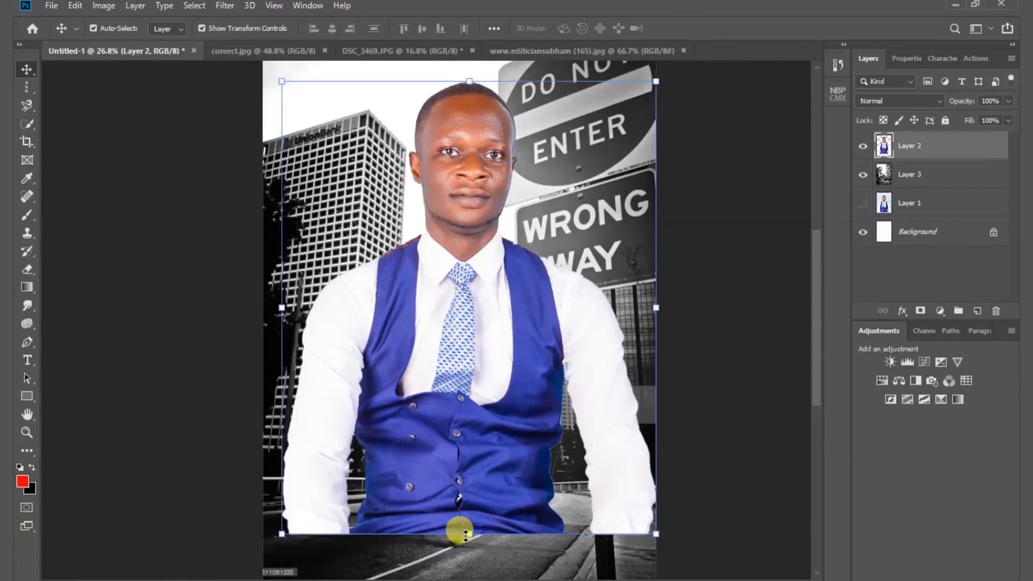
{"action": "left_click_drag", "start_coordinate": [465, 534], "coordinate": [441, 509]}
{"action": "left_click_drag", "start_coordinate": [444, 360], "coordinate": [434, 350]}
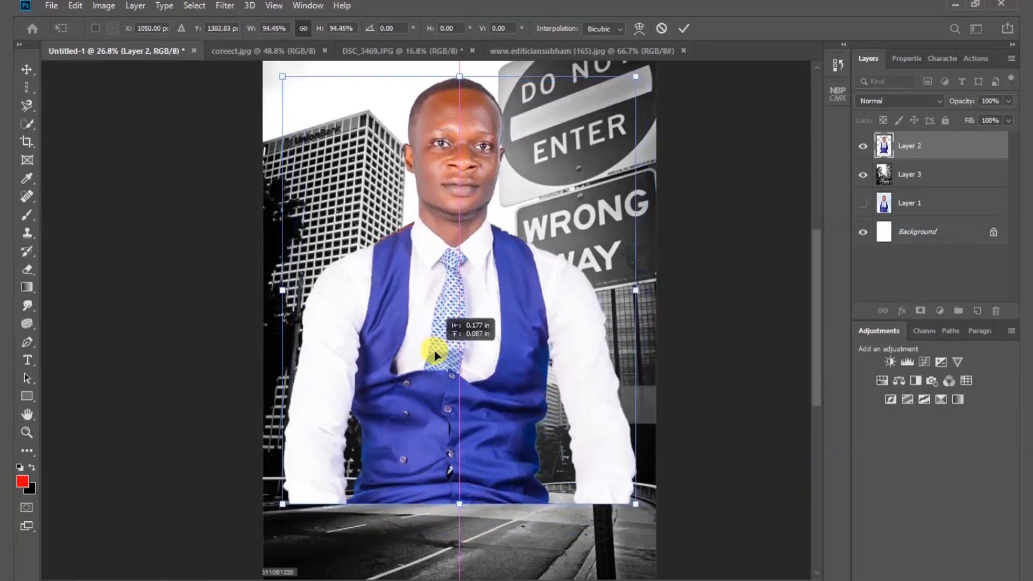
{"action": "left_click", "coordinate": [679, 28]}
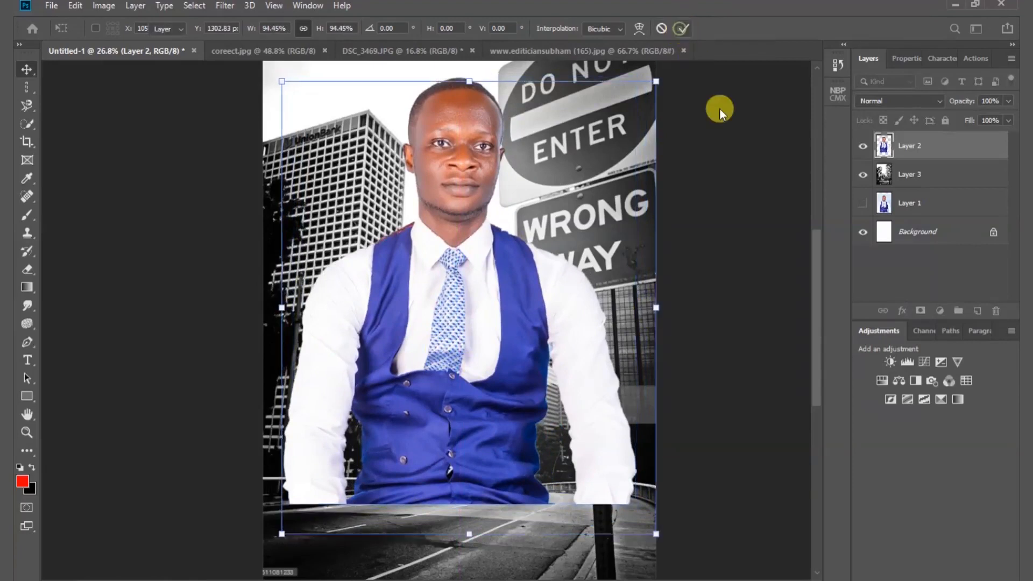
{"action": "left_click", "coordinate": [745, 164]}
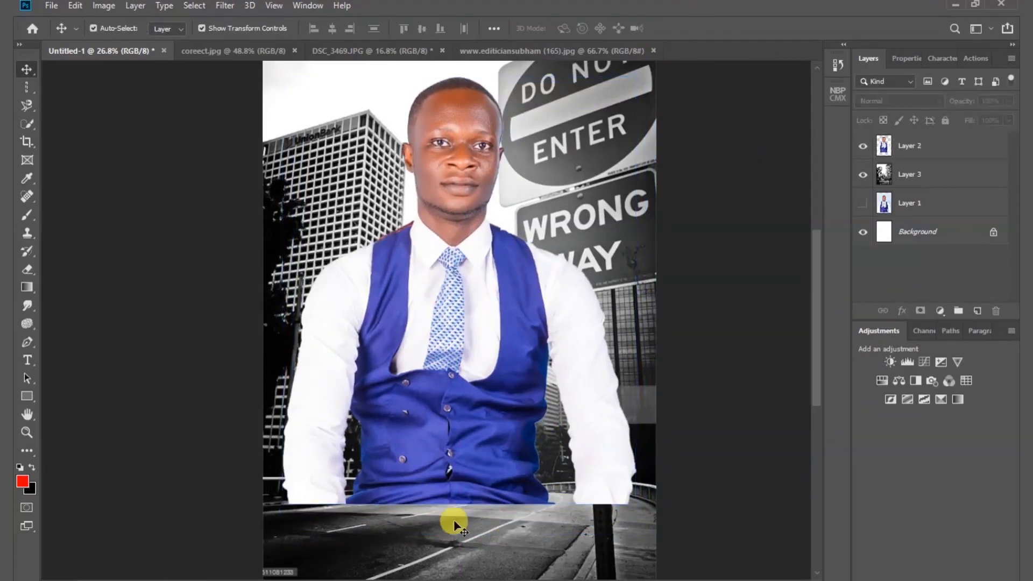
- Frame the composite with a 1:1 (Square) crop and resize the frame to the canvas's full width
{"action": "left_click", "coordinate": [33, 146]}
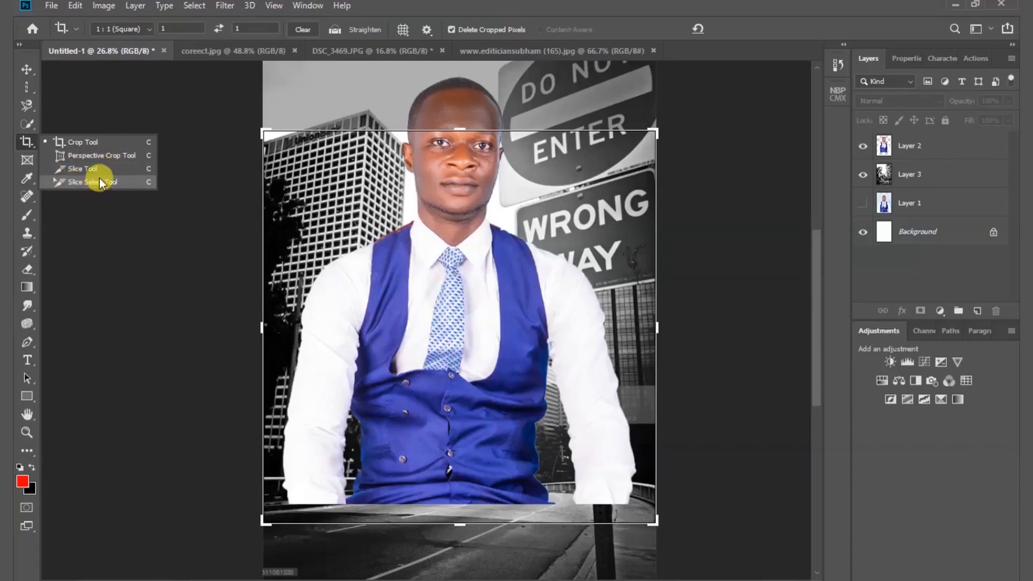
{"action": "left_click", "coordinate": [86, 144]}
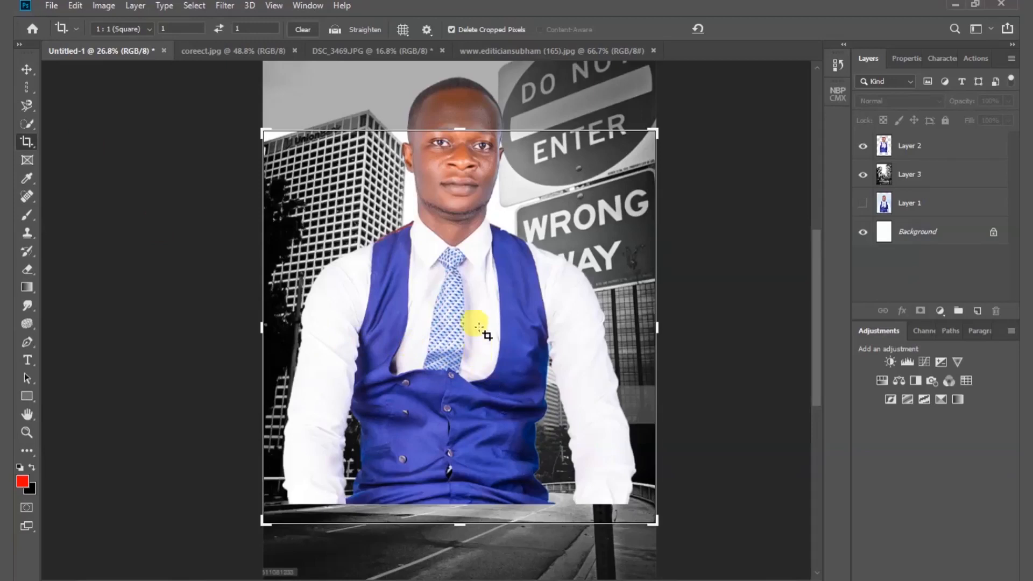
{"action": "left_click_drag", "start_coordinate": [255, 495], "coordinate": [747, 96]}
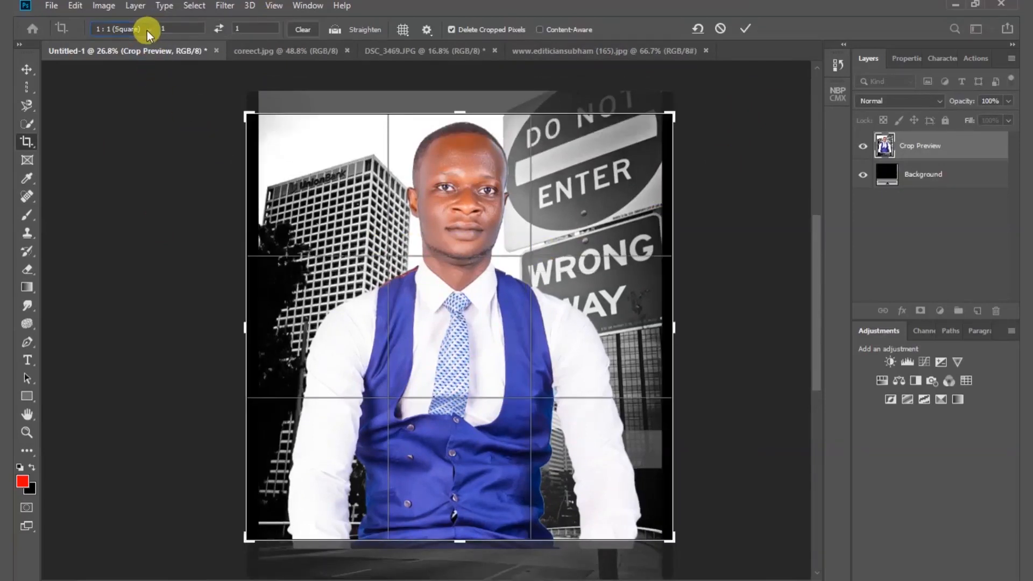
{"action": "left_click", "coordinate": [147, 30]}
{"action": "left_click", "coordinate": [133, 85]}
{"action": "mouse_move", "coordinate": [461, 112]}
{"action": "left_mouse_down"}
{"action": "mouse_move", "coordinate": [462, 136]}
{"action": "mouse_move", "coordinate": [459, 116]}
{"action": "mouse_move", "coordinate": [464, 127]}
{"action": "left_mouse_up"}
{"action": "left_click_drag", "start_coordinate": [662, 323], "coordinate": [654, 315]}
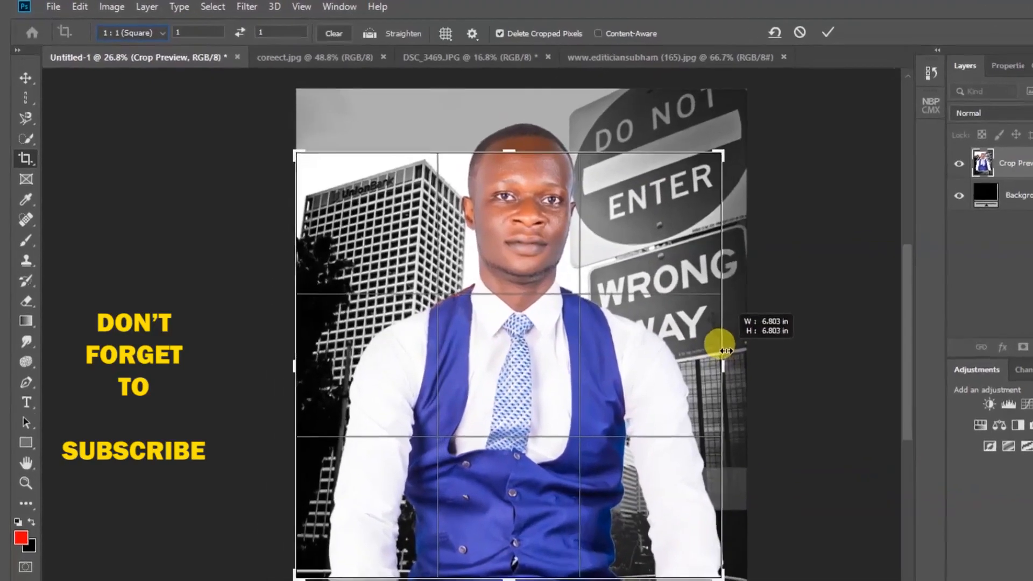
{"action": "left_click_drag", "start_coordinate": [727, 351], "coordinate": [741, 353]}
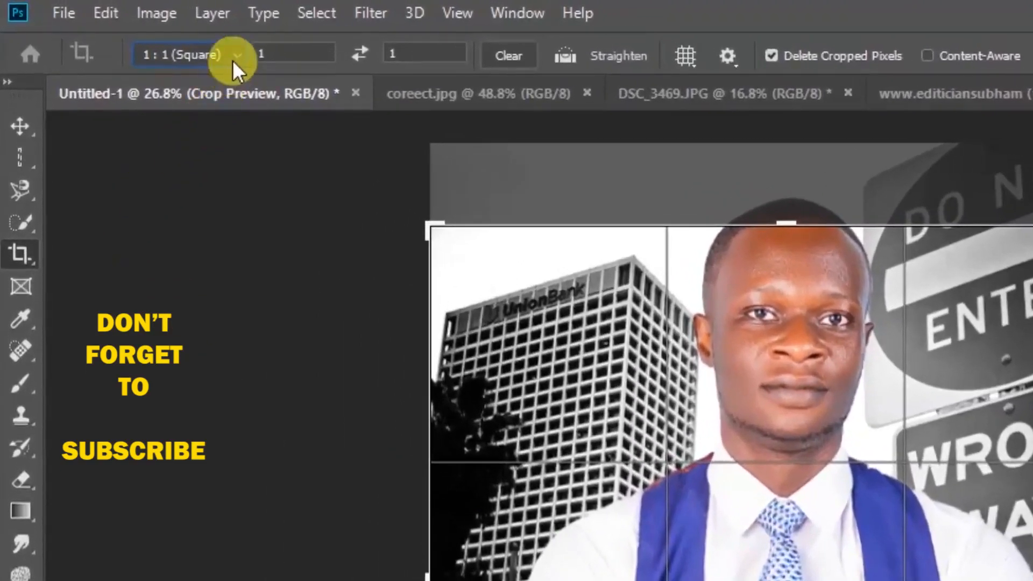
- Switch the crop to W x H x Resolution, extend the frame above the head and below the torso, apply it and fit the image on screen
{"action": "left_click", "coordinate": [234, 56]}
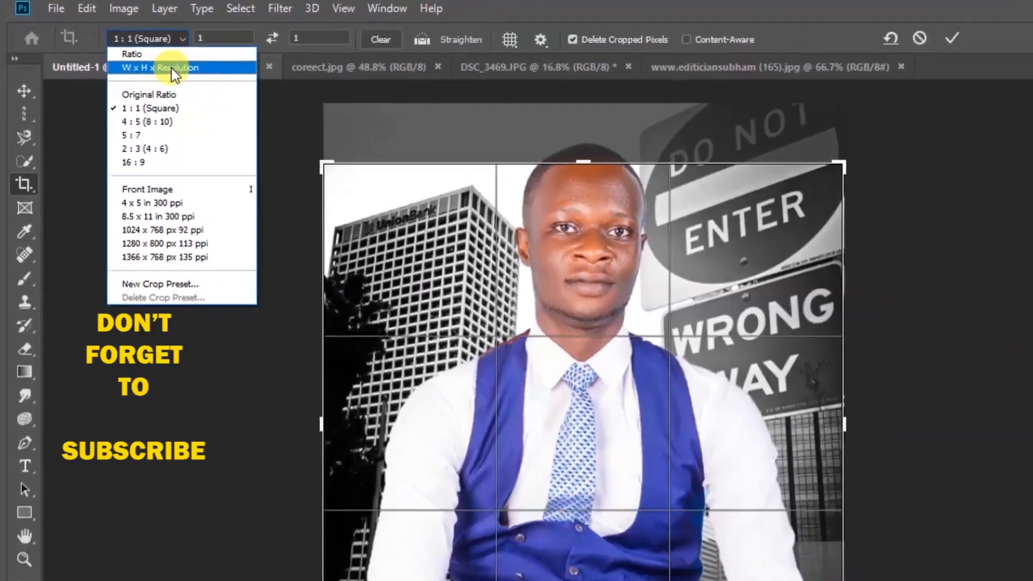
{"action": "left_click", "coordinate": [172, 69]}
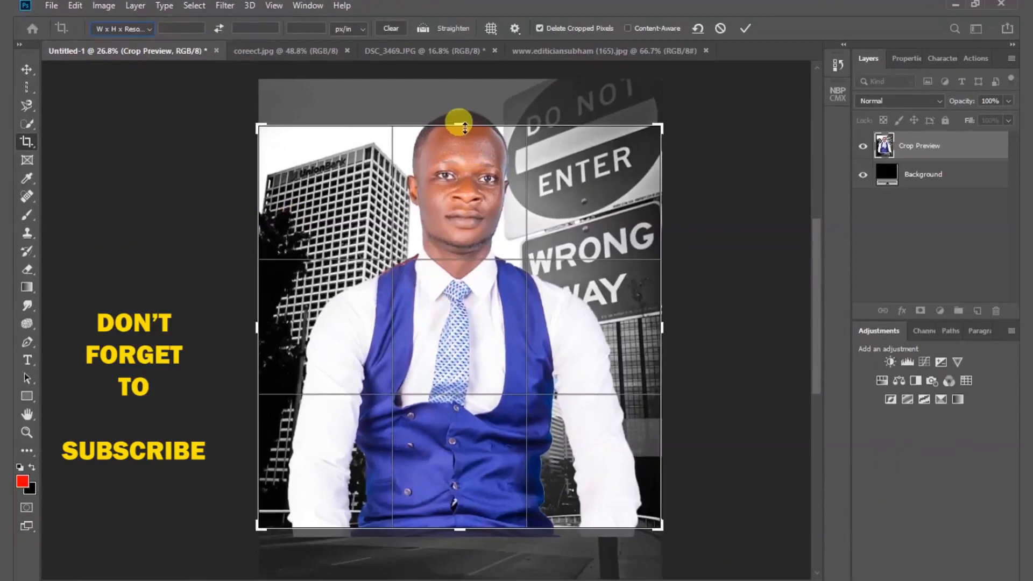
{"action": "left_click_drag", "start_coordinate": [465, 127], "coordinate": [450, 104]}
{"action": "mouse_move", "coordinate": [452, 544]}
{"action": "left_mouse_down"}
{"action": "mouse_move", "coordinate": [460, 558]}
{"action": "mouse_move", "coordinate": [452, 554]}
{"action": "left_mouse_up"}
{"action": "left_click_drag", "start_coordinate": [459, 86], "coordinate": [461, 81]}
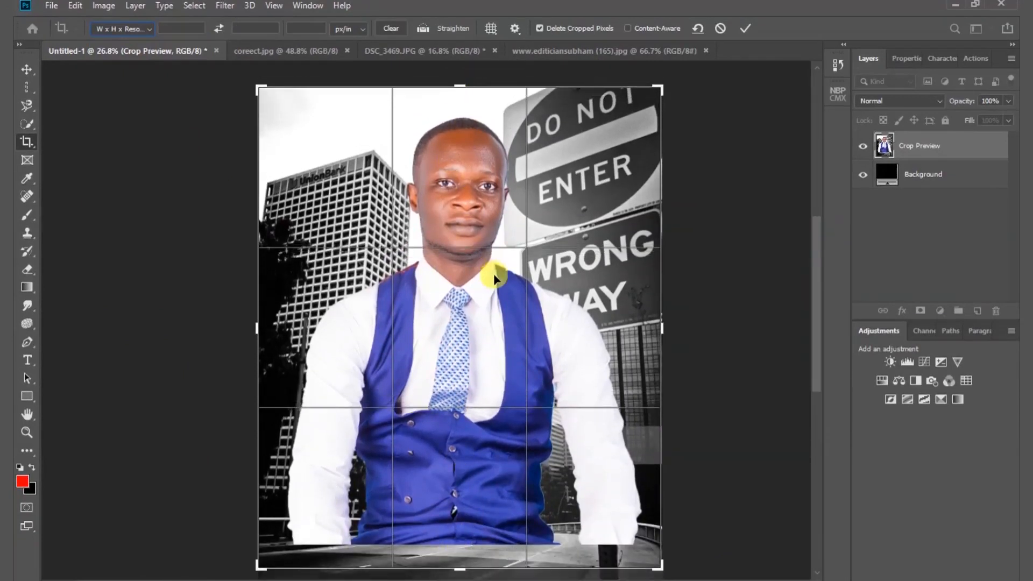
{"action": "mouse_move", "coordinate": [454, 560]}
{"action": "left_mouse_down"}
{"action": "mouse_move", "coordinate": [458, 576]}
{"action": "mouse_move", "coordinate": [466, 544]}
{"action": "left_mouse_up"}
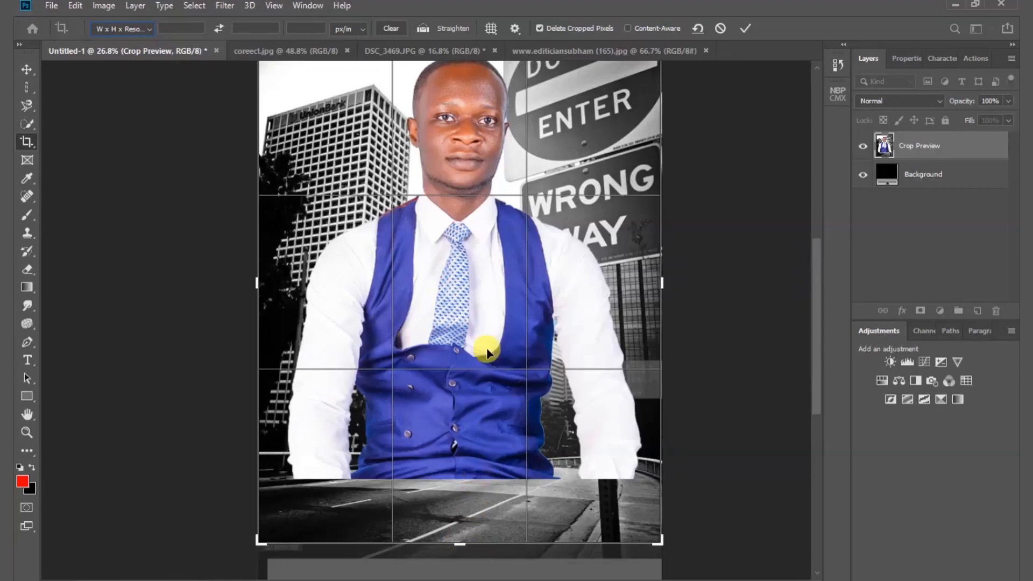
{"action": "left_click", "coordinate": [745, 30]}
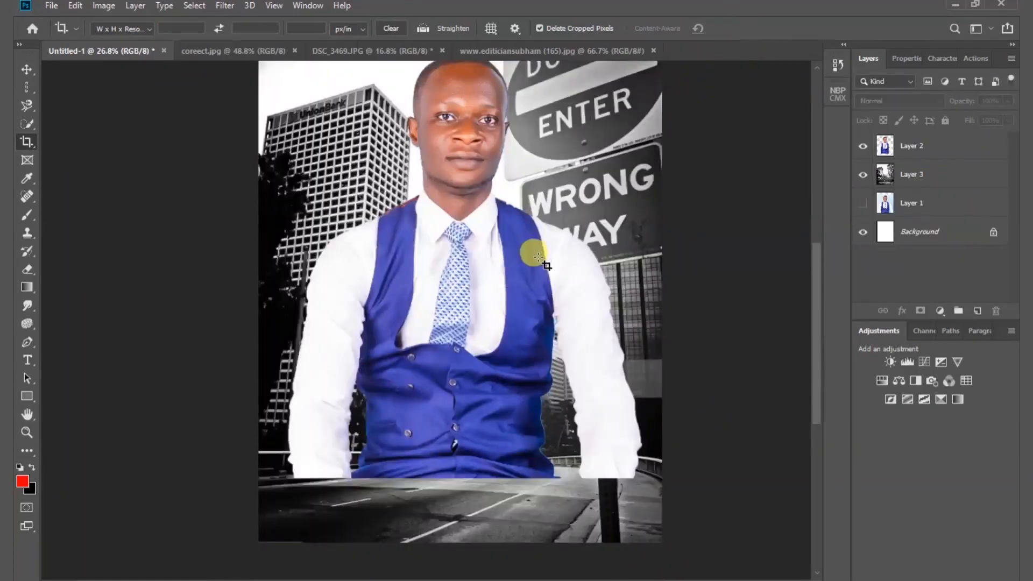
{"action": "left_click", "coordinate": [273, 7]}
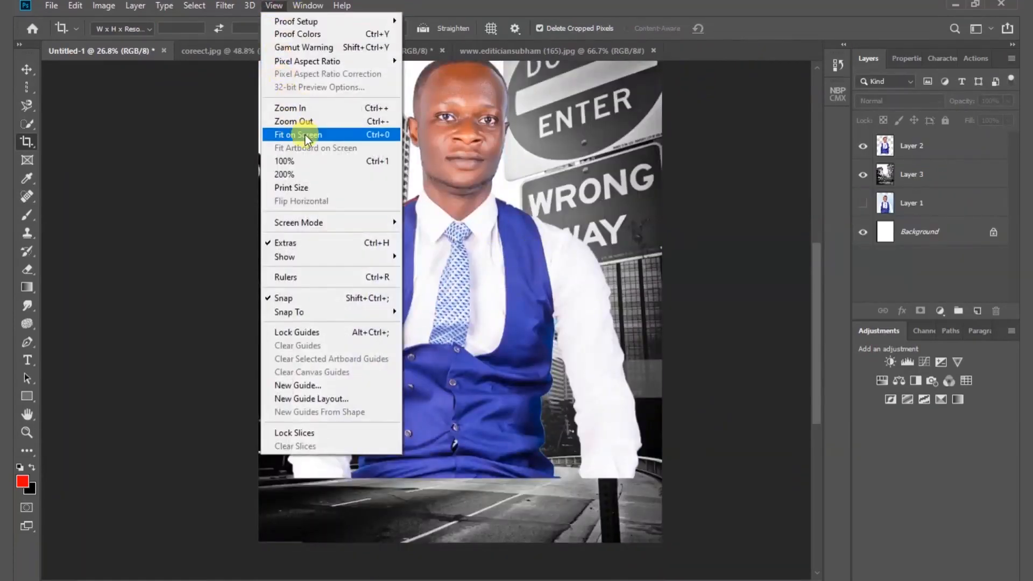
{"action": "left_click", "coordinate": [338, 134]}
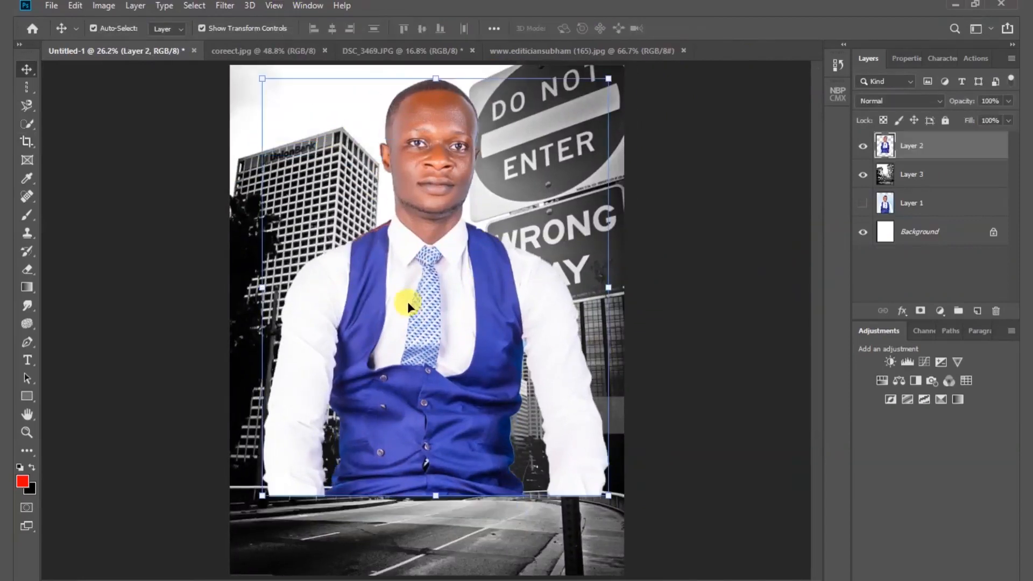
- Switch to the Eyedropper tool for sampling colours
{"action": "left_click", "coordinate": [26, 185]}
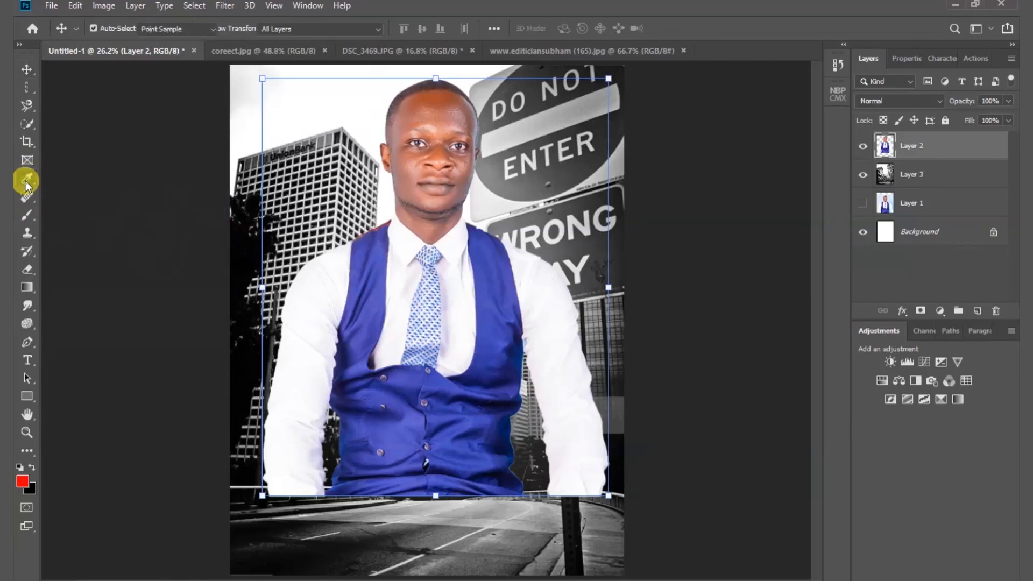
{"action": "left_click", "coordinate": [28, 181]}
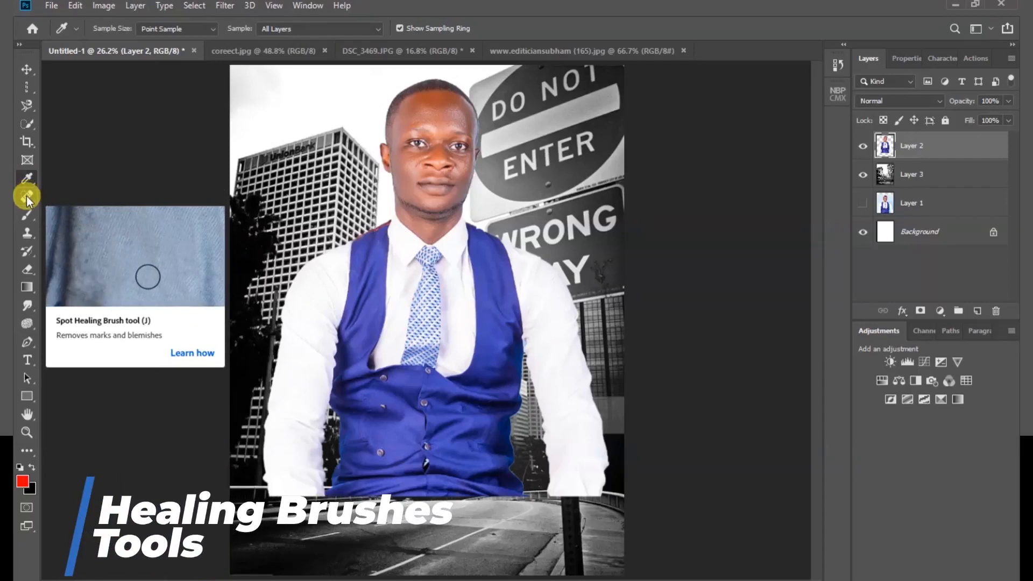
- Choose the Spot Healing Brush and enlarge its brush to 30 px over the man's vest
{"action": "left_click", "coordinate": [27, 198]}
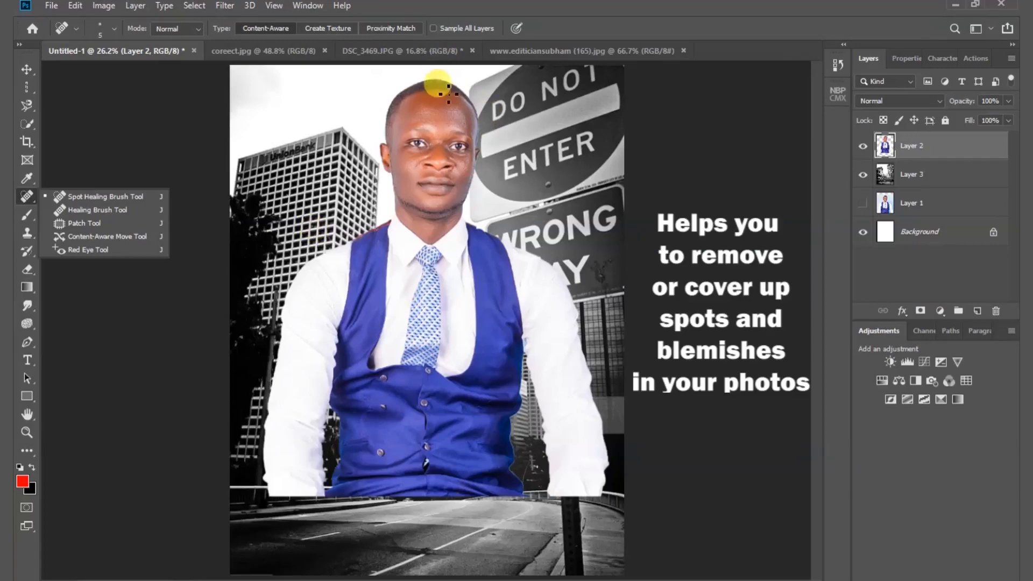
{"action": "scroll", "coordinate": [441, 85], "scroll_direction": "up", "scroll_amount": 2}
{"action": "scroll", "coordinate": [449, 89], "scroll_direction": "up", "scroll_amount": 3}
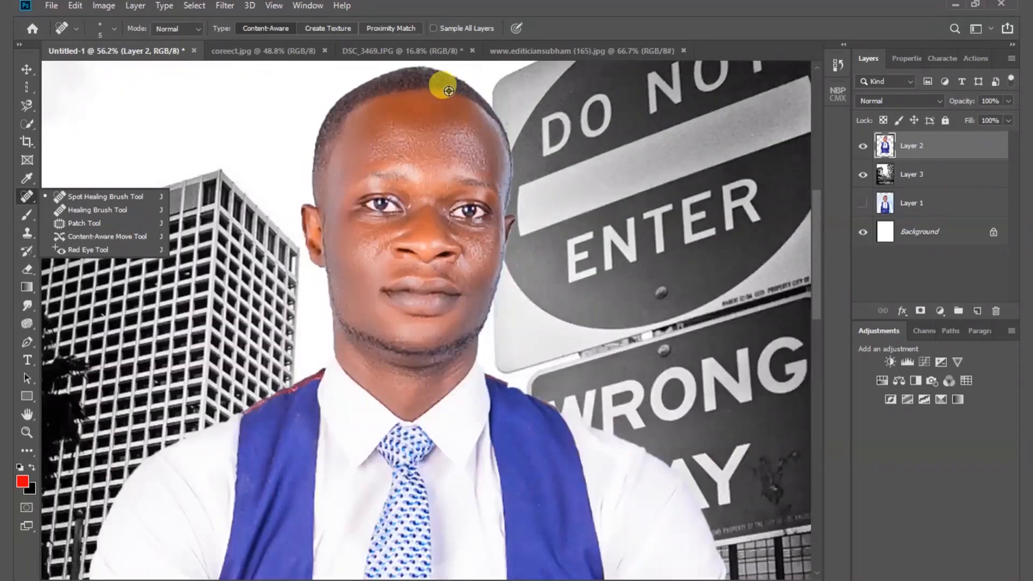
{"action": "scroll", "coordinate": [448, 90], "scroll_direction": "down", "scroll_amount": 1}
{"action": "scroll", "coordinate": [448, 108], "scroll_direction": "down", "scroll_amount": 1}
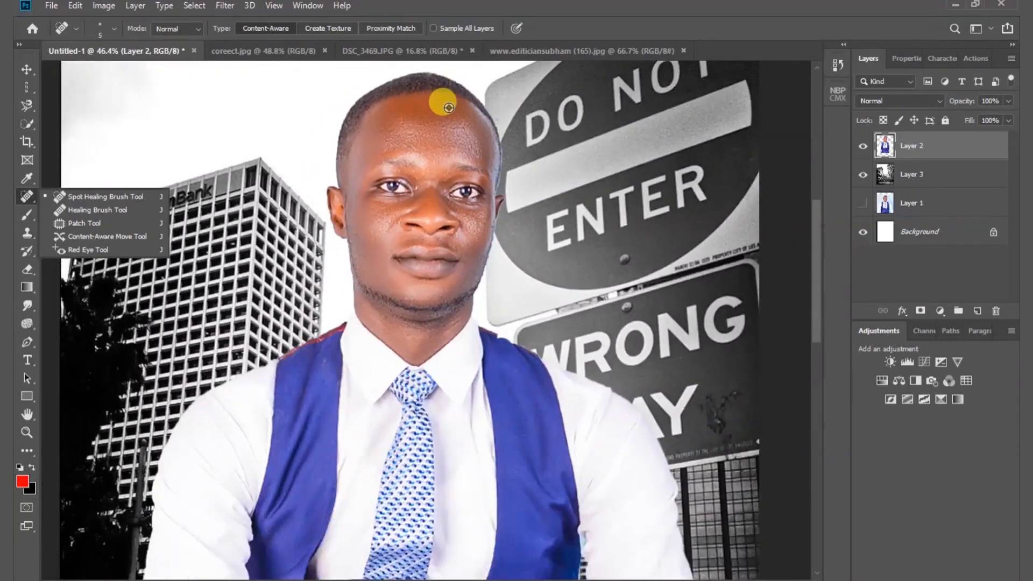
{"action": "scroll", "coordinate": [449, 107], "scroll_direction": "down", "scroll_amount": 1}
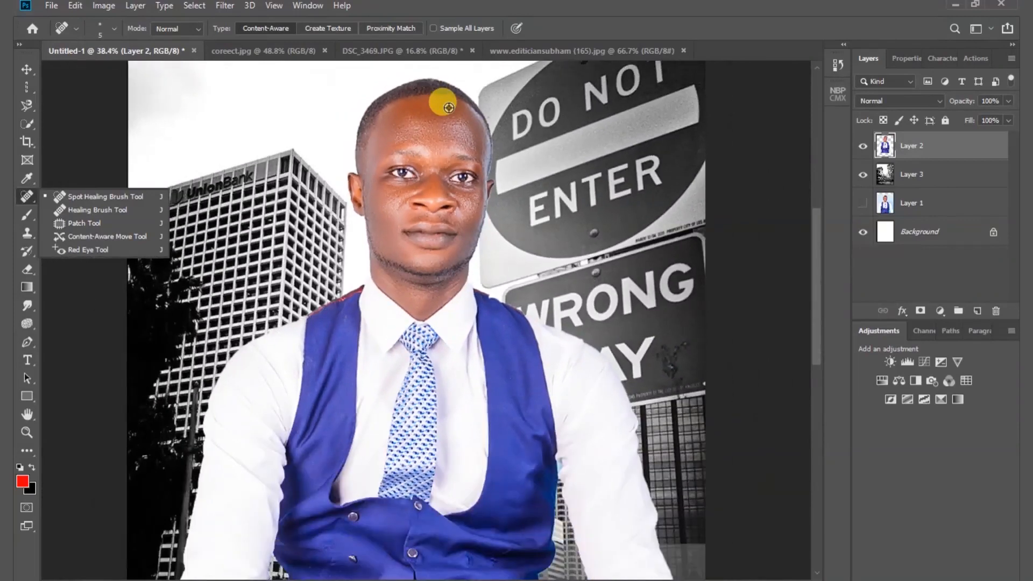
{"action": "scroll", "coordinate": [448, 107], "scroll_direction": "down", "scroll_amount": 1}
{"action": "scroll", "coordinate": [448, 108], "scroll_direction": "down", "scroll_amount": 1}
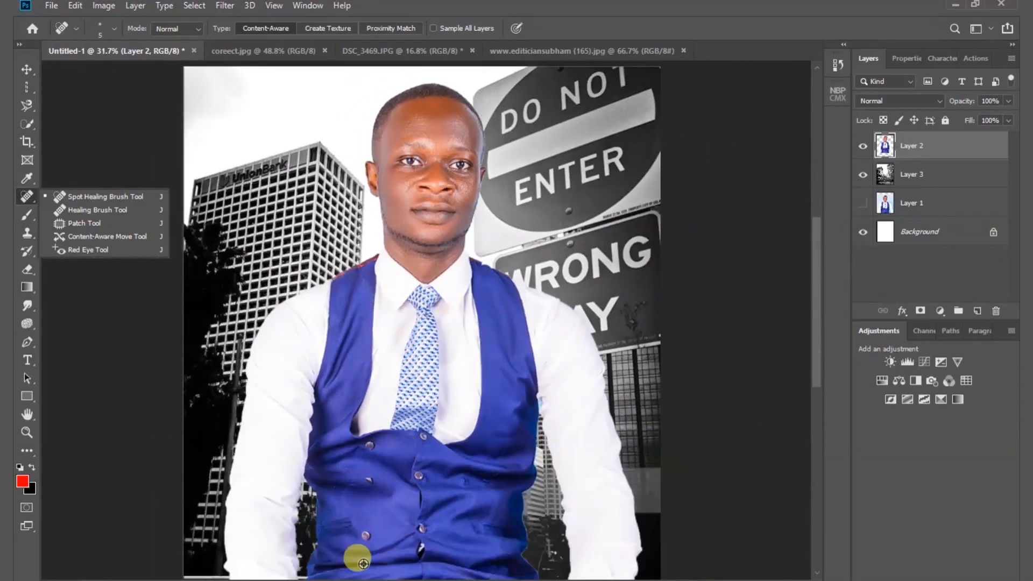
{"action": "scroll", "coordinate": [364, 563], "scroll_direction": "up", "scroll_amount": 3}
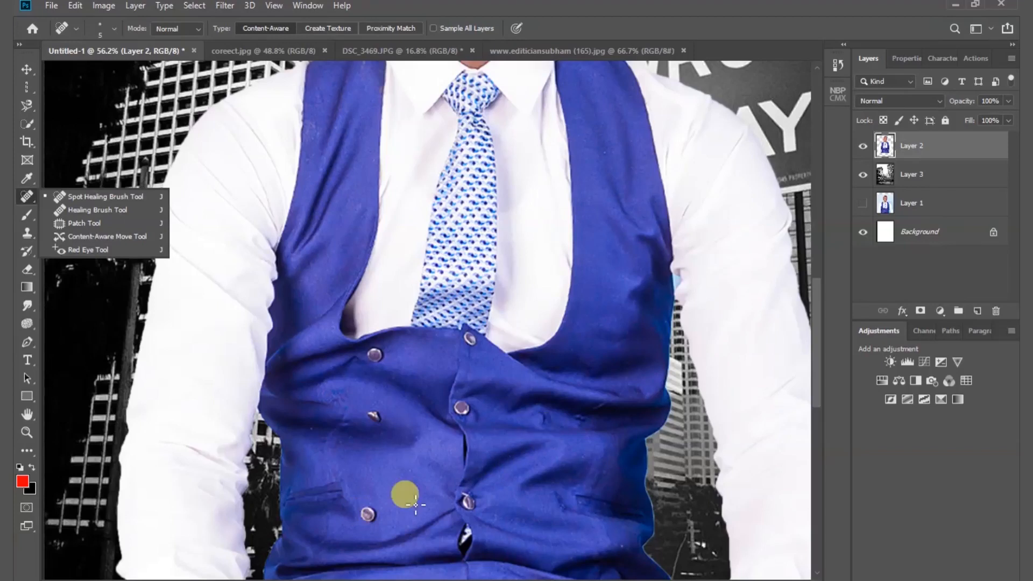
{"action": "key", "text": "bracketright"}
{"action": "key", "text": "bracketright"}
{"action": "key", "text": "bracketright"}
{"action": "key", "text": "bracketright"}
{"action": "key", "text": "bracketright"}
{"action": "key", "text": "bracketright"}
{"action": "key", "text": "bracketright"}
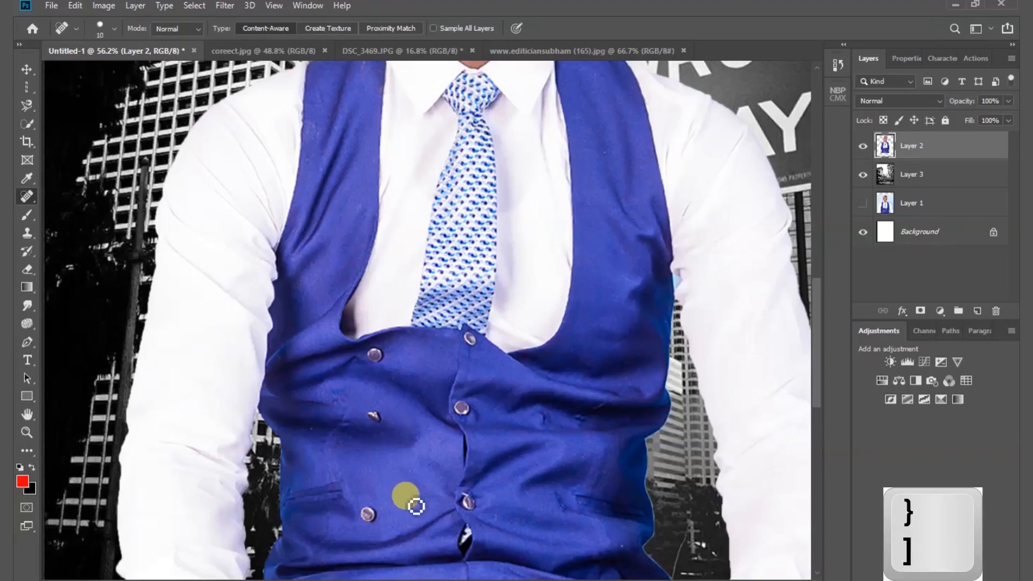
{"action": "key", "text": "bracketright"}
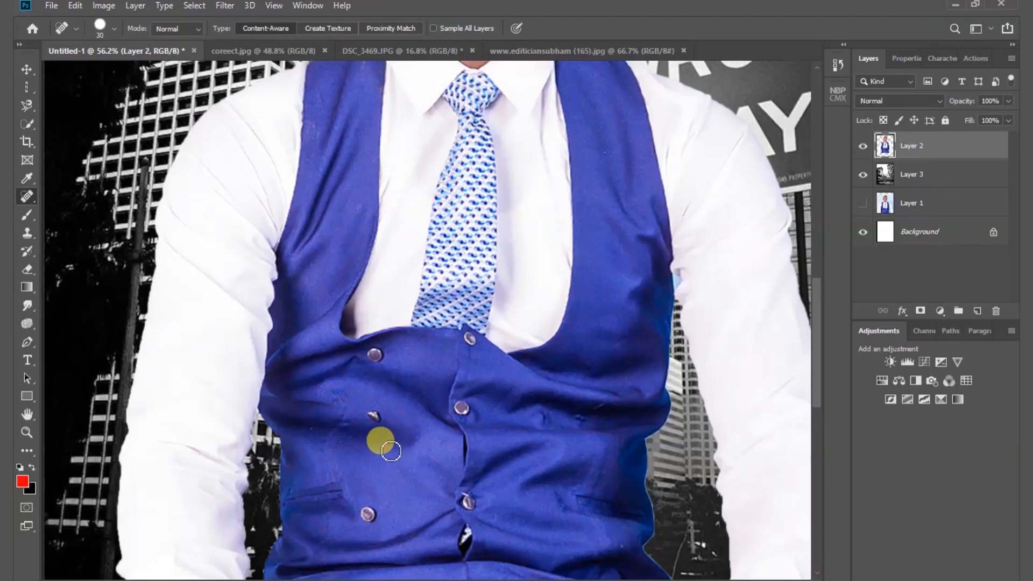
- Set the Spot Healing Brush size to 39 px in the brush settings
{"action": "right_click", "coordinate": [391, 451]}
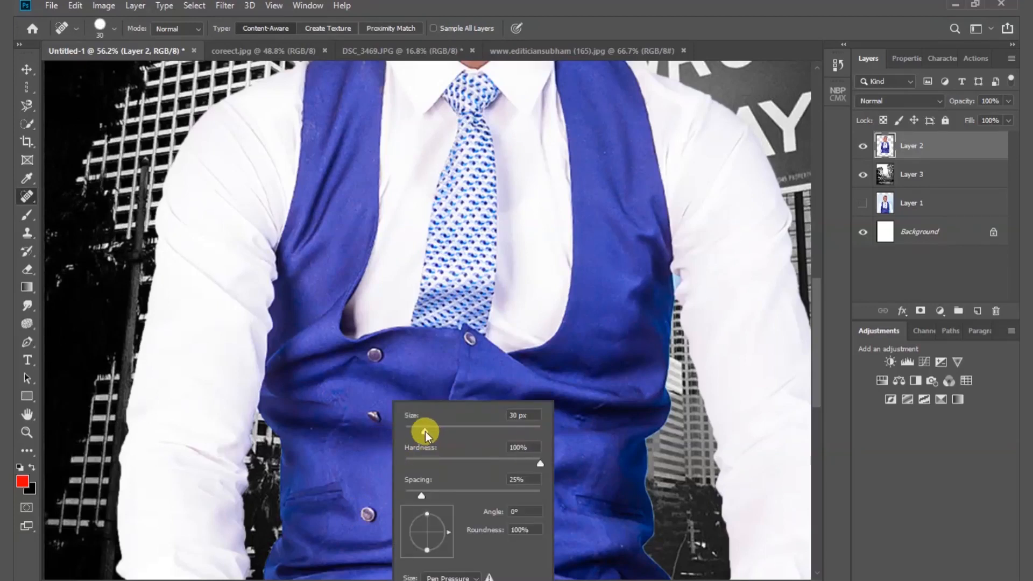
{"action": "left_click_drag", "start_coordinate": [425, 432], "coordinate": [432, 432]}
{"action": "left_click", "coordinate": [97, 302]}
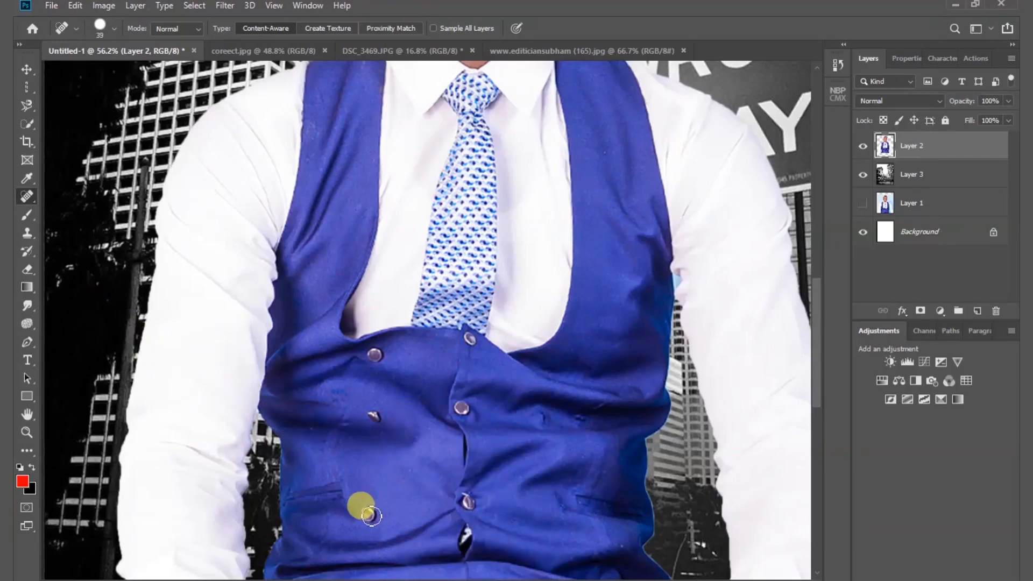
- Enlarge the Spot Healing Brush to 70 px and remove the lowest button in the vest's left column
{"action": "key", "text": "bracketright"}
{"action": "key", "text": "bracketright"}
{"action": "key", "text": "bracketright"}
{"action": "key", "text": "bracketright"}
{"action": "key", "text": "bracketright"}
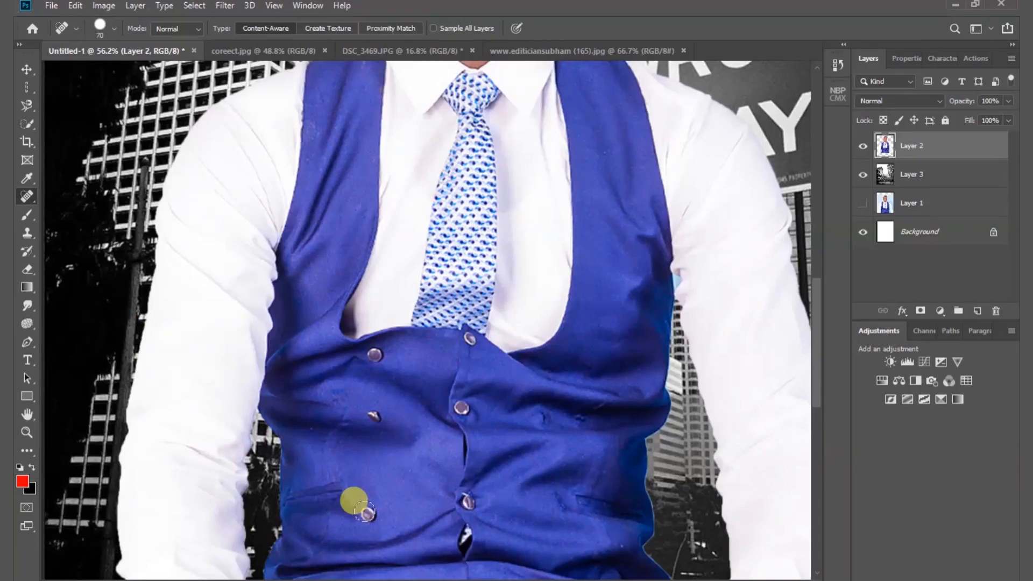
{"action": "right_click", "coordinate": [24, 199]}
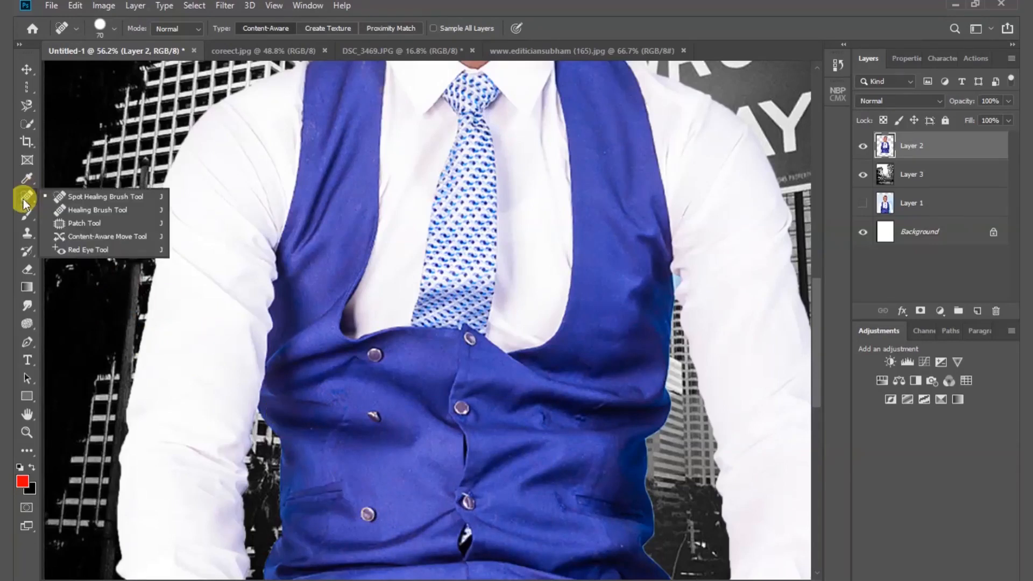
{"action": "left_click", "coordinate": [101, 195]}
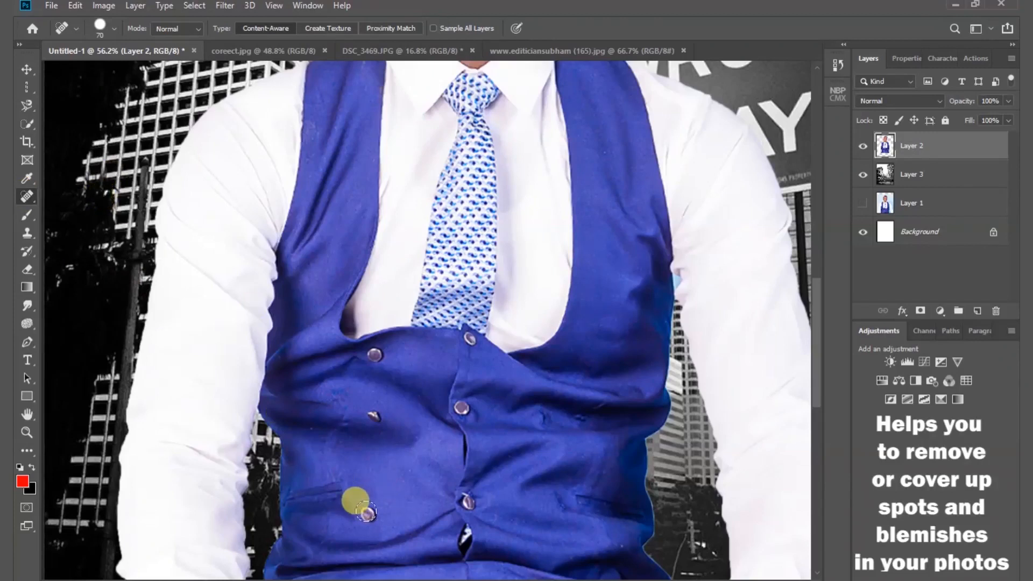
{"action": "left_click", "coordinate": [366, 514]}
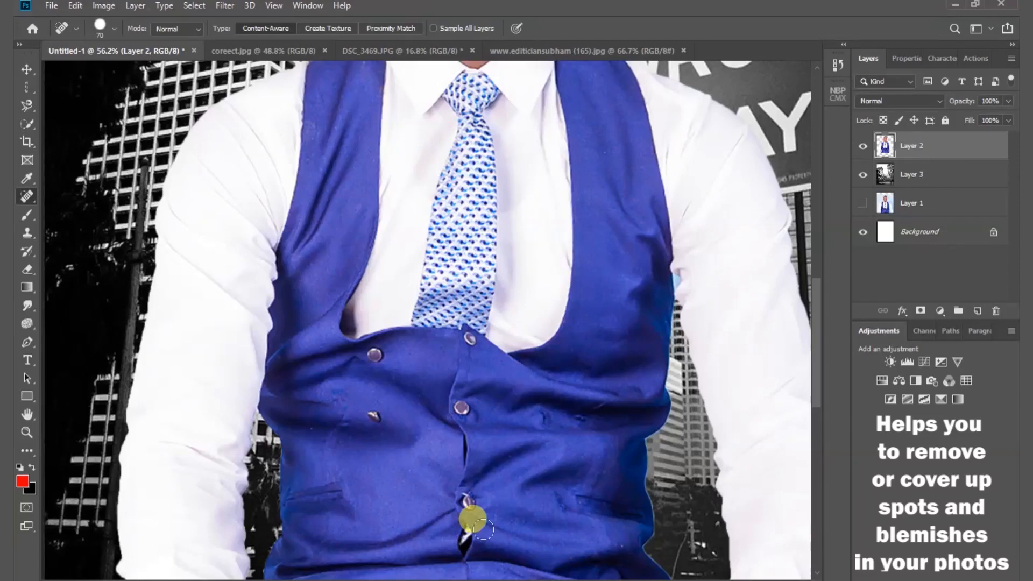
- Remove the two remaining buttons in the vest's left column and the upper two centre buttons with the Spot Healing Brush
{"action": "left_click", "coordinate": [373, 412]}
{"action": "left_click", "coordinate": [373, 414]}
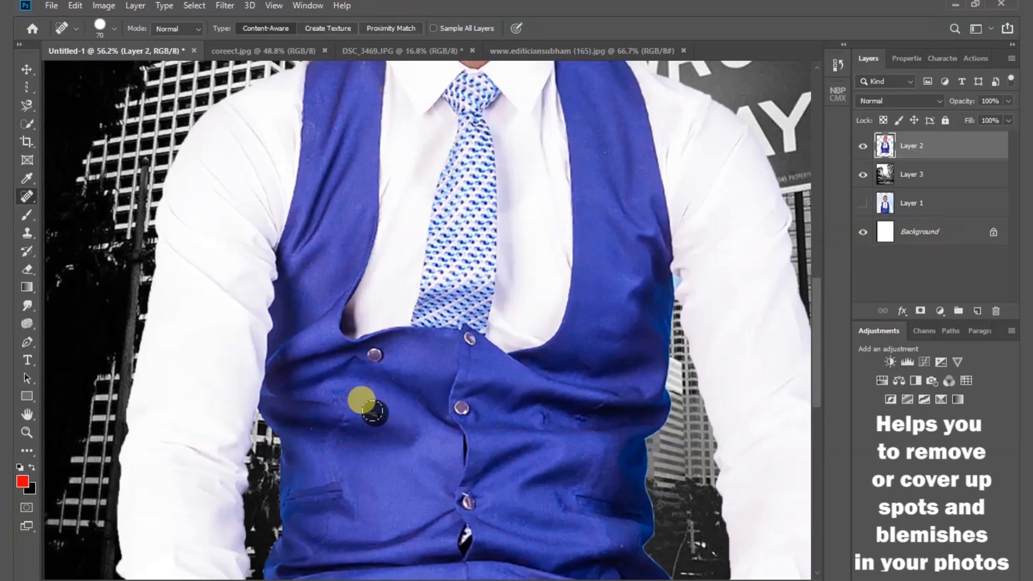
{"action": "left_click", "coordinate": [373, 353]}
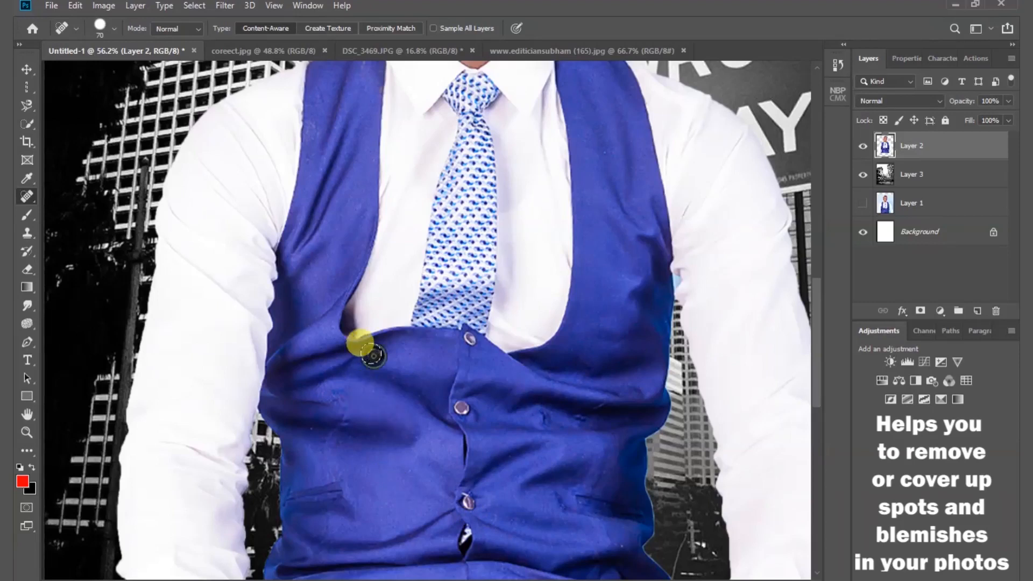
{"action": "left_click", "coordinate": [462, 409]}
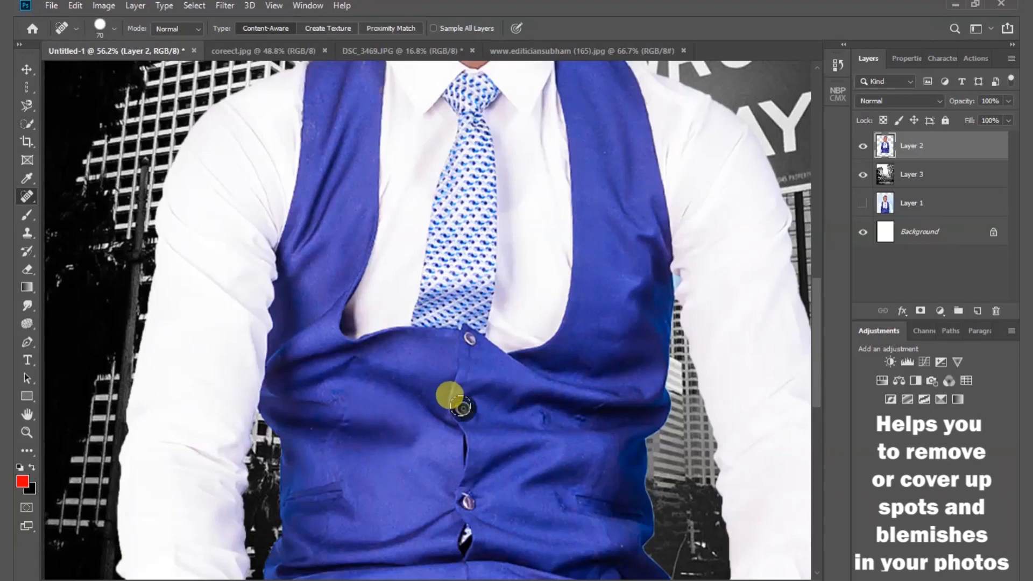
{"action": "left_click", "coordinate": [466, 337]}
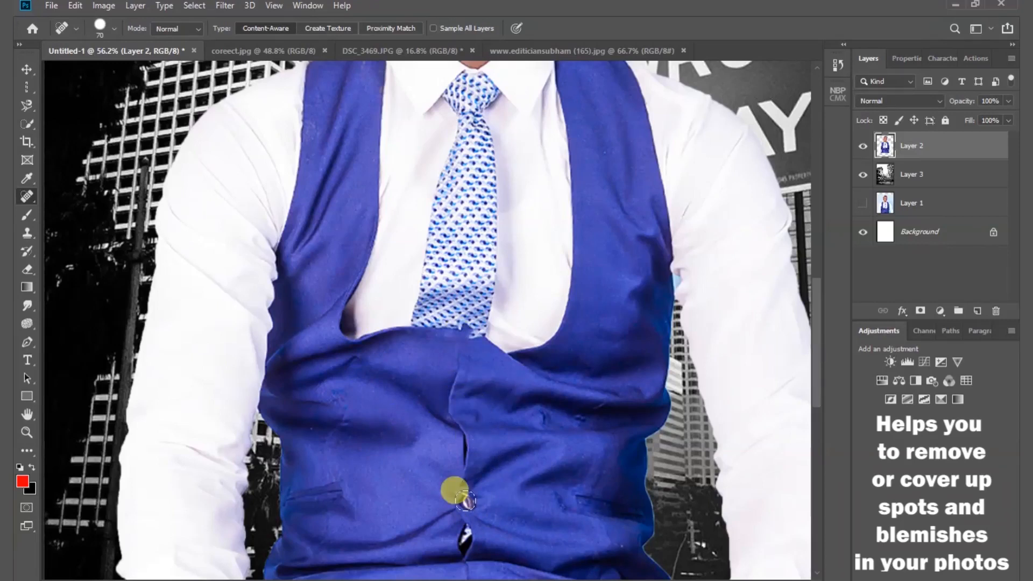
- Undo all the Spot Healing Brush button removals on the vest
{"action": "key", "text": "ctrl+z"}
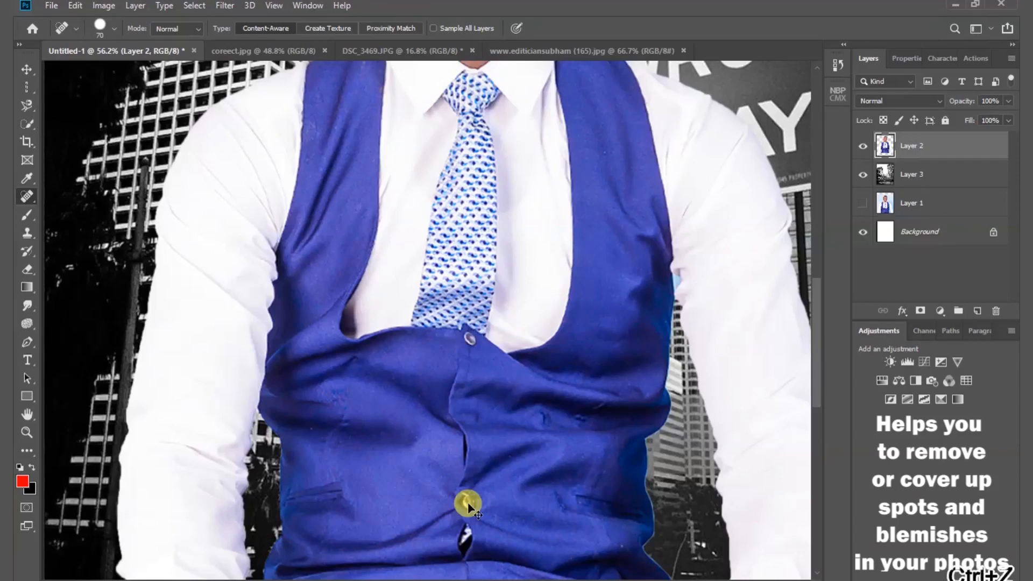
{"action": "key", "text": "ctrl+z"}
{"action": "key", "text": "ctrl+z"}
{"action": "key", "text": "ctrl+z"}
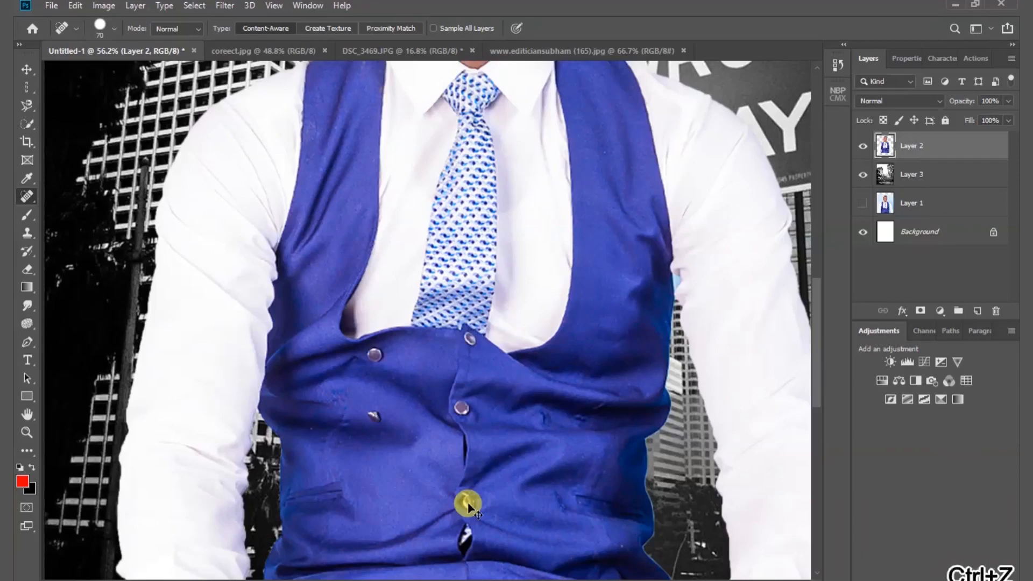
{"action": "key", "text": "ctrl+z"}
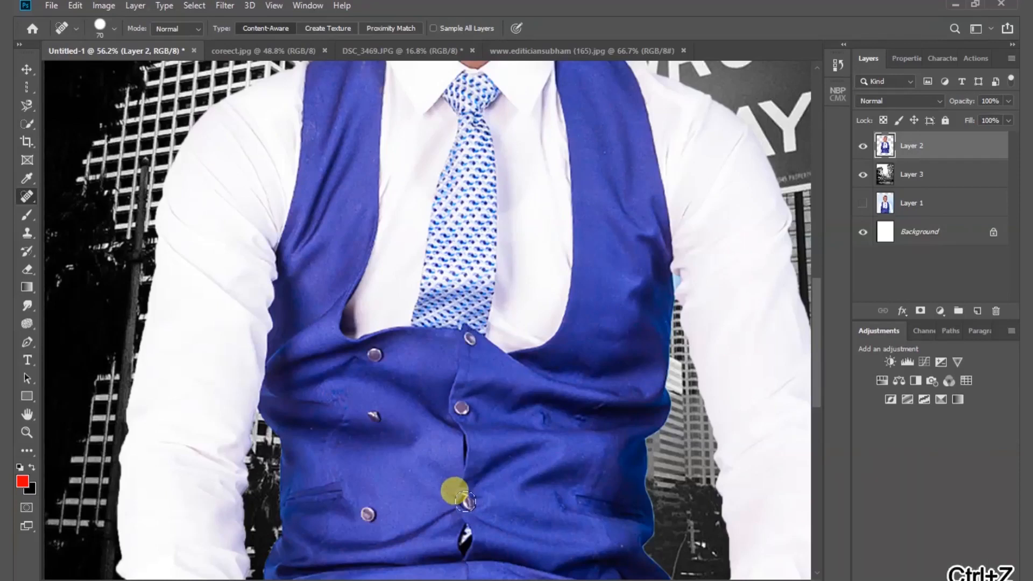
- Choose the Healing Brush, enlarge it to 49 px and heal over the lowest button in the vest's left column
{"action": "right_click", "coordinate": [33, 196]}
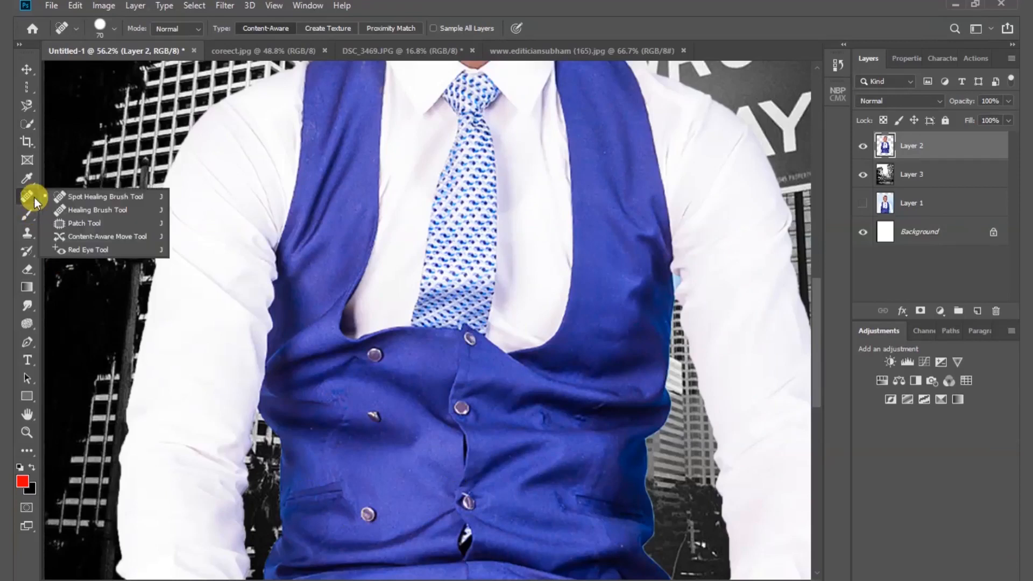
{"action": "left_click", "coordinate": [118, 211]}
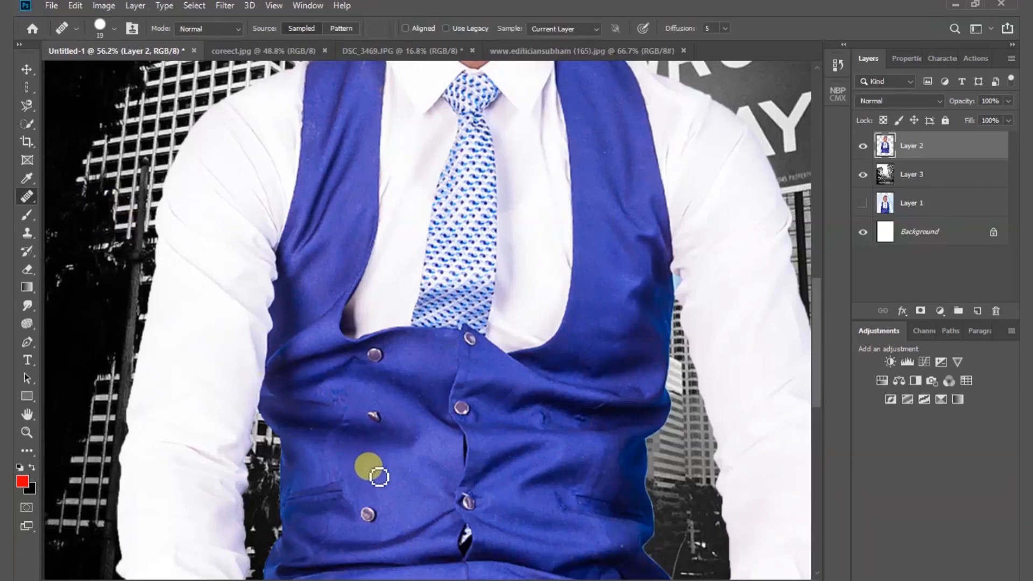
{"action": "key", "text": "bracketright"}
{"action": "key", "text": "bracketright"}
{"action": "key", "text": "bracketright"}
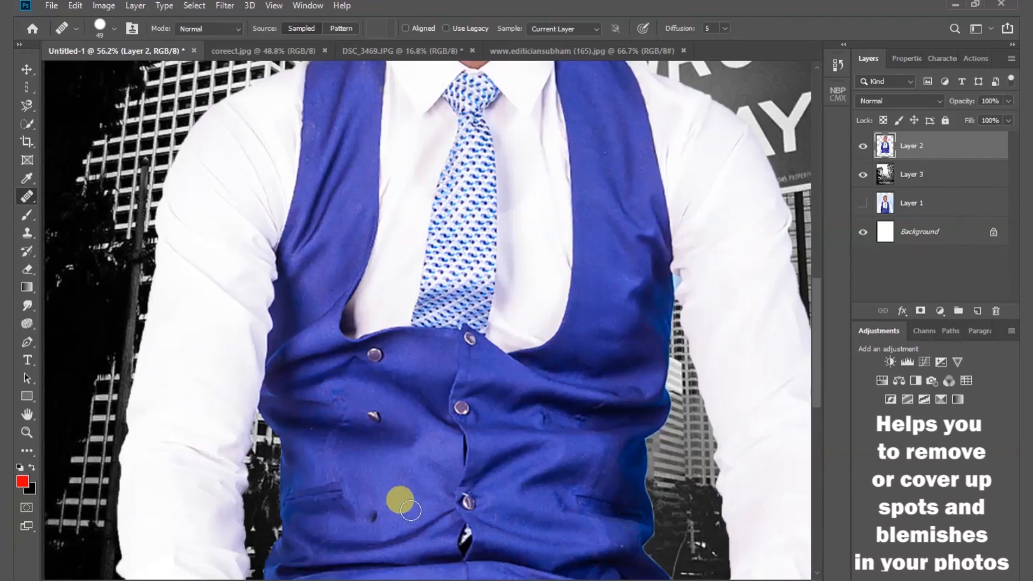
- Try the Patch tool on the middle button of the vest's left column, using the clean fabric below it
{"action": "left_click", "coordinate": [27, 198]}
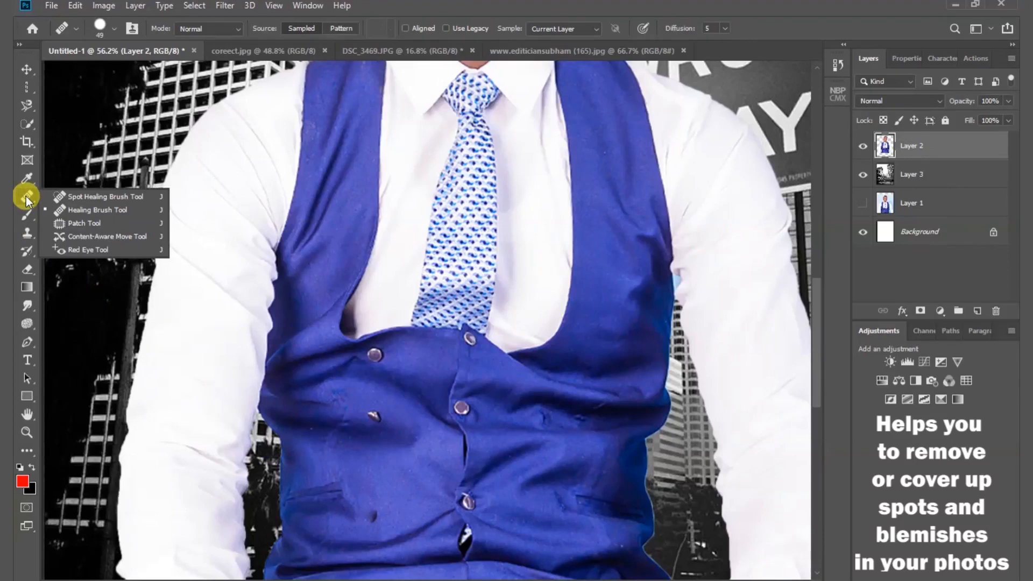
{"action": "left_click", "coordinate": [94, 222]}
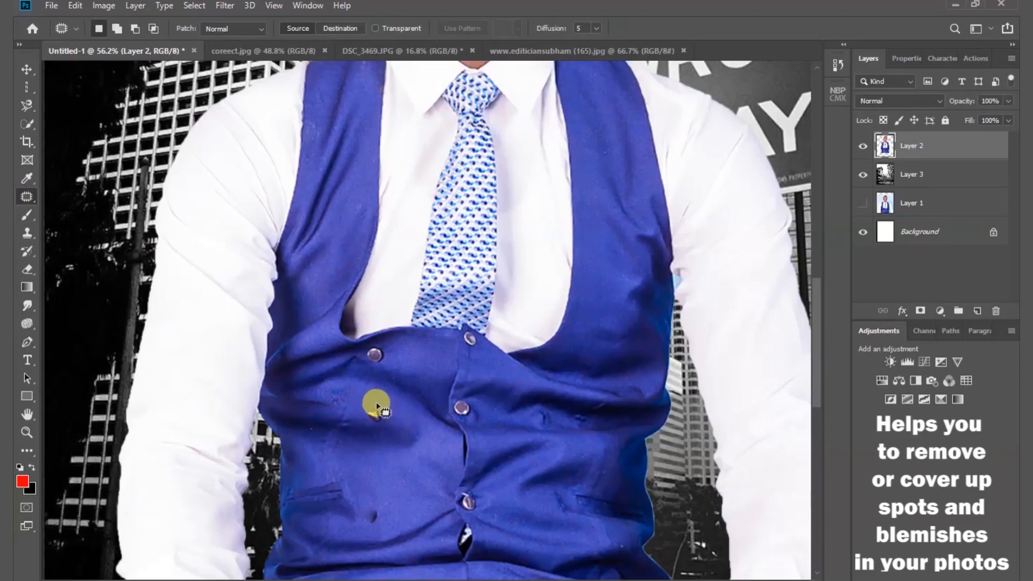
{"action": "mouse_move", "coordinate": [375, 401]}
{"action": "left_mouse_down"}
{"action": "mouse_move", "coordinate": [362, 402]}
{"action": "mouse_move", "coordinate": [360, 420]}
{"action": "mouse_move", "coordinate": [364, 432]}
{"action": "mouse_move", "coordinate": [392, 410]}
{"action": "mouse_move", "coordinate": [380, 397]}
{"action": "mouse_move", "coordinate": [373, 420]}
{"action": "mouse_move", "coordinate": [387, 470]}
{"action": "mouse_move", "coordinate": [408, 494]}
{"action": "left_mouse_up"}
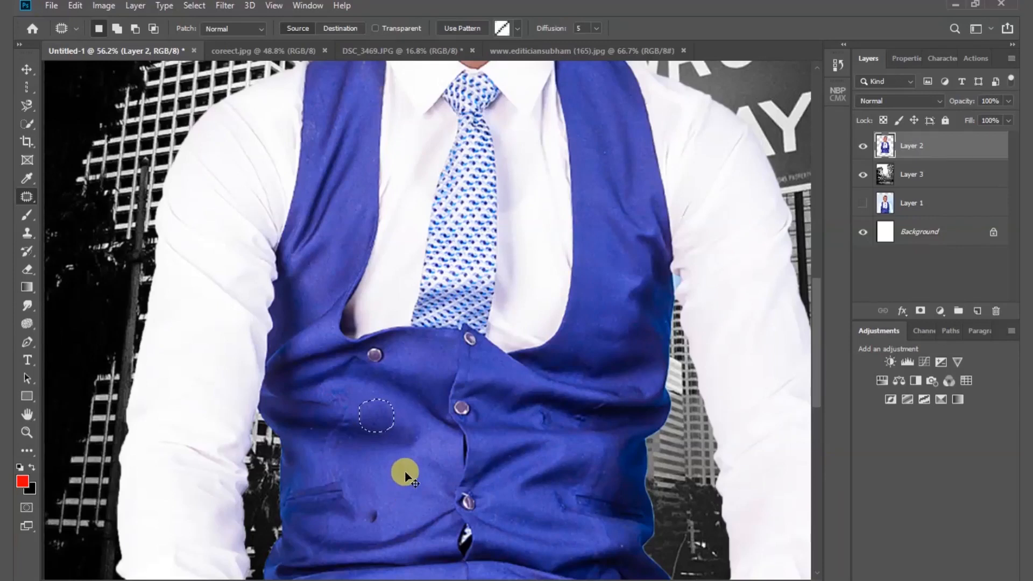
{"action": "key", "text": "ctrl+d"}
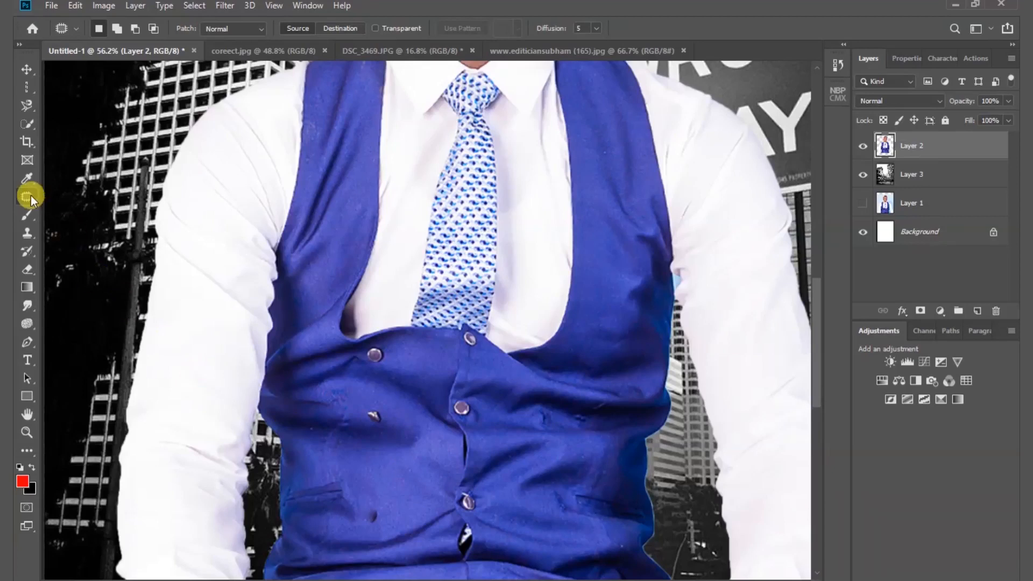
{"action": "right_click", "coordinate": [31, 196]}
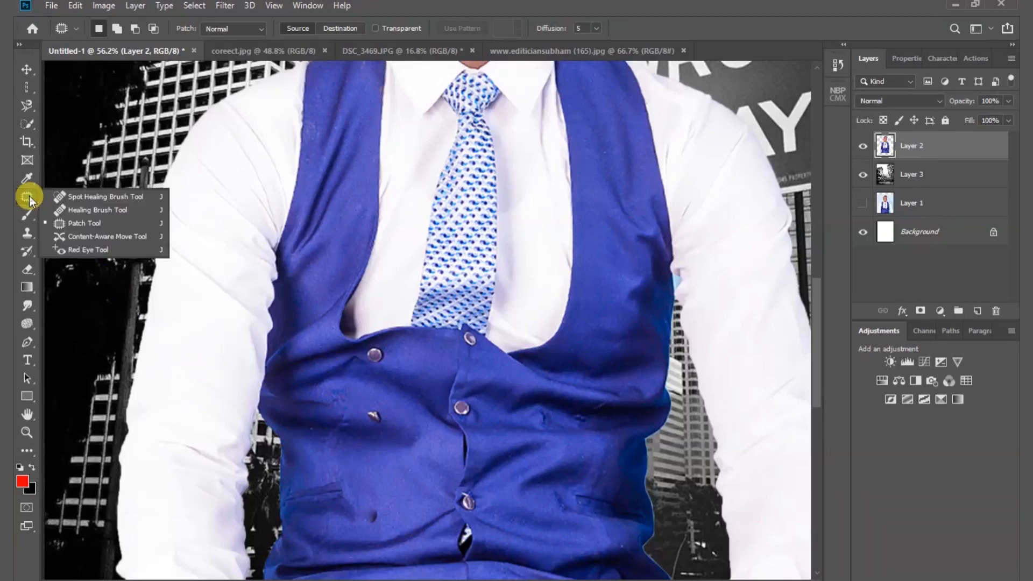
{"action": "left_click", "coordinate": [111, 237]}
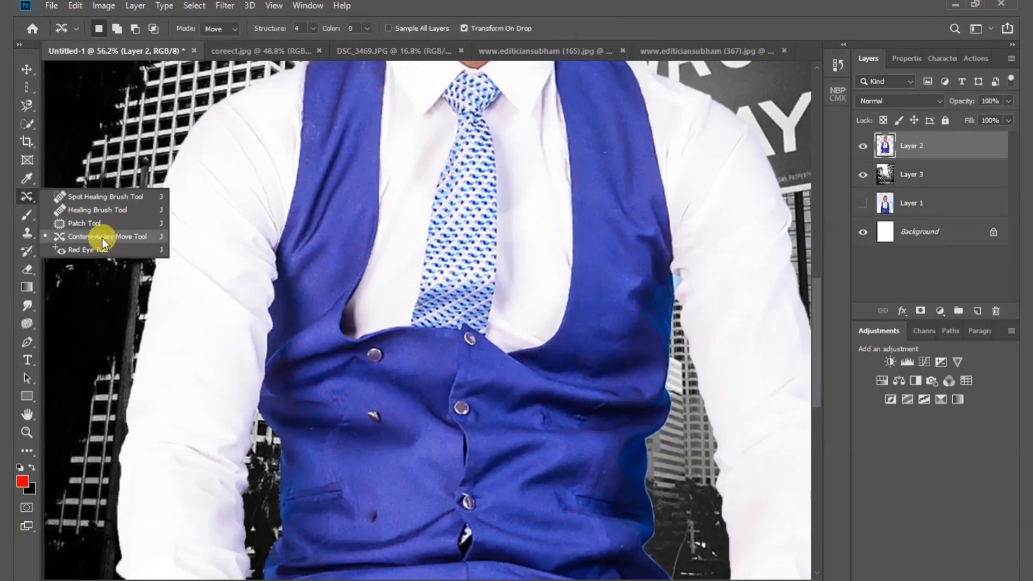
{"action": "left_click", "coordinate": [715, 52]}
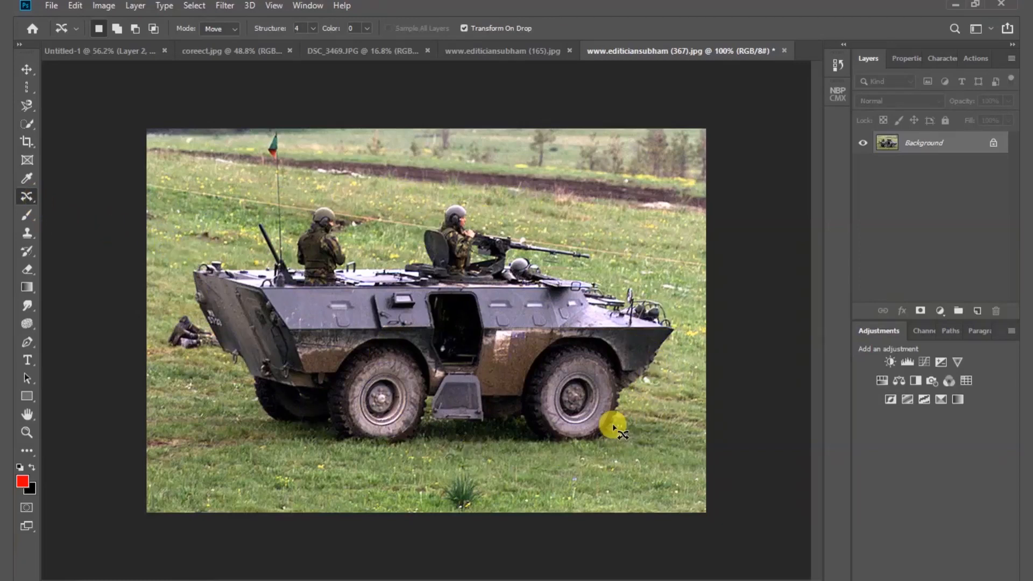
- Outline the armoured vehicle with its crew and content-aware move it off the photo's upper-left corner
{"action": "mouse_move", "coordinate": [183, 258]}
{"action": "left_mouse_down"}
{"action": "mouse_move", "coordinate": [253, 260]}
{"action": "mouse_move", "coordinate": [246, 221]}
{"action": "mouse_move", "coordinate": [257, 215]}
{"action": "mouse_move", "coordinate": [279, 232]}
{"action": "mouse_move", "coordinate": [312, 201]}
{"action": "mouse_move", "coordinate": [328, 202]}
{"action": "mouse_move", "coordinate": [372, 252]}
{"action": "mouse_move", "coordinate": [395, 250]}
{"action": "left_mouse_up"}
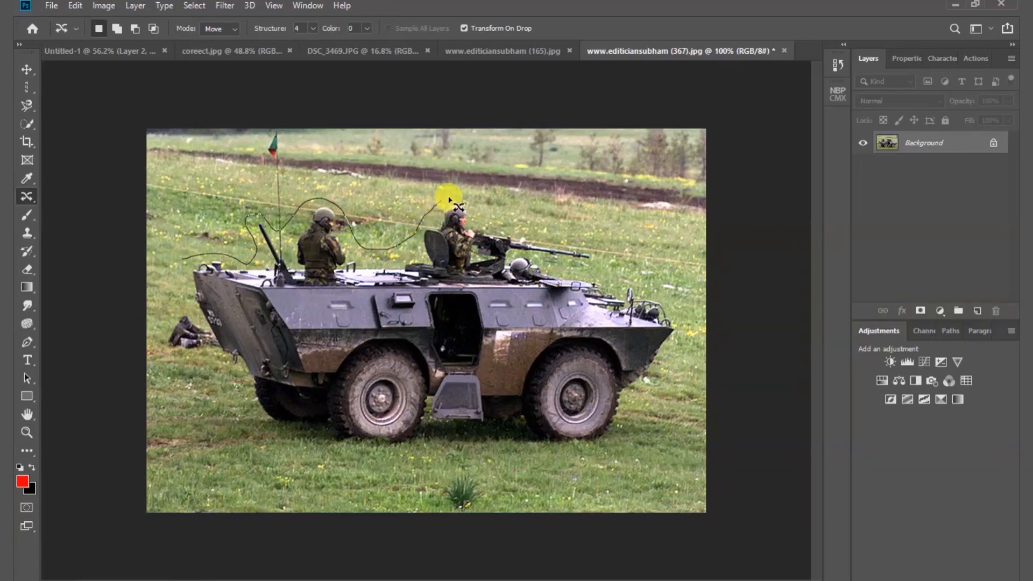
{"action": "mouse_move", "coordinate": [450, 199]}
{"action": "left_mouse_down"}
{"action": "mouse_move", "coordinate": [519, 228]}
{"action": "mouse_move", "coordinate": [591, 240]}
{"action": "mouse_move", "coordinate": [605, 268]}
{"action": "mouse_move", "coordinate": [668, 305]}
{"action": "mouse_move", "coordinate": [678, 367]}
{"action": "mouse_move", "coordinate": [651, 384]}
{"action": "mouse_move", "coordinate": [613, 444]}
{"action": "mouse_move", "coordinate": [346, 438]}
{"action": "mouse_move", "coordinate": [261, 422]}
{"action": "mouse_move", "coordinate": [193, 345]}
{"action": "mouse_move", "coordinate": [183, 256]}
{"action": "left_mouse_up"}
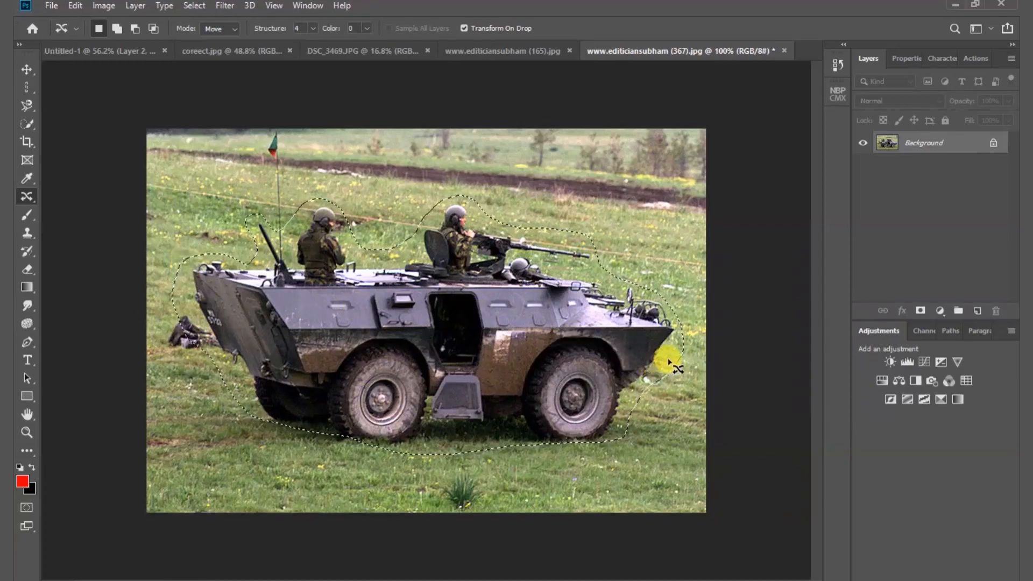
{"action": "left_click_drag", "start_coordinate": [668, 357], "coordinate": [146, 128]}
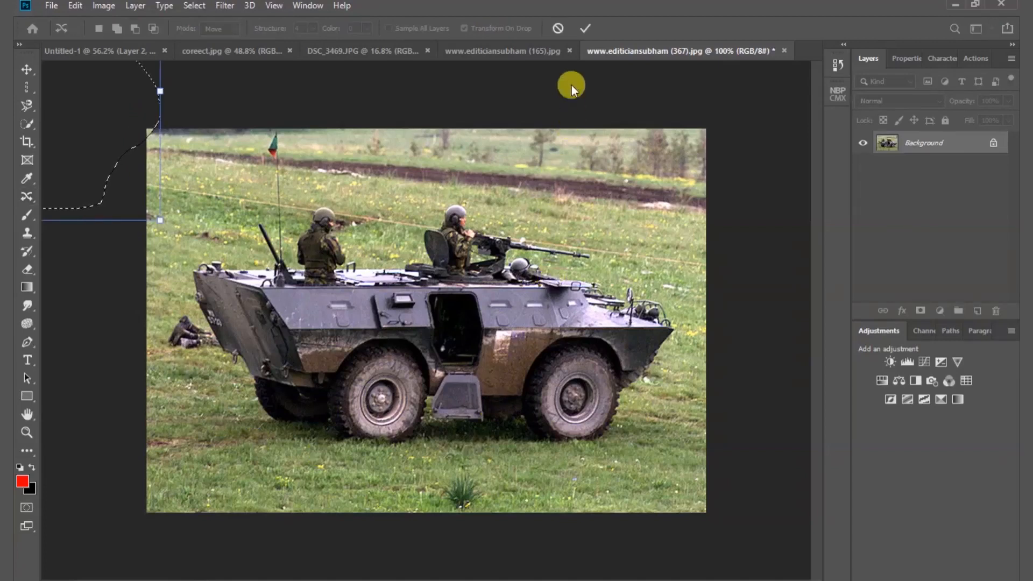
{"action": "left_click", "coordinate": [585, 29]}
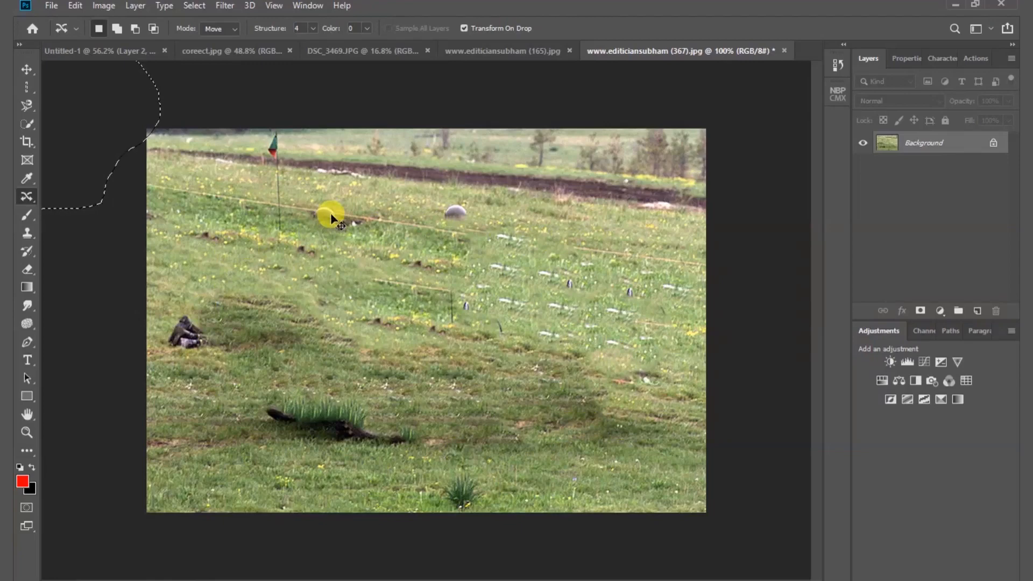
- Undo the vehicle move and close the vehicle photo without saving changes
{"action": "key", "text": "ctrl+z"}
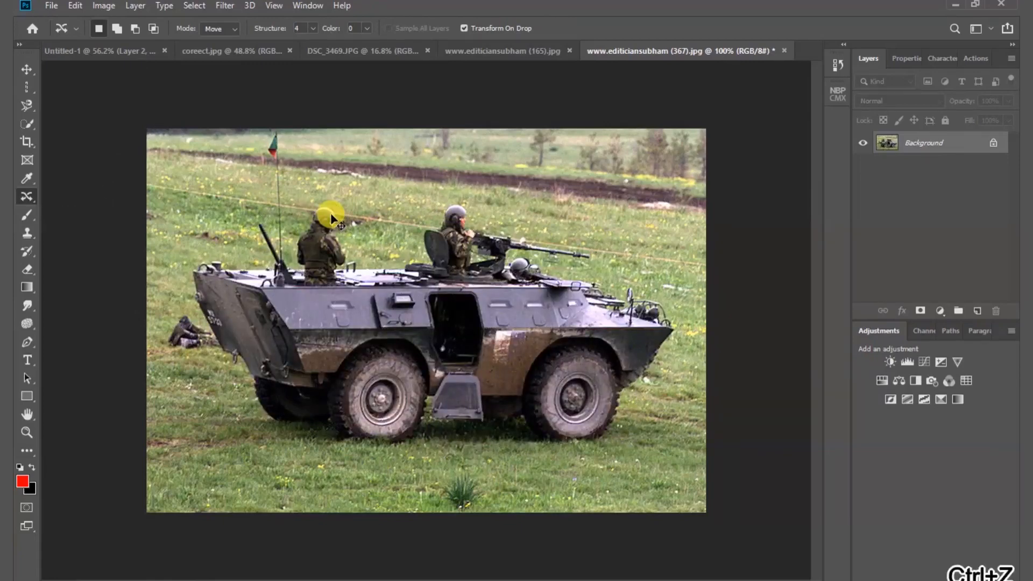
{"action": "left_click", "coordinate": [784, 51]}
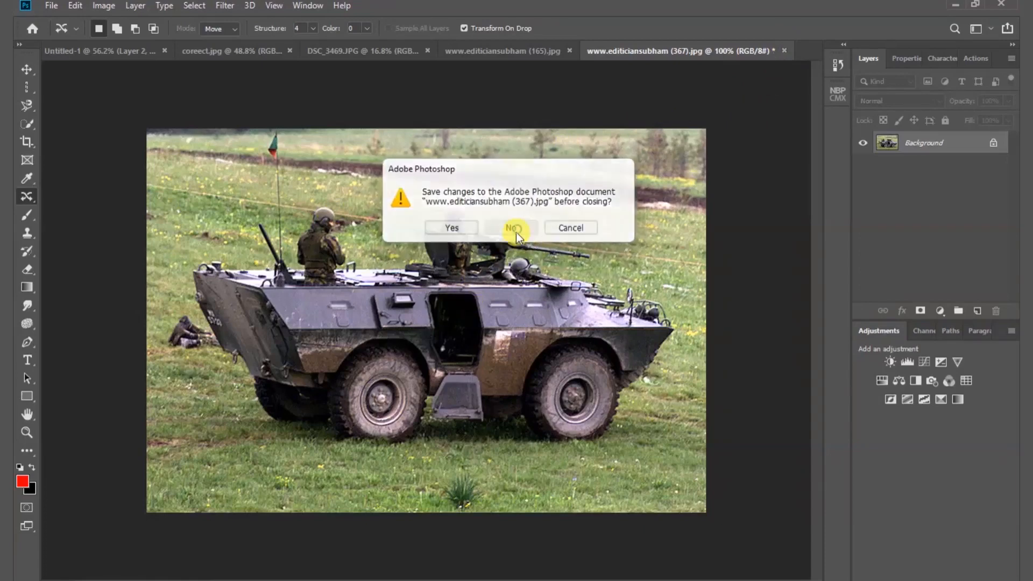
{"action": "left_click", "coordinate": [514, 228]}
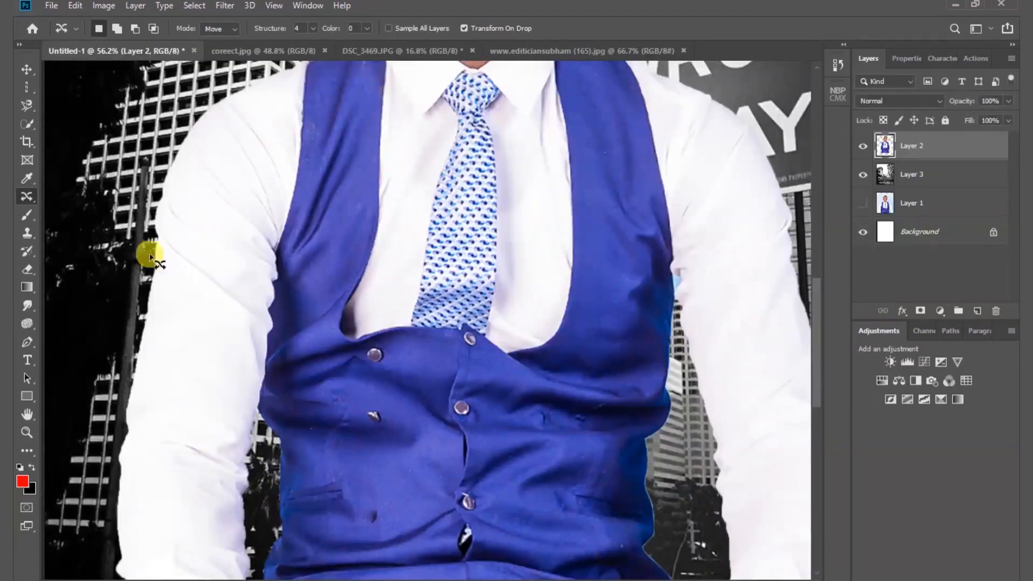
- Choose the Red Eye tool for correcting the eyes on the man's face
{"action": "right_click", "coordinate": [29, 198]}
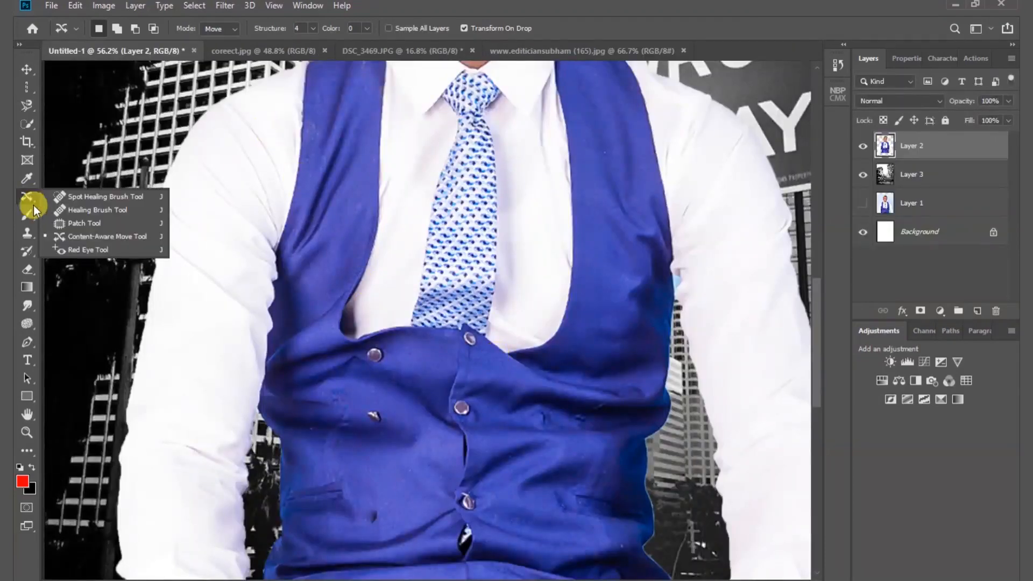
{"action": "left_click", "coordinate": [75, 250]}
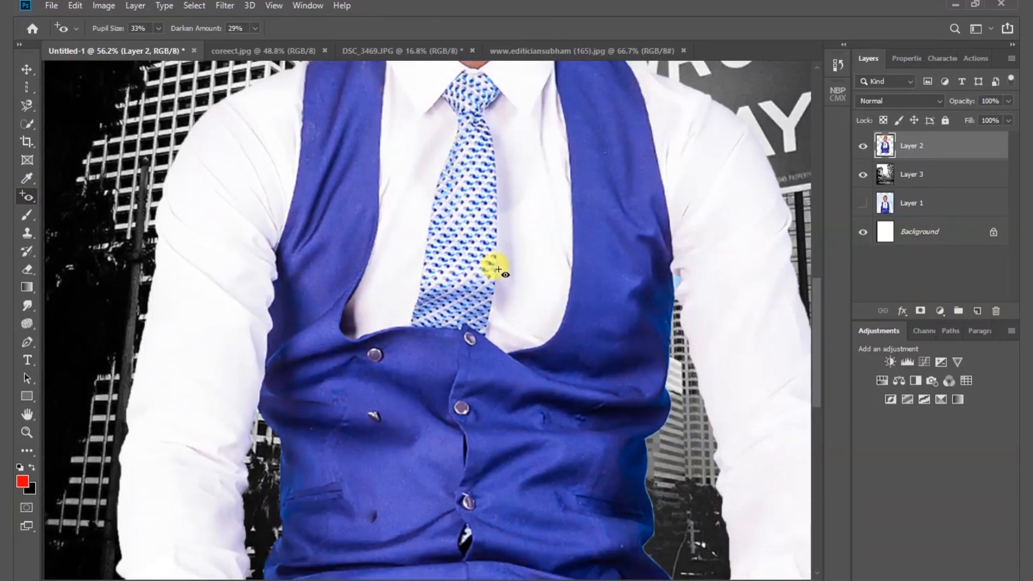
{"action": "left_click", "coordinate": [538, 176]}
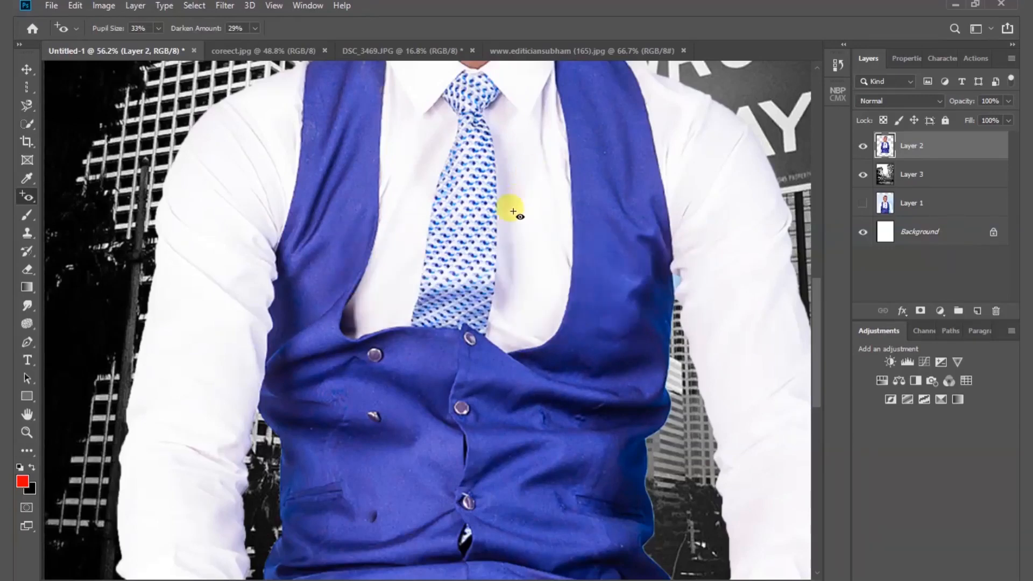
{"action": "scroll", "coordinate": [512, 210], "scroll_direction": "up", "scroll_amount": 10}
{"action": "scroll", "coordinate": [513, 211], "scroll_direction": "up", "scroll_amount": 1}
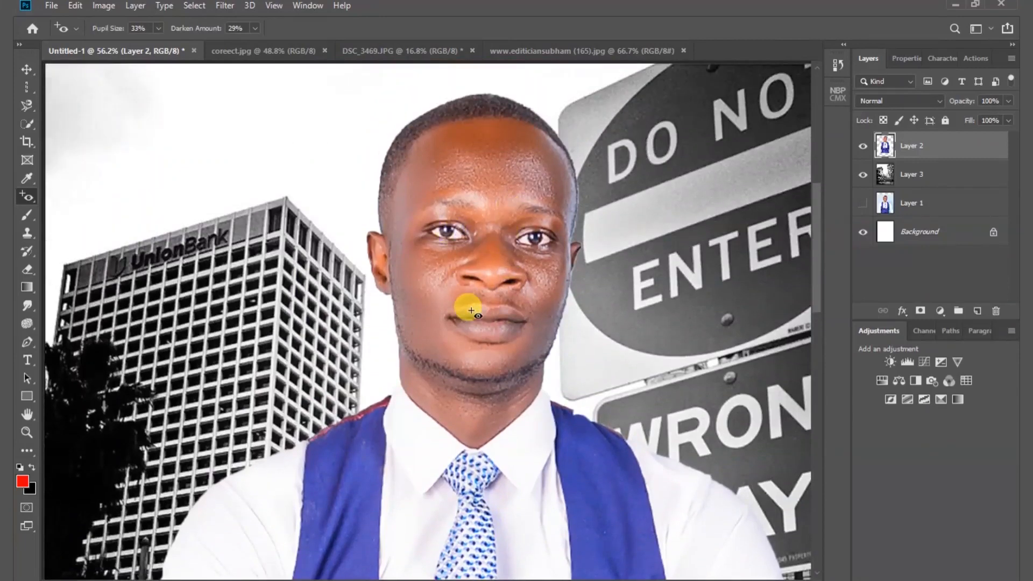
- Choose the Brush tool for painting over the portrait composite
{"action": "left_click", "coordinate": [30, 216]}
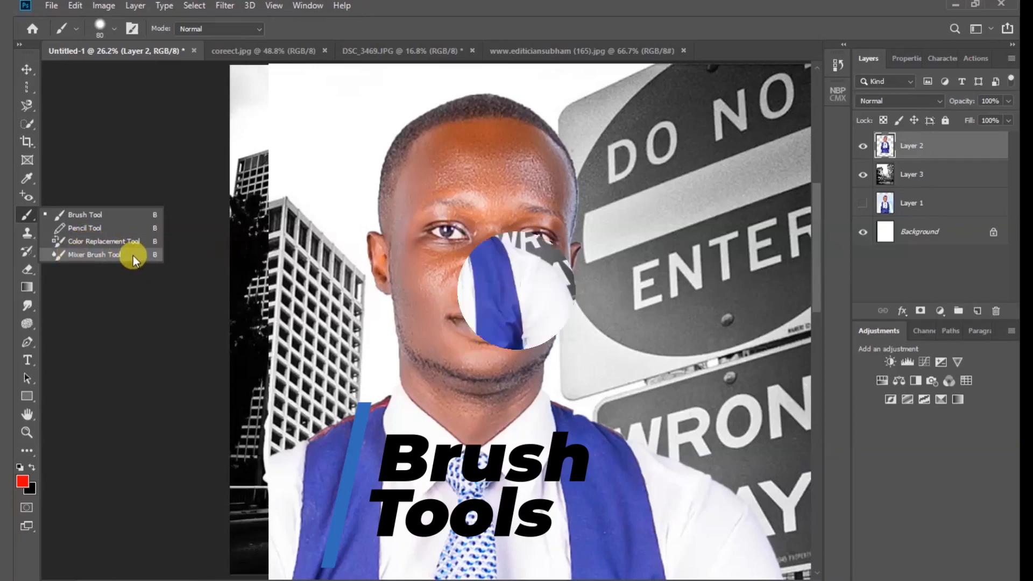
{"action": "left_click", "coordinate": [78, 215]}
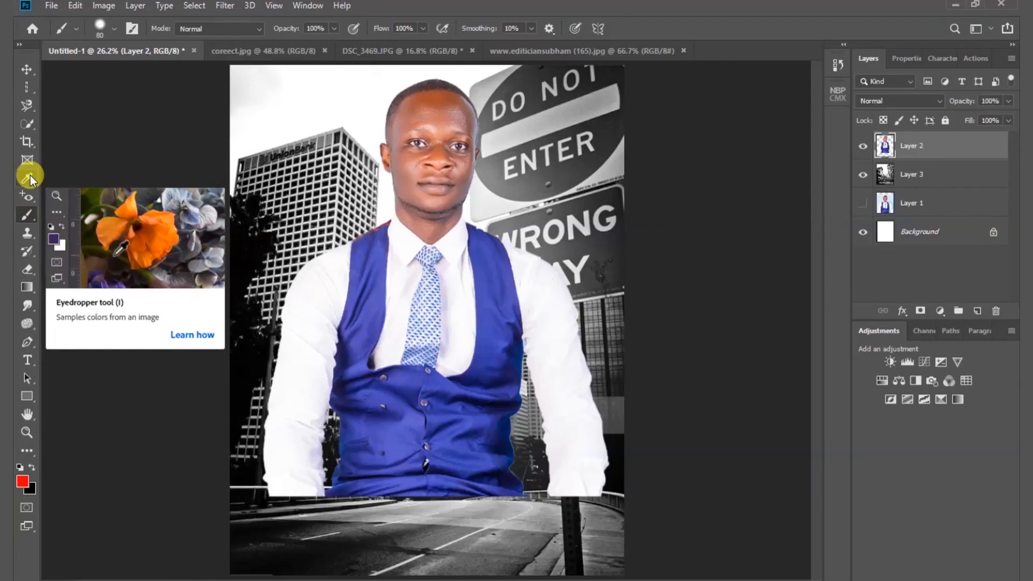
{"action": "left_click", "coordinate": [30, 214]}
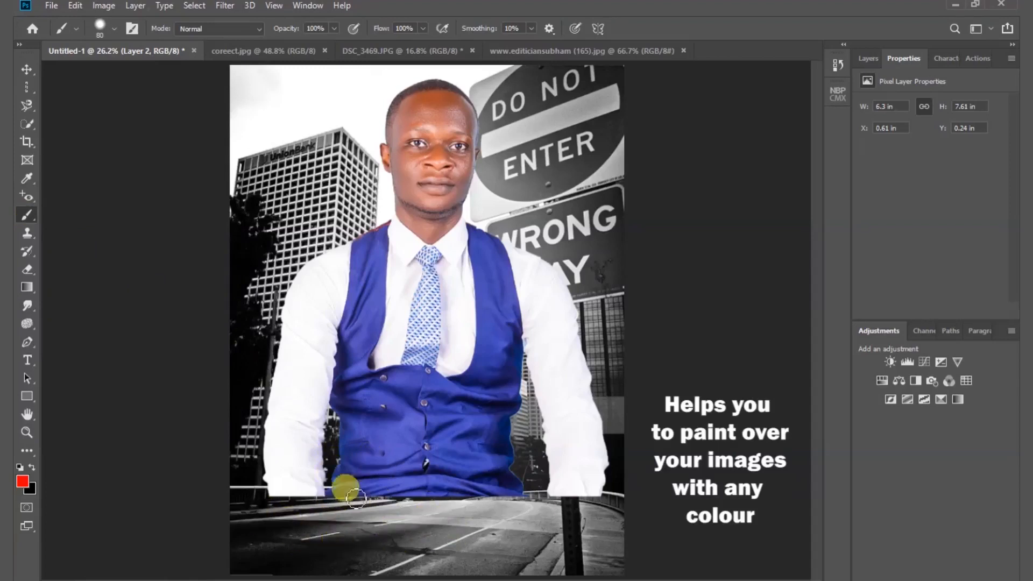
- Sample the vest's blue (3d47a8) as the foreground colour and return to the Brush tool
{"action": "left_click", "coordinate": [22, 482]}
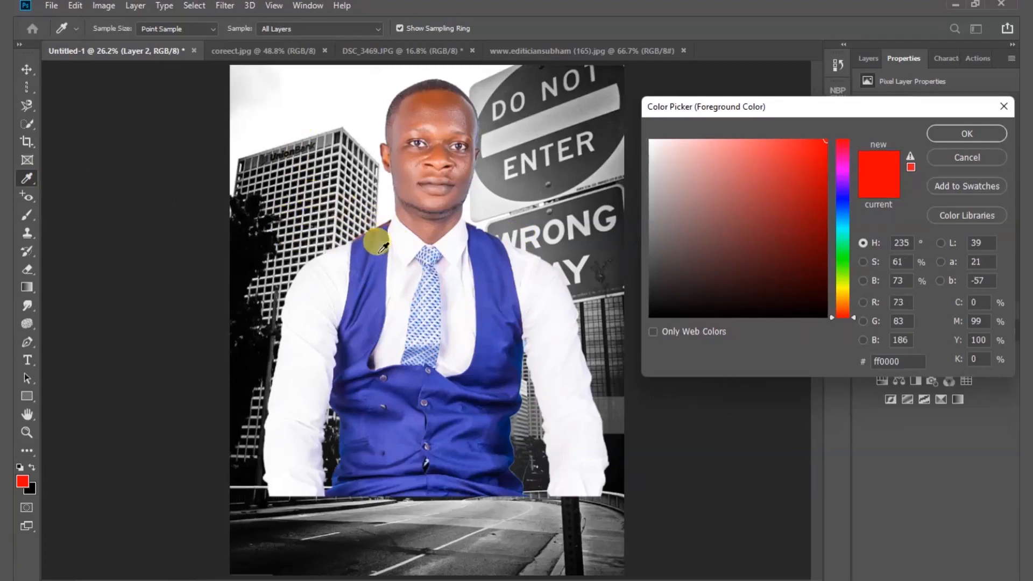
{"action": "left_click", "coordinate": [382, 249]}
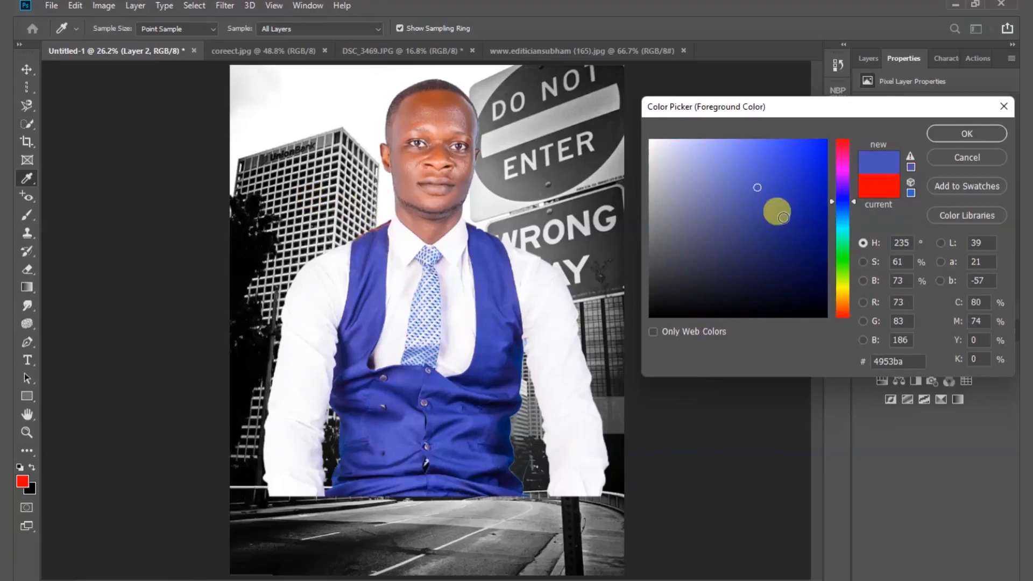
{"action": "left_click_drag", "start_coordinate": [612, 241], "coordinate": [98, 192]}
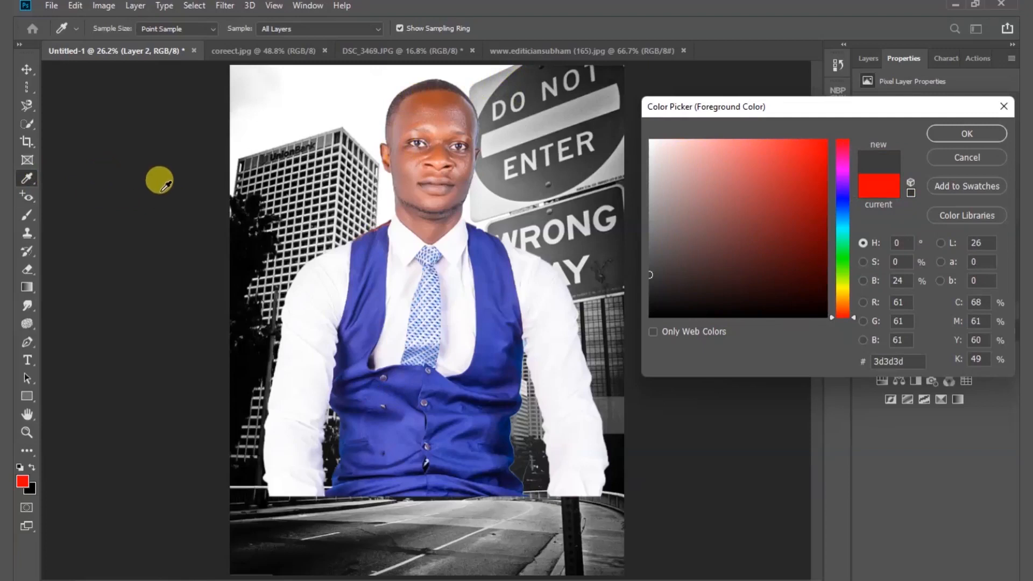
{"action": "left_click_drag", "start_coordinate": [250, 235], "coordinate": [496, 243]}
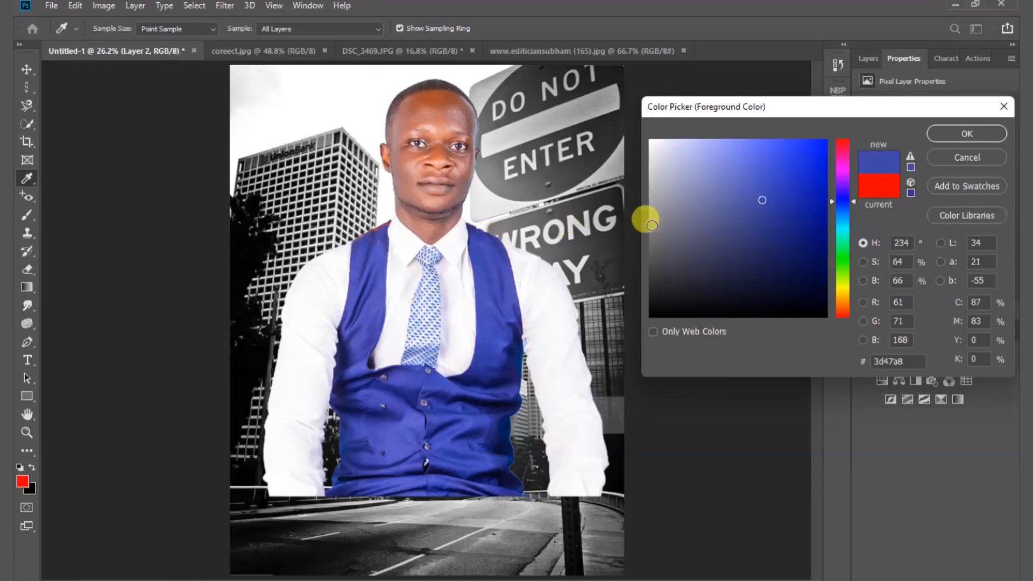
{"action": "left_click", "coordinate": [948, 136]}
{"action": "key", "text": "b"}
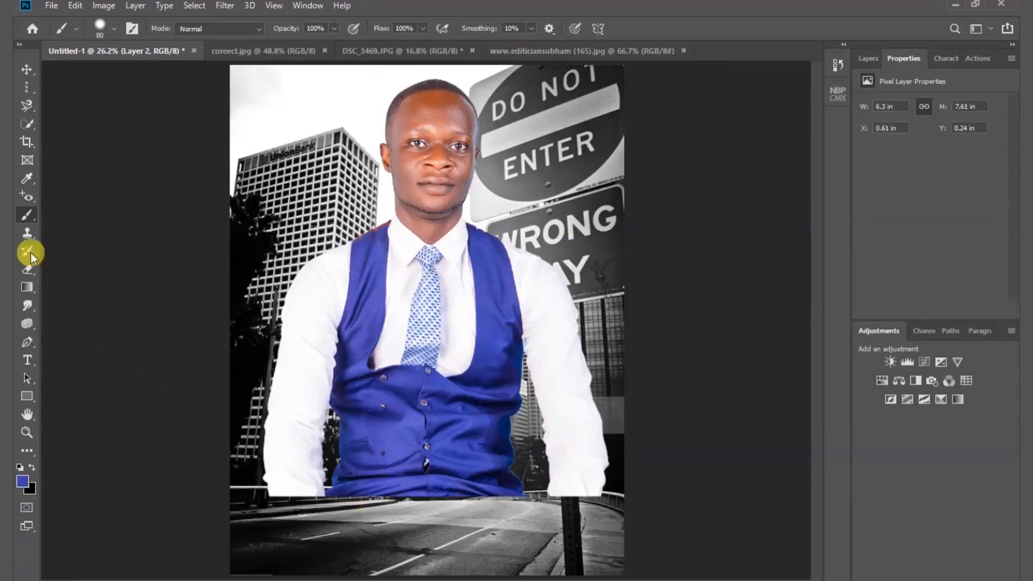
- Set a soft brush of 464 px with 0% hardness and paint blue across the lower part of the composite
{"action": "right_click", "coordinate": [399, 521]}
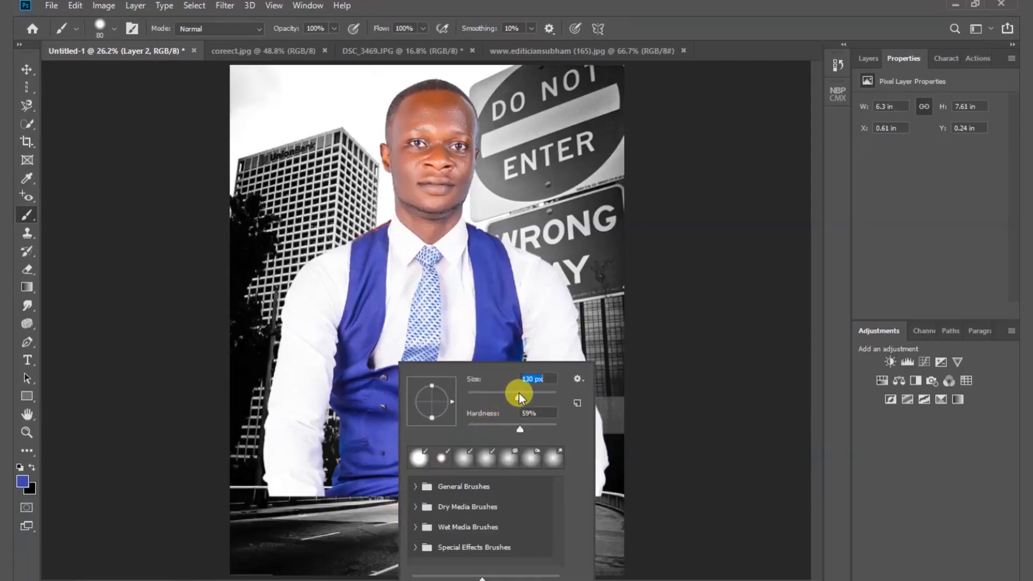
{"action": "left_click_drag", "start_coordinate": [522, 432], "coordinate": [454, 437]}
{"action": "left_click_drag", "start_coordinate": [537, 399], "coordinate": [545, 395]}
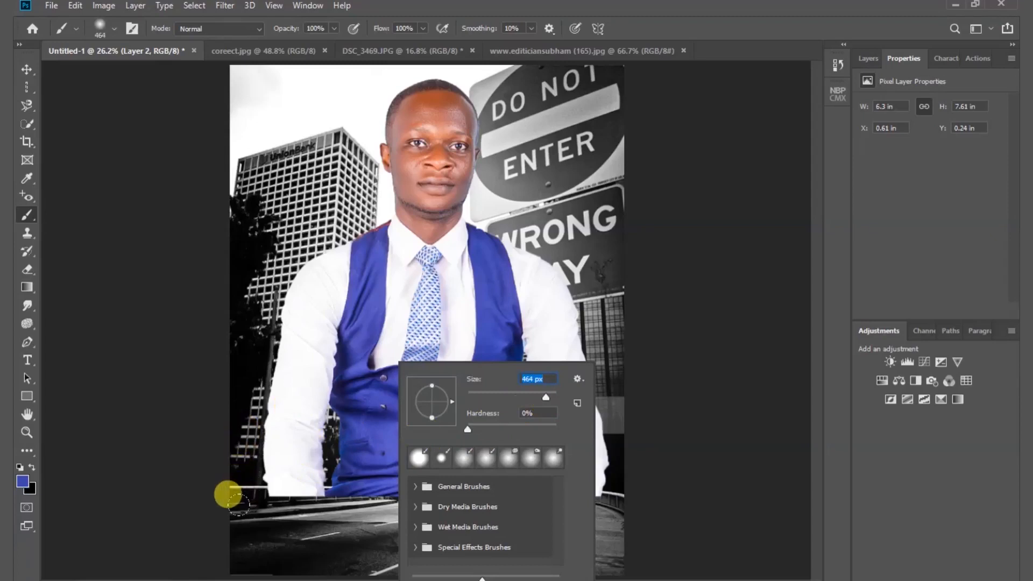
{"action": "mouse_move", "coordinate": [227, 494]}
{"action": "left_mouse_down"}
{"action": "mouse_move", "coordinate": [208, 503]}
{"action": "mouse_move", "coordinate": [344, 492]}
{"action": "mouse_move", "coordinate": [193, 507]}
{"action": "mouse_move", "coordinate": [331, 493]}
{"action": "mouse_move", "coordinate": [252, 528]}
{"action": "mouse_move", "coordinate": [466, 505]}
{"action": "mouse_move", "coordinate": [359, 503]}
{"action": "mouse_move", "coordinate": [554, 501]}
{"action": "mouse_move", "coordinate": [568, 514]}
{"action": "mouse_move", "coordinate": [379, 524]}
{"action": "mouse_move", "coordinate": [613, 528]}
{"action": "mouse_move", "coordinate": [469, 503]}
{"action": "mouse_move", "coordinate": [617, 486]}
{"action": "mouse_move", "coordinate": [397, 508]}
{"action": "mouse_move", "coordinate": [457, 501]}
{"action": "mouse_move", "coordinate": [221, 499]}
{"action": "mouse_move", "coordinate": [189, 530]}
{"action": "mouse_move", "coordinate": [151, 502]}
{"action": "mouse_move", "coordinate": [303, 464]}
{"action": "mouse_move", "coordinate": [252, 466]}
{"action": "mouse_move", "coordinate": [404, 447]}
{"action": "mouse_move", "coordinate": [591, 444]}
{"action": "mouse_move", "coordinate": [366, 446]}
{"action": "left_mouse_up"}
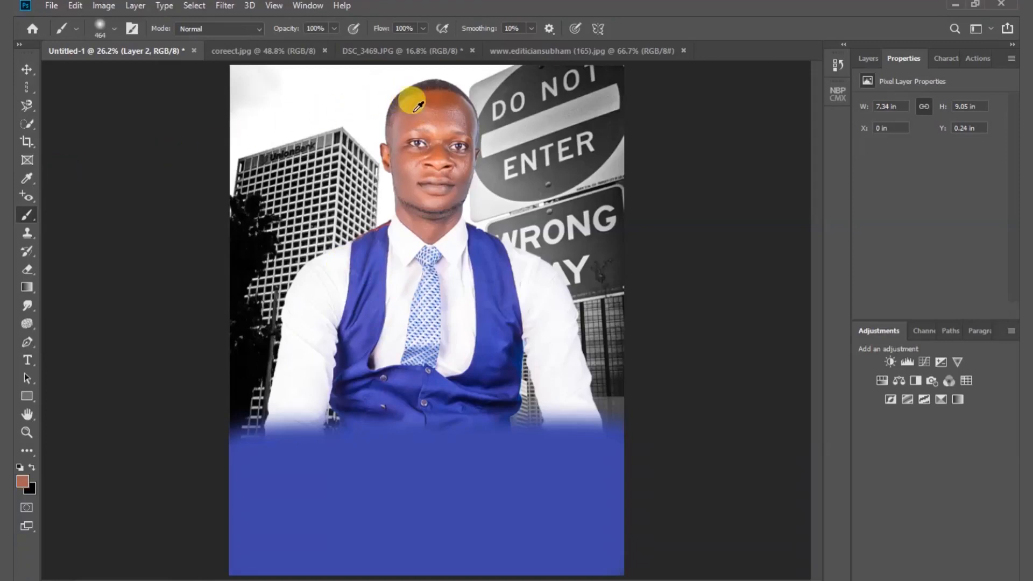
- Paint the blue area at the bottom of the composite with a reddish-brown skin tone sampled from the man's face
{"action": "mouse_move", "coordinate": [196, 478]}
{"action": "left_mouse_down"}
{"action": "mouse_move", "coordinate": [330, 470]}
{"action": "mouse_move", "coordinate": [266, 490]}
{"action": "mouse_move", "coordinate": [281, 511]}
{"action": "mouse_move", "coordinate": [196, 523]}
{"action": "left_mouse_up"}
{"action": "mouse_move", "coordinate": [282, 518]}
{"action": "left_mouse_down"}
{"action": "mouse_move", "coordinate": [465, 547]}
{"action": "mouse_move", "coordinate": [598, 546]}
{"action": "mouse_move", "coordinate": [616, 519]}
{"action": "mouse_move", "coordinate": [557, 471]}
{"action": "mouse_move", "coordinate": [570, 455]}
{"action": "mouse_move", "coordinate": [511, 463]}
{"action": "mouse_move", "coordinate": [555, 476]}
{"action": "mouse_move", "coordinate": [364, 456]}
{"action": "mouse_move", "coordinate": [150, 454]}
{"action": "left_mouse_up"}
{"action": "key", "text": "v"}
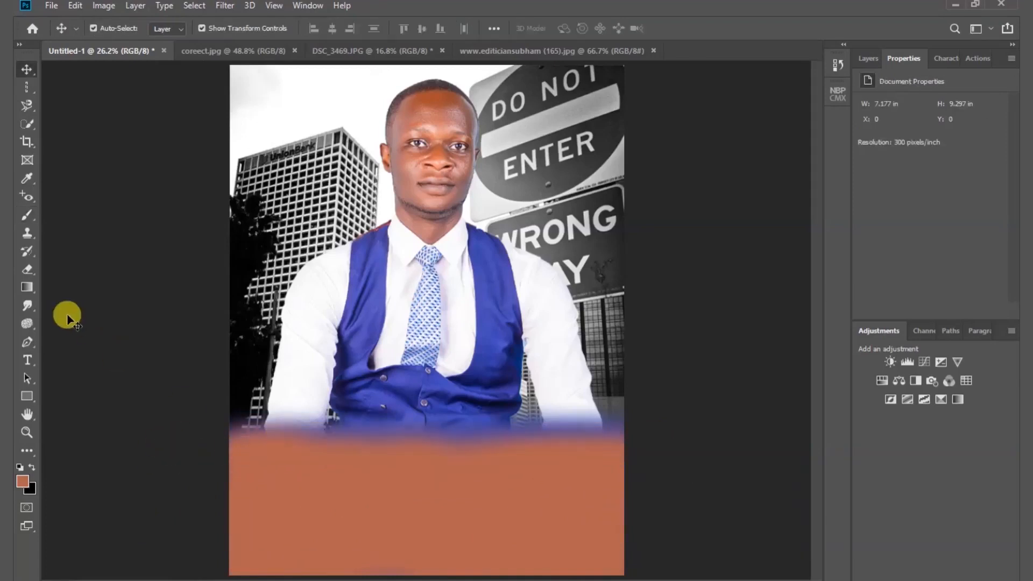
- Choose the Pencil tool and swap the colours so that black is the foreground colour
{"action": "left_click", "coordinate": [27, 216]}
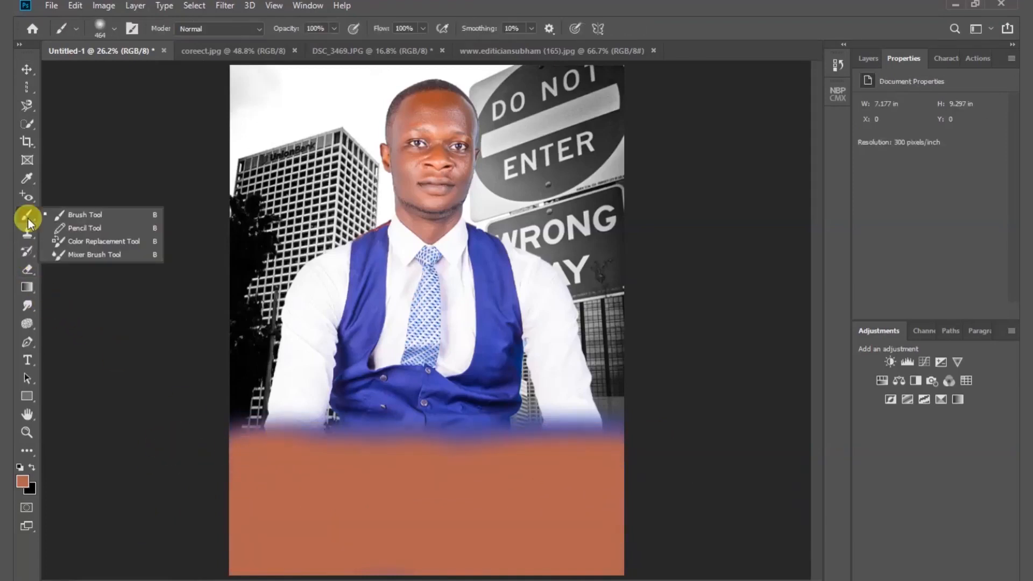
{"action": "left_click", "coordinate": [102, 232]}
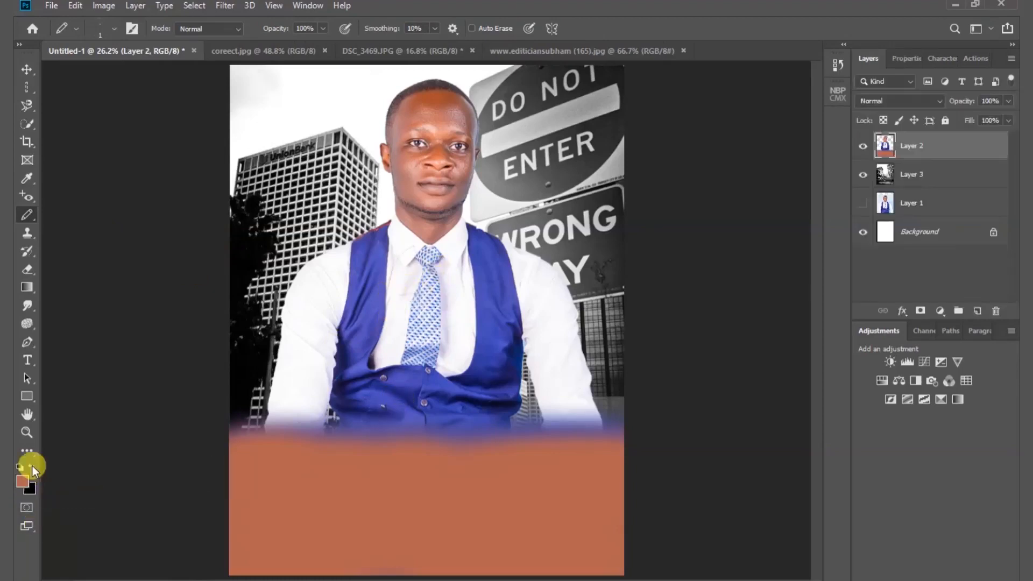
{"action": "left_click", "coordinate": [33, 467]}
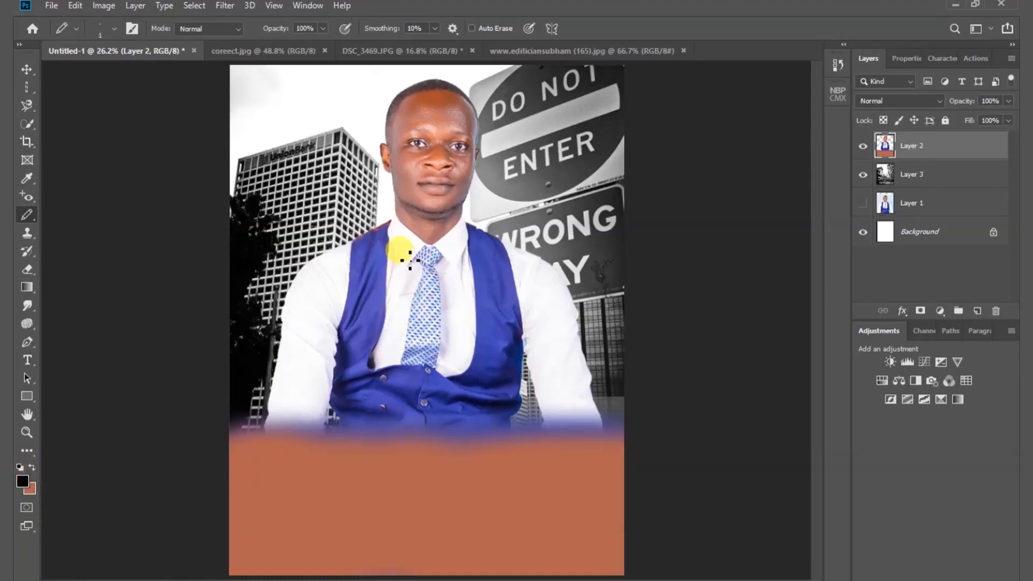
- Draw thin black freehand pencil strokes across the man's shirt and sleeve, and undo them
{"action": "mouse_move", "coordinate": [407, 256]}
{"action": "left_mouse_down"}
{"action": "mouse_move", "coordinate": [402, 312]}
{"action": "mouse_move", "coordinate": [372, 330]}
{"action": "mouse_move", "coordinate": [419, 281]}
{"action": "mouse_move", "coordinate": [432, 327]}
{"action": "mouse_move", "coordinate": [434, 294]}
{"action": "mouse_move", "coordinate": [482, 313]}
{"action": "left_mouse_up"}
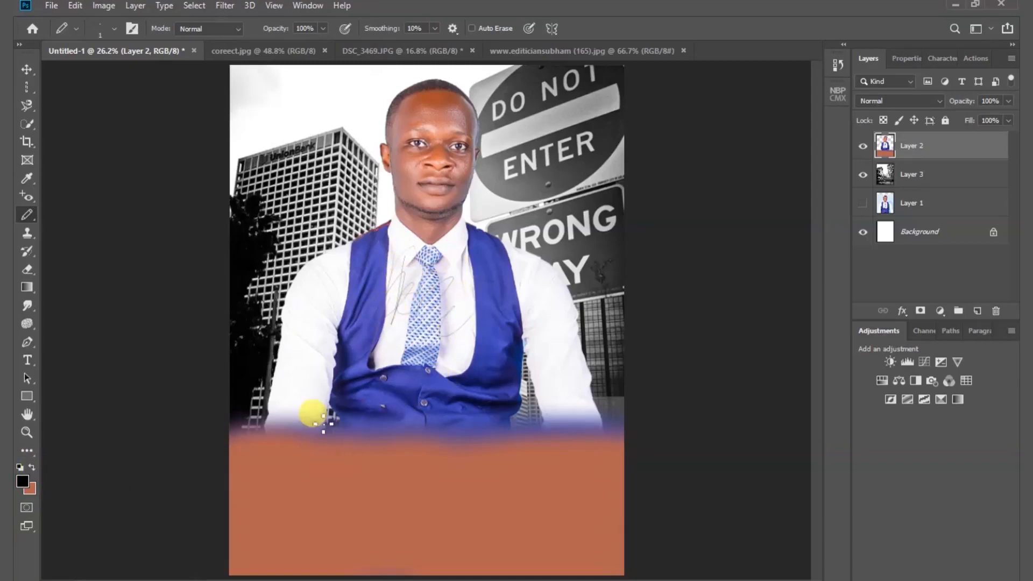
{"action": "mouse_move", "coordinate": [319, 305]}
{"action": "left_mouse_down"}
{"action": "mouse_move", "coordinate": [314, 304]}
{"action": "mouse_move", "coordinate": [321, 271]}
{"action": "mouse_move", "coordinate": [342, 353]}
{"action": "mouse_move", "coordinate": [301, 327]}
{"action": "mouse_move", "coordinate": [358, 287]}
{"action": "left_mouse_up"}
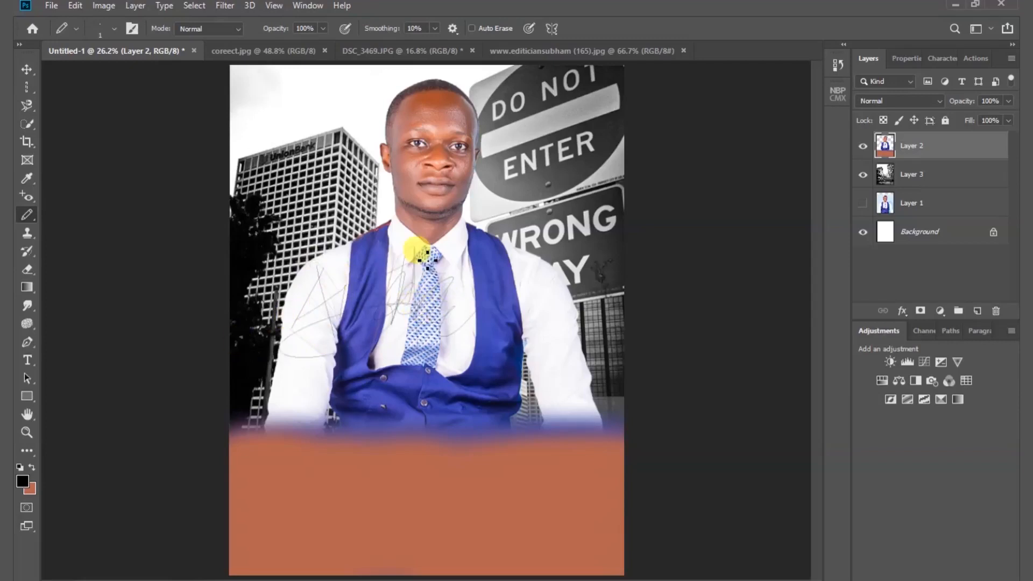
{"action": "key", "text": "ctrl+z"}
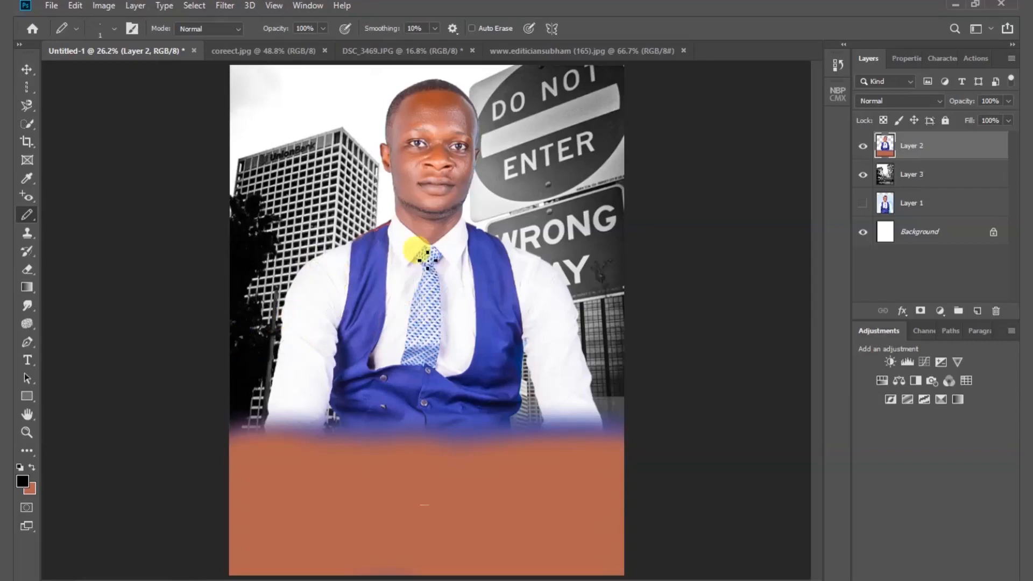
- Try the Clone Stamp tool on the man's shoulder and vest in the composite
{"action": "left_click", "coordinate": [26, 238]}
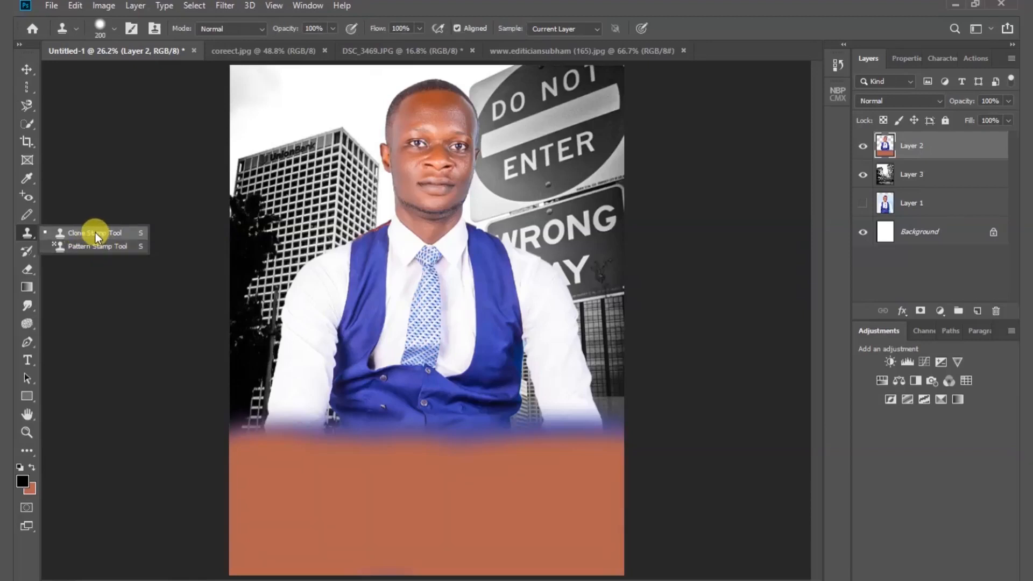
{"action": "left_click", "coordinate": [95, 232]}
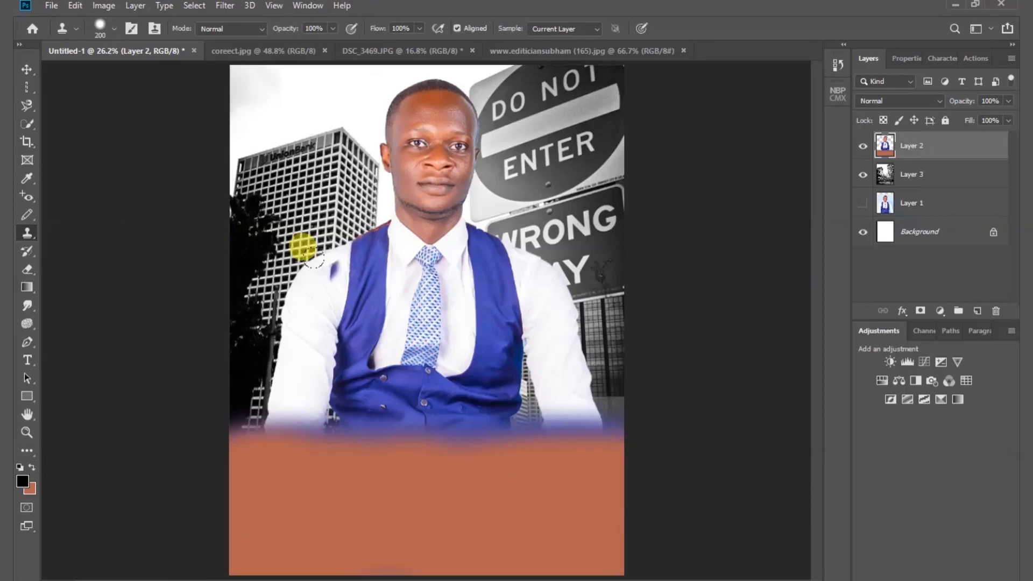
{"action": "left_click_drag", "start_coordinate": [318, 260], "coordinate": [368, 283]}
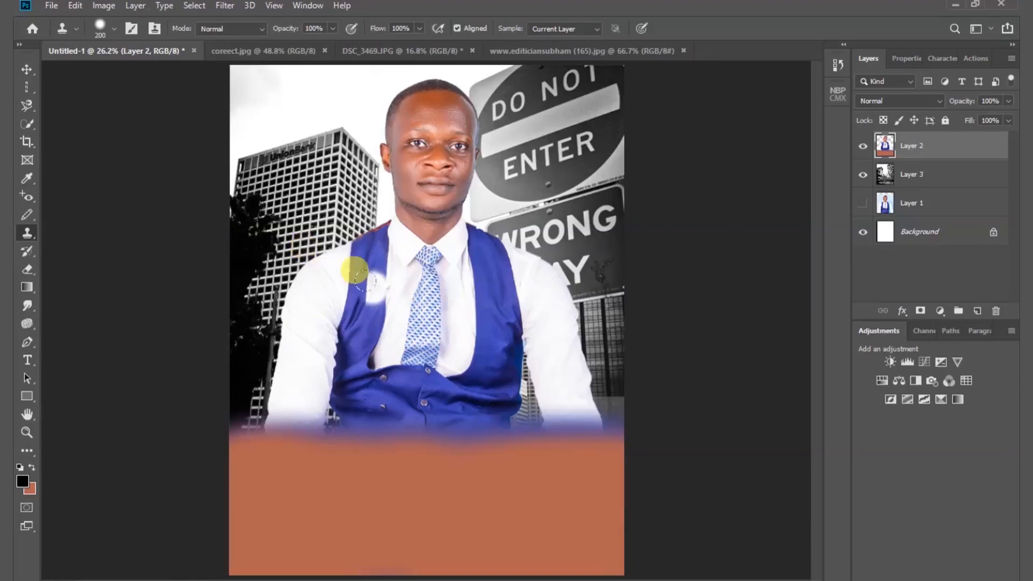
- Clone a second copy of the man onto the lower left of the photo in coreect.jpg, and undo the cloning
{"action": "left_click", "coordinate": [276, 55]}
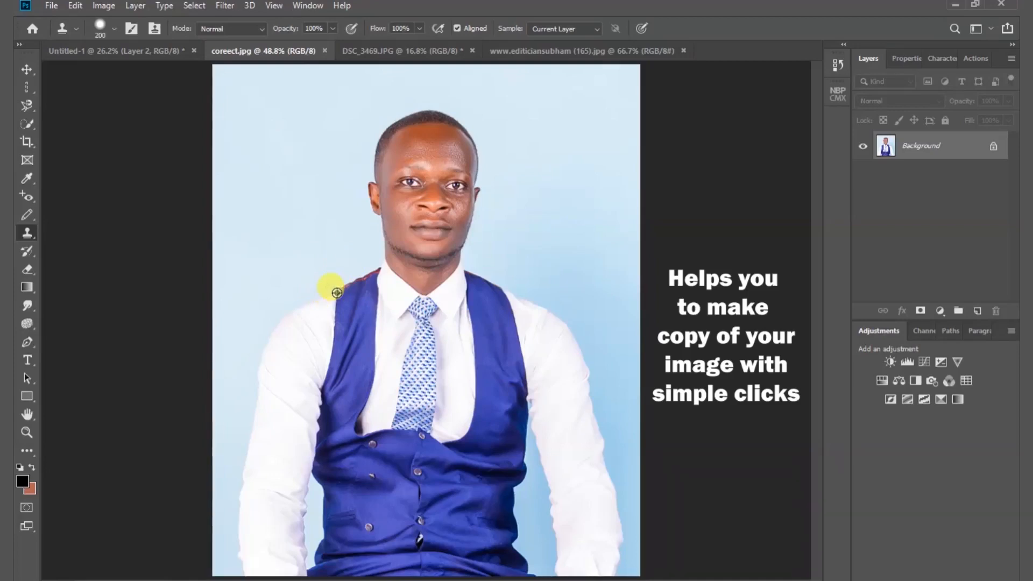
{"action": "mouse_move", "coordinate": [256, 385]}
{"action": "left_mouse_down"}
{"action": "mouse_move", "coordinate": [213, 353]}
{"action": "mouse_move", "coordinate": [425, 336]}
{"action": "mouse_move", "coordinate": [318, 308]}
{"action": "mouse_move", "coordinate": [257, 277]}
{"action": "mouse_move", "coordinate": [345, 229]}
{"action": "mouse_move", "coordinate": [255, 194]}
{"action": "mouse_move", "coordinate": [227, 396]}
{"action": "mouse_move", "coordinate": [261, 418]}
{"action": "mouse_move", "coordinate": [170, 454]}
{"action": "mouse_move", "coordinate": [397, 450]}
{"action": "mouse_move", "coordinate": [235, 480]}
{"action": "mouse_move", "coordinate": [296, 427]}
{"action": "mouse_move", "coordinate": [172, 464]}
{"action": "mouse_move", "coordinate": [341, 508]}
{"action": "mouse_move", "coordinate": [161, 518]}
{"action": "mouse_move", "coordinate": [339, 505]}
{"action": "mouse_move", "coordinate": [392, 457]}
{"action": "mouse_move", "coordinate": [425, 525]}
{"action": "mouse_move", "coordinate": [431, 473]}
{"action": "mouse_move", "coordinate": [469, 549]}
{"action": "mouse_move", "coordinate": [420, 371]}
{"action": "mouse_move", "coordinate": [467, 516]}
{"action": "left_mouse_up"}
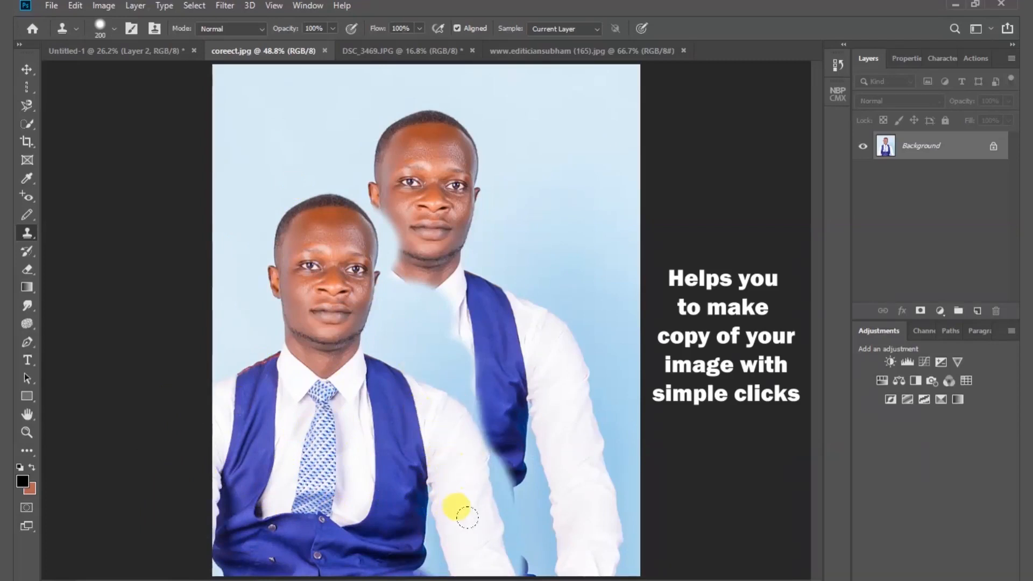
{"action": "left_click_drag", "start_coordinate": [293, 428], "coordinate": [259, 390]}
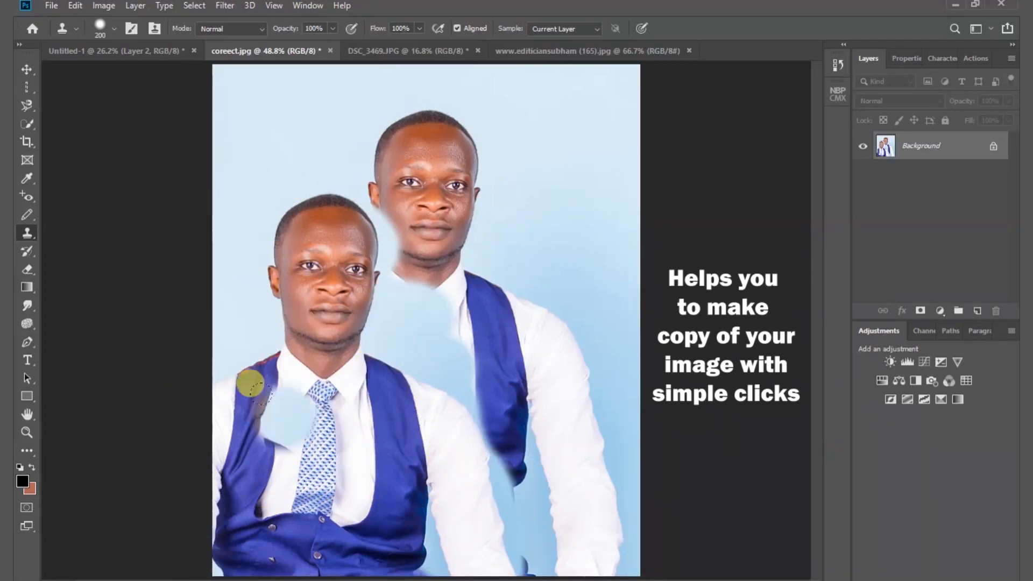
{"action": "key", "text": "ctrl+z"}
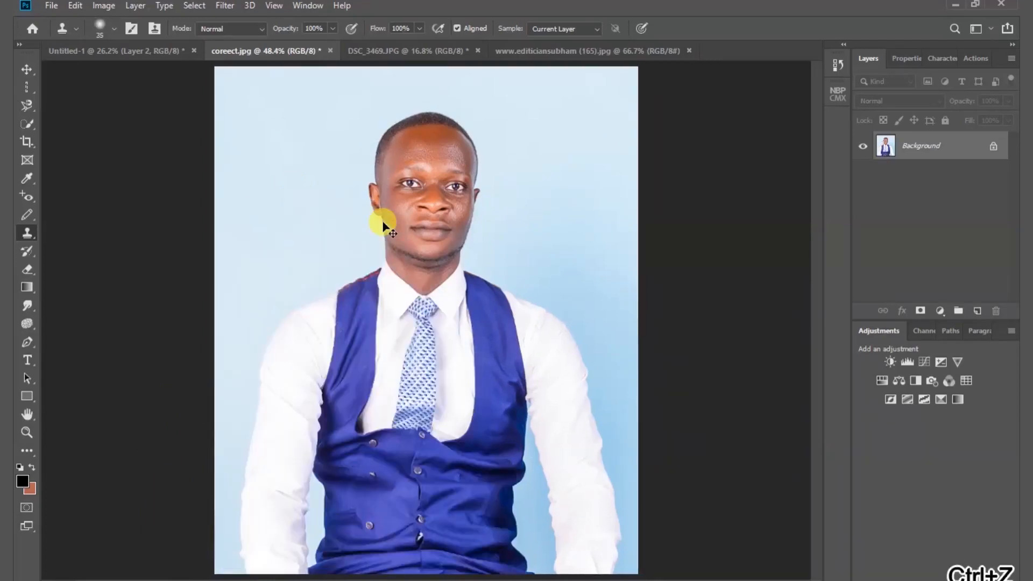
- Choose the Pattern Stamp tool and select the grey speckled pattern for it
{"action": "right_click", "coordinate": [27, 235]}
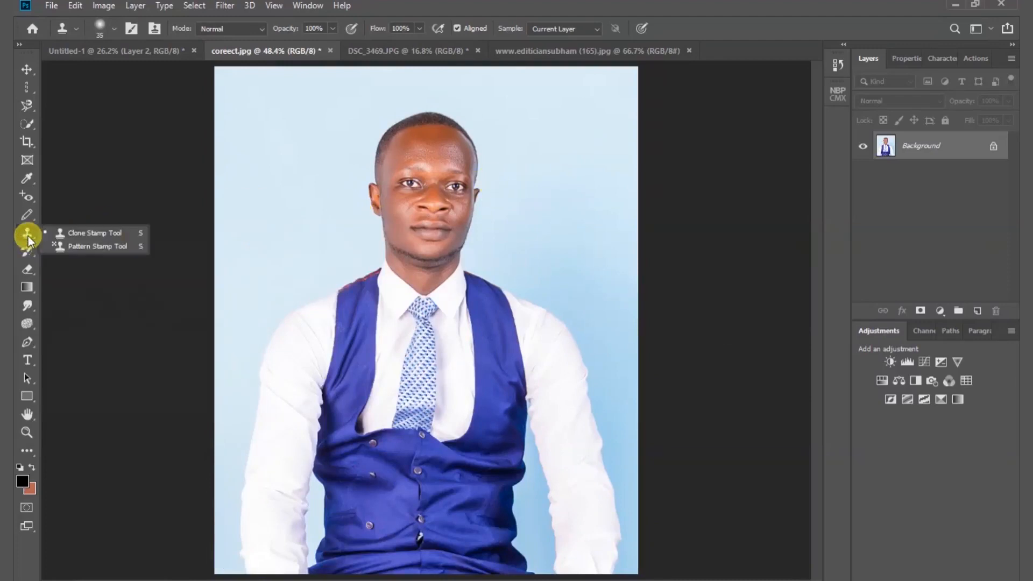
{"action": "left_click", "coordinate": [86, 246]}
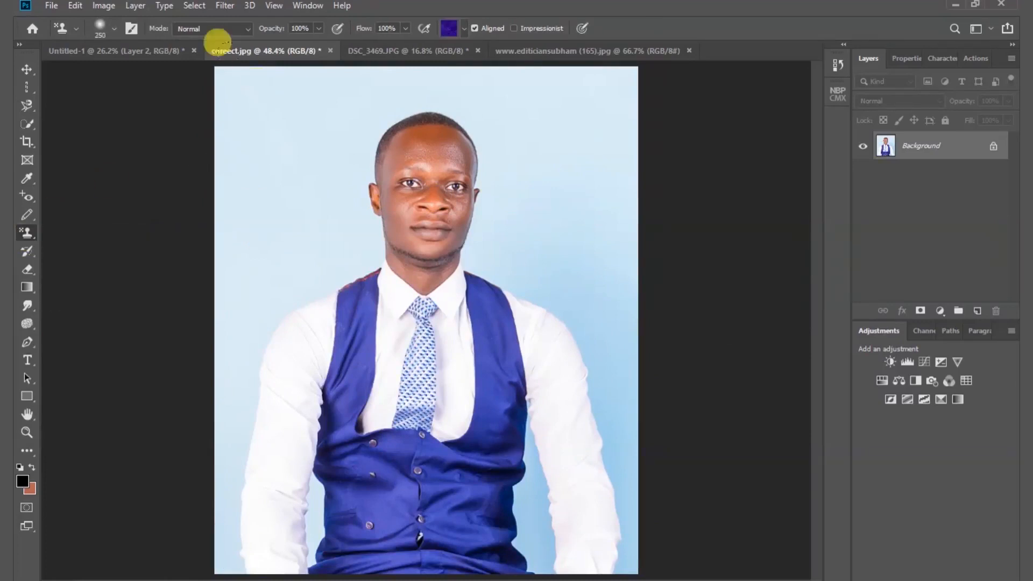
{"action": "left_click", "coordinate": [464, 30]}
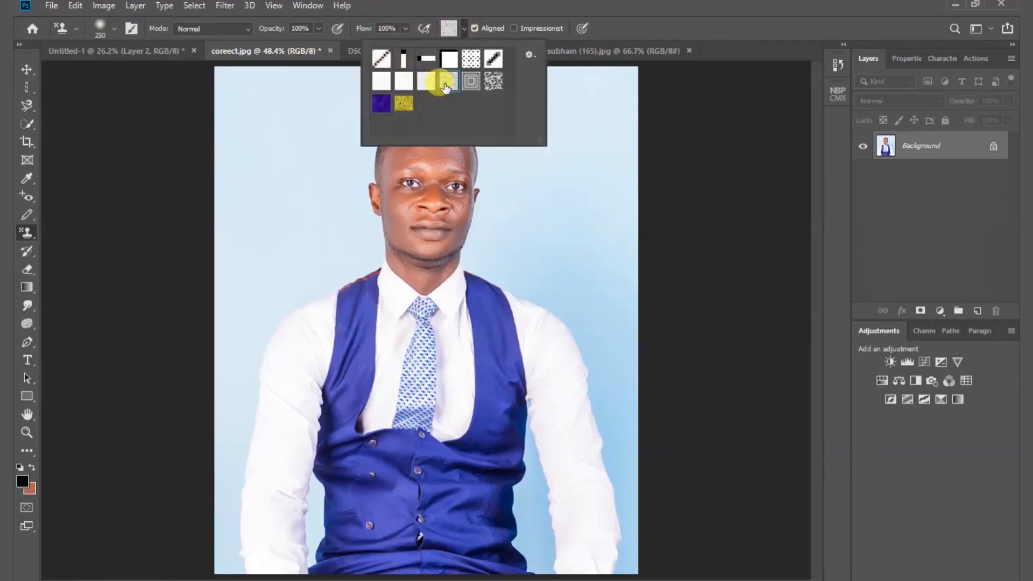
{"action": "left_click", "coordinate": [678, 62]}
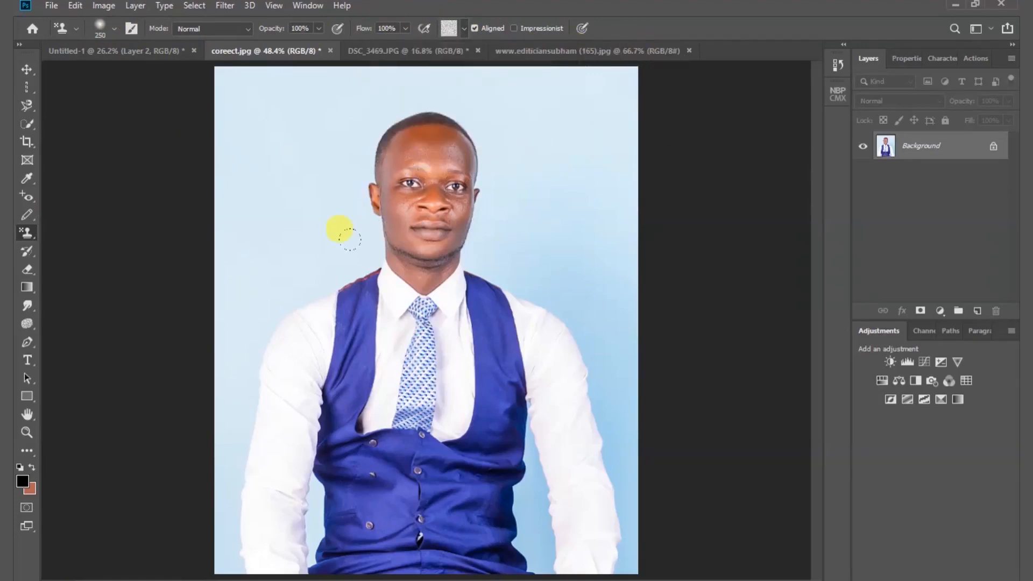
- Stamp the grey speckled pattern over the man's head, try another pattern, and undo the stamping
{"action": "mouse_move", "coordinate": [345, 233]}
{"action": "left_mouse_down"}
{"action": "mouse_move", "coordinate": [396, 168]}
{"action": "mouse_move", "coordinate": [346, 163]}
{"action": "mouse_move", "coordinate": [382, 157]}
{"action": "mouse_move", "coordinate": [415, 195]}
{"action": "mouse_move", "coordinate": [393, 92]}
{"action": "mouse_move", "coordinate": [459, 185]}
{"action": "mouse_move", "coordinate": [420, 240]}
{"action": "mouse_move", "coordinate": [496, 304]}
{"action": "left_mouse_up"}
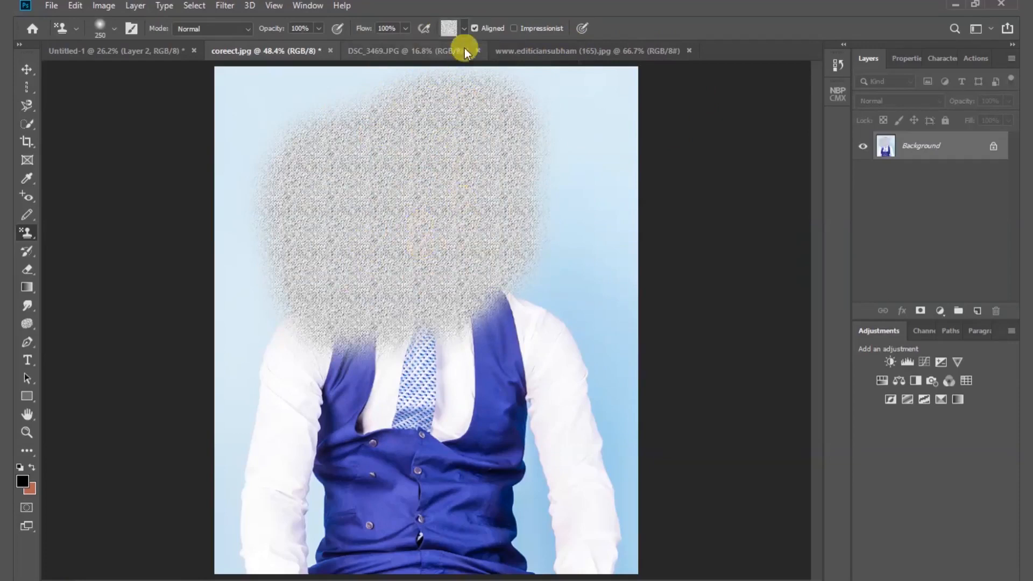
{"action": "left_click", "coordinate": [464, 28]}
{"action": "key", "text": "ctrl+z"}
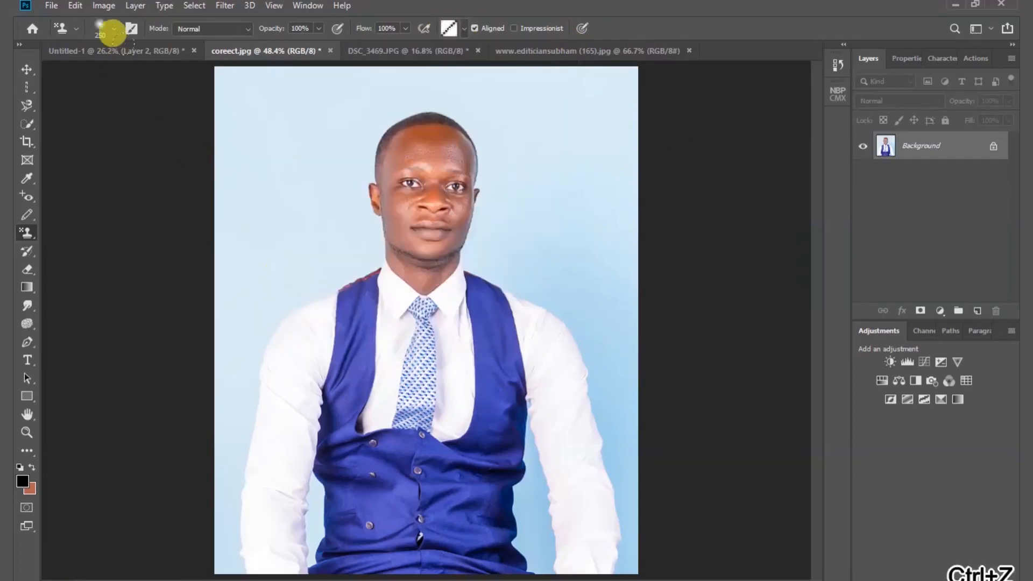
- In Untitled-1, stamp the grey speckled pattern over the reddish-brown area on Layer 2, enlarging the brush to cover it
{"action": "left_click", "coordinate": [138, 52]}
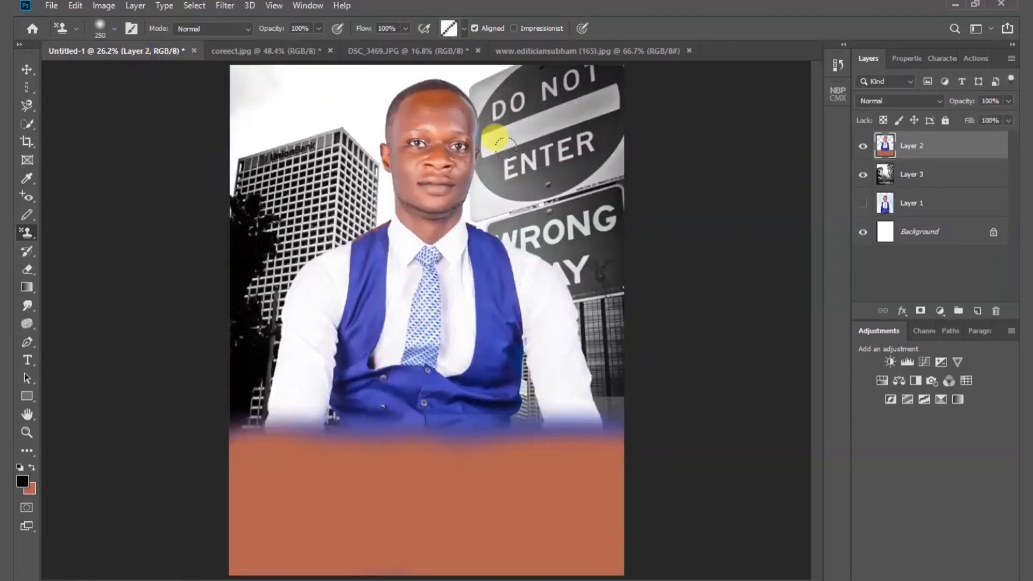
{"action": "left_click", "coordinate": [462, 29]}
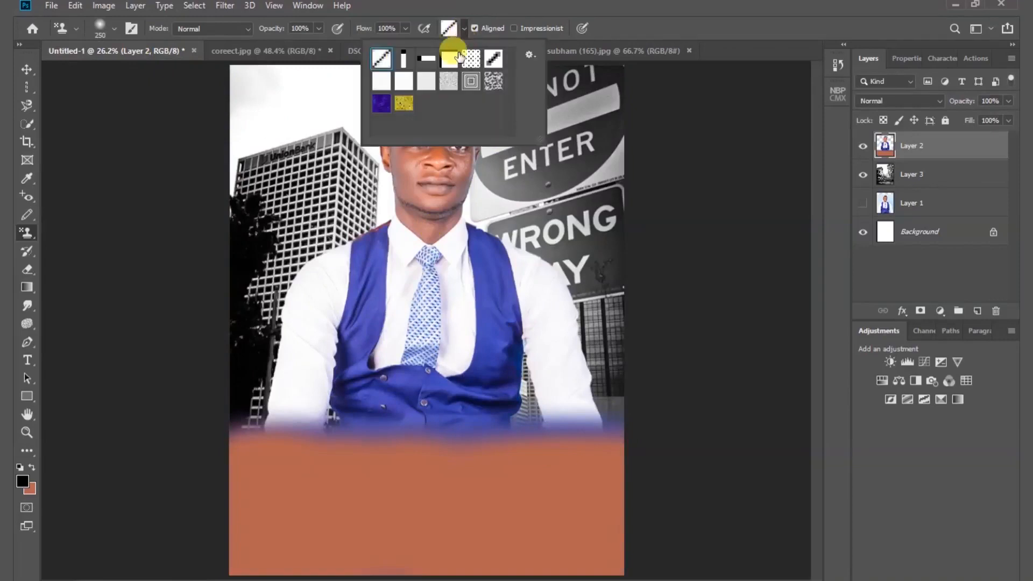
{"action": "left_click", "coordinate": [447, 86]}
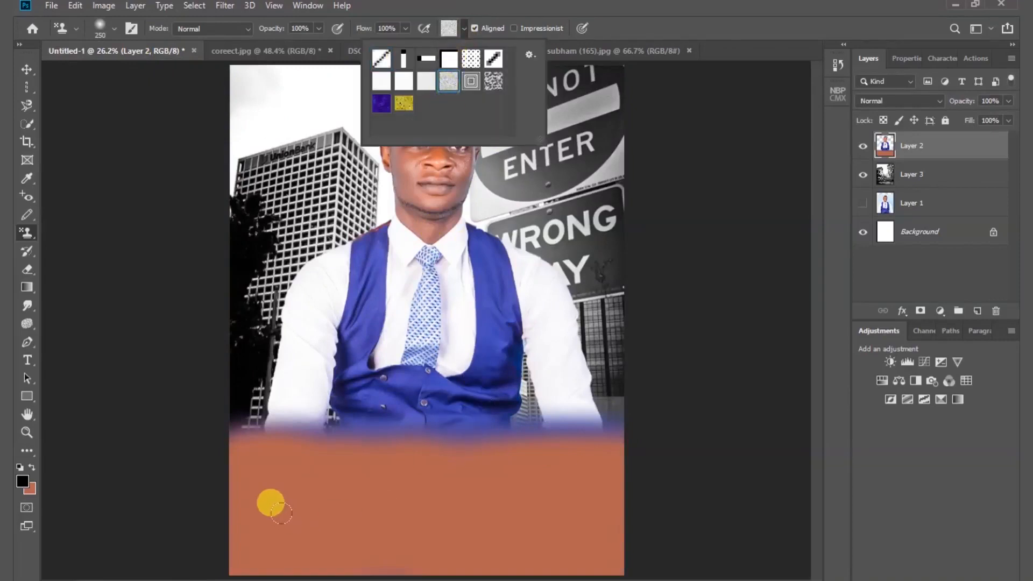
{"action": "mouse_move", "coordinate": [270, 503]}
{"action": "left_mouse_down"}
{"action": "mouse_move", "coordinate": [350, 494]}
{"action": "mouse_move", "coordinate": [319, 469]}
{"action": "left_mouse_up"}
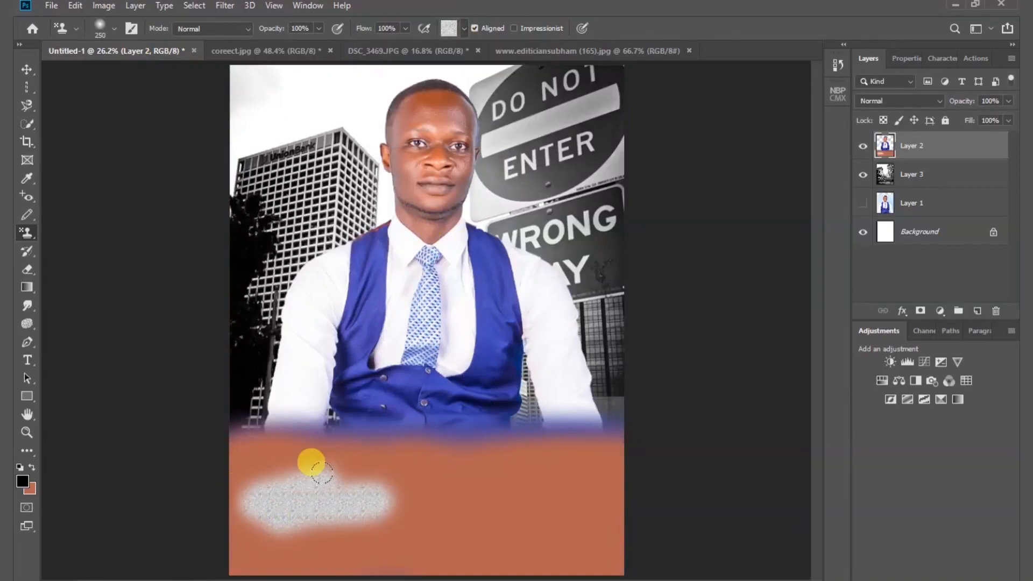
{"action": "key", "text": "bracketright"}
{"action": "key", "text": "bracketright"}
{"action": "key", "text": "bracketright"}
{"action": "key", "text": "bracketright"}
{"action": "key", "text": "bracketright"}
{"action": "mouse_move", "coordinate": [210, 461]}
{"action": "left_mouse_down"}
{"action": "mouse_move", "coordinate": [383, 453]}
{"action": "mouse_move", "coordinate": [249, 500]}
{"action": "mouse_move", "coordinate": [421, 509]}
{"action": "mouse_move", "coordinate": [565, 459]}
{"action": "mouse_move", "coordinate": [448, 459]}
{"action": "left_mouse_up"}
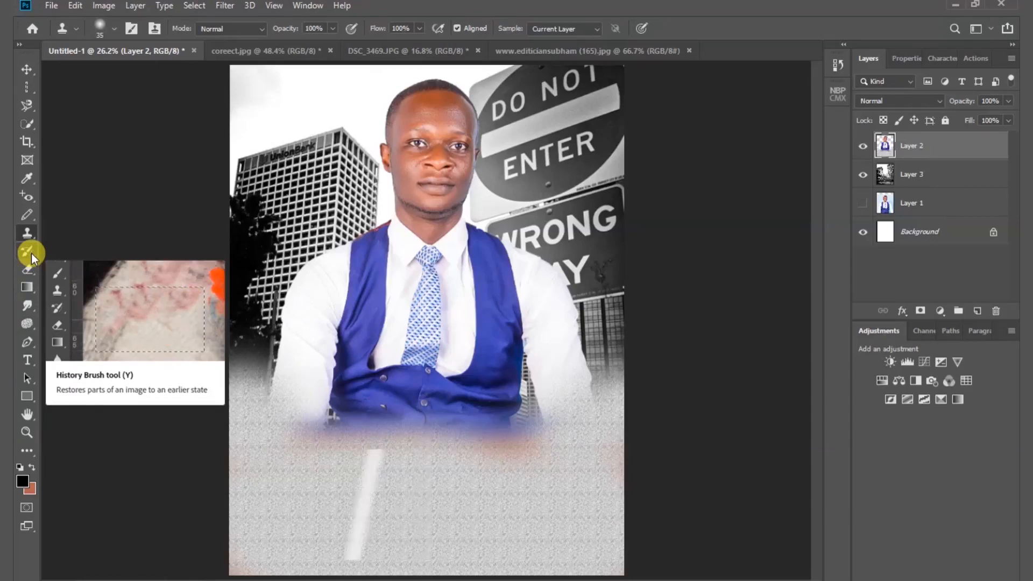
- Choose the History Brush tool for restoring the painted composite
{"action": "left_click", "coordinate": [31, 253]}
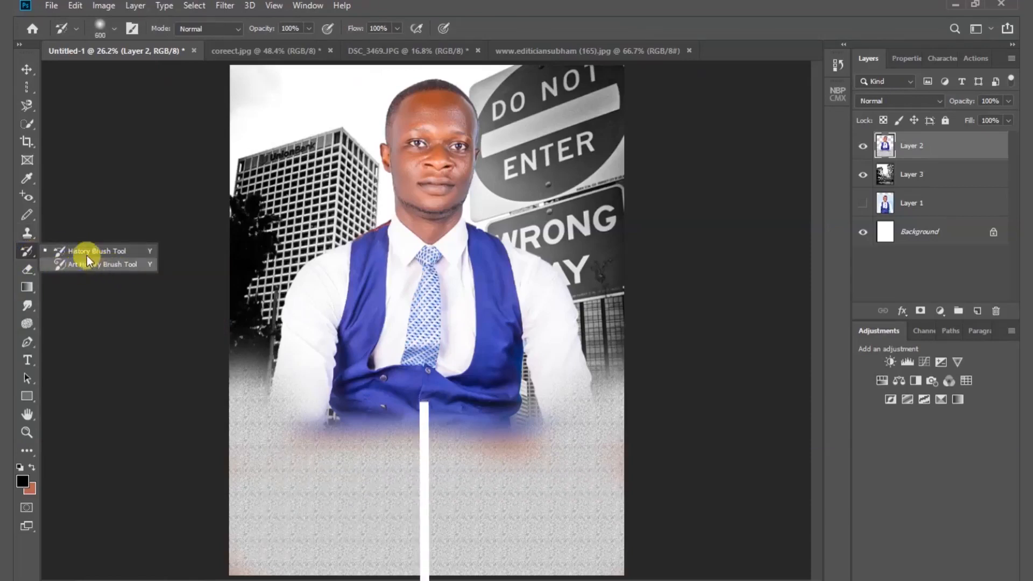
{"action": "left_click", "coordinate": [79, 251]}
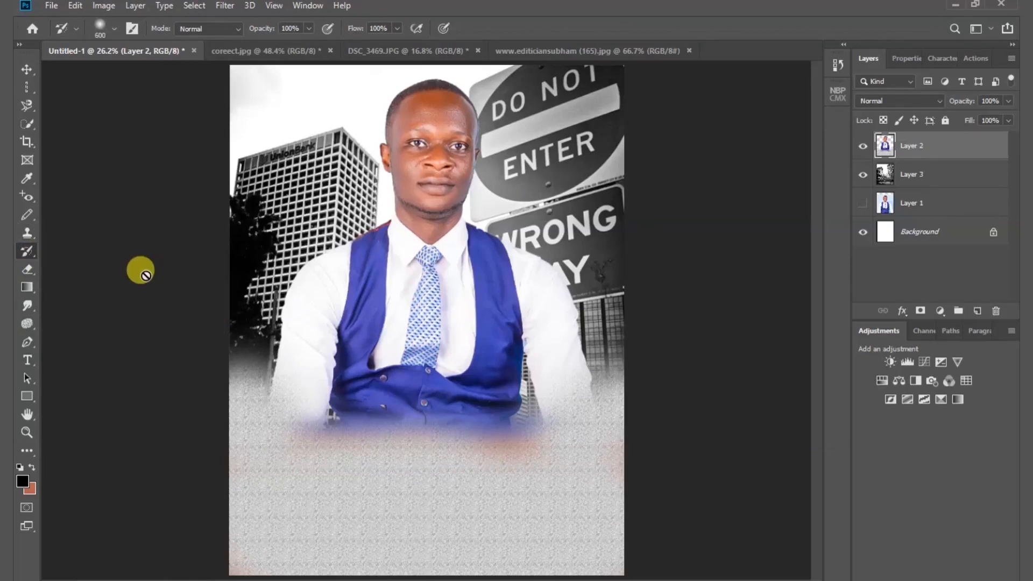
{"action": "key", "text": "ctrl+z"}
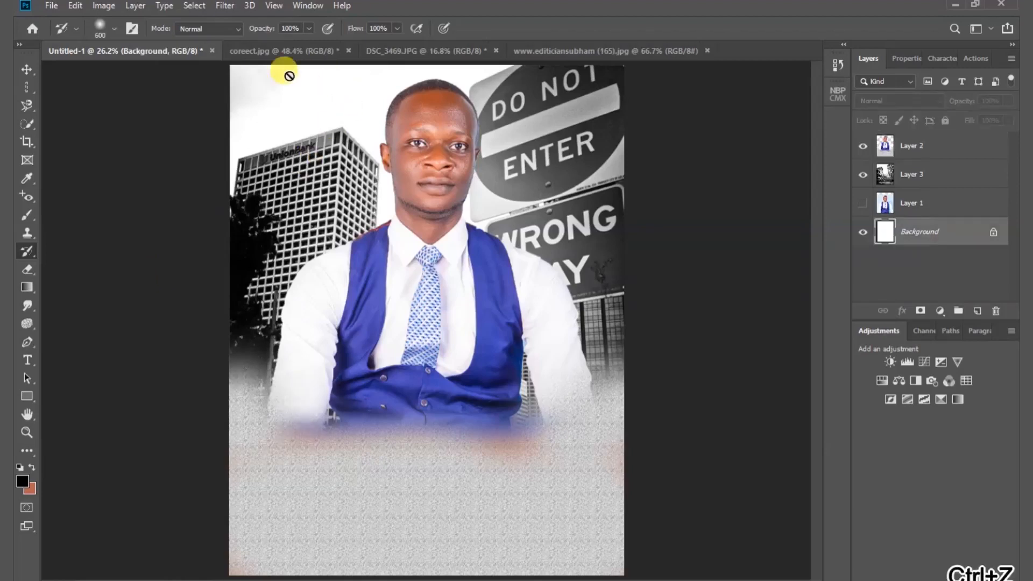
- Paint over the man's face in coreect.jpg with the soft black Brush tool
{"action": "left_click", "coordinate": [283, 56]}
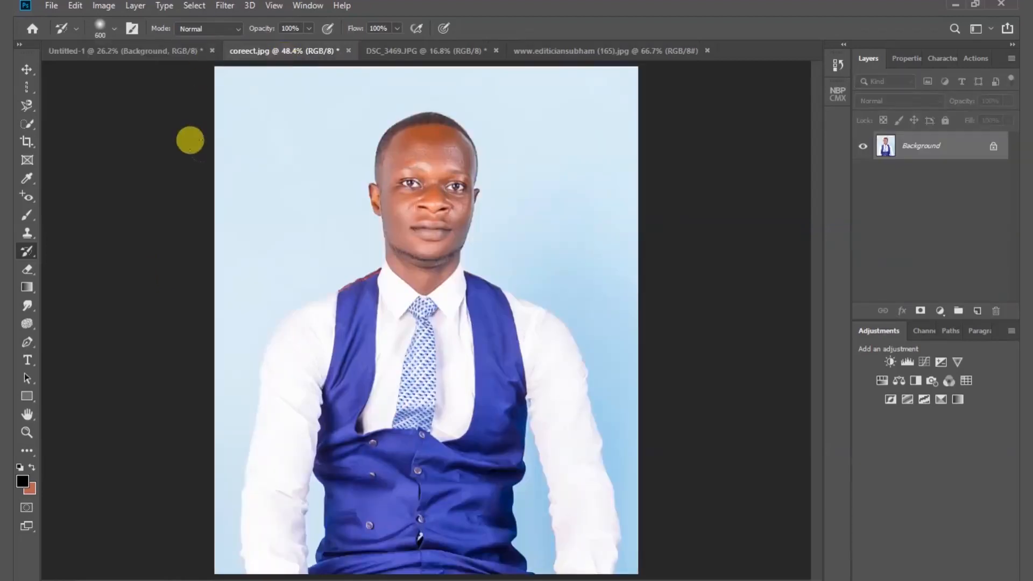
{"action": "left_click", "coordinate": [27, 214]}
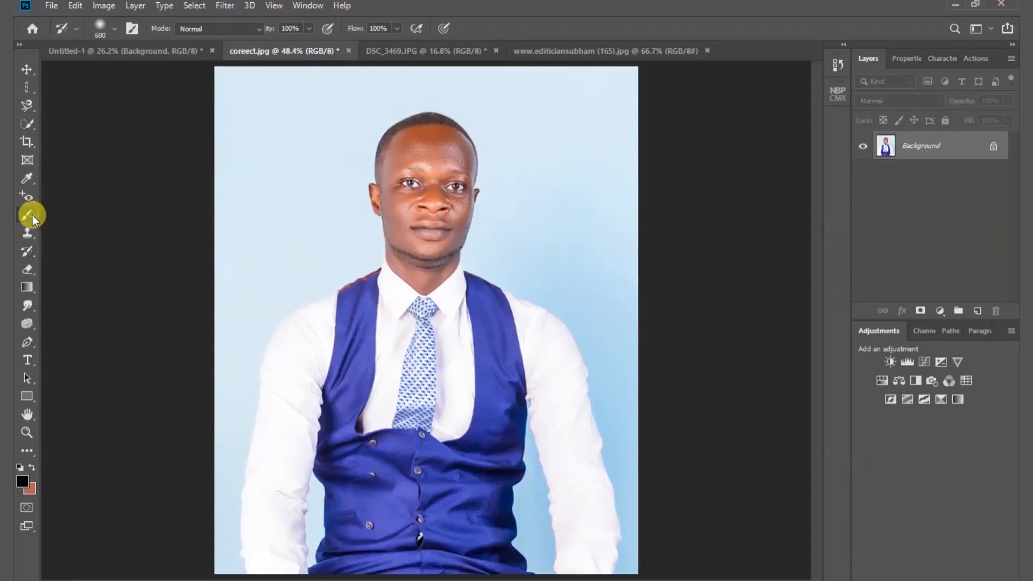
{"action": "mouse_move", "coordinate": [372, 167]}
{"action": "left_mouse_down"}
{"action": "mouse_move", "coordinate": [410, 158]}
{"action": "mouse_move", "coordinate": [335, 218]}
{"action": "mouse_move", "coordinate": [314, 138]}
{"action": "mouse_move", "coordinate": [382, 174]}
{"action": "mouse_move", "coordinate": [340, 214]}
{"action": "left_mouse_up"}
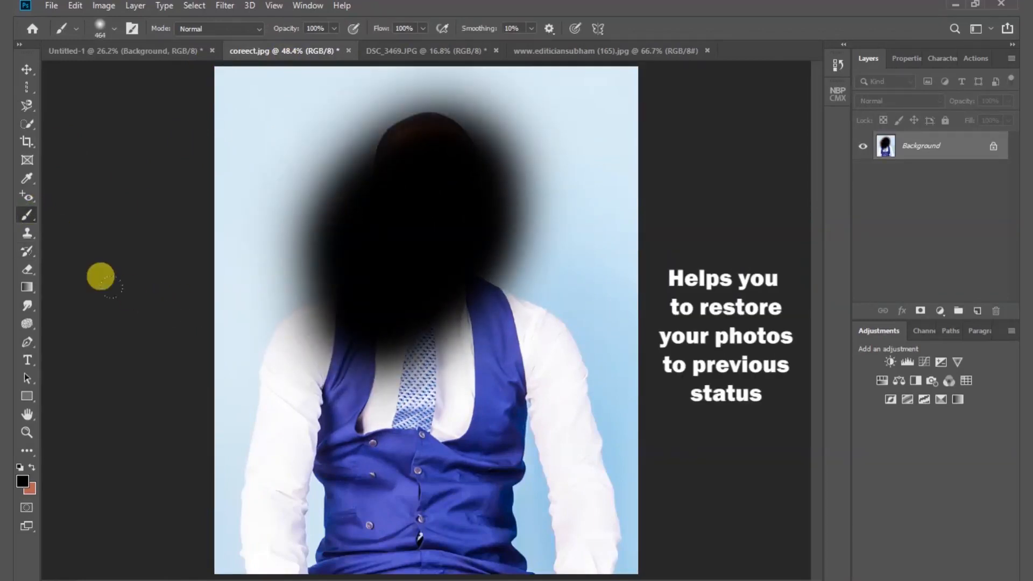
- Restore the man's blacked-out face in coreect.jpg by painting over it with the soft 600 px History Brush
{"action": "left_click", "coordinate": [30, 257]}
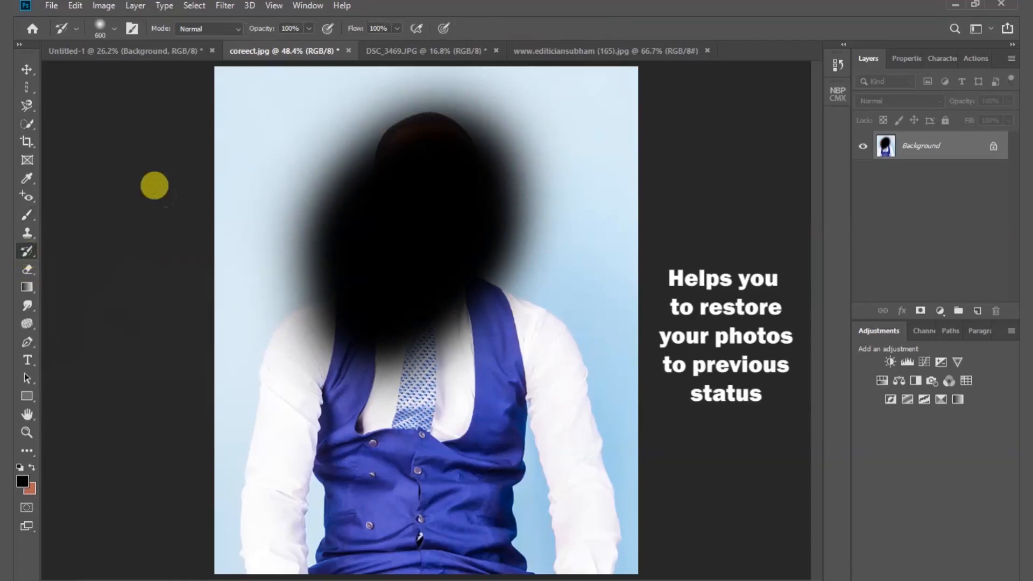
{"action": "mouse_move", "coordinate": [298, 205]}
{"action": "left_mouse_down"}
{"action": "mouse_move", "coordinate": [386, 126]}
{"action": "mouse_move", "coordinate": [400, 188]}
{"action": "mouse_move", "coordinate": [322, 156]}
{"action": "mouse_move", "coordinate": [325, 86]}
{"action": "left_mouse_up"}
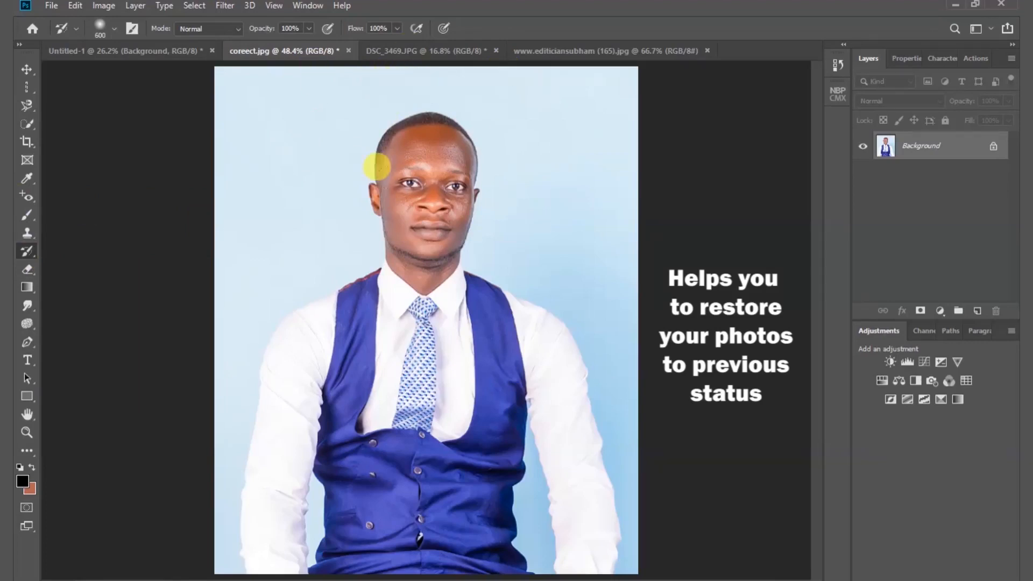
- In Untitled-1, erase the grey speckled pattern around the man's lower body on Layer 2 with a soft 401 px Eraser
{"action": "left_click", "coordinate": [176, 56]}
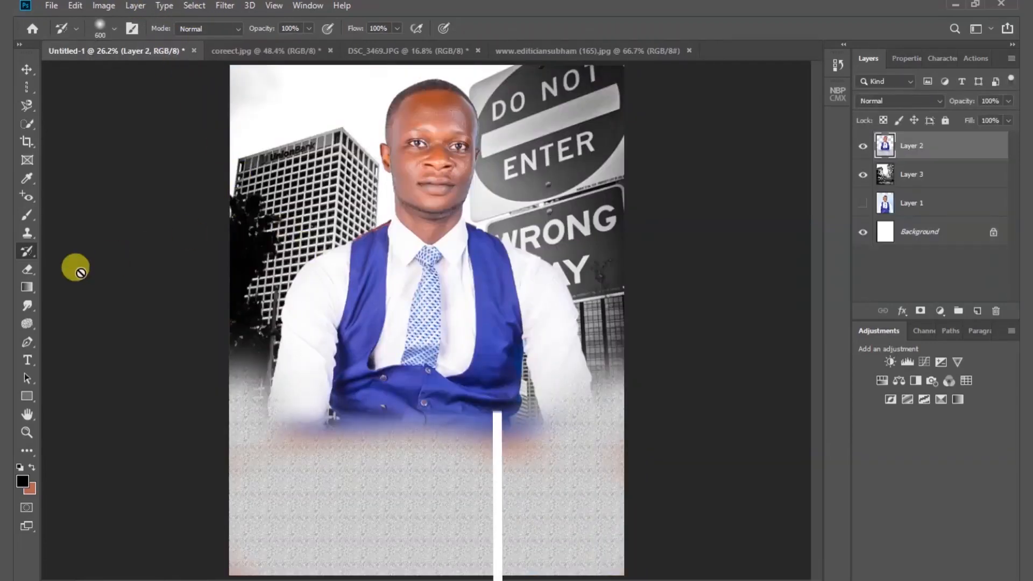
{"action": "left_click", "coordinate": [26, 272]}
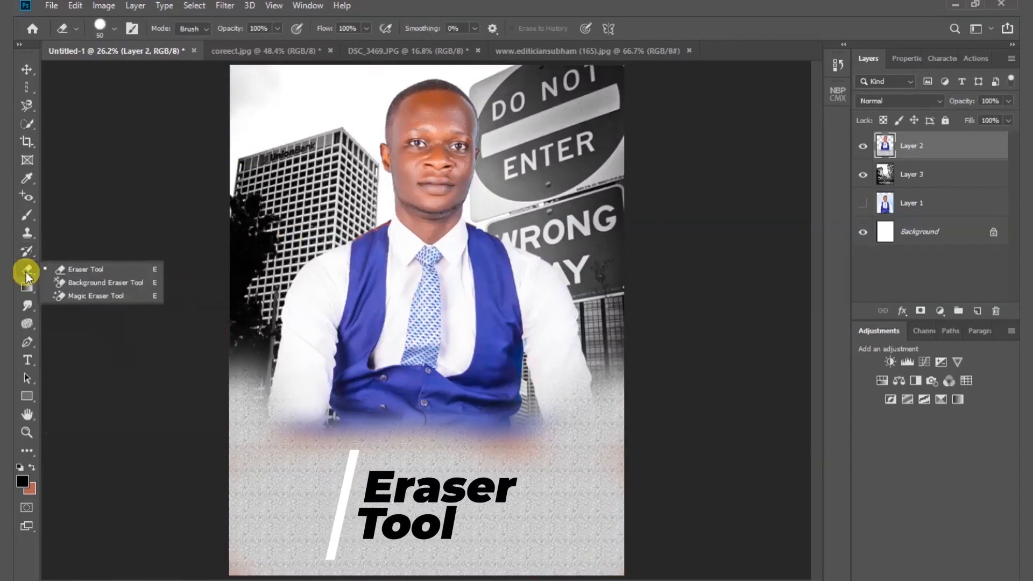
{"action": "left_click", "coordinate": [105, 270]}
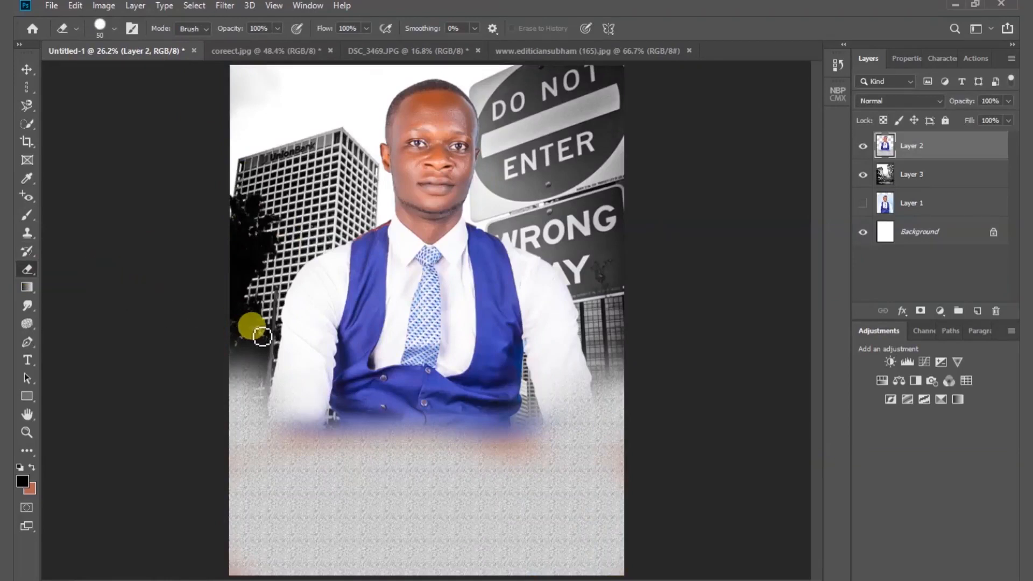
{"action": "left_click_drag", "start_coordinate": [281, 330], "coordinate": [307, 303]}
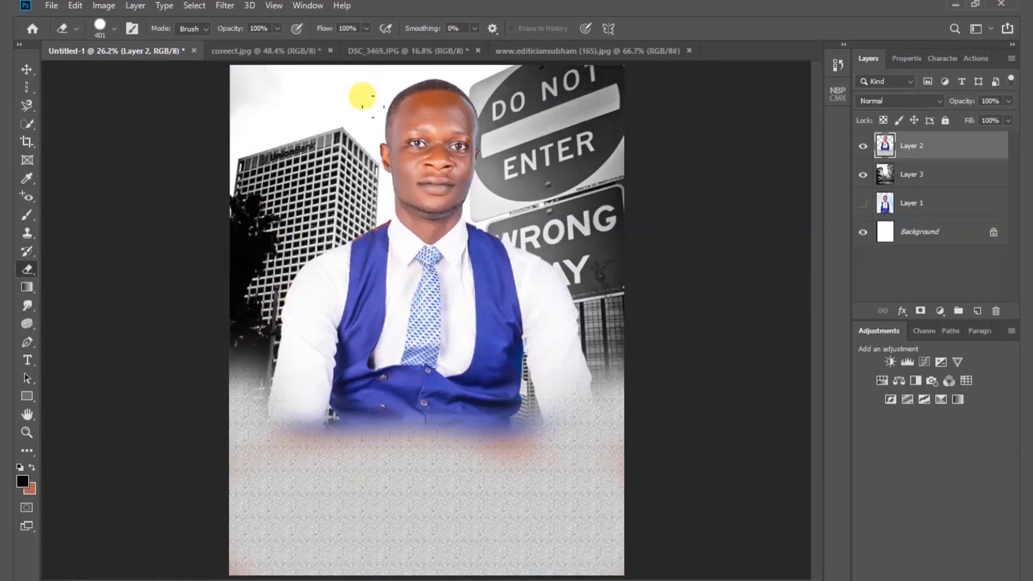
{"action": "right_click", "coordinate": [398, 282]}
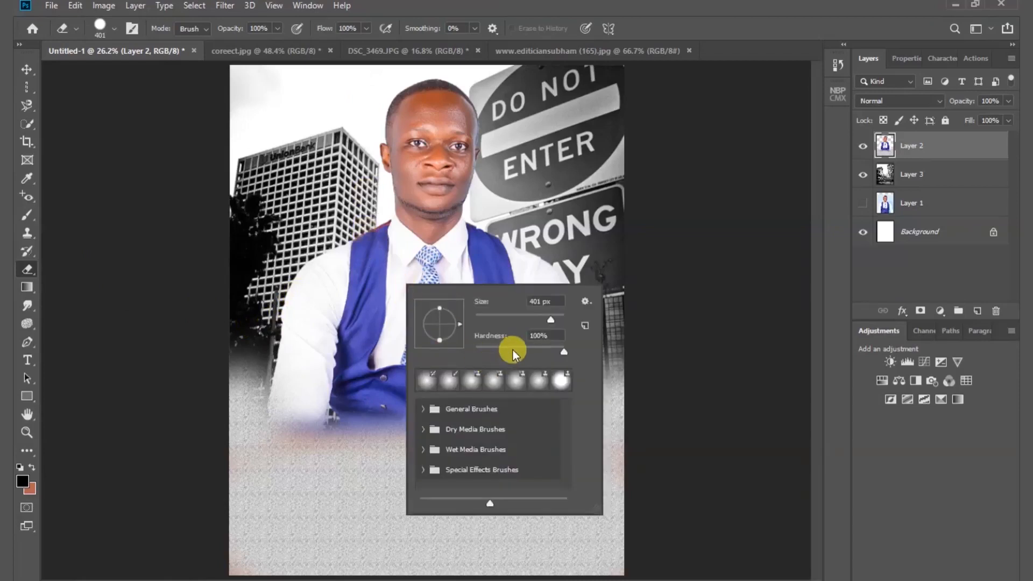
{"action": "left_click_drag", "start_coordinate": [513, 349], "coordinate": [463, 348]}
{"action": "left_click", "coordinate": [741, 313]}
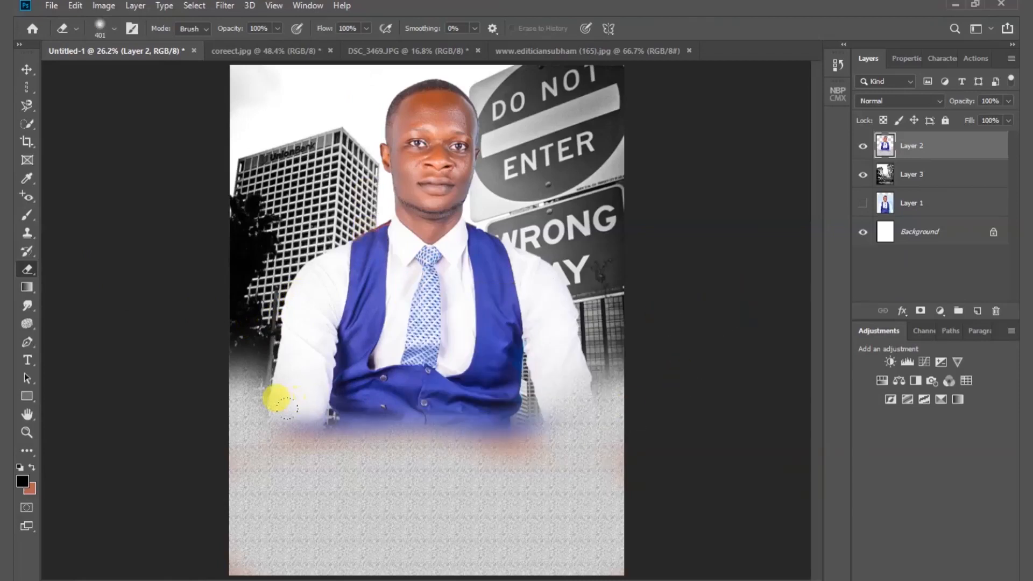
{"action": "mouse_move", "coordinate": [276, 397]}
{"action": "left_mouse_down"}
{"action": "mouse_move", "coordinate": [300, 411]}
{"action": "mouse_move", "coordinate": [406, 408]}
{"action": "mouse_move", "coordinate": [485, 396]}
{"action": "mouse_move", "coordinate": [570, 362]}
{"action": "left_mouse_up"}
{"action": "mouse_move", "coordinate": [223, 348]}
{"action": "left_mouse_down"}
{"action": "mouse_move", "coordinate": [267, 395]}
{"action": "mouse_move", "coordinate": [433, 402]}
{"action": "mouse_move", "coordinate": [527, 394]}
{"action": "mouse_move", "coordinate": [576, 362]}
{"action": "left_mouse_up"}
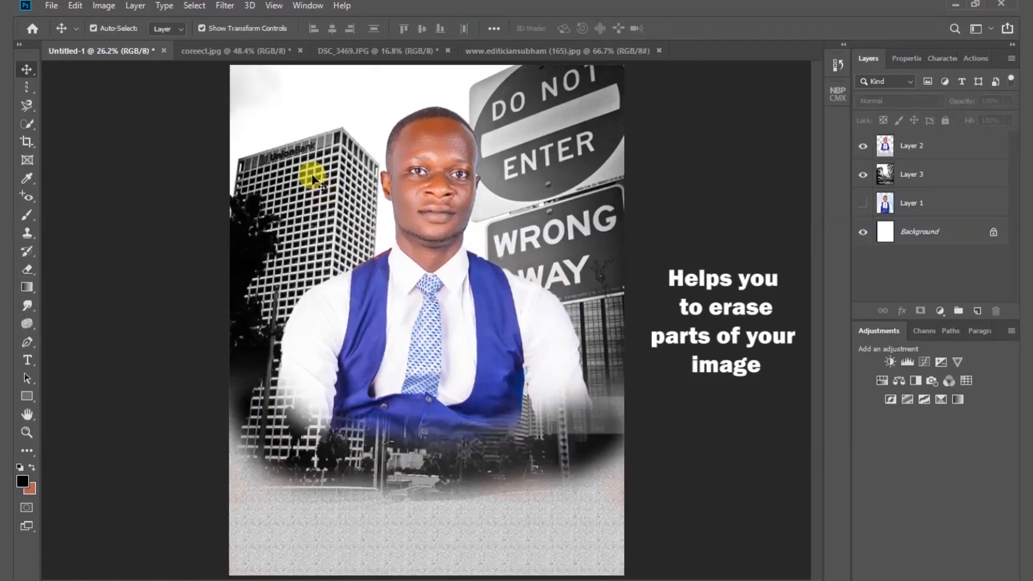
- In coreect.jpg, erase a first spot of the blue backdrop beside the man's head with an 80 px Background Eraser
{"action": "left_click", "coordinate": [247, 52]}
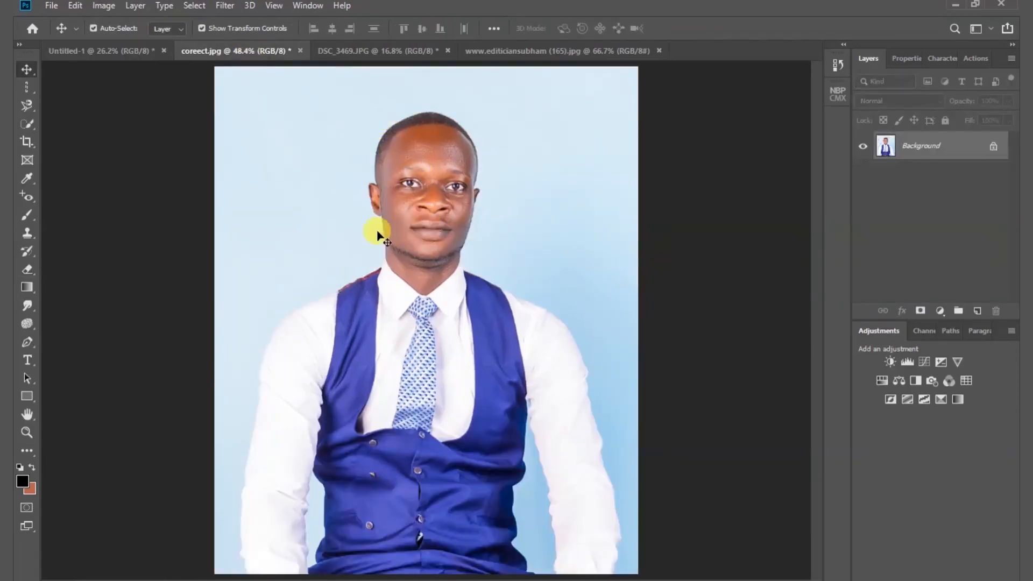
{"action": "left_click", "coordinate": [26, 272]}
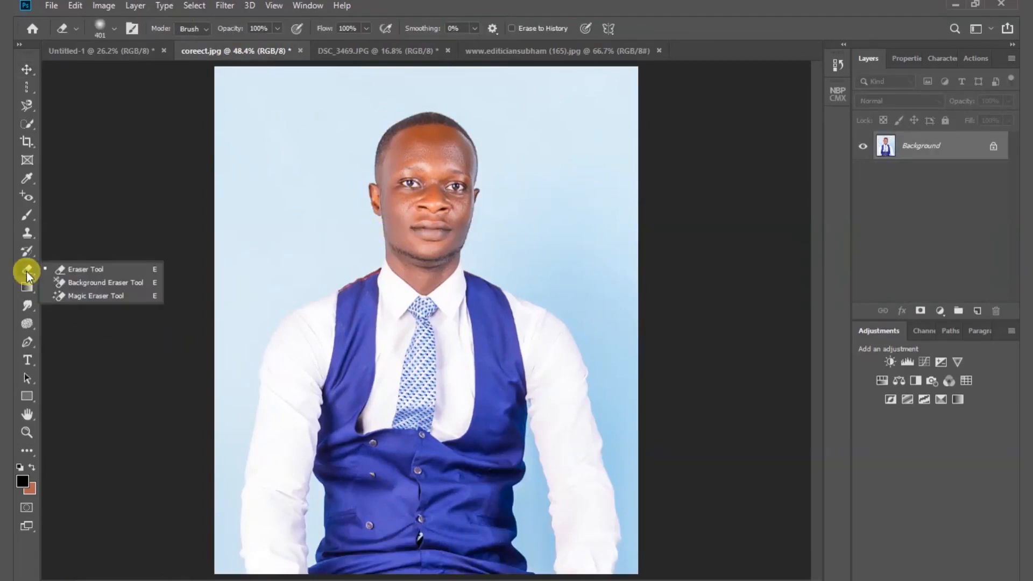
{"action": "left_click", "coordinate": [105, 283]}
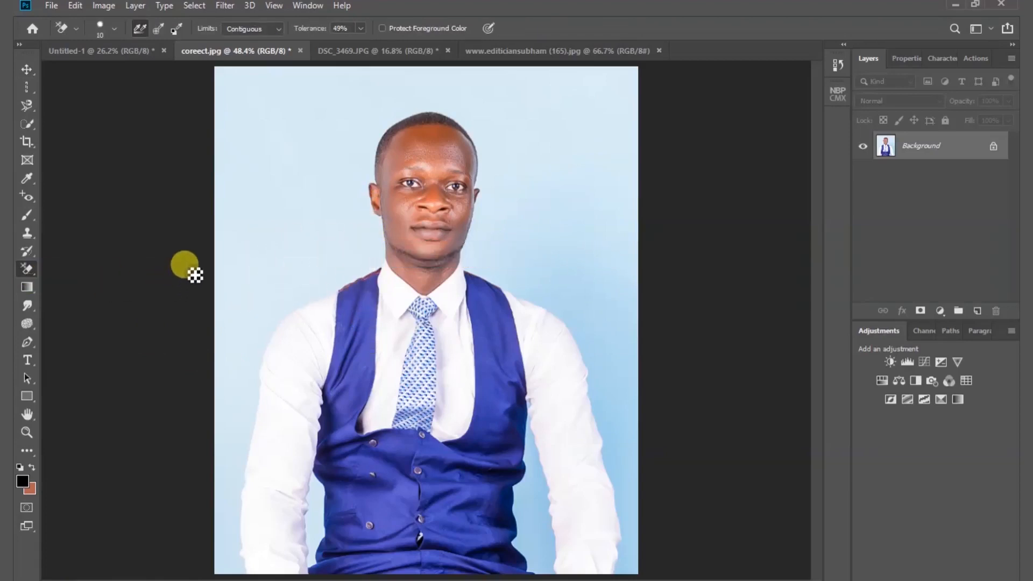
{"action": "key", "text": "bracketright"}
{"action": "key", "text": "bracketright"}
{"action": "key", "text": "bracketright"}
{"action": "key", "text": "bracketright"}
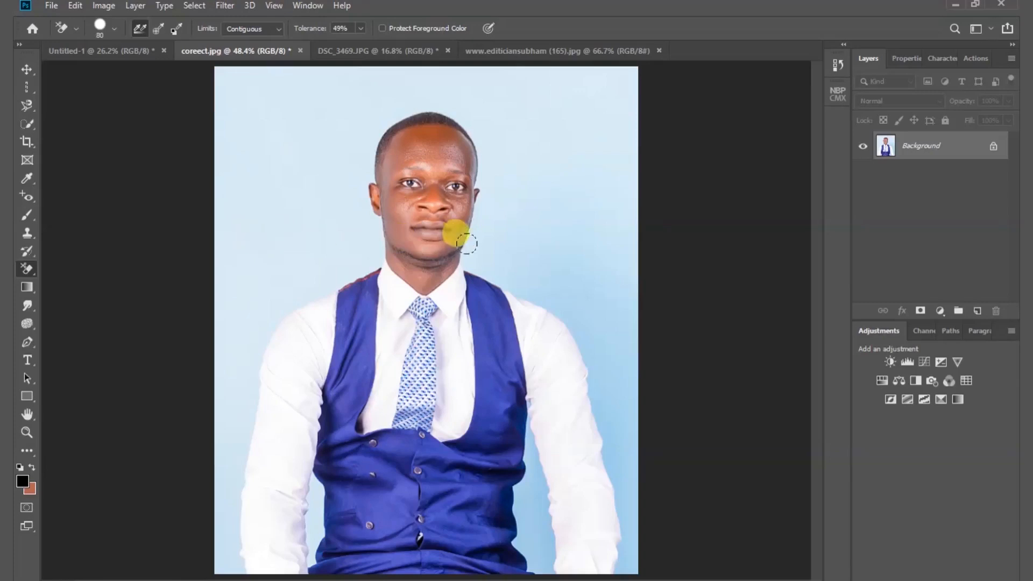
{"action": "scroll", "coordinate": [487, 132], "scroll_direction": "up", "scroll_amount": 5}
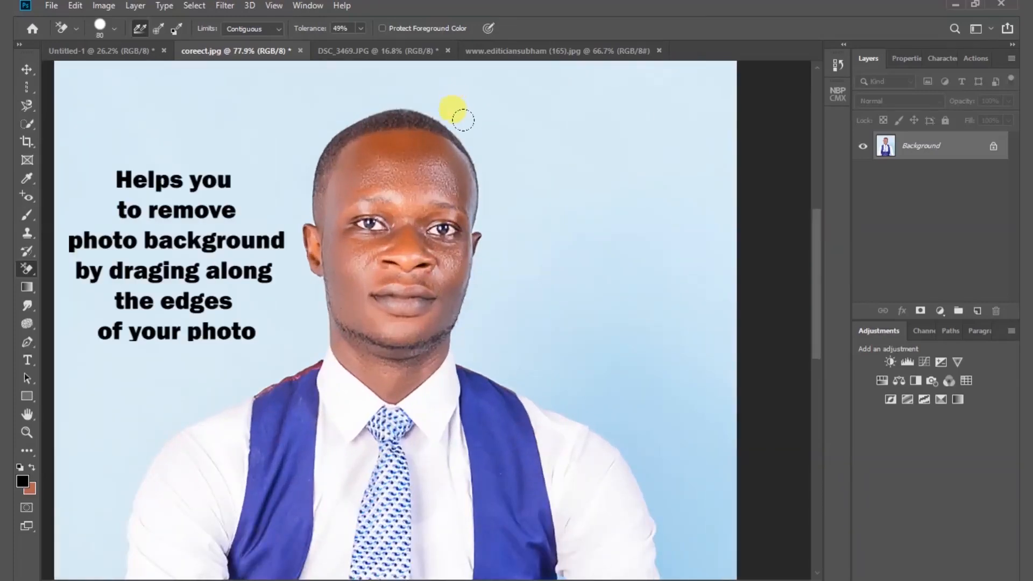
{"action": "left_click_drag", "start_coordinate": [425, 96], "coordinate": [438, 104]}
- Soften the Background Eraser to 3% hardness and erase the blue backdrop around the man's head down past his ear
{"action": "right_click", "coordinate": [449, 111]}
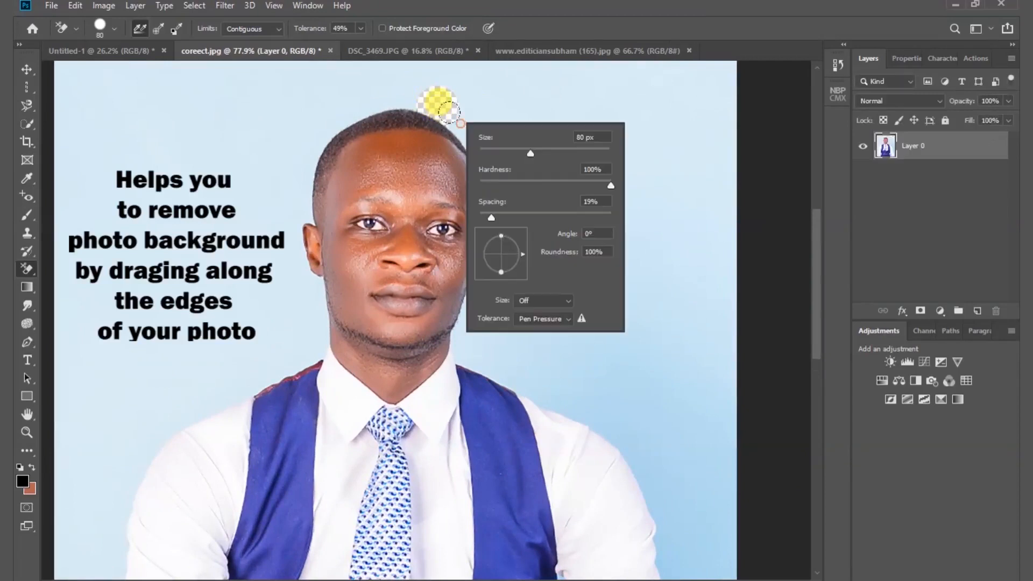
{"action": "left_click_drag", "start_coordinate": [493, 184], "coordinate": [473, 184]}
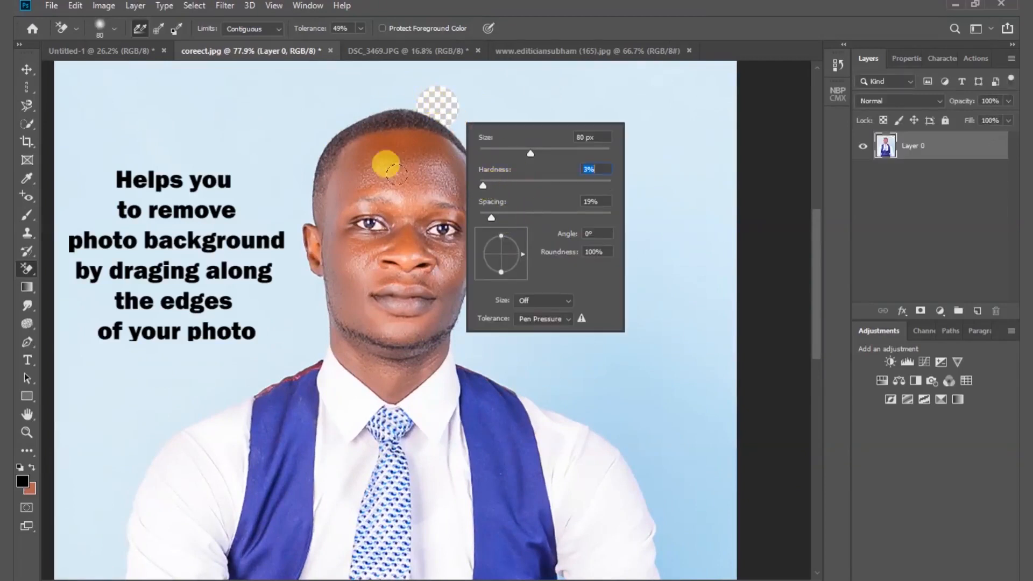
{"action": "left_click", "coordinate": [228, 134]}
{"action": "left_click", "coordinate": [456, 124]}
{"action": "left_click_drag", "start_coordinate": [457, 125], "coordinate": [492, 204]}
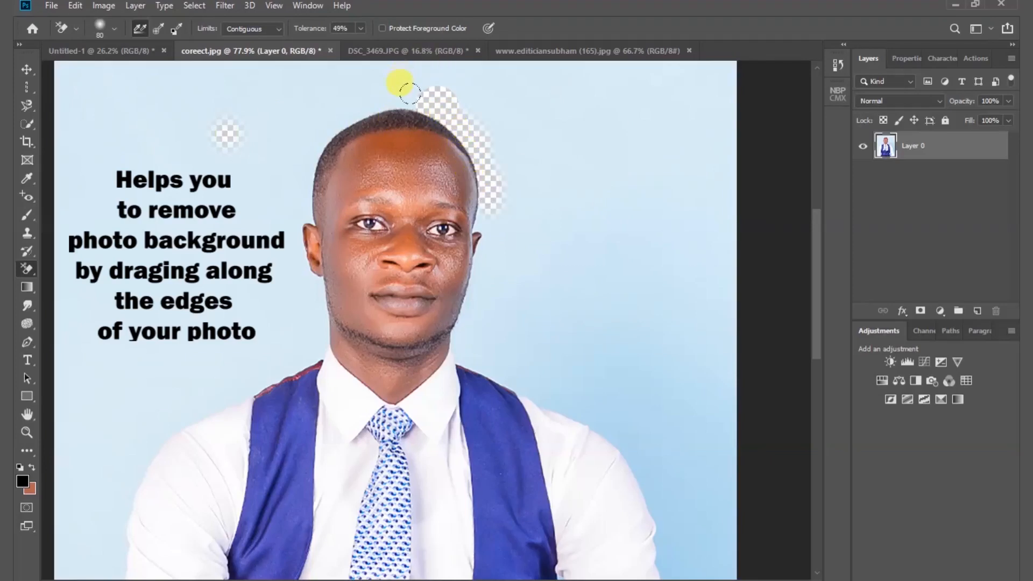
{"action": "mouse_move", "coordinate": [385, 98]}
{"action": "left_mouse_down"}
{"action": "mouse_move", "coordinate": [330, 114]}
{"action": "mouse_move", "coordinate": [295, 158]}
{"action": "left_mouse_up"}
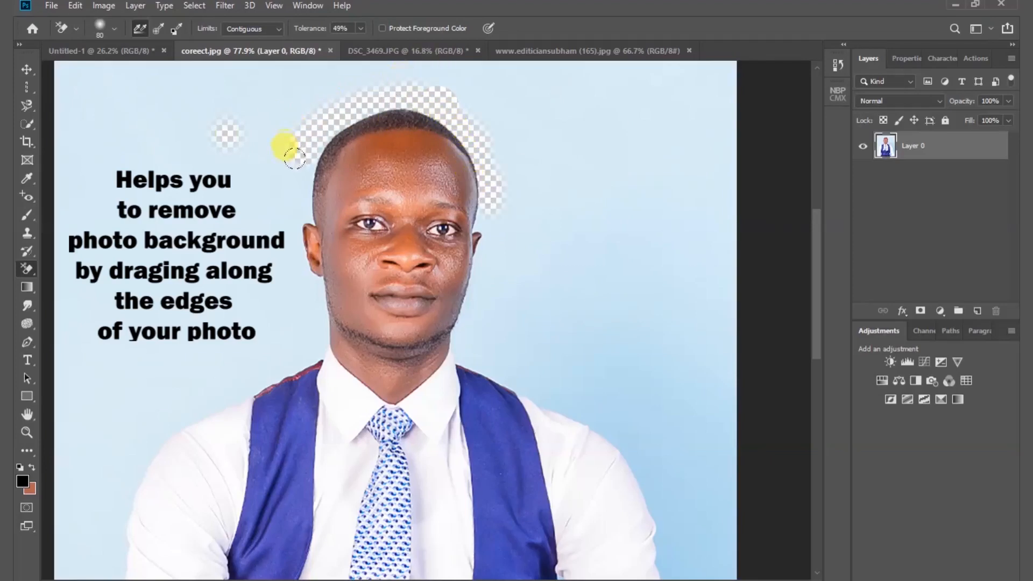
{"action": "left_click_drag", "start_coordinate": [292, 198], "coordinate": [293, 211]}
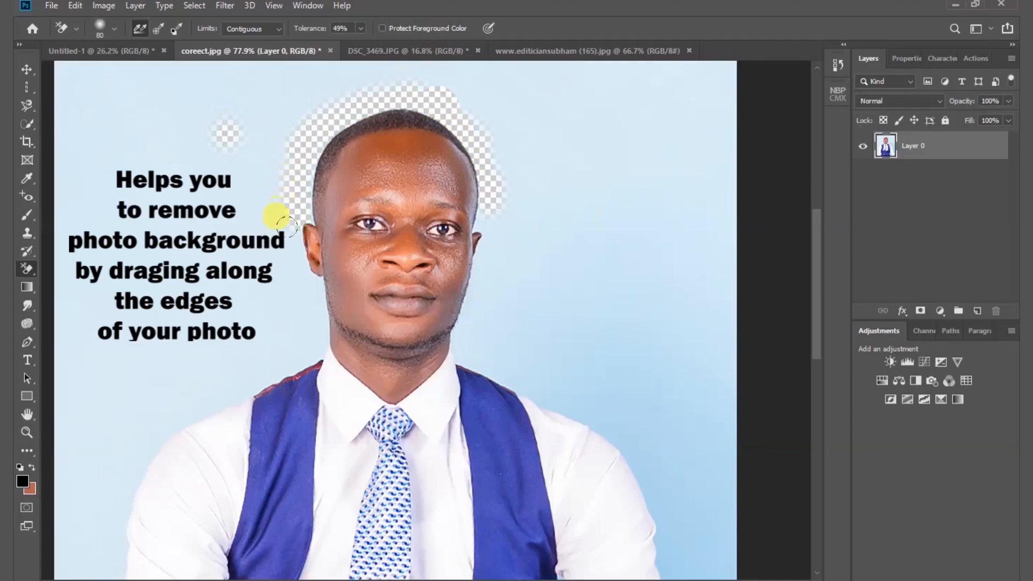
{"action": "mouse_move", "coordinate": [307, 275]}
{"action": "left_mouse_down"}
{"action": "mouse_move", "coordinate": [285, 258]}
{"action": "mouse_move", "coordinate": [277, 212]}
{"action": "left_mouse_up"}
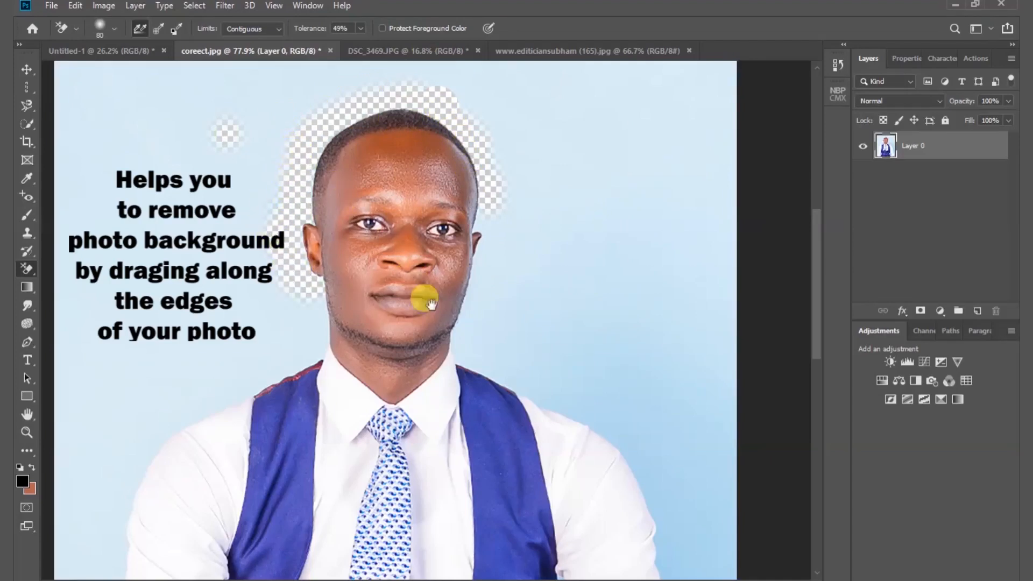
- Continue erasing the blue backdrop along the man's neck and both shoulders with the Background Eraser
{"action": "left_click_drag", "start_coordinate": [427, 303], "coordinate": [292, 288]}
{"action": "mouse_move", "coordinate": [339, 205]}
{"action": "left_mouse_down"}
{"action": "mouse_move", "coordinate": [330, 310]}
{"action": "mouse_move", "coordinate": [313, 332]}
{"action": "mouse_move", "coordinate": [431, 378]}
{"action": "left_mouse_up"}
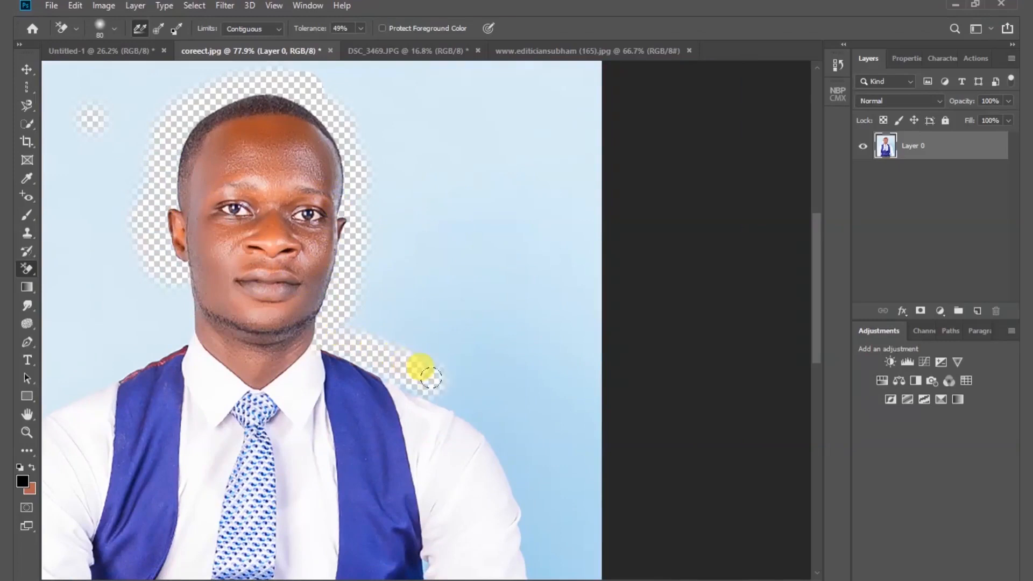
{"action": "left_click_drag", "start_coordinate": [344, 307], "coordinate": [433, 323]}
{"action": "mouse_move", "coordinate": [98, 362]}
{"action": "left_mouse_down"}
{"action": "mouse_move", "coordinate": [151, 344]}
{"action": "mouse_move", "coordinate": [175, 301]}
{"action": "mouse_move", "coordinate": [152, 291]}
{"action": "mouse_move", "coordinate": [122, 305]}
{"action": "left_mouse_up"}
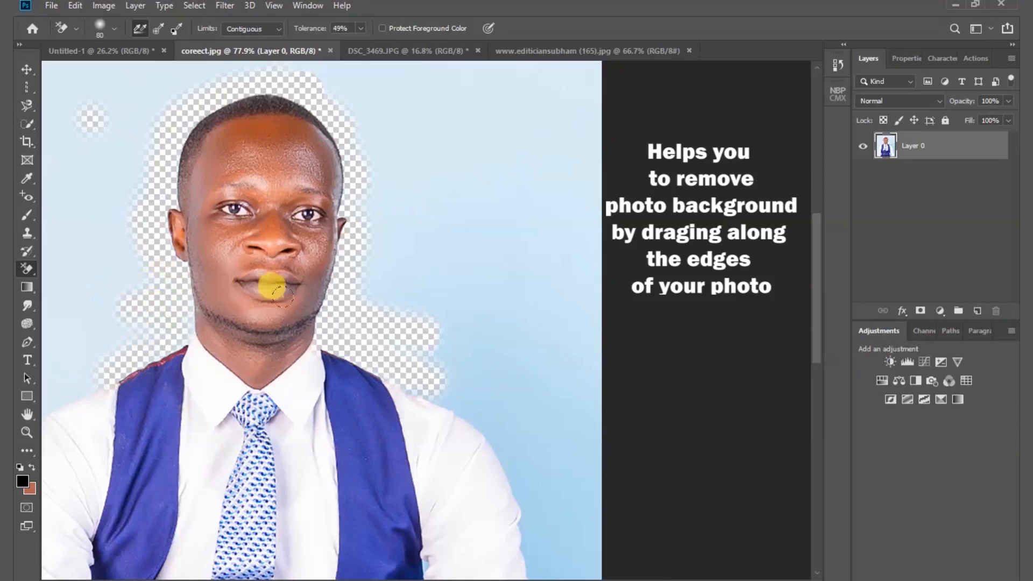
{"action": "scroll", "coordinate": [357, 289], "scroll_direction": "down", "scroll_amount": 1}
{"action": "scroll", "coordinate": [369, 293], "scroll_direction": "up", "scroll_amount": 2}
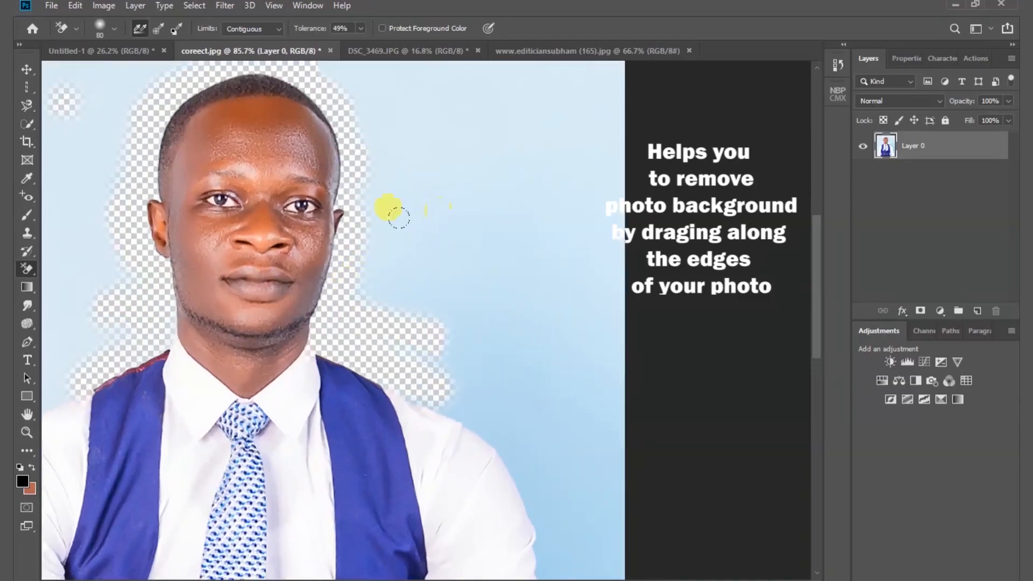
{"action": "mouse_move", "coordinate": [375, 296]}
{"action": "left_mouse_down"}
{"action": "mouse_move", "coordinate": [363, 111]}
{"action": "mouse_move", "coordinate": [311, 68]}
{"action": "mouse_move", "coordinate": [388, 112]}
{"action": "mouse_move", "coordinate": [402, 237]}
{"action": "mouse_move", "coordinate": [355, 78]}
{"action": "left_mouse_up"}
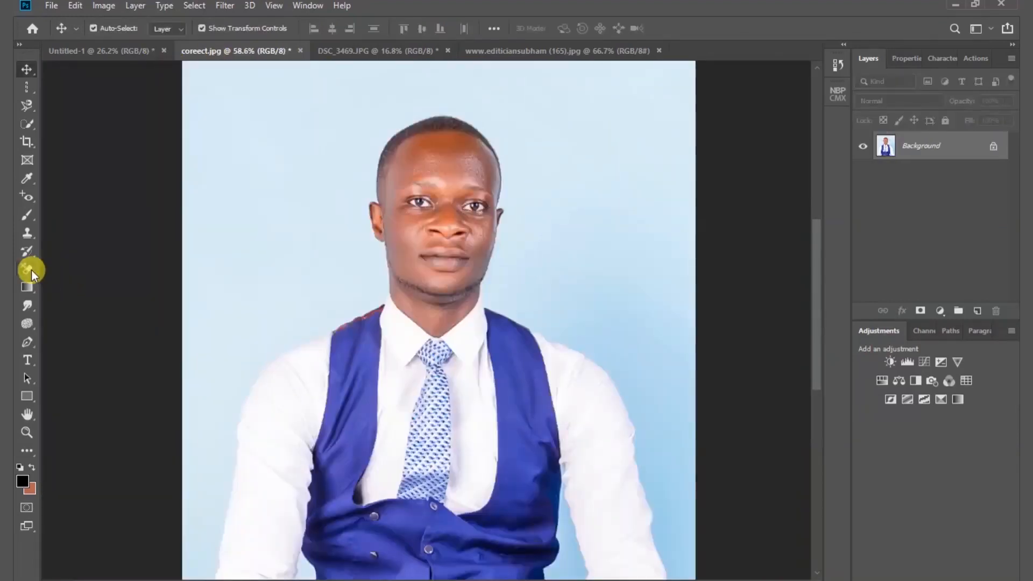
- Remove the whole blue backdrop of coreect.jpg with the Magic Eraser at tolerance 16, including the remaining patches beside his arm
{"action": "left_click", "coordinate": [30, 270]}
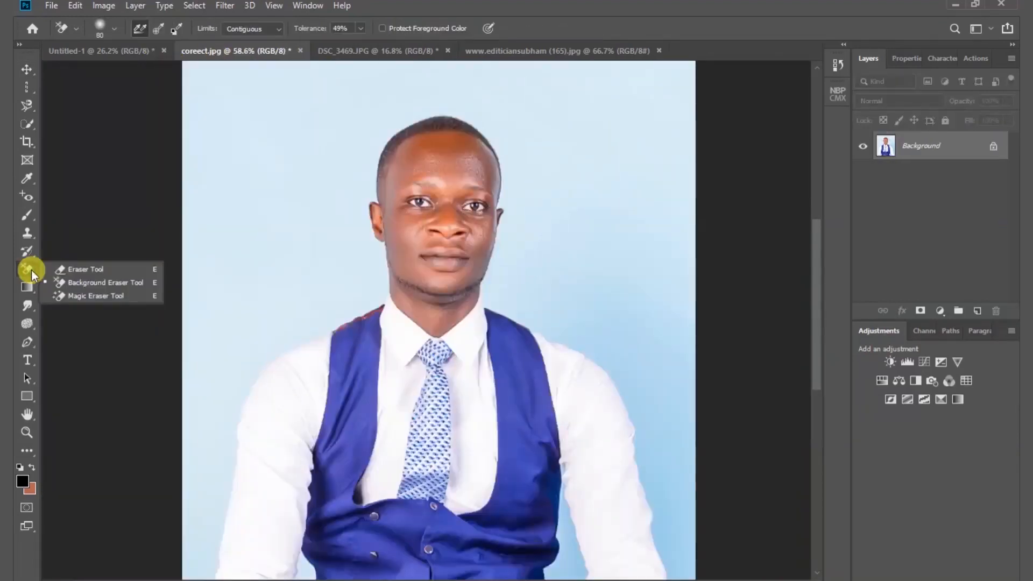
{"action": "left_click", "coordinate": [96, 297]}
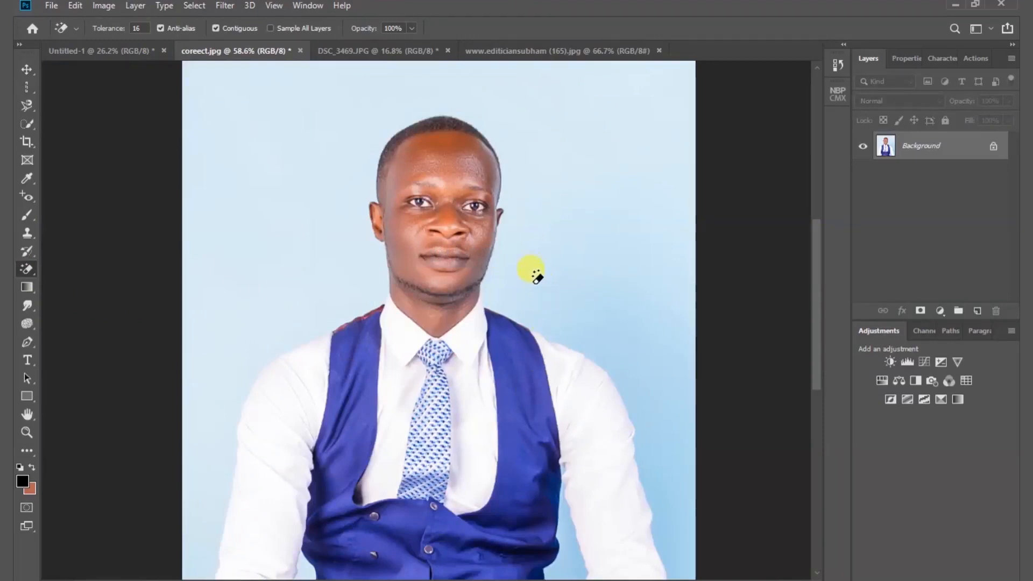
{"action": "left_click", "coordinate": [494, 132]}
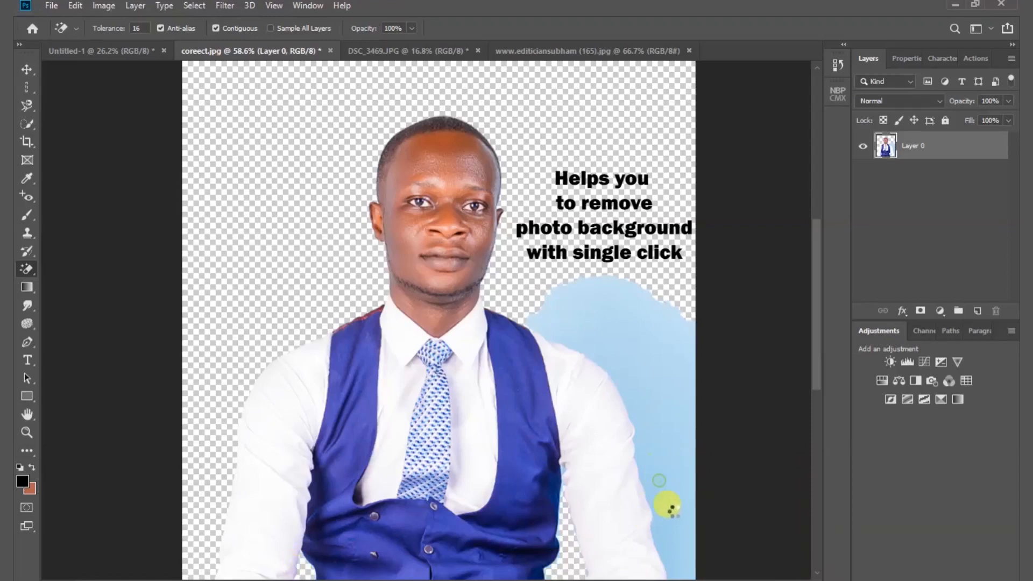
{"action": "left_click", "coordinate": [679, 511]}
{"action": "left_click", "coordinate": [624, 315]}
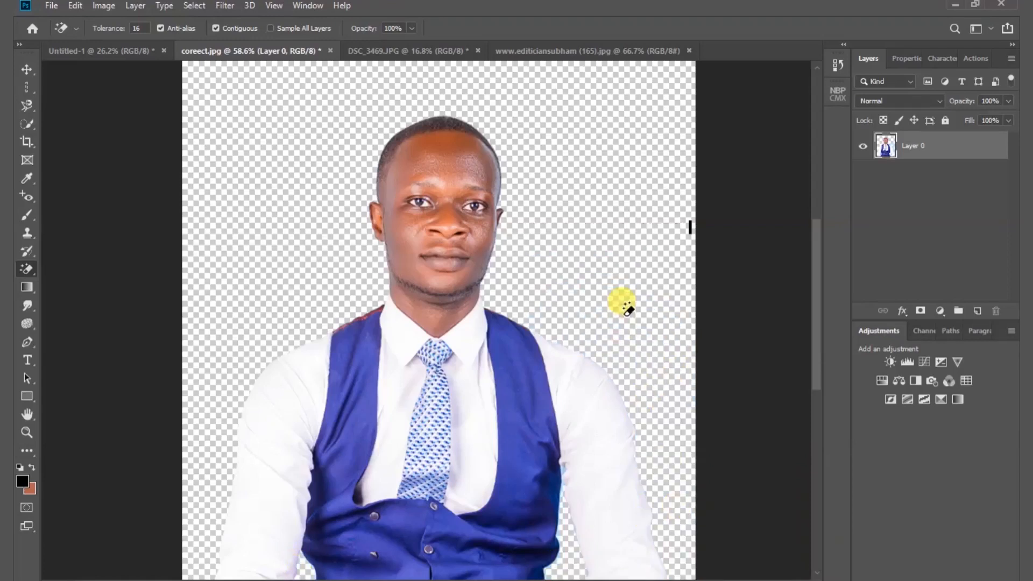
{"action": "left_click", "coordinate": [561, 472]}
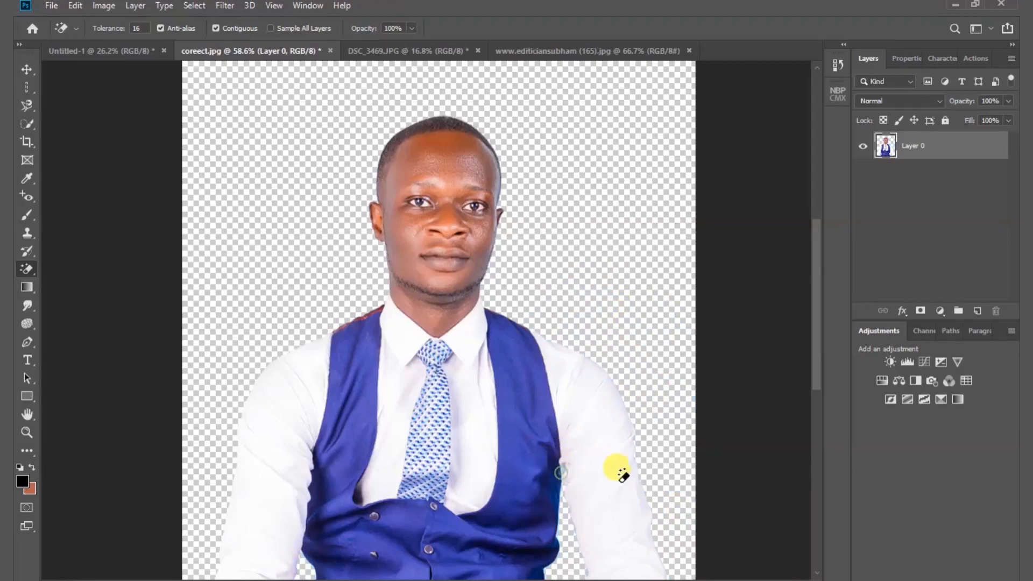
- Move the cut-out man slightly up and copy the black-and-white city street photo into coreect.jpg, positioned over him
{"action": "key", "text": "v"}
{"action": "mouse_move", "coordinate": [424, 209]}
{"action": "left_mouse_down"}
{"action": "mouse_move", "coordinate": [452, 233]}
{"action": "mouse_move", "coordinate": [451, 195]}
{"action": "mouse_move", "coordinate": [475, 143]}
{"action": "mouse_move", "coordinate": [456, 181]}
{"action": "left_mouse_up"}
{"action": "left_click", "coordinate": [520, 52]}
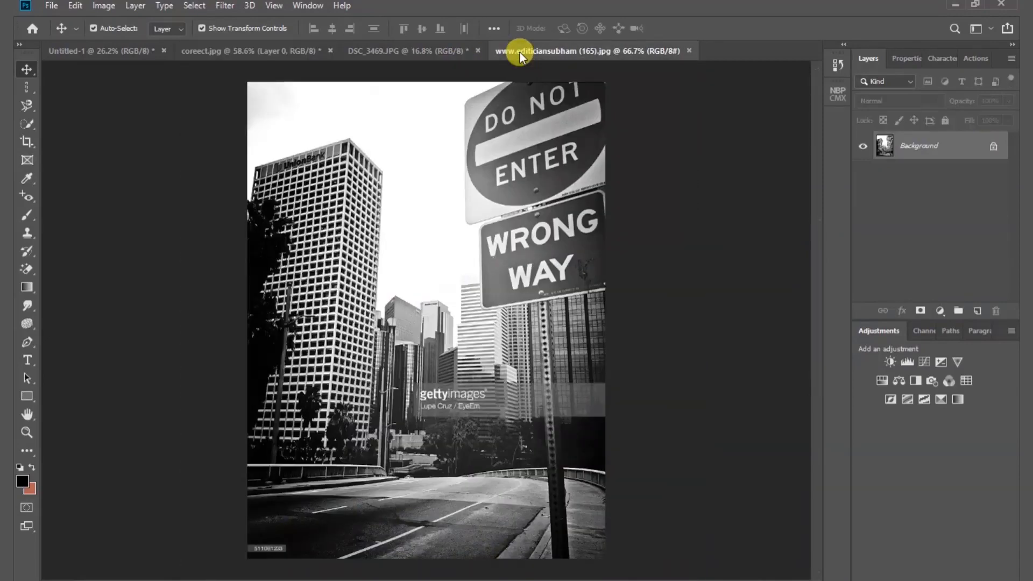
{"action": "left_click_drag", "start_coordinate": [412, 106], "coordinate": [382, 229]}
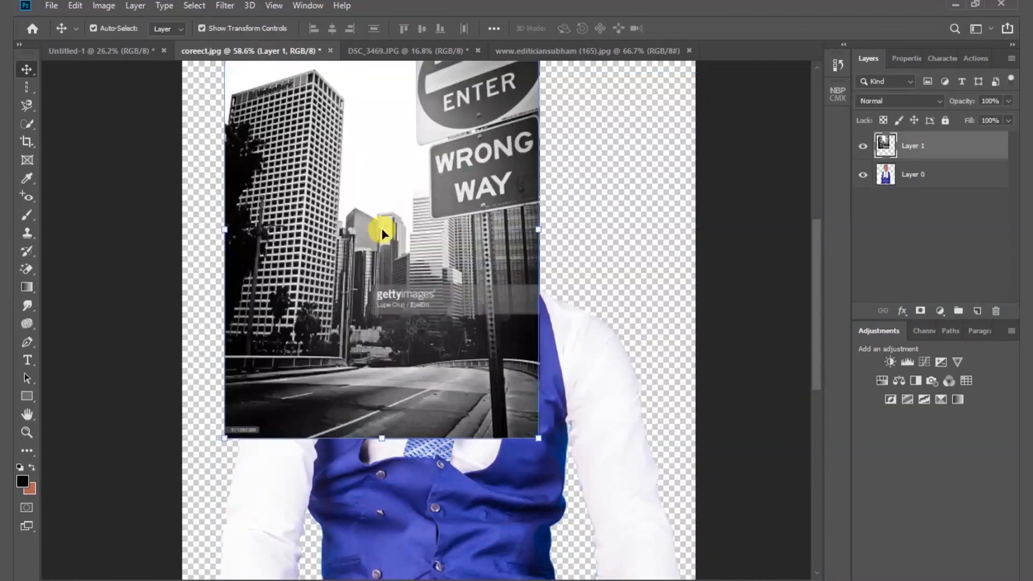
{"action": "left_click_drag", "start_coordinate": [371, 171], "coordinate": [415, 272]}
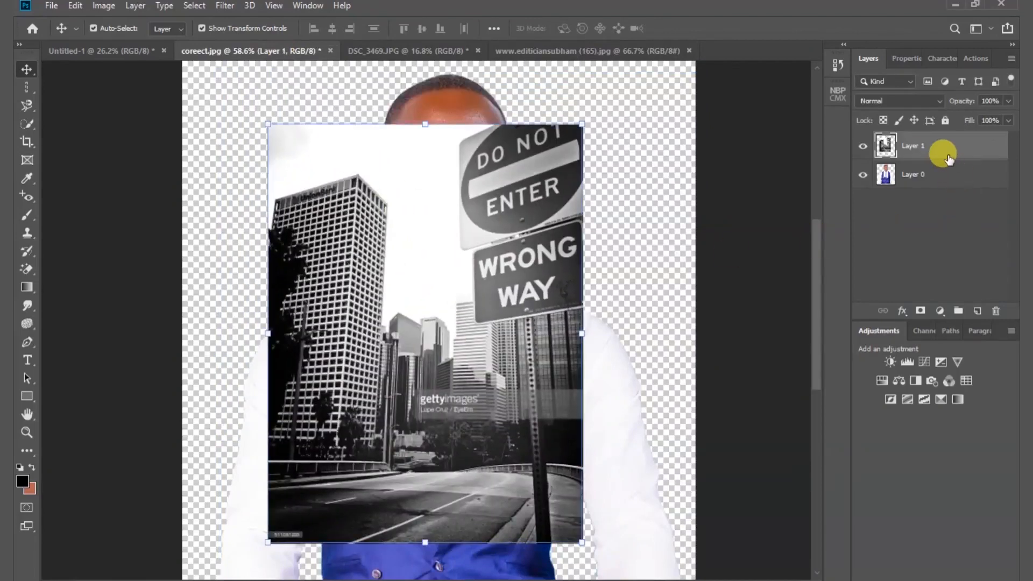
- Place the city photo's layer below Layer 0 and enlarge it to fill the canvas behind the man
{"action": "left_click_drag", "start_coordinate": [949, 158], "coordinate": [945, 201]}
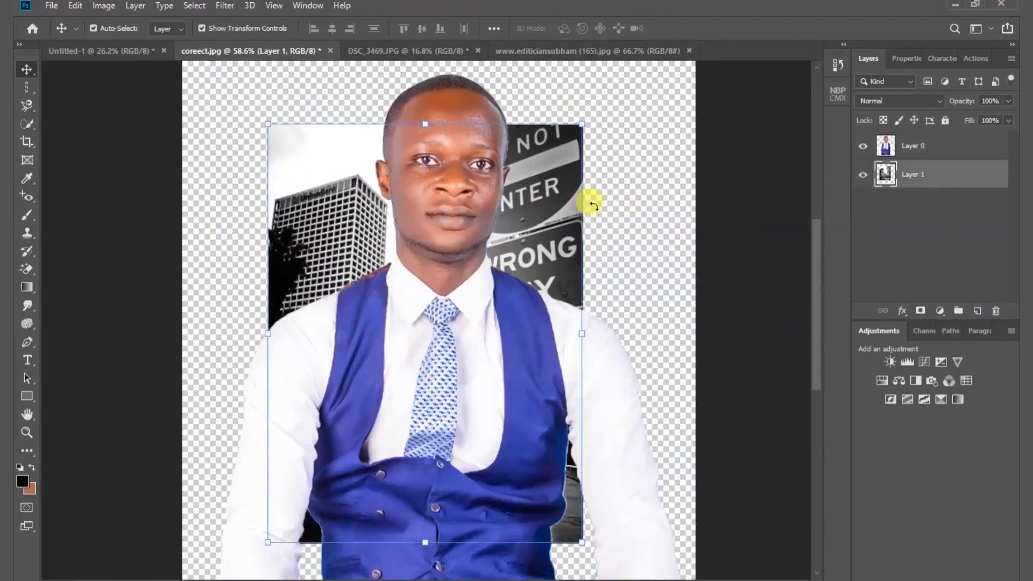
{"action": "left_click_drag", "start_coordinate": [582, 331], "coordinate": [667, 318]}
{"action": "left_click_drag", "start_coordinate": [269, 335], "coordinate": [169, 328]}
{"action": "key", "text": "Return"}
{"action": "key", "text": "ctrl+0"}
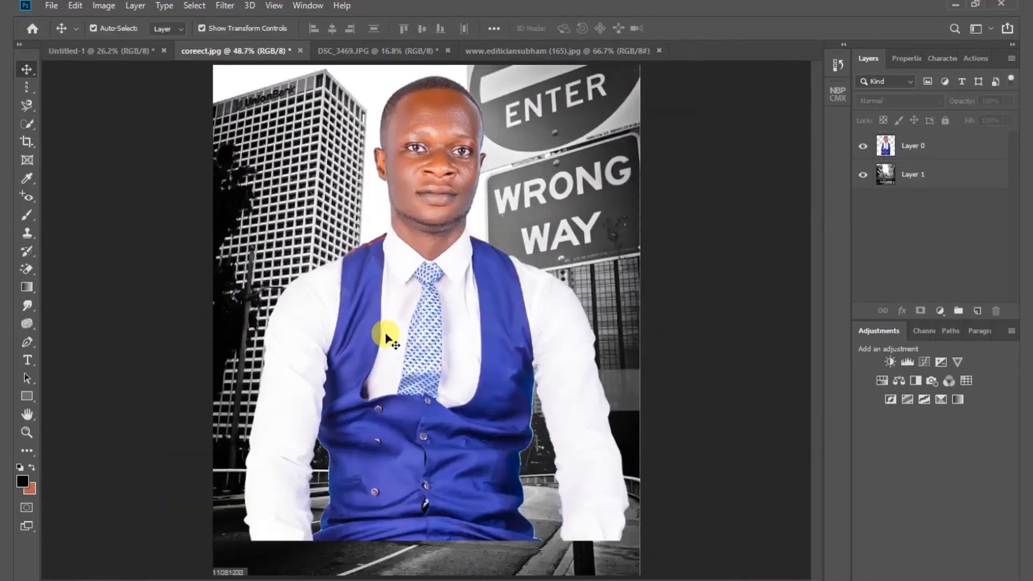
- Set up the Gradient tool with a blue (105d99) to transparent gradient by recolouring its starting colour stop
{"action": "left_click", "coordinate": [28, 289]}
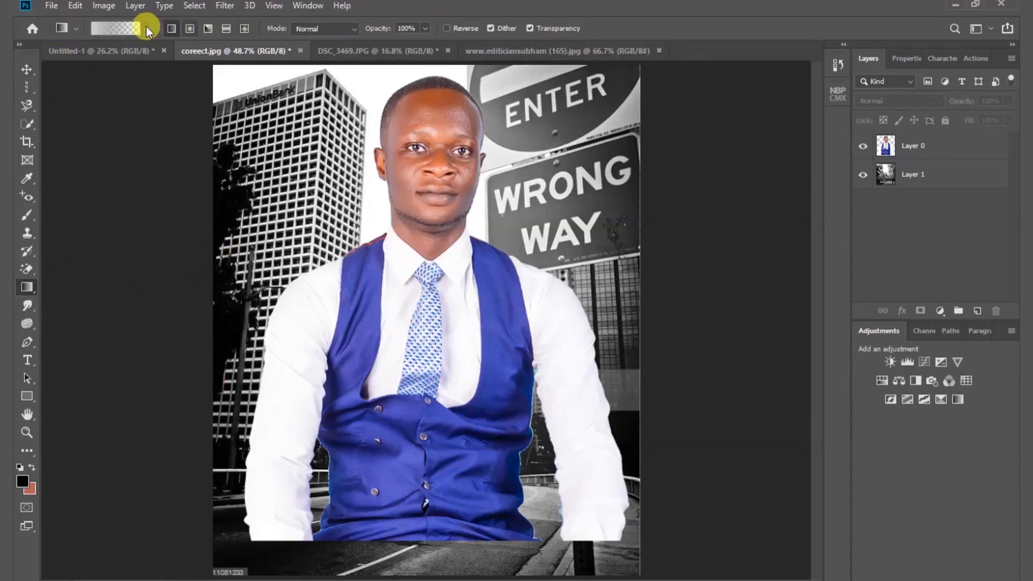
{"action": "key", "text": "i"}
{"action": "left_click", "coordinate": [117, 31]}
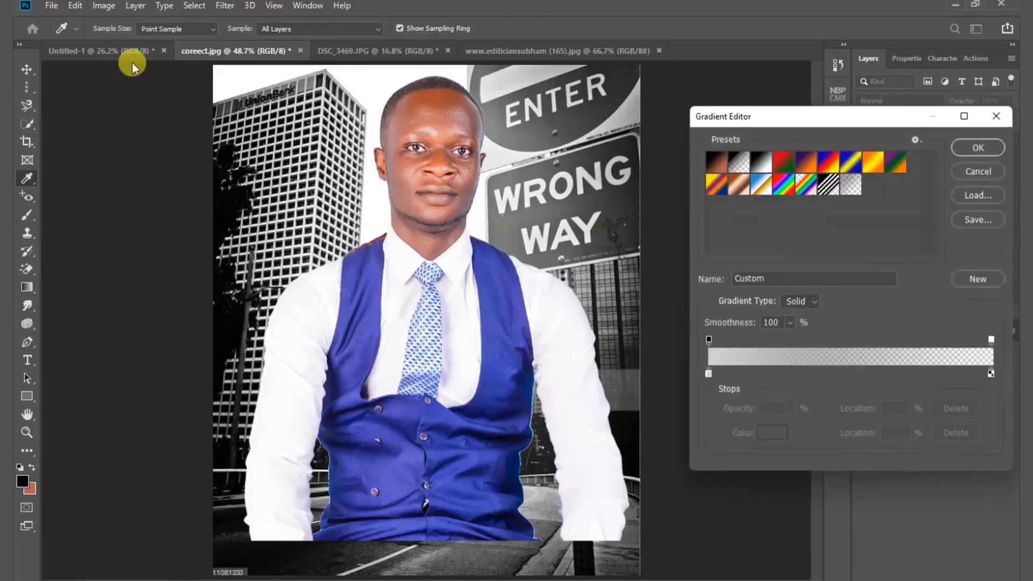
{"action": "left_click", "coordinate": [709, 373]}
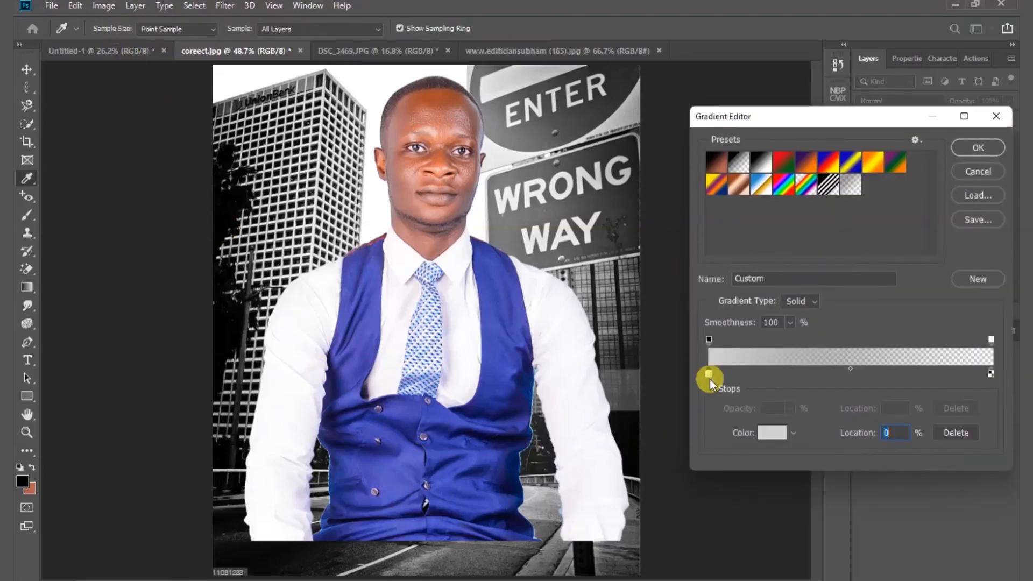
{"action": "left_click", "coordinate": [766, 437]}
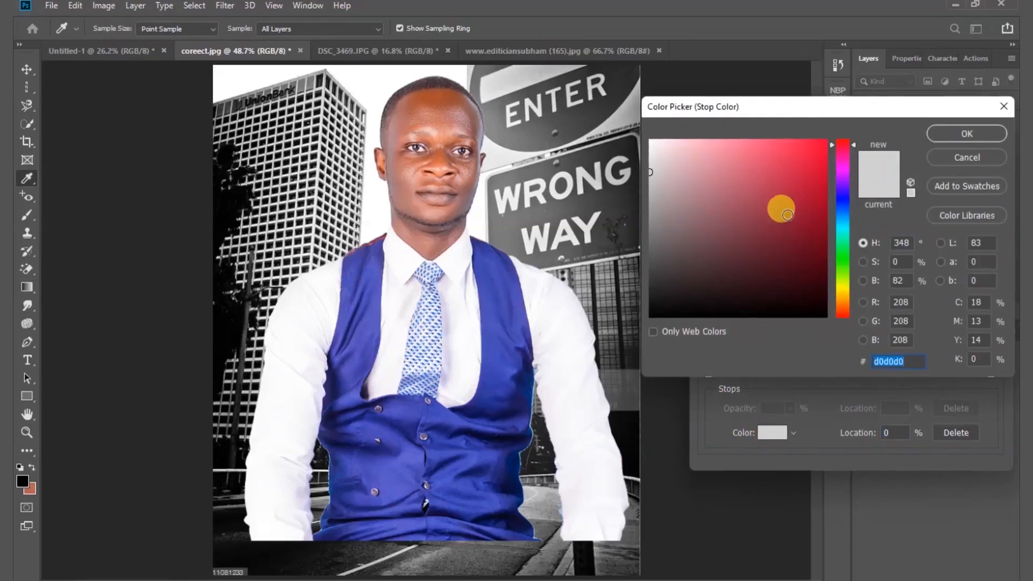
{"action": "left_click", "coordinate": [839, 222]}
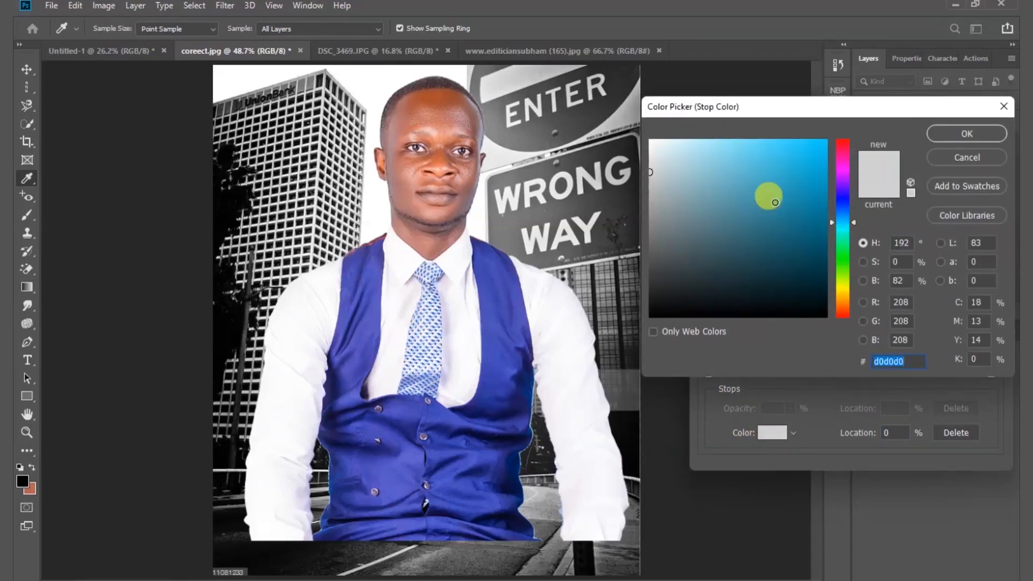
{"action": "left_click", "coordinate": [775, 202]}
{"action": "left_click", "coordinate": [808, 211]}
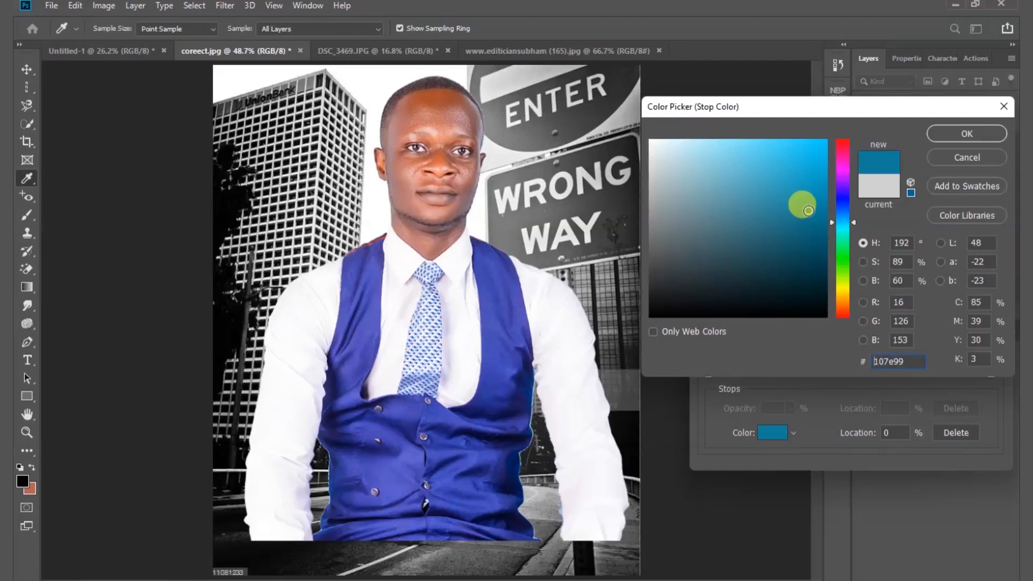
{"action": "left_click", "coordinate": [843, 216]}
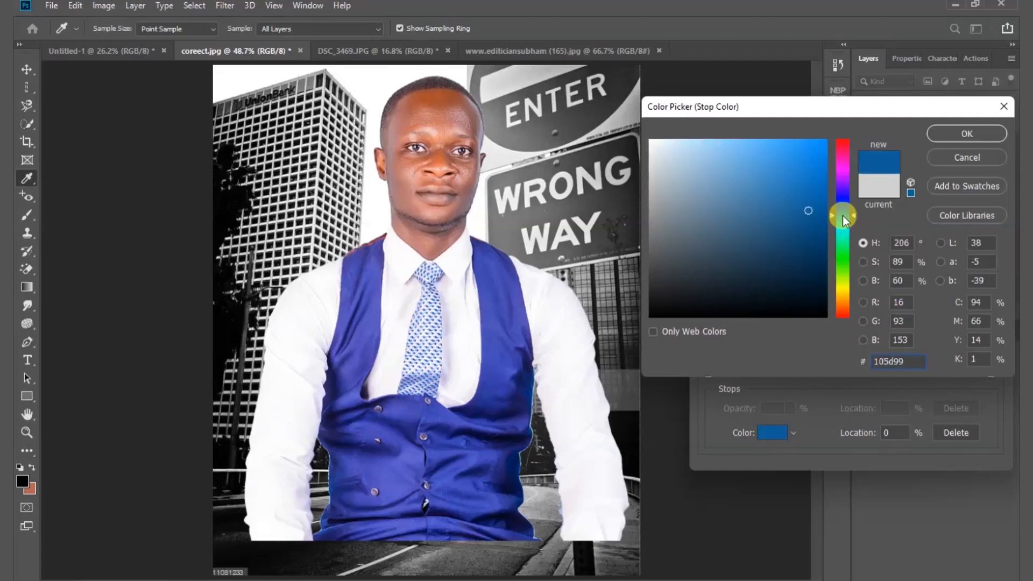
{"action": "left_click", "coordinate": [955, 136]}
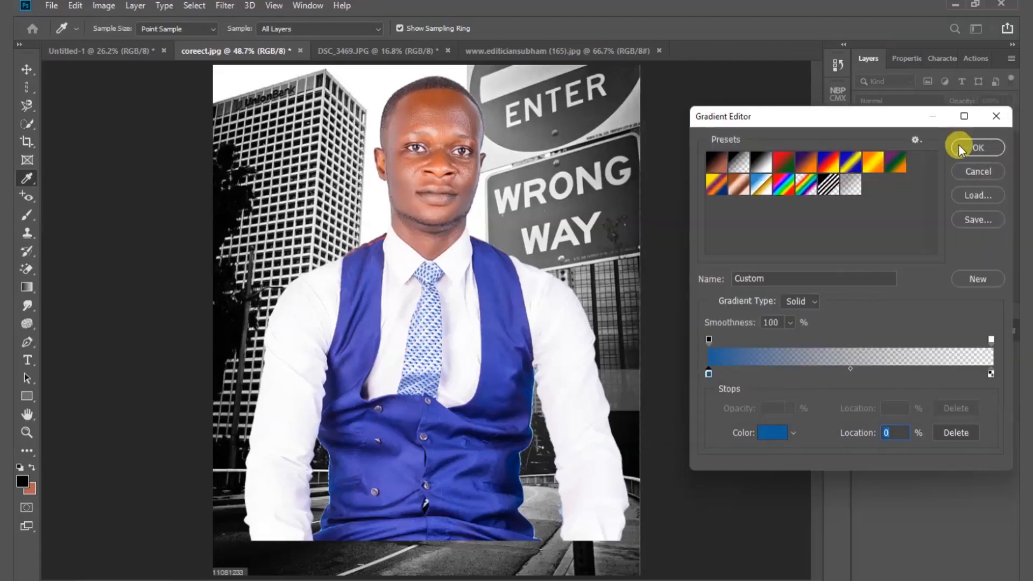
{"action": "left_click", "coordinate": [967, 151]}
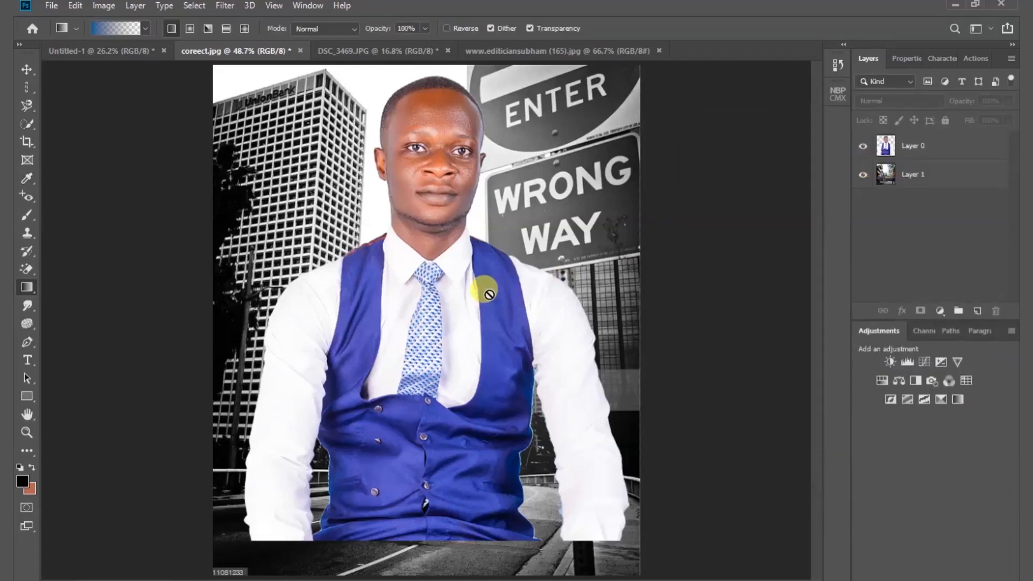
- Apply the blue-to-transparent gradient to Layer 0 diagonally inward from the photo's lower-right and lower-left corners
{"action": "scroll", "coordinate": [487, 288], "scroll_direction": "down", "scroll_amount": 2}
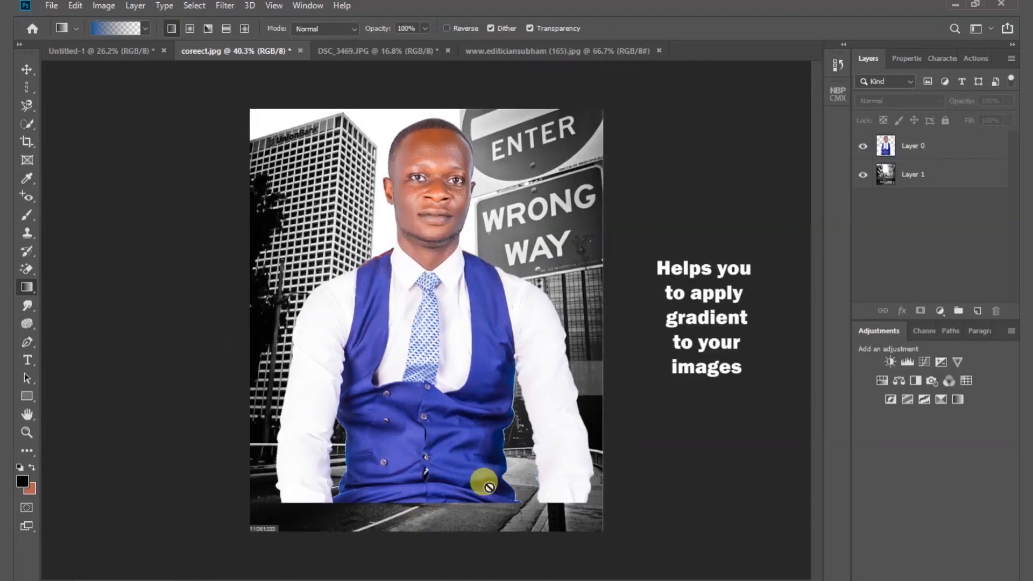
{"action": "left_click", "coordinate": [933, 150]}
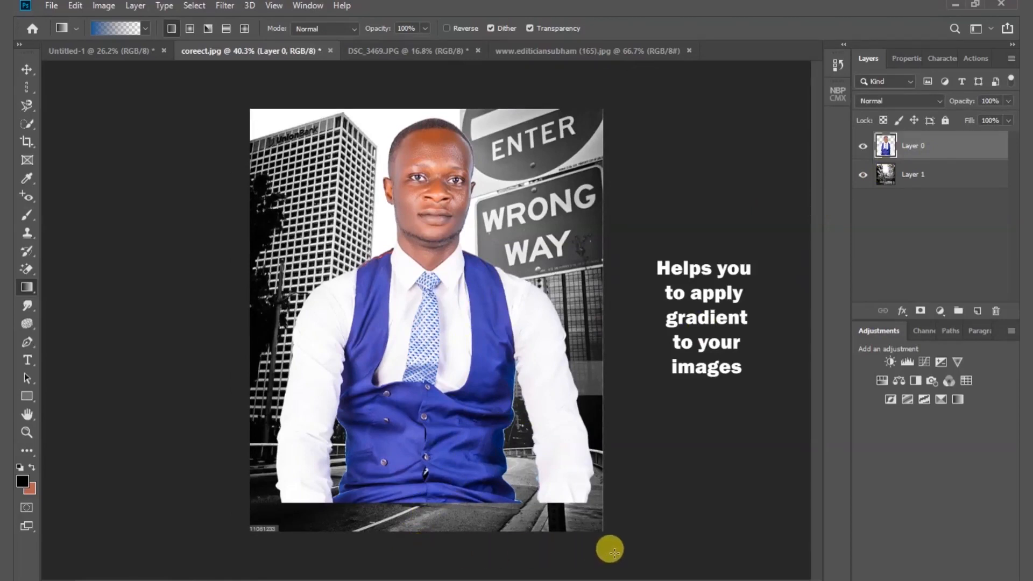
{"action": "mouse_move", "coordinate": [614, 553]}
{"action": "left_mouse_down"}
{"action": "mouse_move", "coordinate": [452, 408]}
{"action": "mouse_move", "coordinate": [347, 273]}
{"action": "left_mouse_up"}
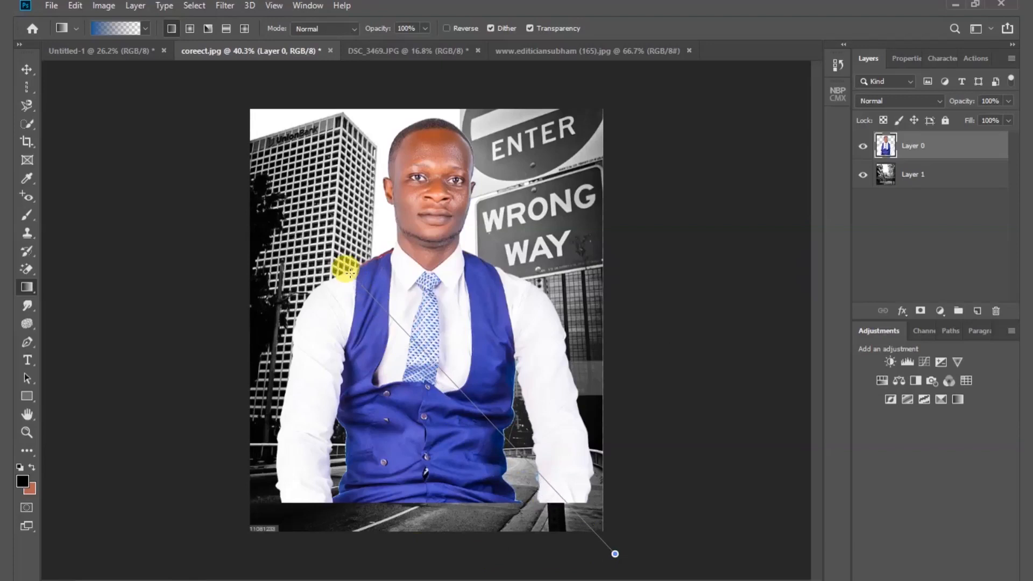
{"action": "left_click_drag", "start_coordinate": [347, 272], "coordinate": [348, 272]}
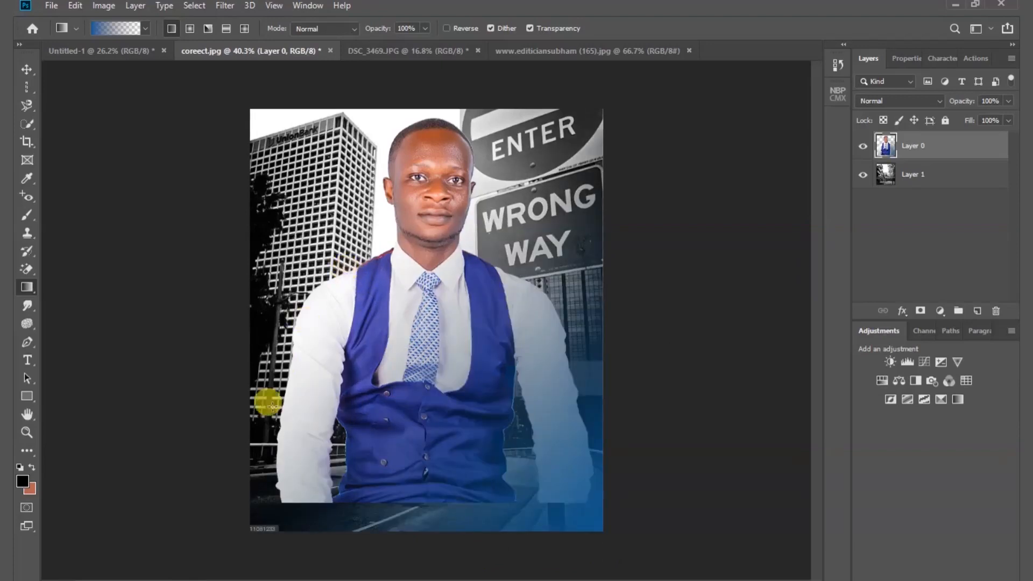
{"action": "left_click_drag", "start_coordinate": [220, 563], "coordinate": [486, 222]}
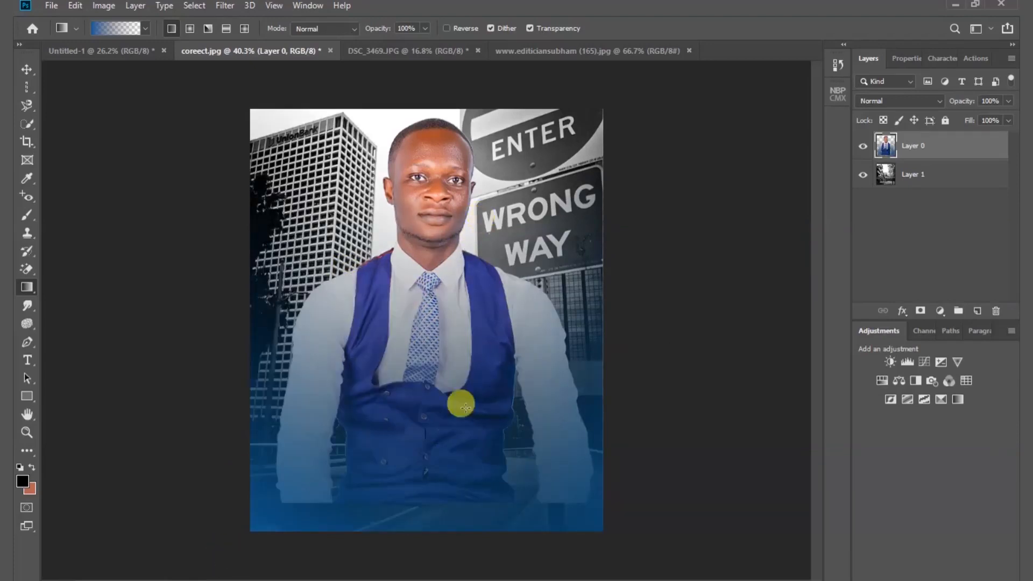
- Strengthen the blue fade on Layer 0 with three vertical gradients running upward from the photo's lower part to the man's chest
{"action": "left_click_drag", "start_coordinate": [423, 560], "coordinate": [420, 321]}
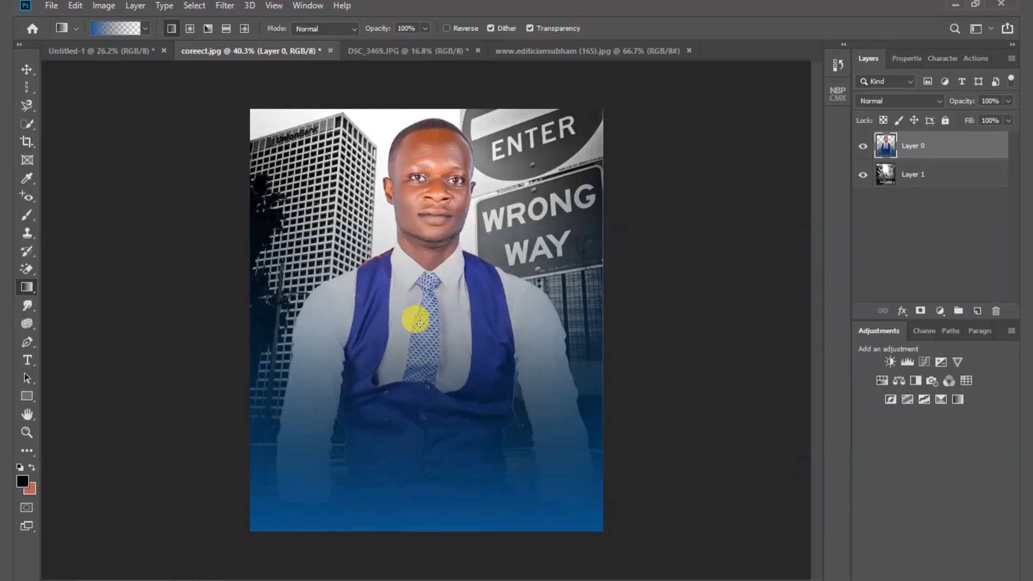
{"action": "left_click_drag", "start_coordinate": [437, 504], "coordinate": [433, 381]}
{"action": "left_click_drag", "start_coordinate": [427, 557], "coordinate": [425, 273]}
- Switch to the Blur Tool for working on the man's face in Layer 0
{"action": "key", "text": "v"}
{"action": "mouse_move", "coordinate": [31, 309]}
{"action": "left_mouse_down"}
{"action": "mouse_move", "coordinate": [76, 306]}
{"action": "mouse_move", "coordinate": [86, 328]}
{"action": "mouse_move", "coordinate": [75, 320]}
{"action": "left_mouse_up"}
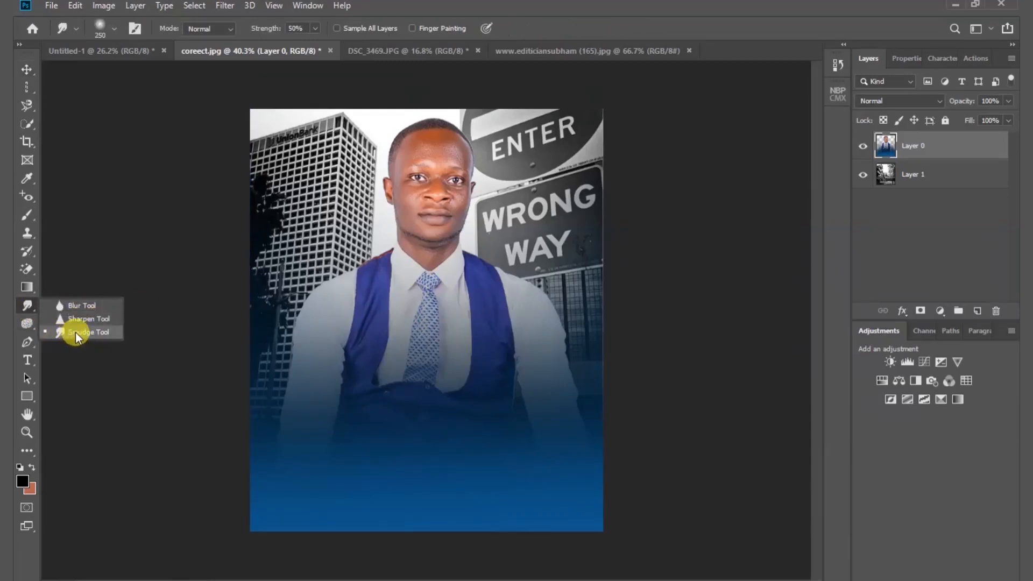
{"action": "mouse_move", "coordinate": [76, 332]}
{"action": "left_mouse_down"}
{"action": "mouse_move", "coordinate": [76, 305]}
{"action": "mouse_move", "coordinate": [98, 308]}
{"action": "left_mouse_up"}
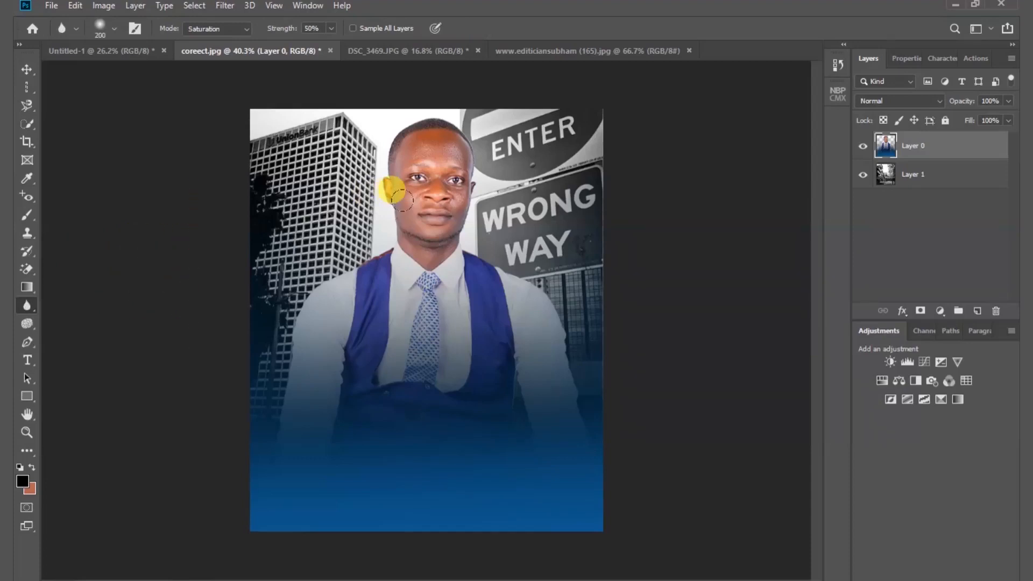
{"action": "scroll", "coordinate": [401, 201], "scroll_direction": "up", "scroll_amount": 3}
{"action": "scroll", "coordinate": [414, 196], "scroll_direction": "up", "scroll_amount": 3}
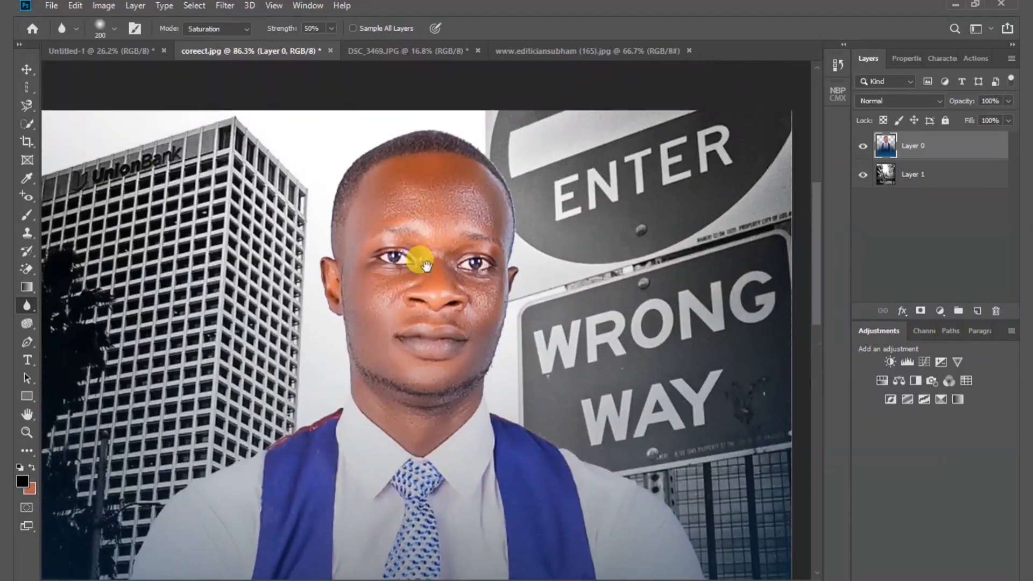
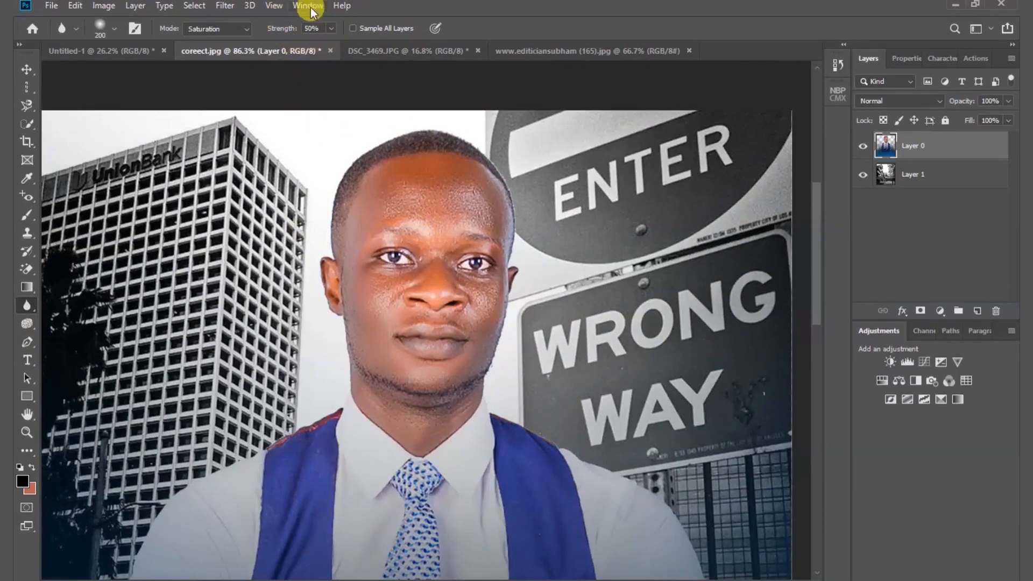
{"action": "left_click", "coordinate": [247, 30]}
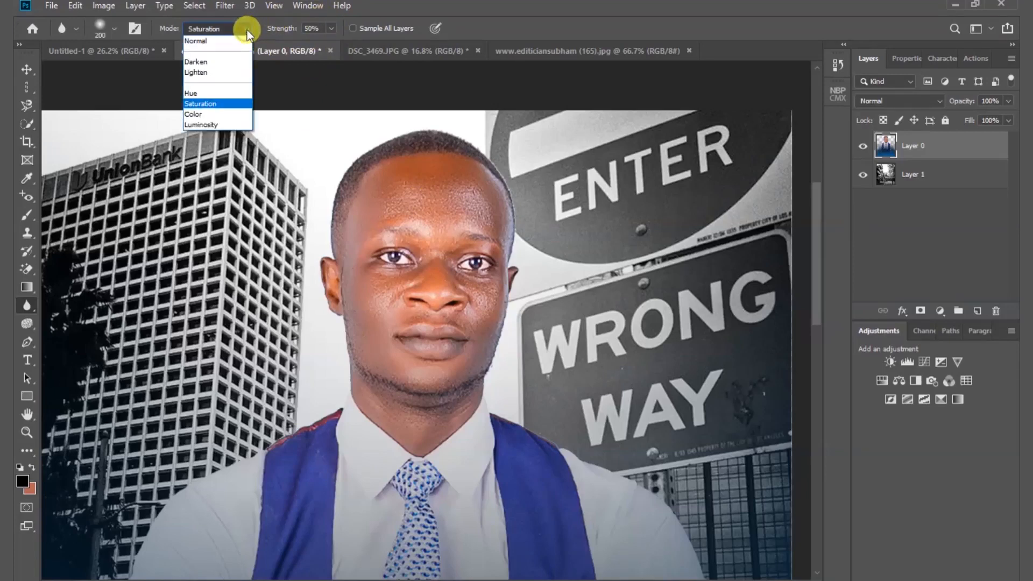
{"action": "left_click", "coordinate": [222, 104]}
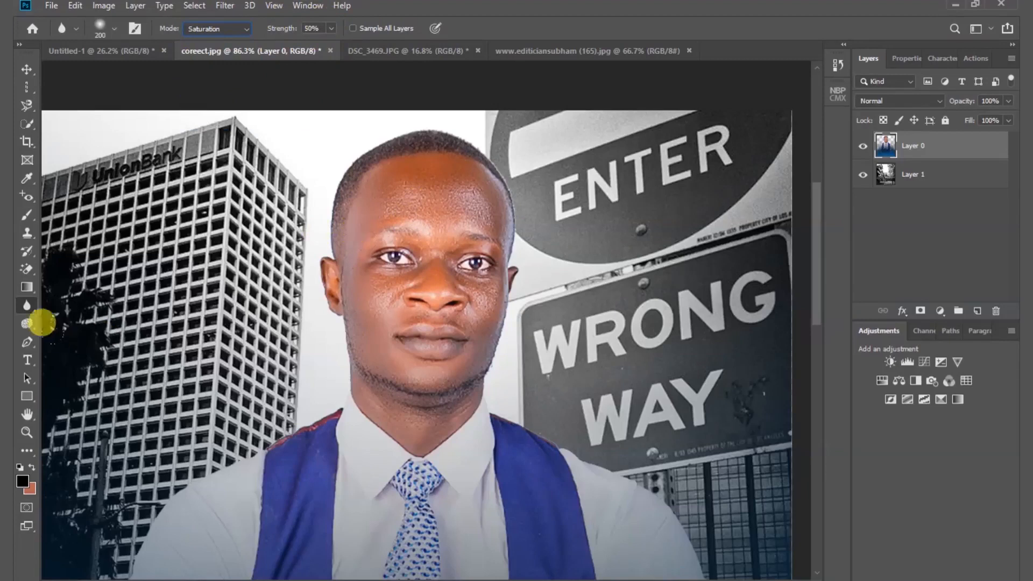
- Try the Sharpen Tool on the man's chin and forehead in Layer 0, and undo the sharpening strokes
{"action": "left_click_drag", "start_coordinate": [26, 305], "coordinate": [81, 321]}
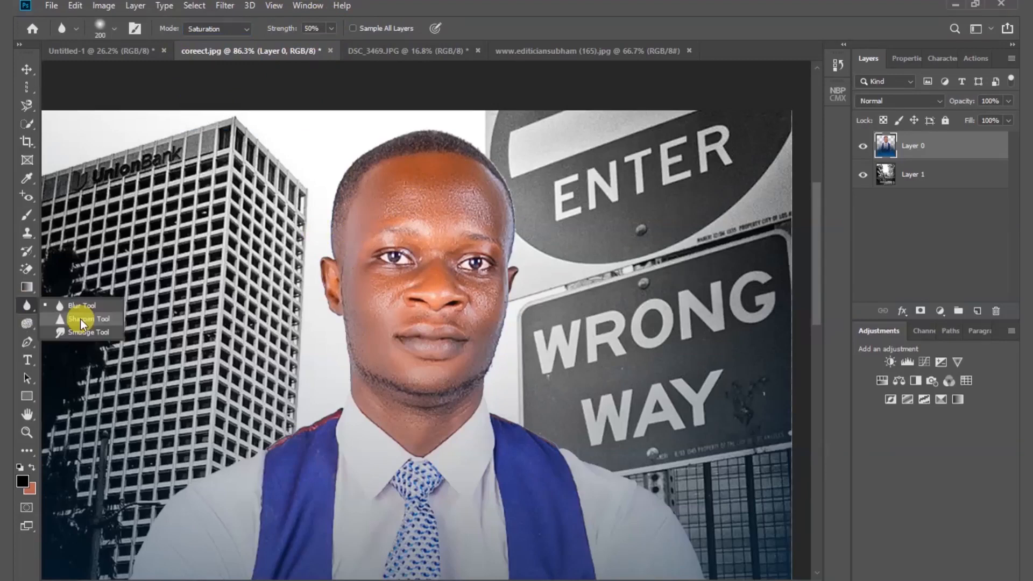
{"action": "left_click", "coordinate": [81, 320]}
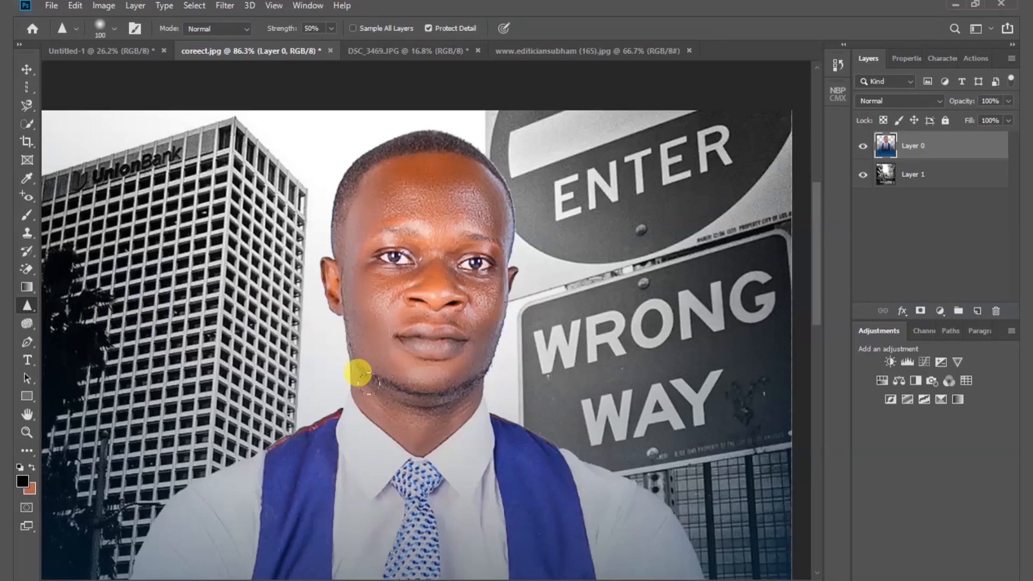
{"action": "left_click_drag", "start_coordinate": [369, 384], "coordinate": [425, 387]}
{"action": "mouse_move", "coordinate": [385, 171]}
{"action": "left_mouse_down"}
{"action": "mouse_move", "coordinate": [430, 175]}
{"action": "mouse_move", "coordinate": [384, 192]}
{"action": "mouse_move", "coordinate": [432, 179]}
{"action": "mouse_move", "coordinate": [414, 188]}
{"action": "mouse_move", "coordinate": [412, 178]}
{"action": "mouse_move", "coordinate": [447, 174]}
{"action": "left_mouse_up"}
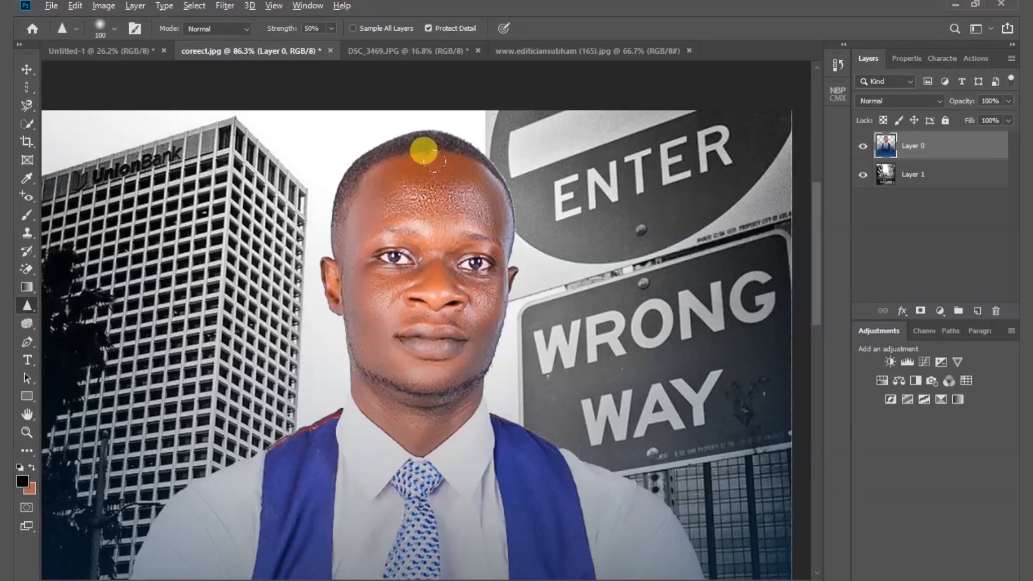
{"action": "scroll", "coordinate": [423, 149], "scroll_direction": "up", "scroll_amount": 4}
{"action": "mouse_move", "coordinate": [326, 173]}
{"action": "left_mouse_down"}
{"action": "mouse_move", "coordinate": [269, 212]}
{"action": "mouse_move", "coordinate": [292, 168]}
{"action": "mouse_move", "coordinate": [256, 209]}
{"action": "mouse_move", "coordinate": [435, 147]}
{"action": "left_mouse_up"}
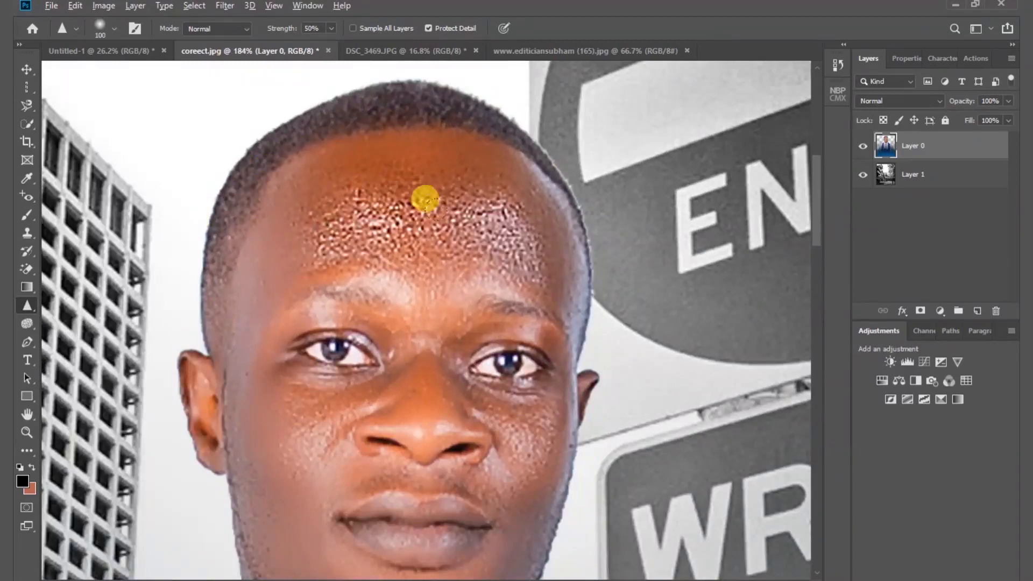
{"action": "scroll", "coordinate": [424, 199], "scroll_direction": "down", "scroll_amount": 2}
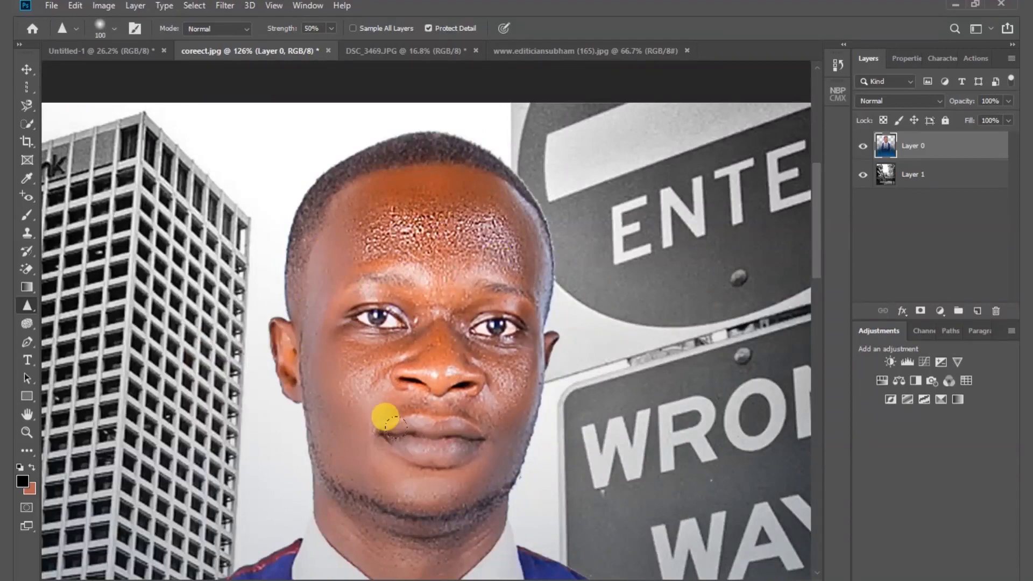
{"action": "key", "text": "ctrl+z"}
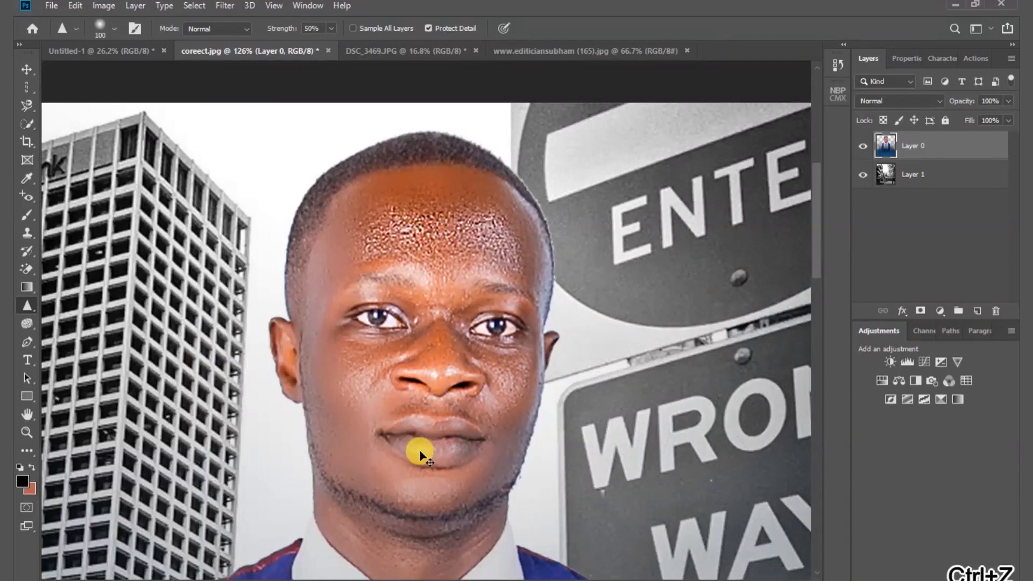
{"action": "key", "text": "ctrl+z"}
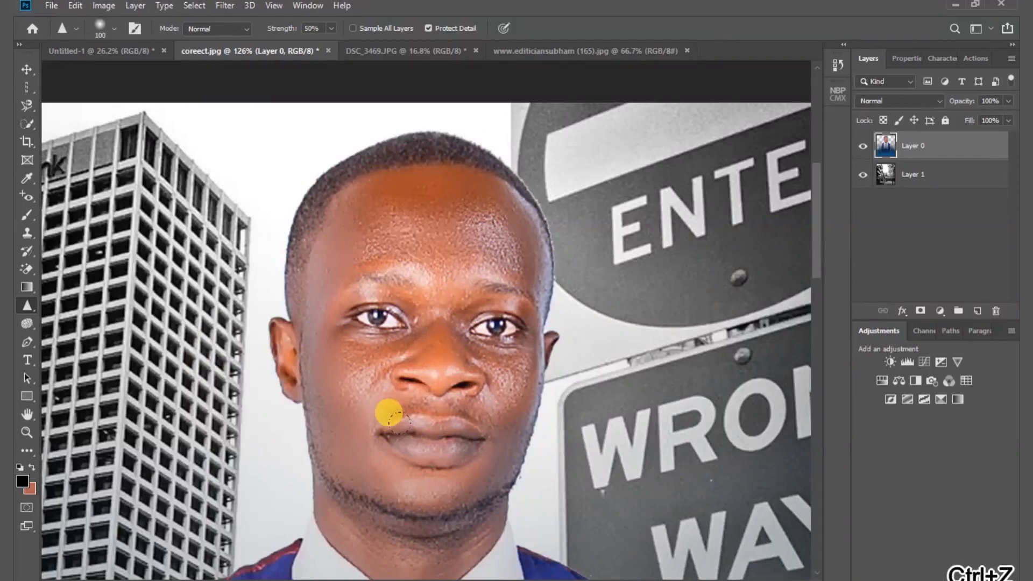
- Try the Smudge Tool with the brush reduced to 125 on the man's eye beside the bank building
{"action": "right_click", "coordinate": [31, 305]}
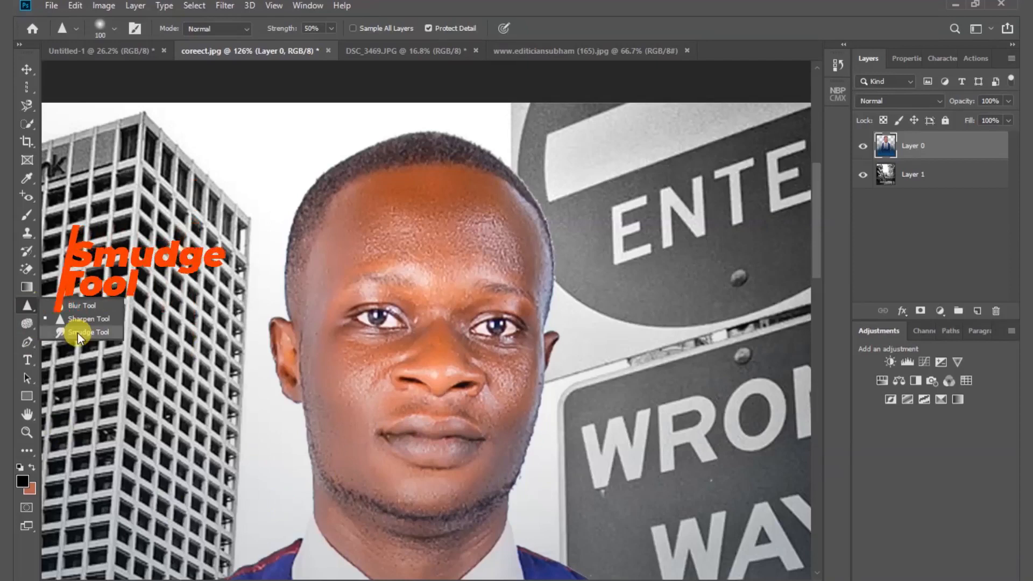
{"action": "left_click", "coordinate": [77, 334]}
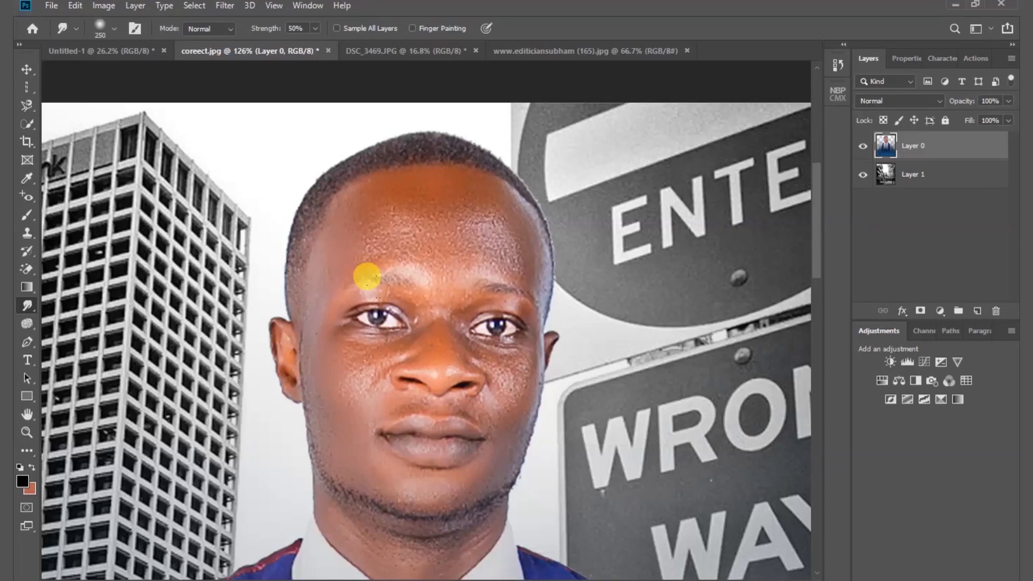
{"action": "key", "text": "bracketleft"}
{"action": "key", "text": "bracketleft"}
{"action": "key", "text": "bracketleft"}
{"action": "key", "text": "bracketleft"}
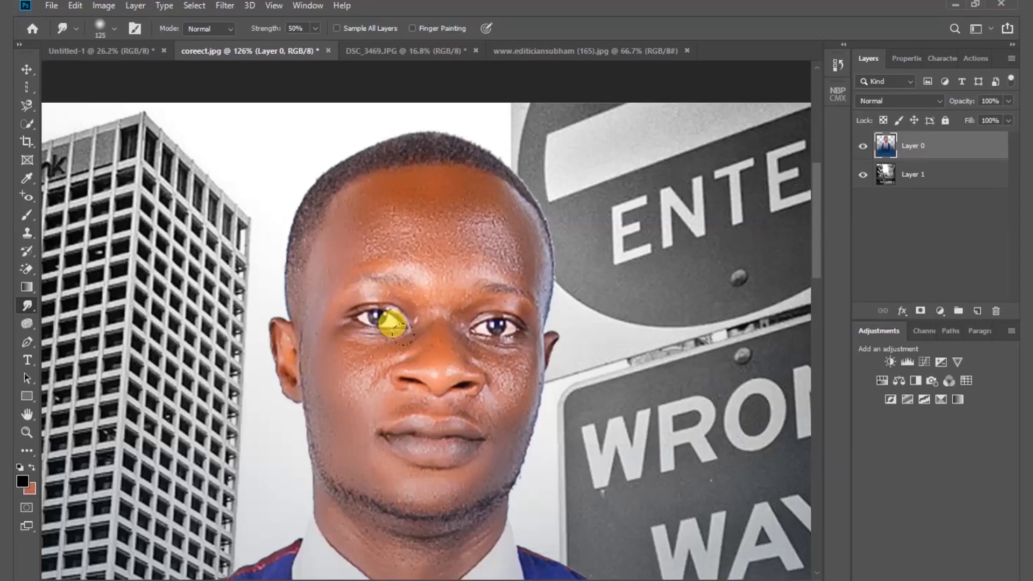
{"action": "mouse_move", "coordinate": [396, 326]}
{"action": "left_mouse_down"}
{"action": "mouse_move", "coordinate": [426, 326]}
{"action": "mouse_move", "coordinate": [335, 319]}
{"action": "mouse_move", "coordinate": [381, 323]}
{"action": "left_mouse_up"}
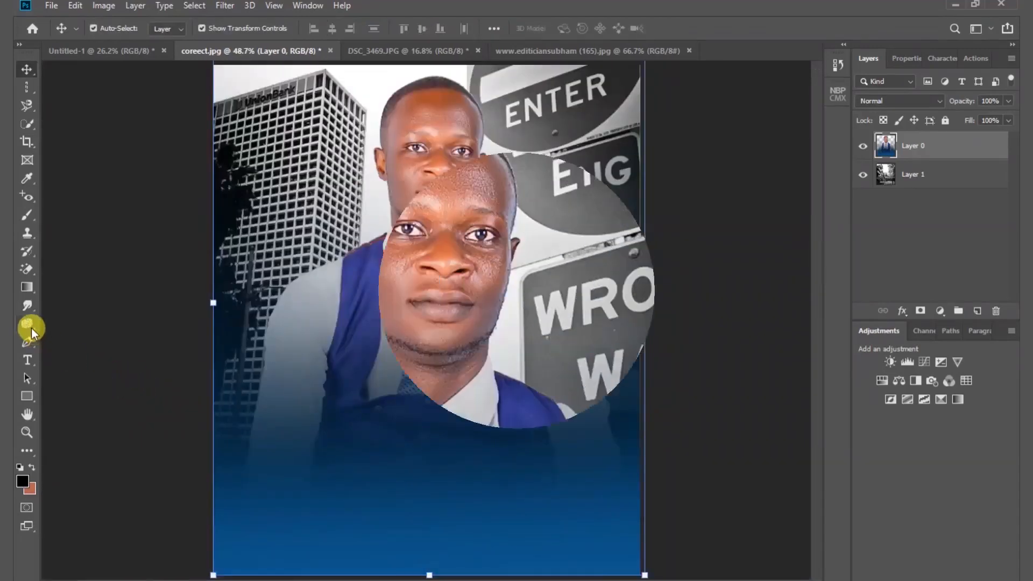
- Brighten the man's face in Layer 0 using the Dodge Tool with the Highlights range and 50% exposure
{"action": "right_click", "coordinate": [30, 326]}
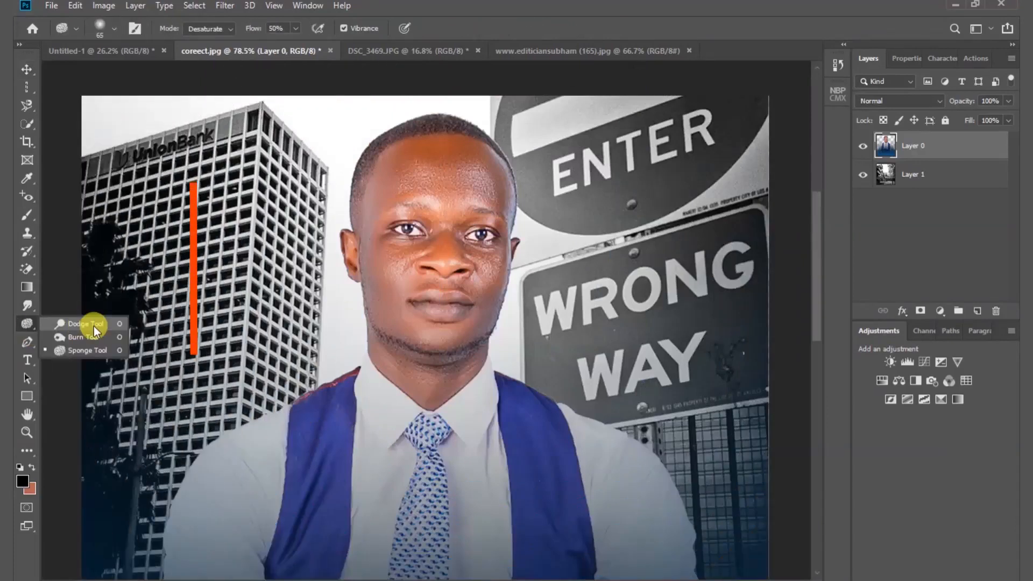
{"action": "left_click", "coordinate": [93, 327]}
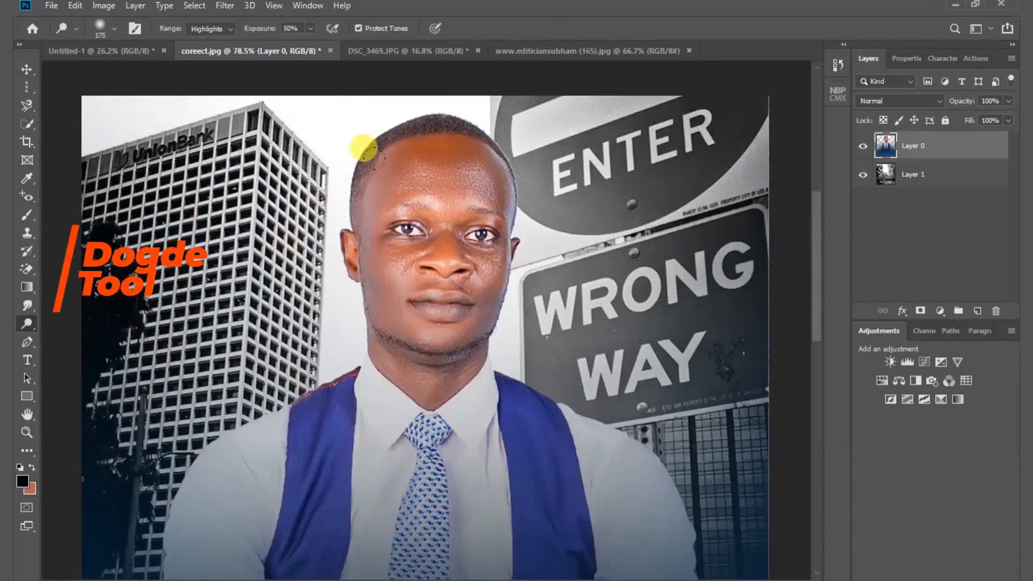
{"action": "mouse_move", "coordinate": [371, 153]}
{"action": "left_mouse_down"}
{"action": "mouse_move", "coordinate": [450, 146]}
{"action": "mouse_move", "coordinate": [430, 222]}
{"action": "mouse_move", "coordinate": [433, 275]}
{"action": "mouse_move", "coordinate": [407, 205]}
{"action": "mouse_move", "coordinate": [392, 205]}
{"action": "mouse_move", "coordinate": [373, 266]}
{"action": "mouse_move", "coordinate": [421, 308]}
{"action": "mouse_move", "coordinate": [403, 338]}
{"action": "mouse_move", "coordinate": [347, 302]}
{"action": "left_mouse_up"}
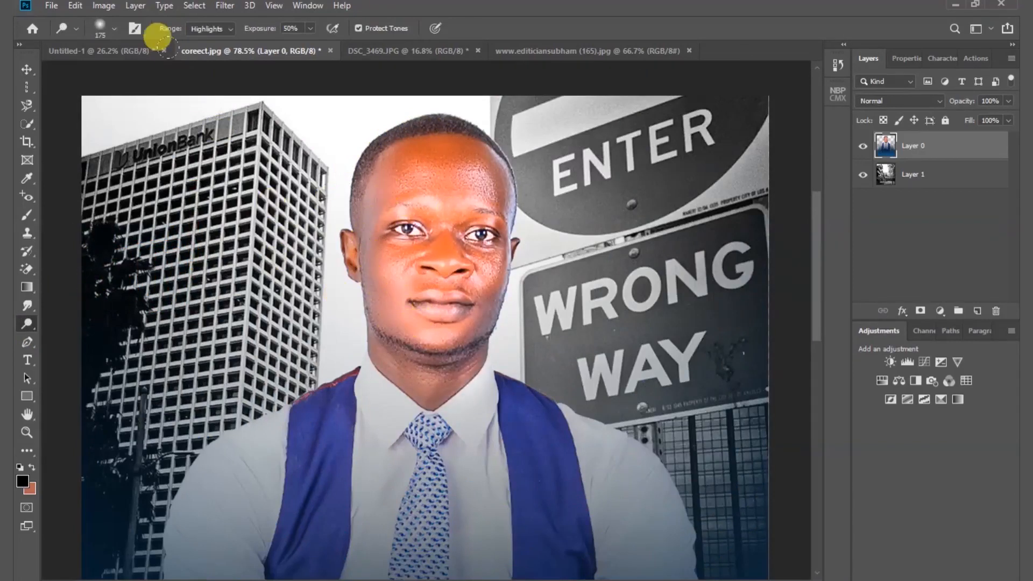
- Change the Dodge Tool's range to Midtones and undo the dodging strokes on the man's face
{"action": "left_click", "coordinate": [232, 28]}
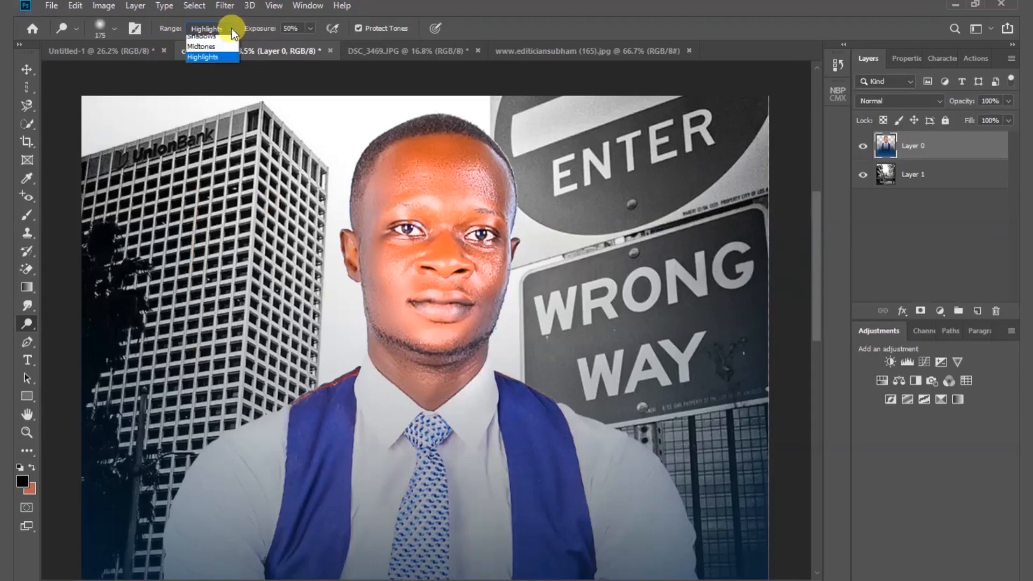
{"action": "left_click", "coordinate": [204, 51]}
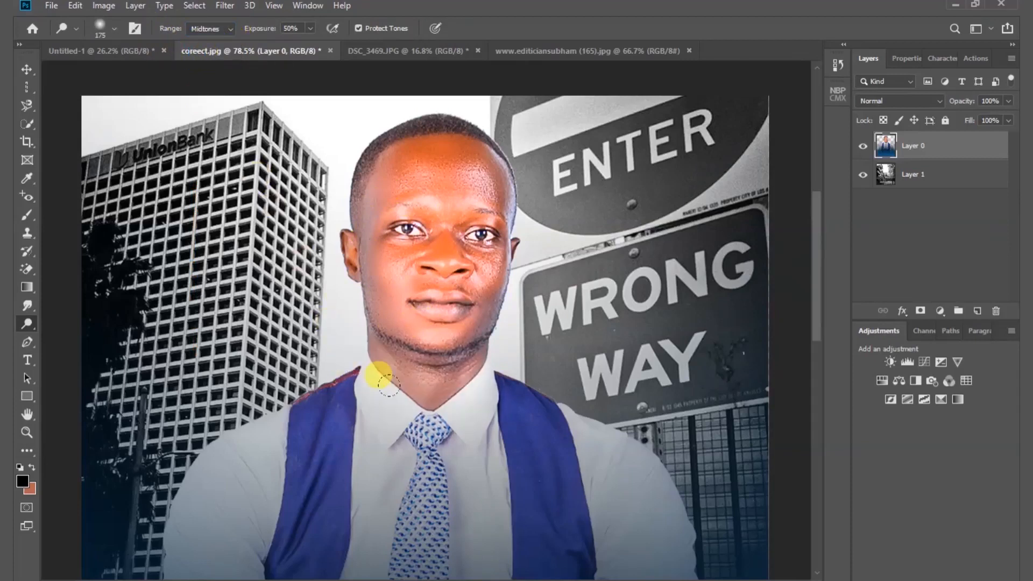
{"action": "key", "text": "ctrl+z"}
{"action": "key", "text": "ctrl+z"}
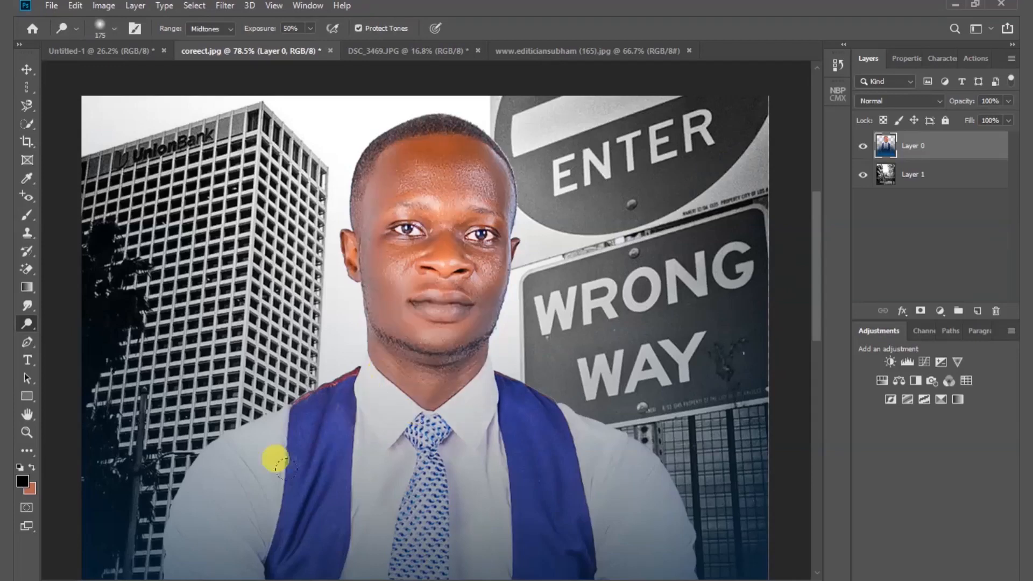
- Try darkening the man's face using the Burn Tool with a size 175 brush and Midtones range, and undo it
{"action": "left_click_drag", "start_coordinate": [33, 327], "coordinate": [76, 340]}
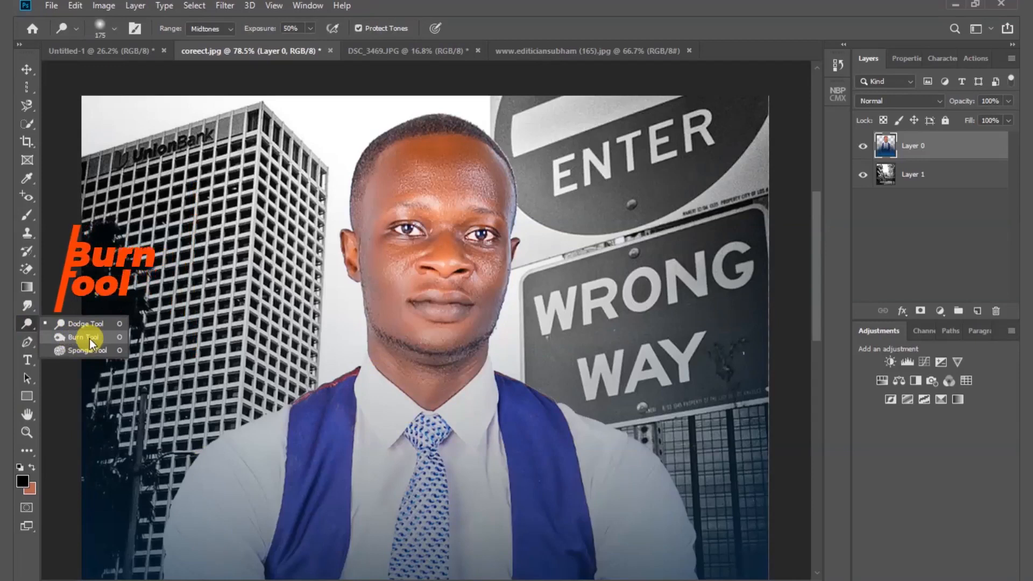
{"action": "left_click", "coordinate": [90, 338]}
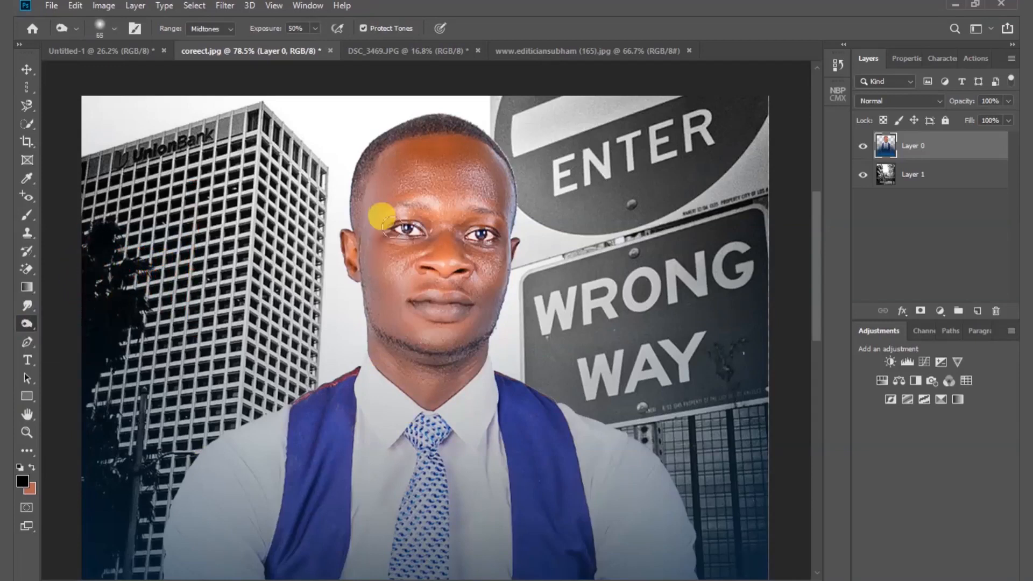
{"action": "key", "text": "bracketright"}
{"action": "key", "text": "bracketright"}
{"action": "key", "text": "bracketright"}
{"action": "key", "text": "bracketright"}
{"action": "key", "text": "bracketright"}
{"action": "key", "text": "bracketright"}
{"action": "key", "text": "bracketright"}
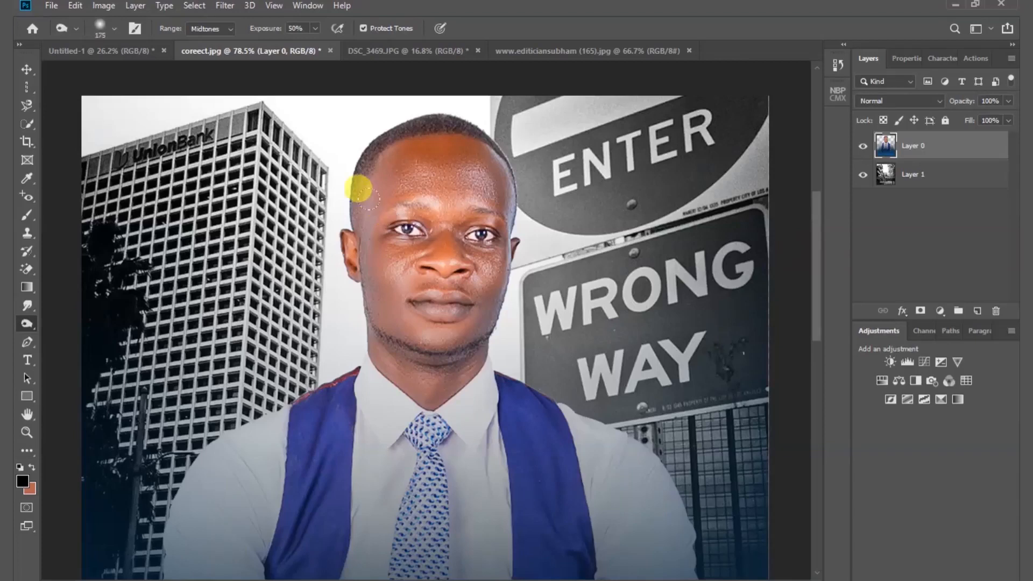
{"action": "mouse_move", "coordinate": [353, 148]}
{"action": "left_mouse_down"}
{"action": "mouse_move", "coordinate": [454, 147]}
{"action": "mouse_move", "coordinate": [435, 171]}
{"action": "mouse_move", "coordinate": [375, 173]}
{"action": "mouse_move", "coordinate": [363, 206]}
{"action": "mouse_move", "coordinate": [454, 236]}
{"action": "mouse_move", "coordinate": [383, 269]}
{"action": "mouse_move", "coordinate": [406, 286]}
{"action": "mouse_move", "coordinate": [444, 292]}
{"action": "mouse_move", "coordinate": [451, 325]}
{"action": "mouse_move", "coordinate": [416, 341]}
{"action": "mouse_move", "coordinate": [378, 318]}
{"action": "mouse_move", "coordinate": [421, 236]}
{"action": "mouse_move", "coordinate": [422, 200]}
{"action": "mouse_move", "coordinate": [401, 325]}
{"action": "mouse_move", "coordinate": [372, 340]}
{"action": "mouse_move", "coordinate": [352, 374]}
{"action": "mouse_move", "coordinate": [384, 316]}
{"action": "left_mouse_up"}
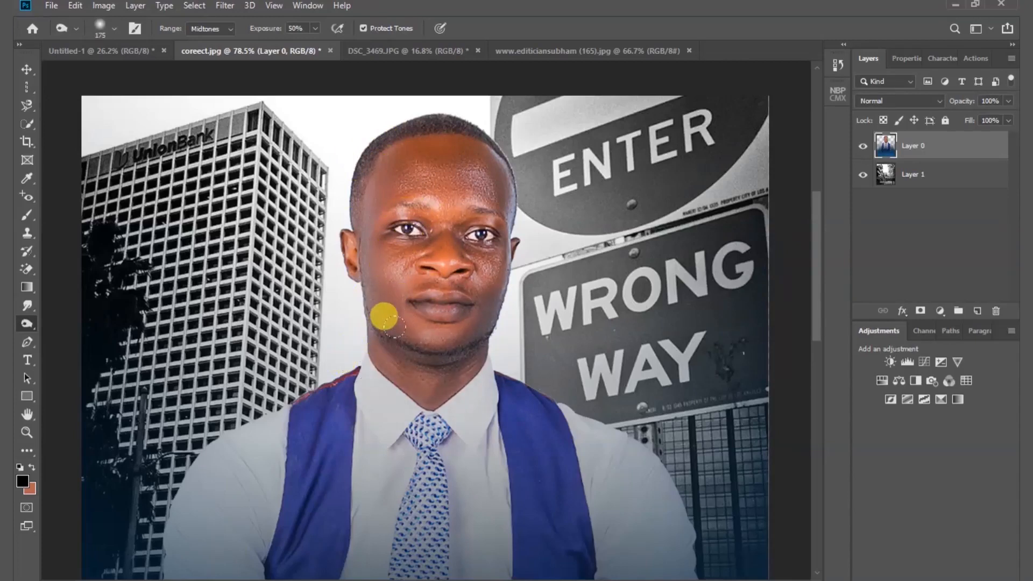
{"action": "key", "text": "ctrl+z"}
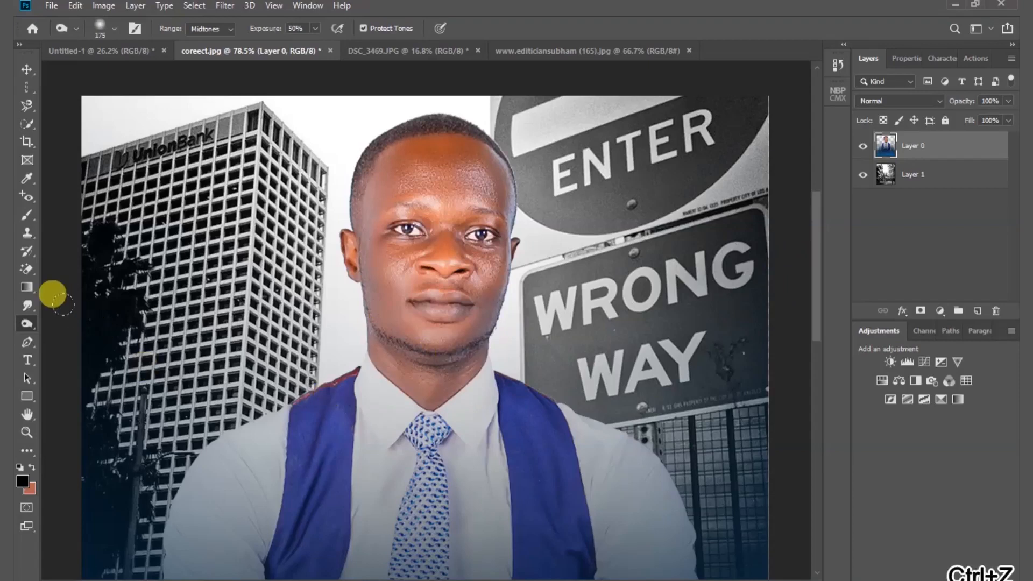
- Switch to the Sponge Tool in Desaturate mode and enlarge its brush to 175 for the man's face
{"action": "left_click", "coordinate": [32, 324]}
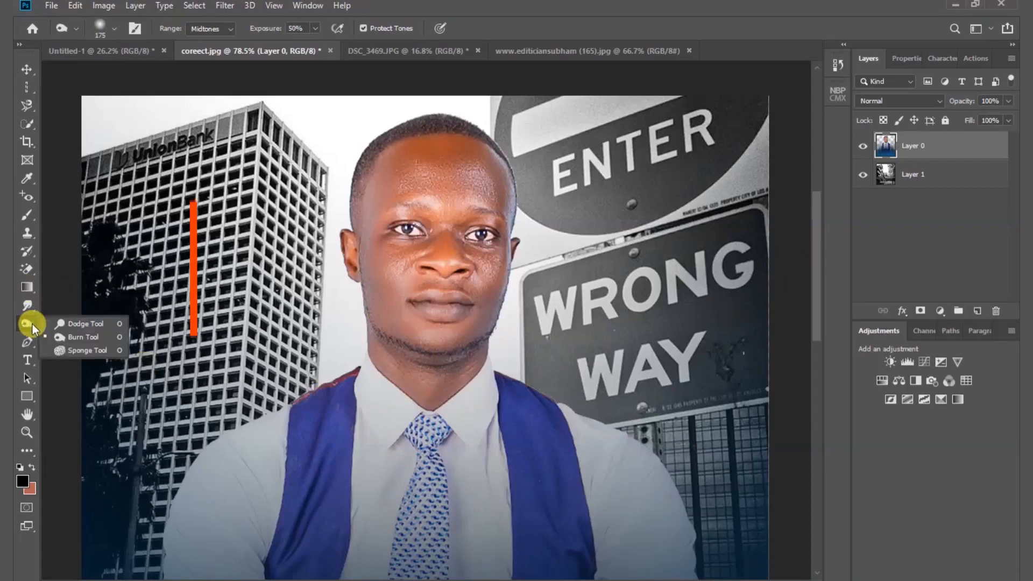
{"action": "left_click", "coordinate": [95, 351]}
{"action": "left_click", "coordinate": [412, 223]}
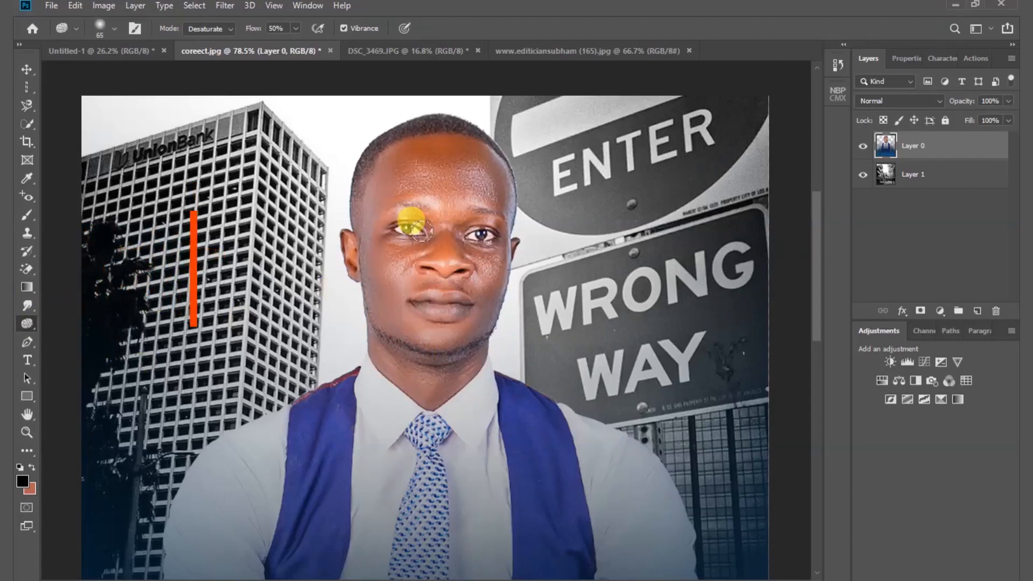
{"action": "key", "text": "bracketright"}
{"action": "key", "text": "bracketright"}
{"action": "key", "text": "bracketright"}
{"action": "key", "text": "bracketright"}
{"action": "key", "text": "bracketright"}
{"action": "key", "text": "bracketright"}
{"action": "key", "text": "bracketright"}
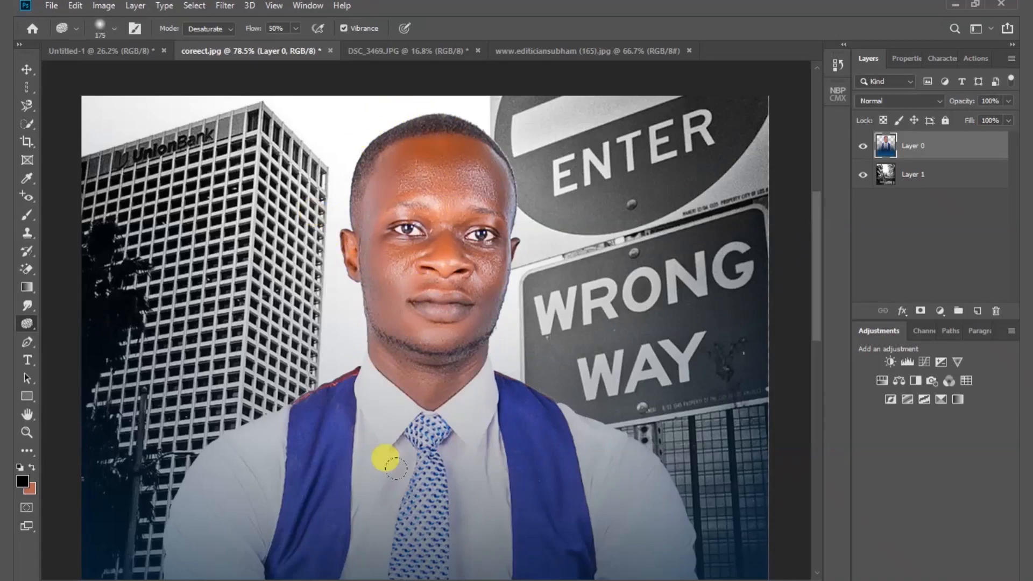
- Draw a closed straight-segment path around the man's head and neck with the Pen Tool in Path mode
{"action": "left_click", "coordinate": [27, 342]}
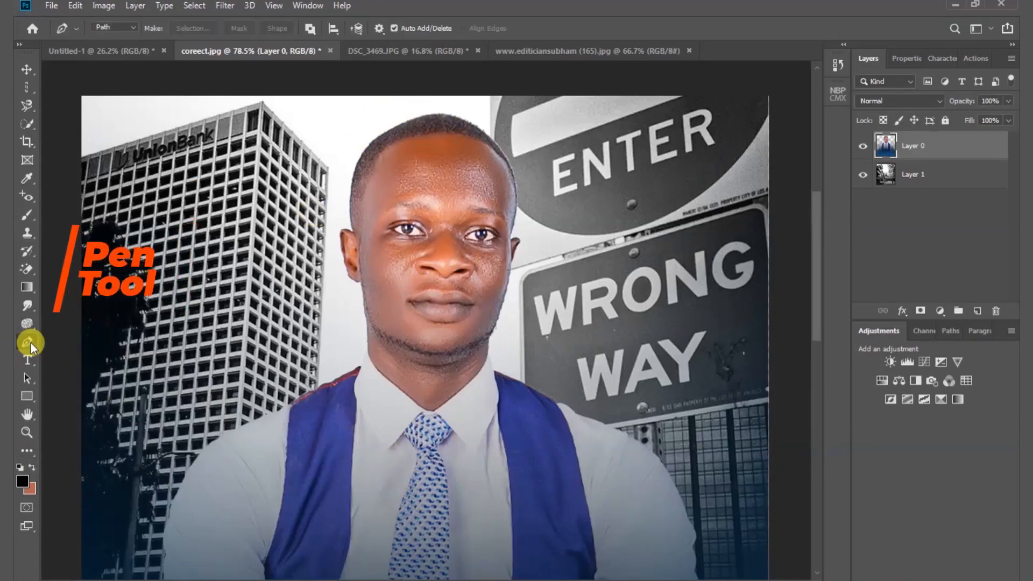
{"action": "left_click", "coordinate": [349, 115]}
{"action": "left_click", "coordinate": [305, 146]}
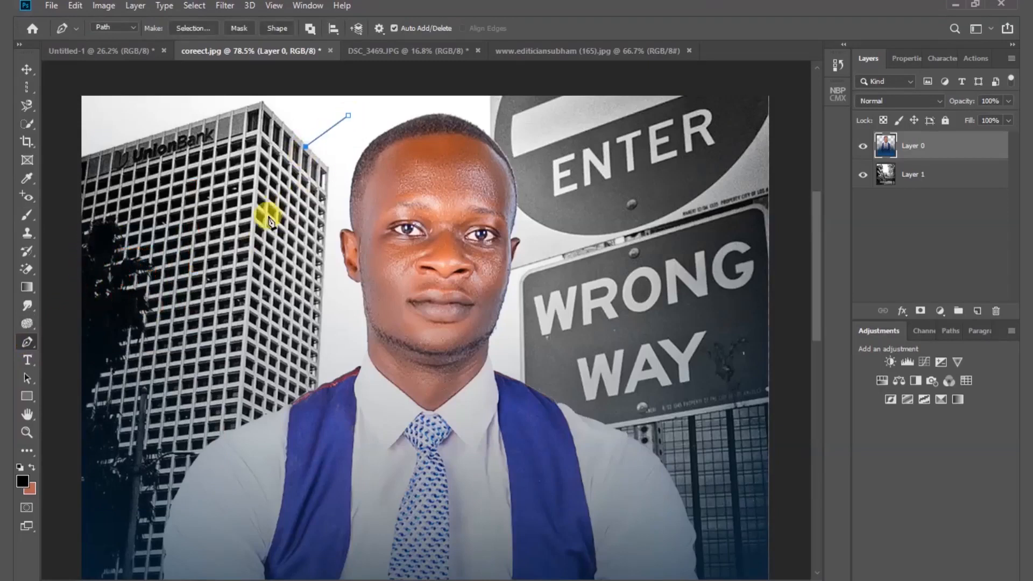
{"action": "left_click", "coordinate": [266, 219]}
{"action": "left_click", "coordinate": [300, 285]}
{"action": "left_click", "coordinate": [344, 333]}
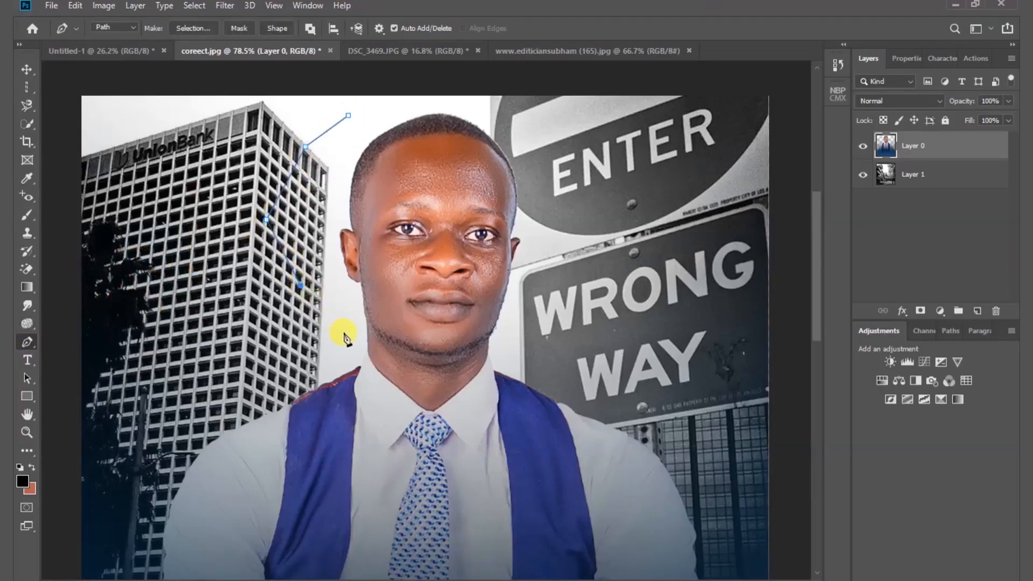
{"action": "left_click", "coordinate": [403, 371]}
{"action": "left_click", "coordinate": [494, 375]}
{"action": "left_click", "coordinate": [528, 336]}
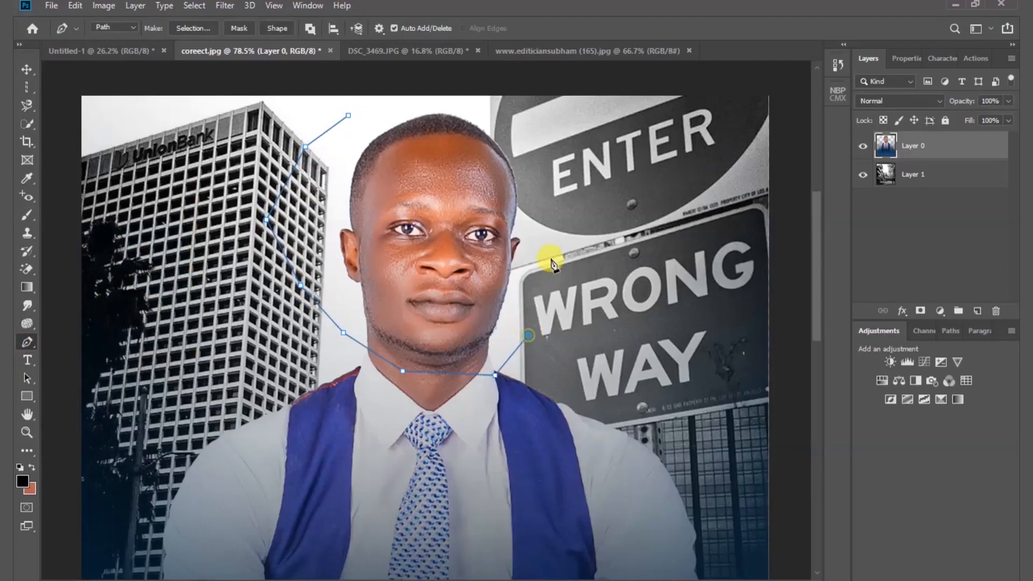
{"action": "left_click", "coordinate": [554, 227]}
{"action": "left_click", "coordinate": [548, 141]}
{"action": "left_click", "coordinate": [479, 103]}
{"action": "left_click", "coordinate": [392, 102]}
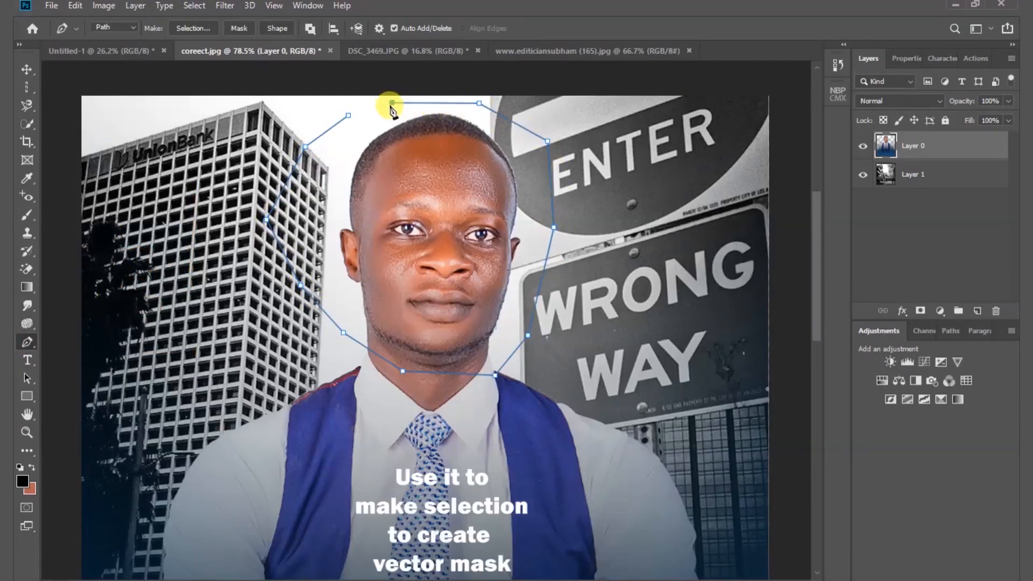
{"action": "left_click", "coordinate": [348, 115]}
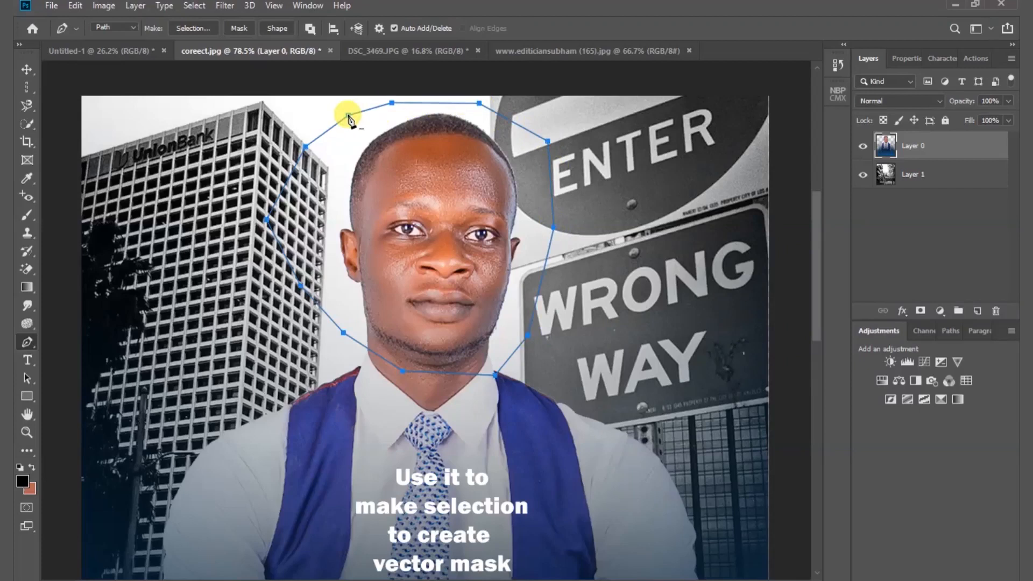
- Create a vector mask on Layer 0 from the closed path around the man's head
{"action": "right_click", "coordinate": [408, 187]}
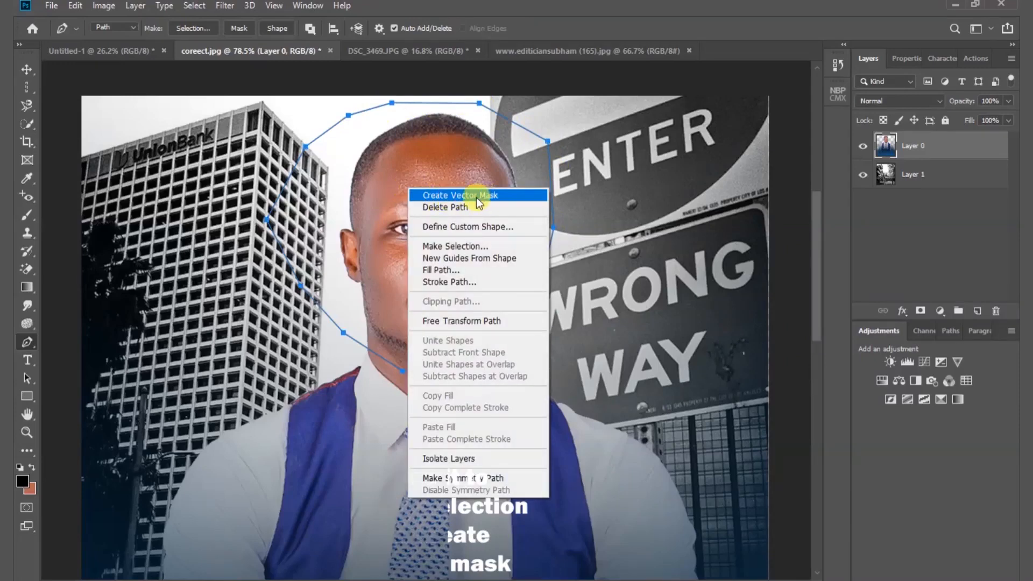
{"action": "left_click", "coordinate": [490, 196]}
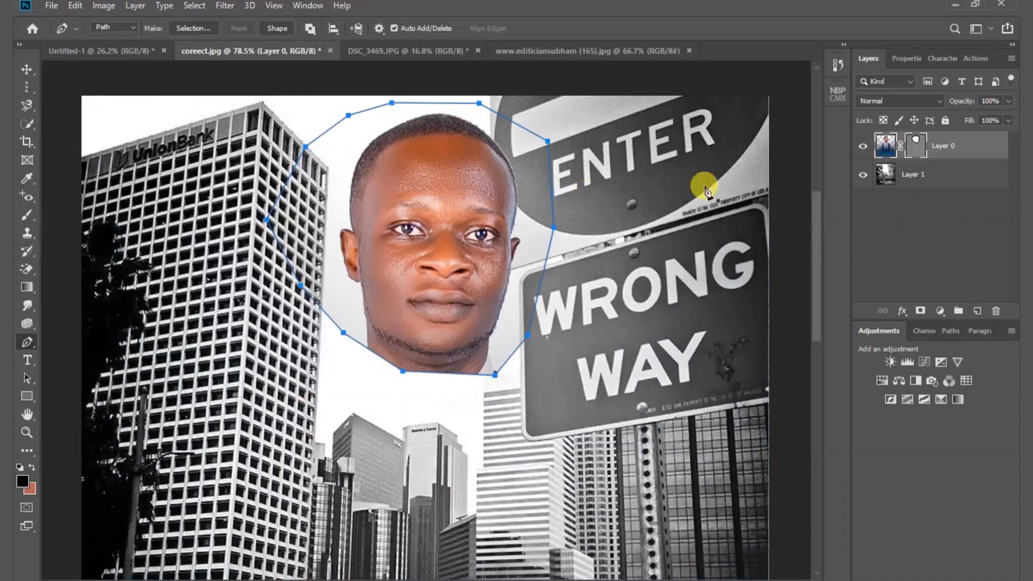
- Move the masked head lower over the cityscape and hide Layer 1
{"action": "left_click", "coordinate": [32, 74]}
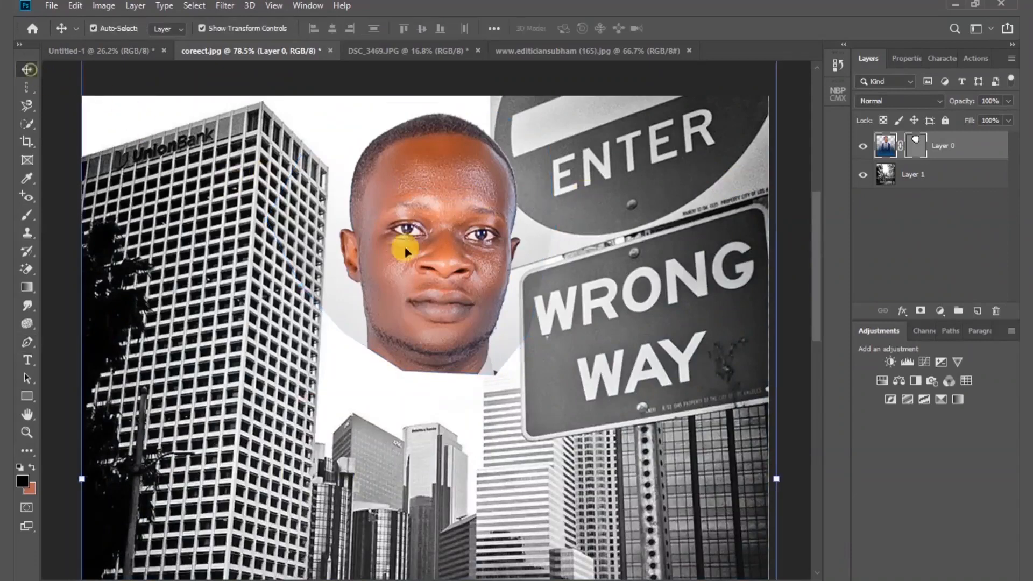
{"action": "left_click_drag", "start_coordinate": [442, 199], "coordinate": [483, 281]}
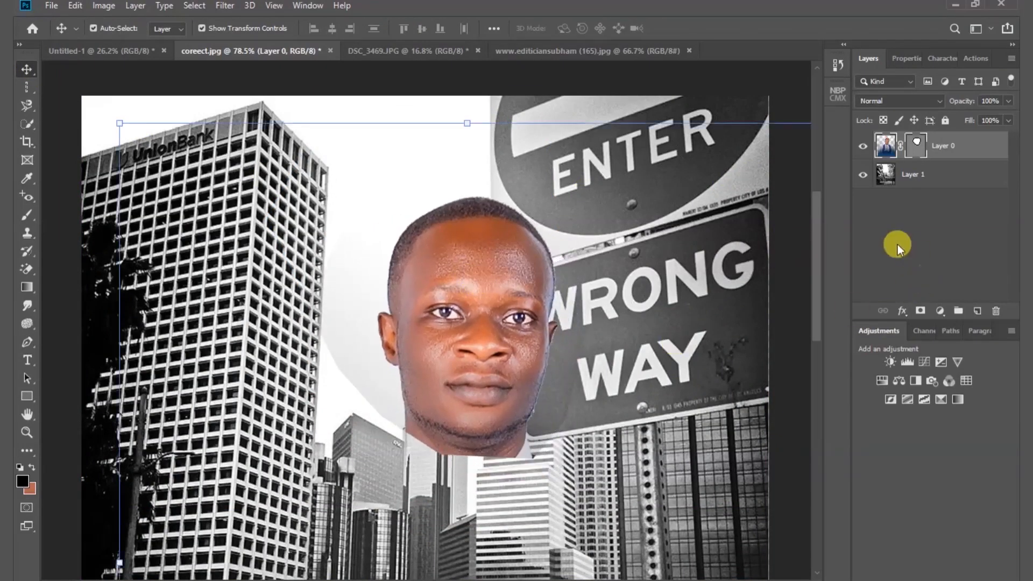
{"action": "left_click", "coordinate": [862, 173]}
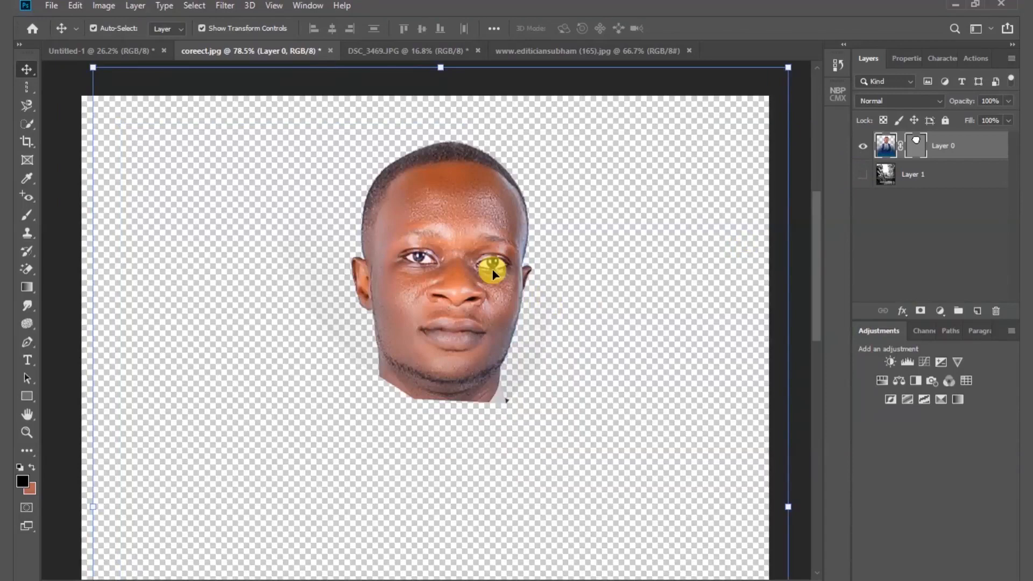
- Undo the head move, the hiding of Layer 1 and the vector mask on Layer 0
{"action": "key", "text": "ctrl+z"}
{"action": "key", "text": "ctrl+z"}
{"action": "key", "text": "ctrl+z"}
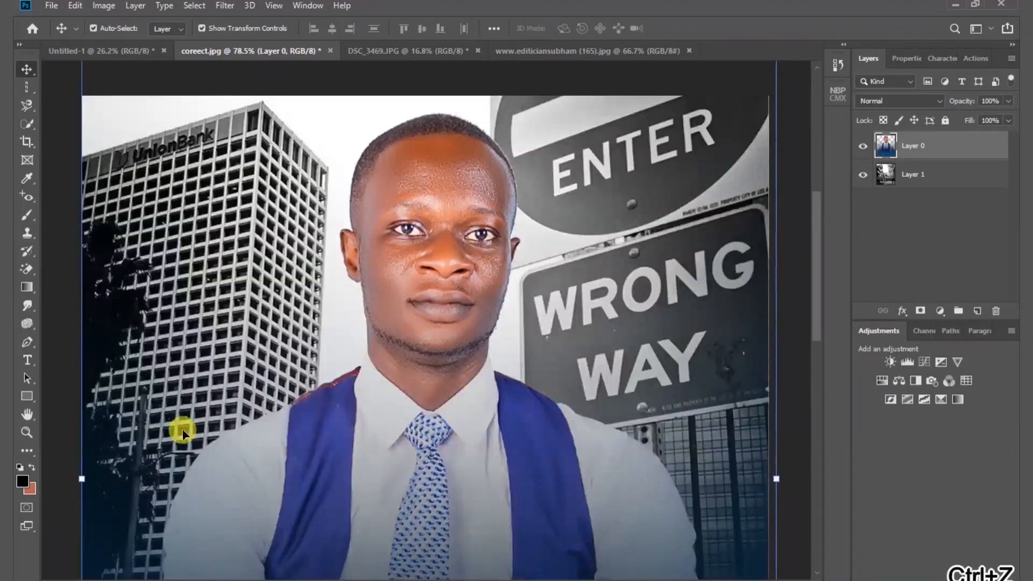
- Add the horizontal text HAPPY BIRTHDAY on two lines over the blue area below the man
{"action": "left_click", "coordinate": [28, 360]}
{"action": "key", "text": "ctrl+0"}
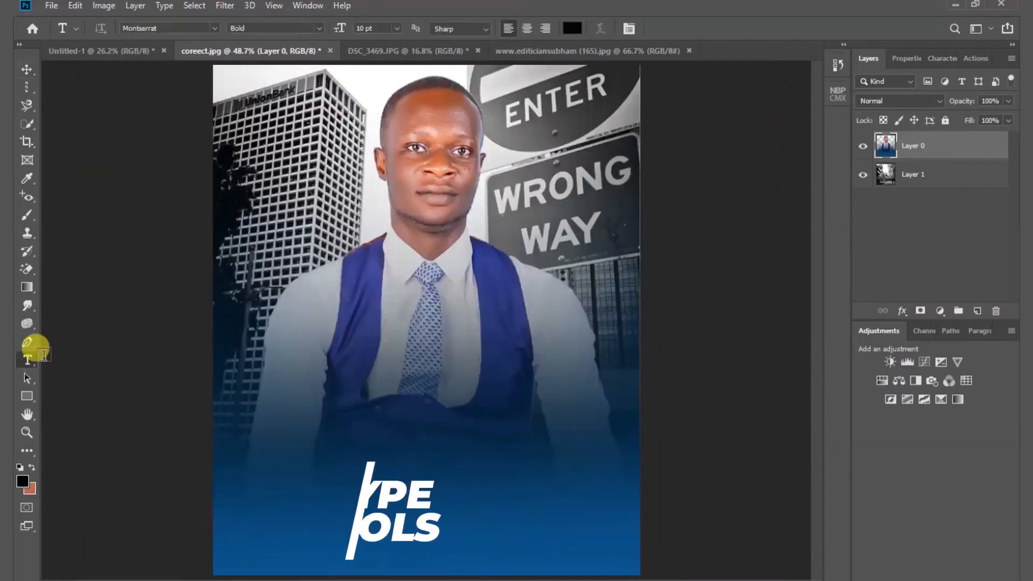
{"action": "left_click", "coordinate": [30, 360]}
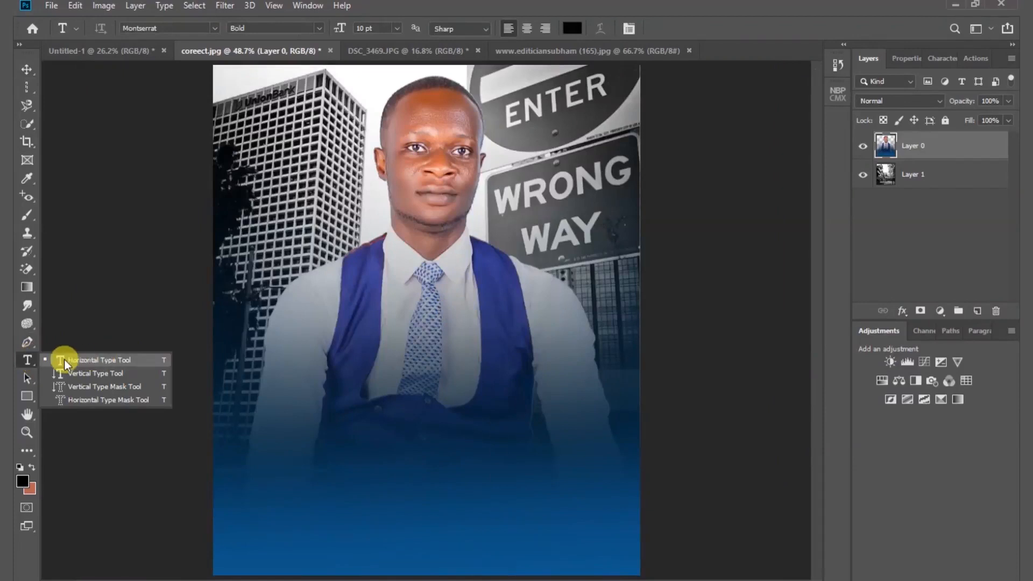
{"action": "left_click", "coordinate": [114, 363]}
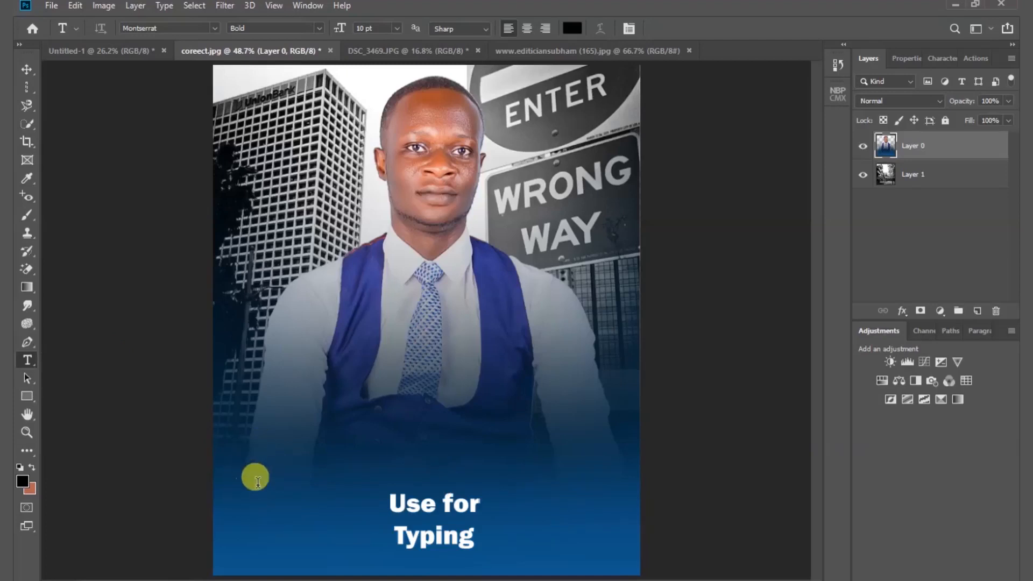
{"action": "left_click", "coordinate": [257, 481]}
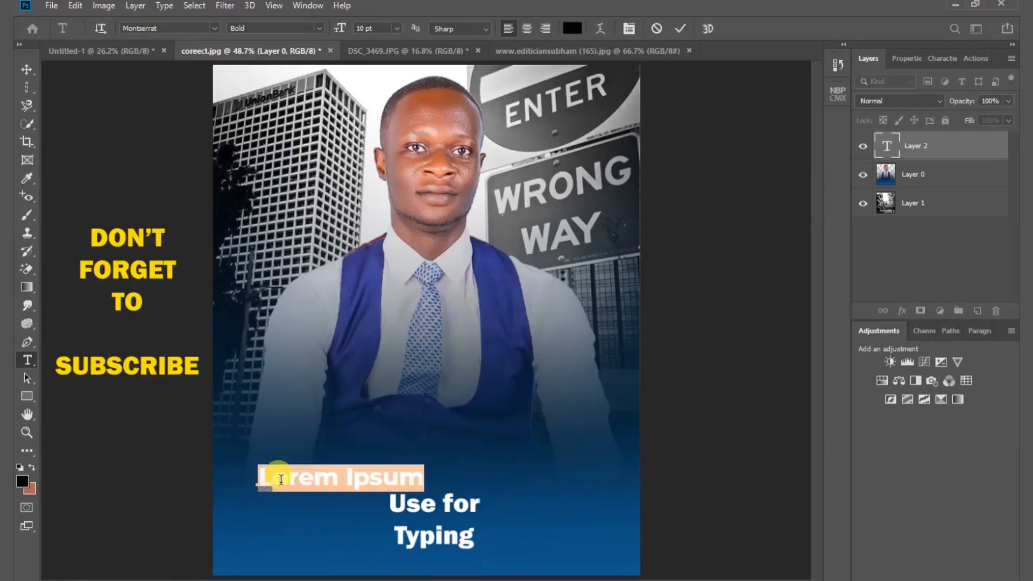
{"action": "type", "text": "HAPPY "}
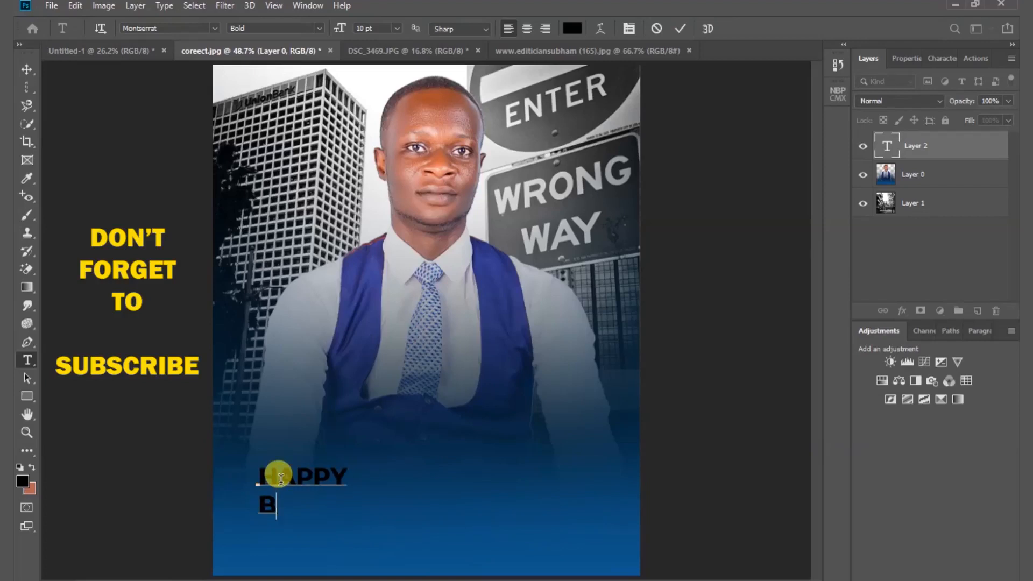
{"action": "type", "text": "BIRTHDAY"}
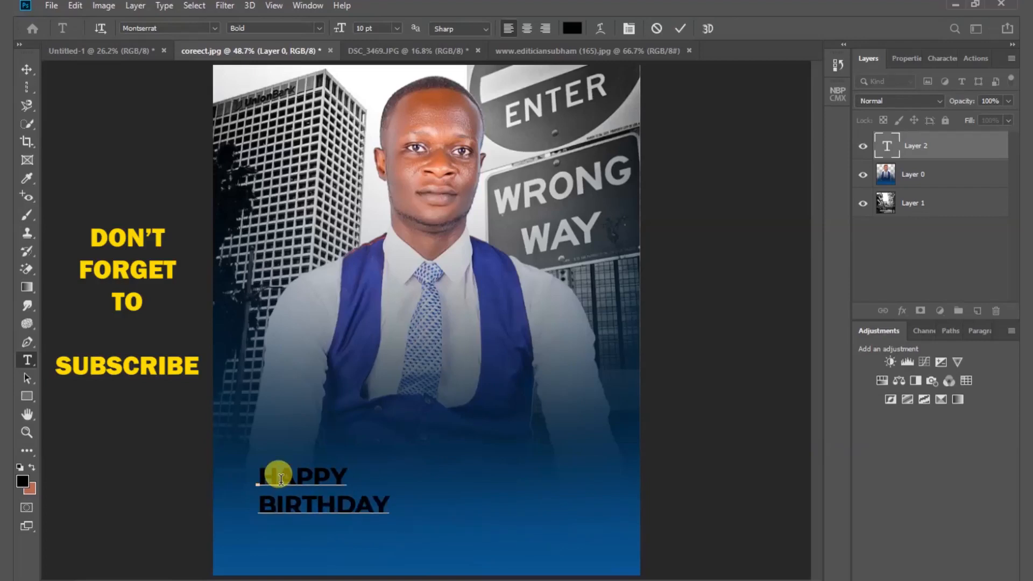
{"action": "left_click", "coordinate": [680, 29]}
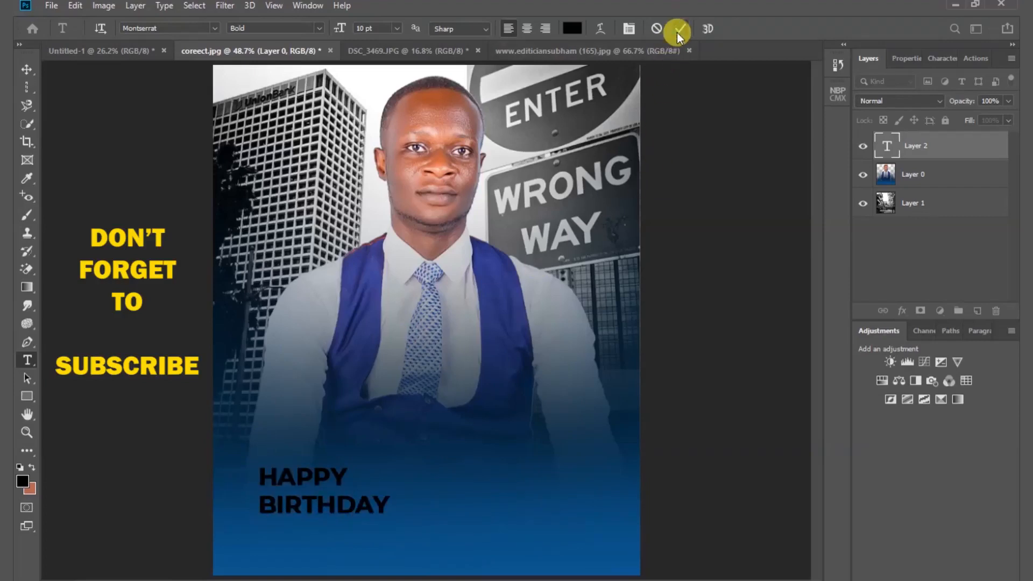
- Center-align the HAPPY BIRTHDAY text in the middle of the blue area and enlarge it to about 18.69 pt with 15.96 pt leading
{"action": "left_click", "coordinate": [26, 71]}
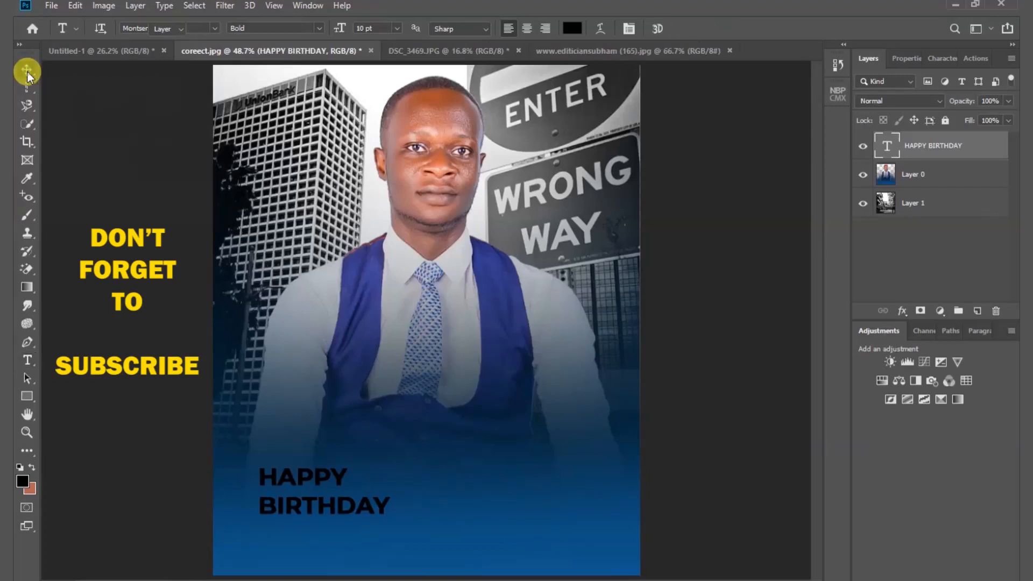
{"action": "left_click_drag", "start_coordinate": [305, 489], "coordinate": [392, 482]}
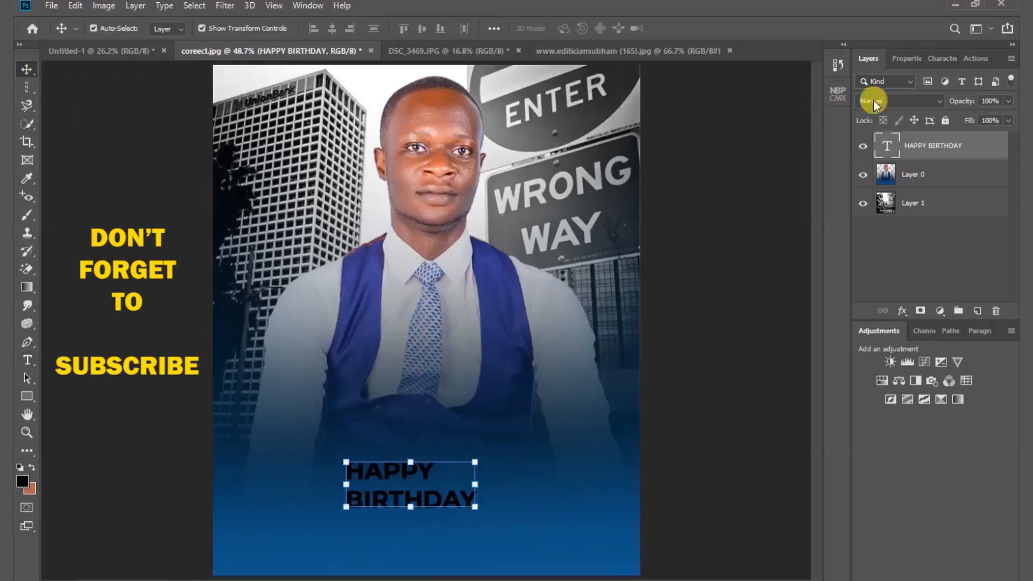
{"action": "left_click", "coordinate": [906, 58]}
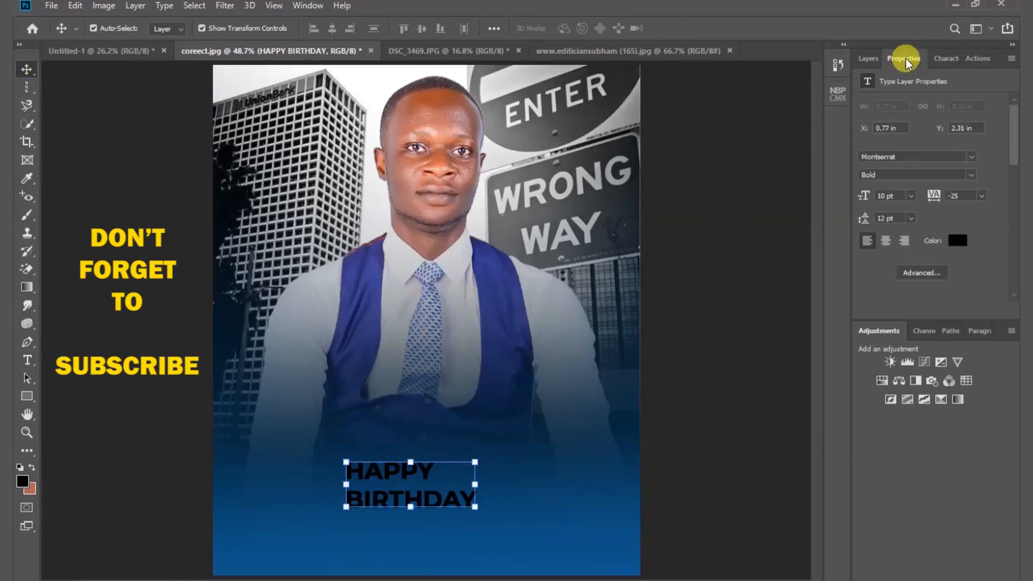
{"action": "left_click", "coordinate": [887, 242]}
{"action": "left_click_drag", "start_coordinate": [339, 487], "coordinate": [558, 474]}
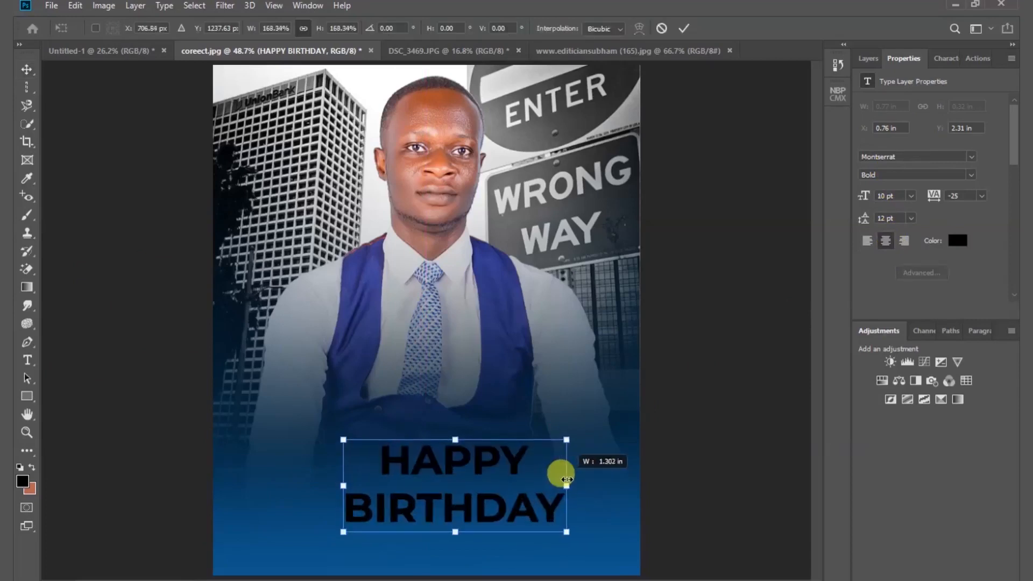
{"action": "left_click_drag", "start_coordinate": [339, 482], "coordinate": [291, 479]}
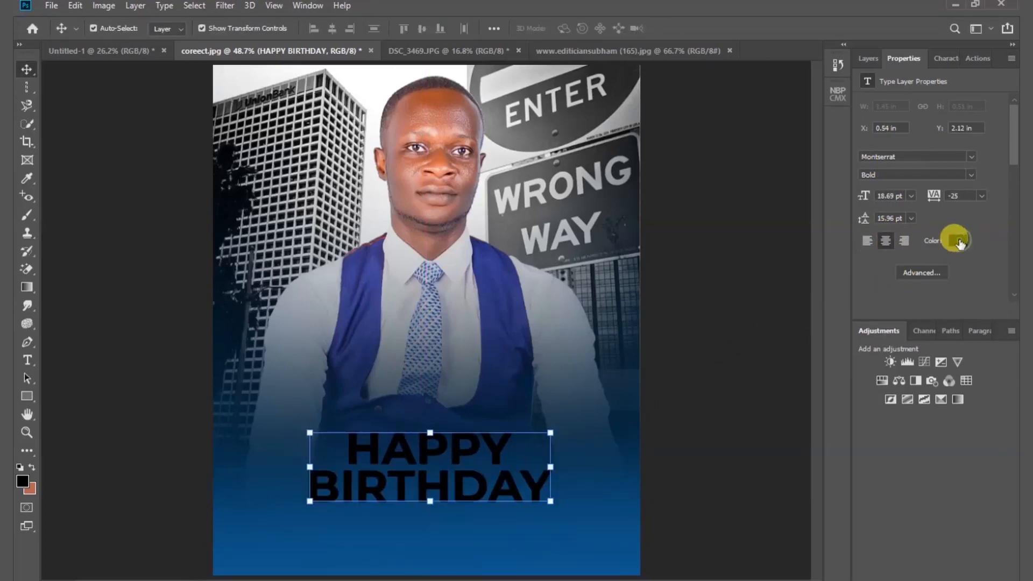
- Change the HAPPY BIRTHDAY text color to white
{"action": "left_click", "coordinate": [960, 241]}
{"action": "left_click", "coordinate": [672, 158]}
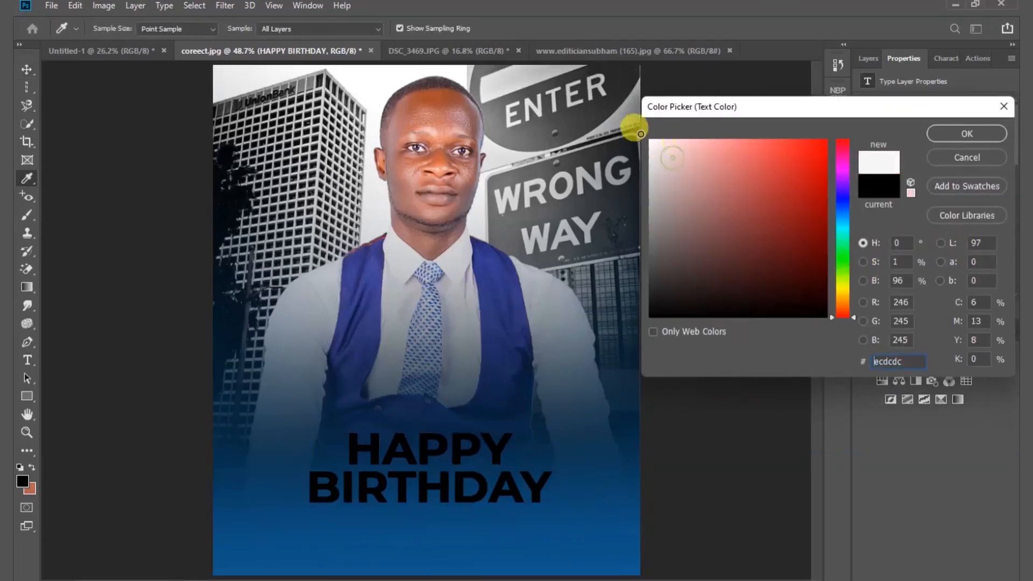
{"action": "left_click", "coordinate": [945, 134]}
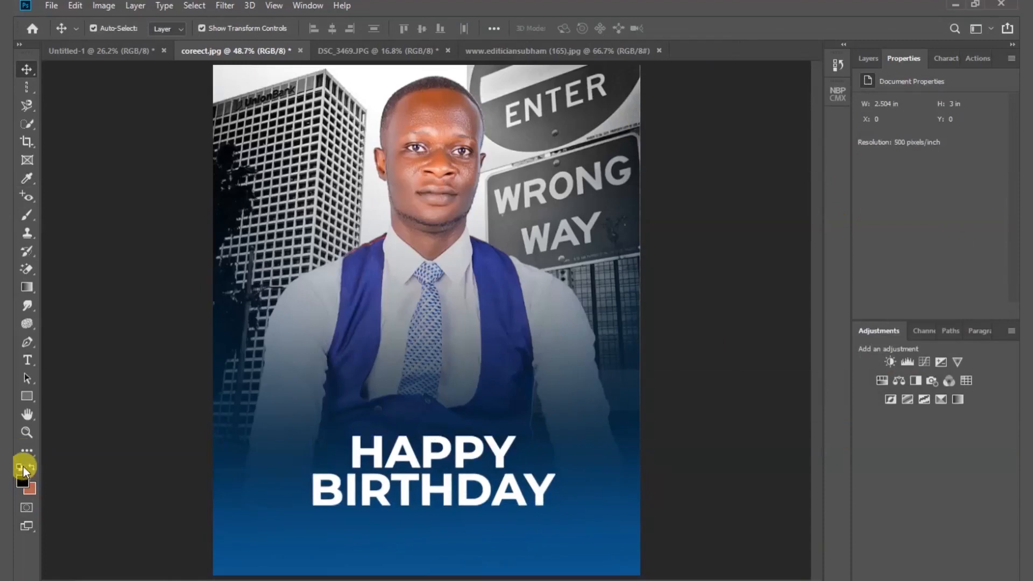
- Add the vertical text BEAUTY MOUNTAINS IMAGES along the left edge of the photo with the Vertical Type Tool
{"action": "left_click", "coordinate": [28, 360]}
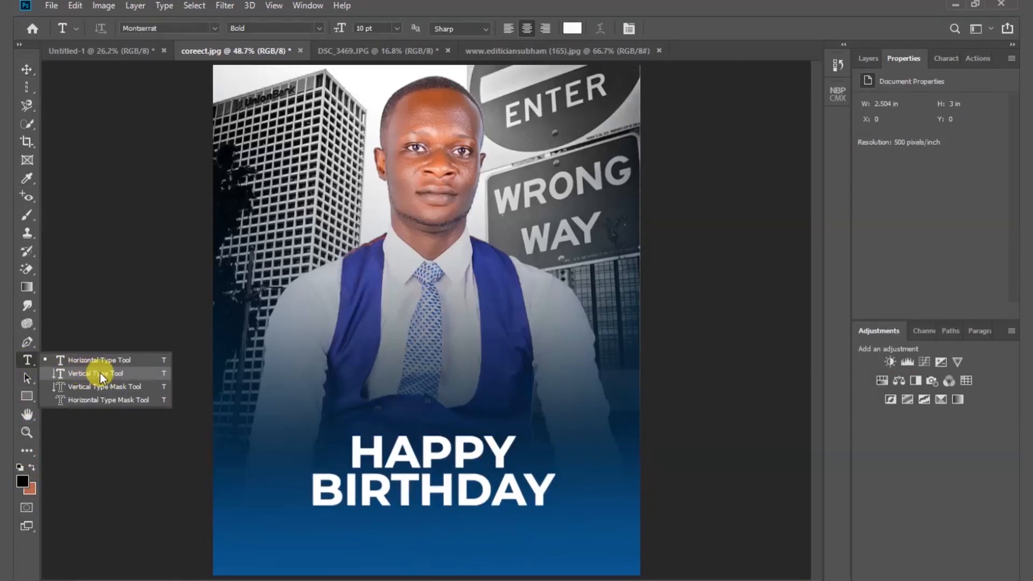
{"action": "left_click", "coordinate": [103, 374]}
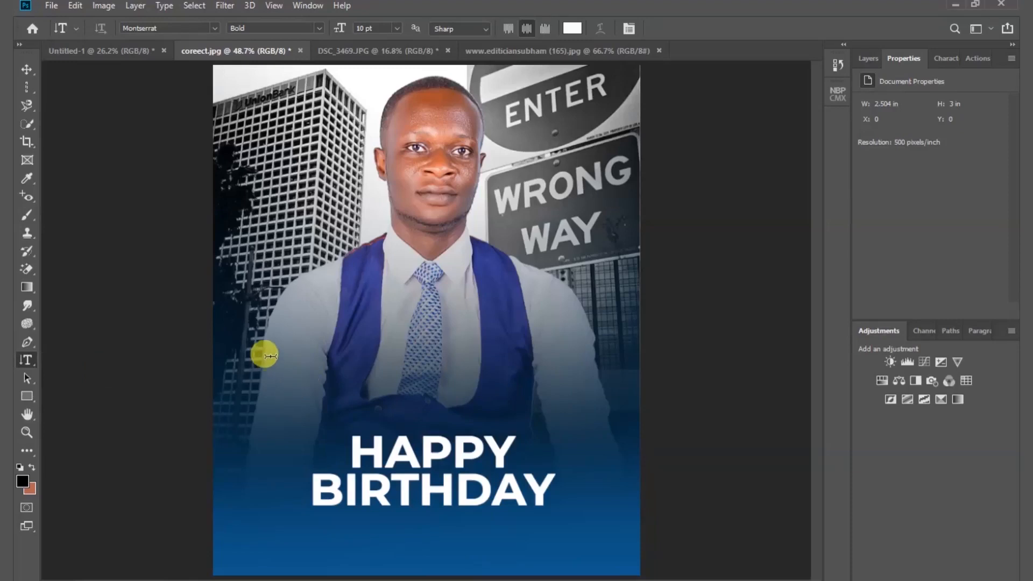
{"action": "left_click", "coordinate": [251, 302]}
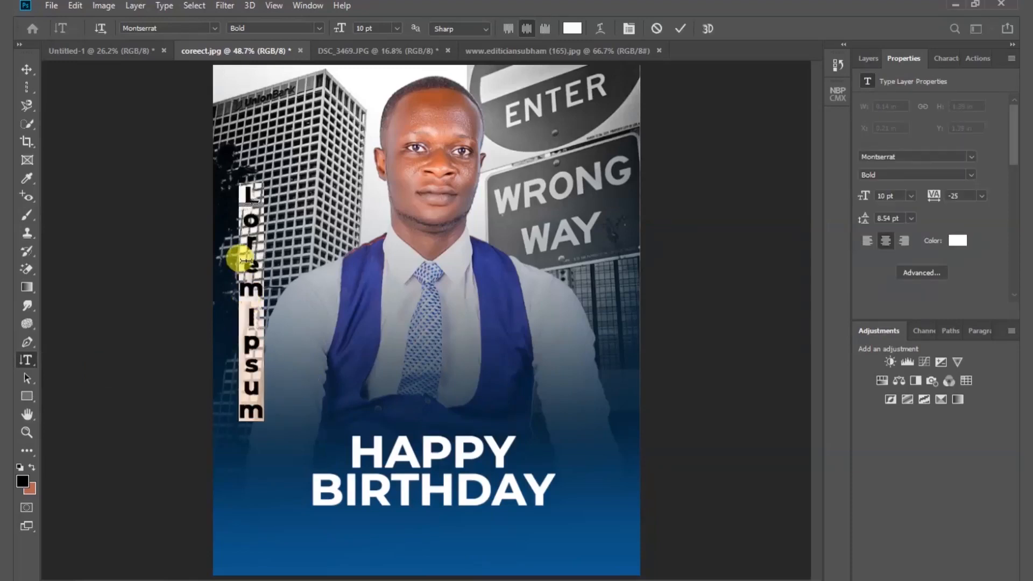
{"action": "type", "text": "BEAUTY MOUN"}
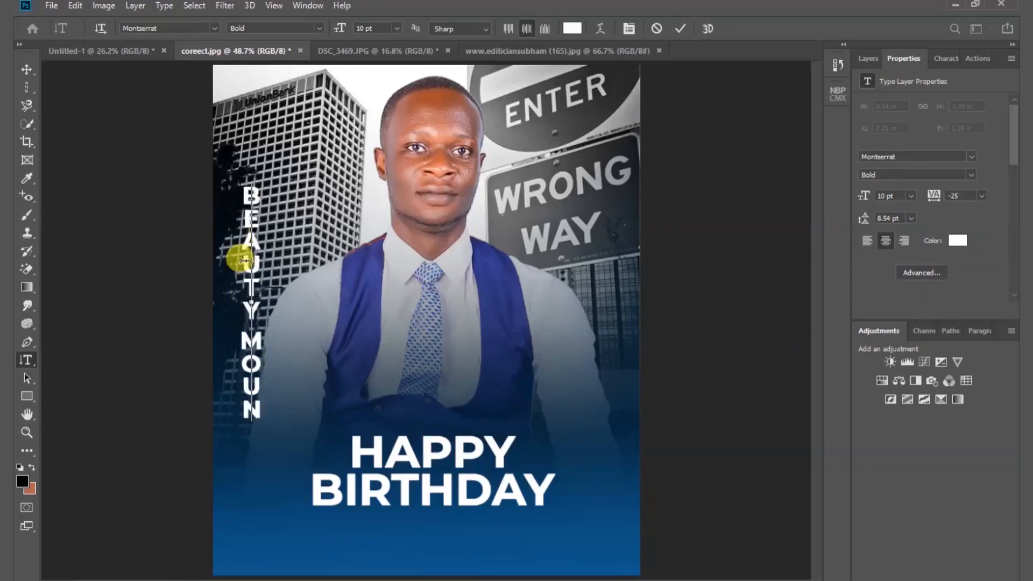
{"action": "type", "text": "TAINS IMAGES"}
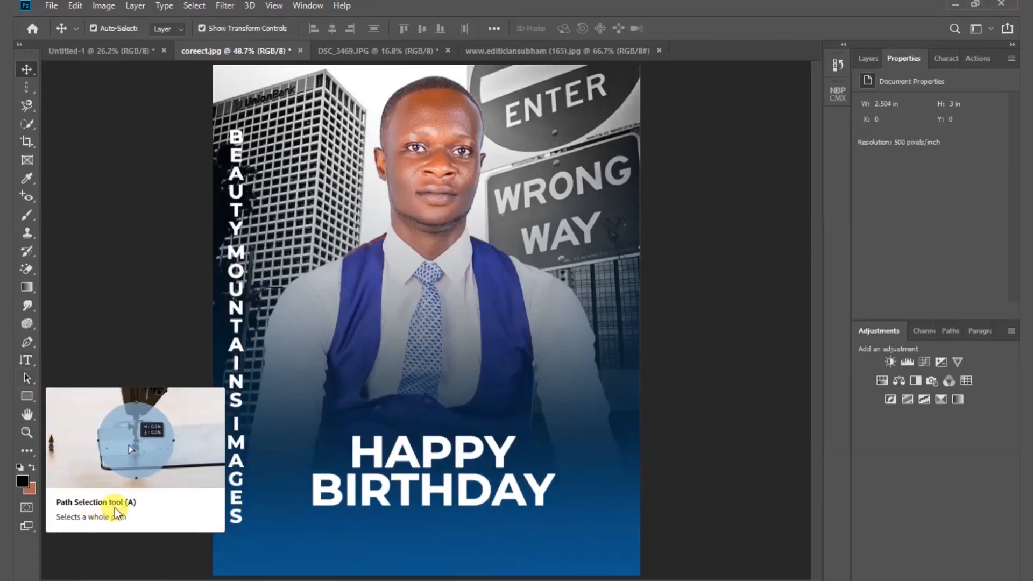
- Draw a black rectangle shape about 109 by 1238 px over the vertical text with the Rectangle Tool
{"action": "left_click", "coordinate": [24, 399]}
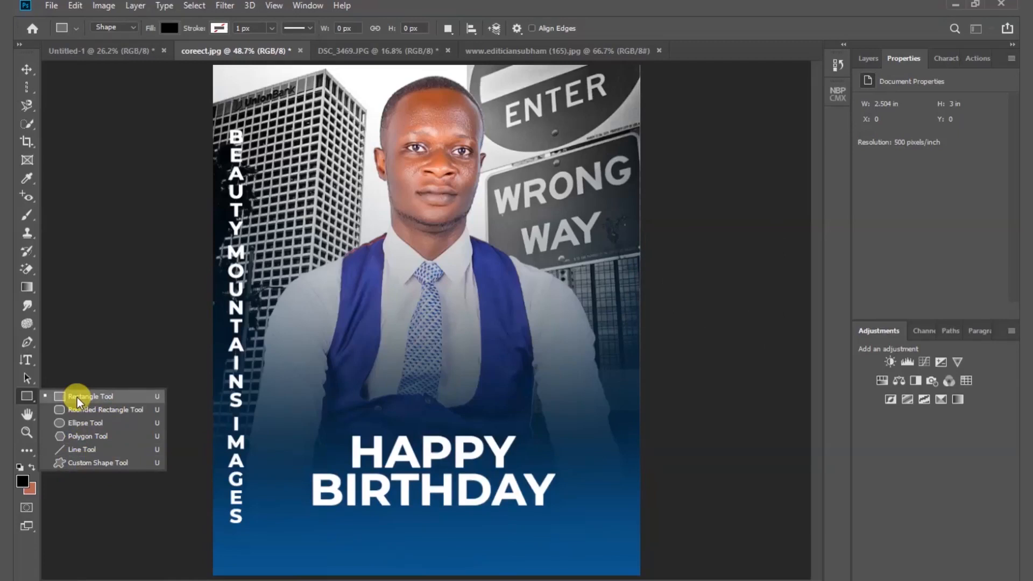
{"action": "left_click", "coordinate": [122, 399]}
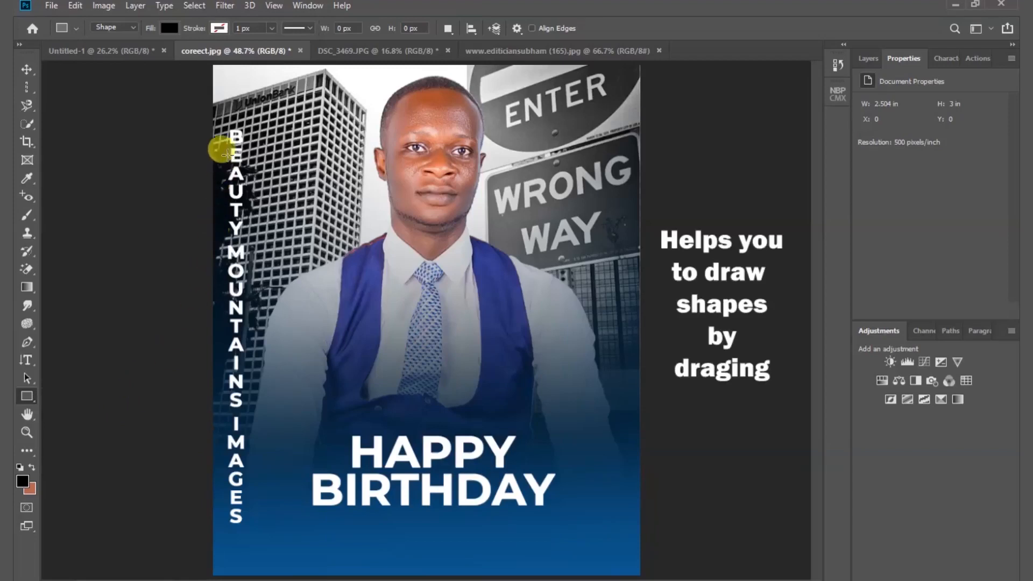
{"action": "left_click_drag", "start_coordinate": [218, 113], "coordinate": [254, 532]}
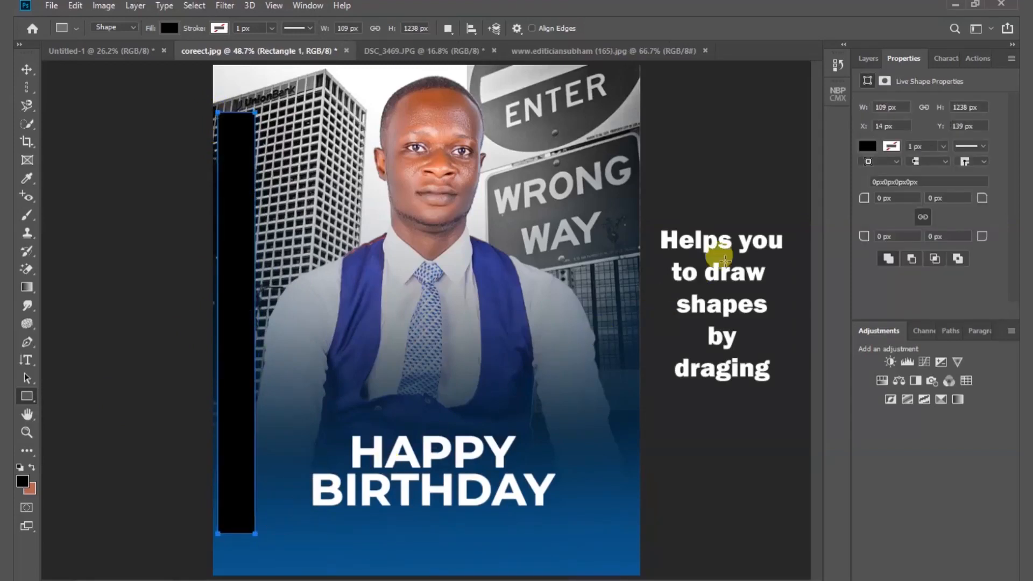
- Place the Rectangle 1 layer directly below the BEAUTY MOUNTAINS IMAGES text layer and deselect it
{"action": "left_click", "coordinate": [865, 60]}
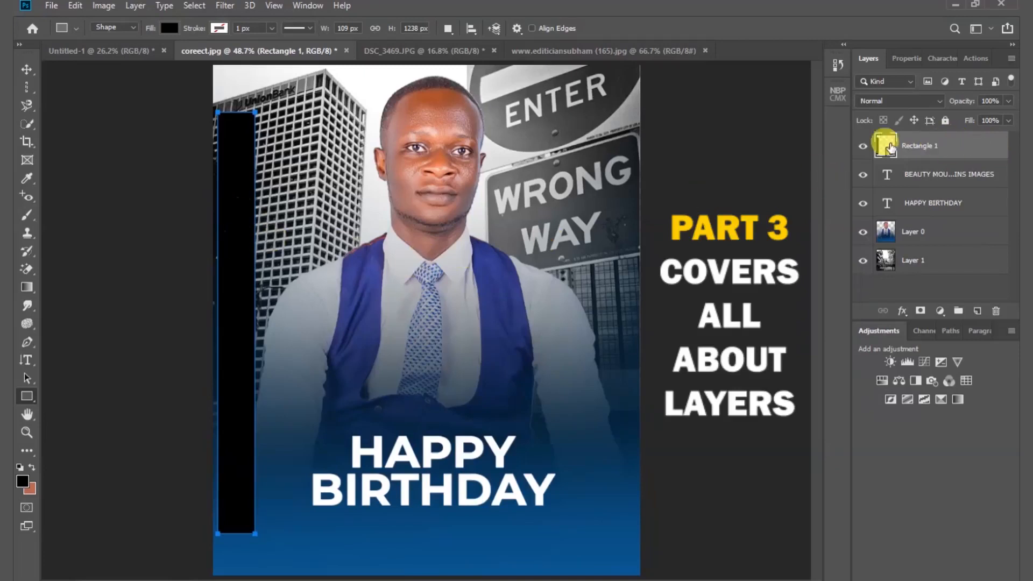
{"action": "left_click_drag", "start_coordinate": [961, 155], "coordinate": [961, 191]}
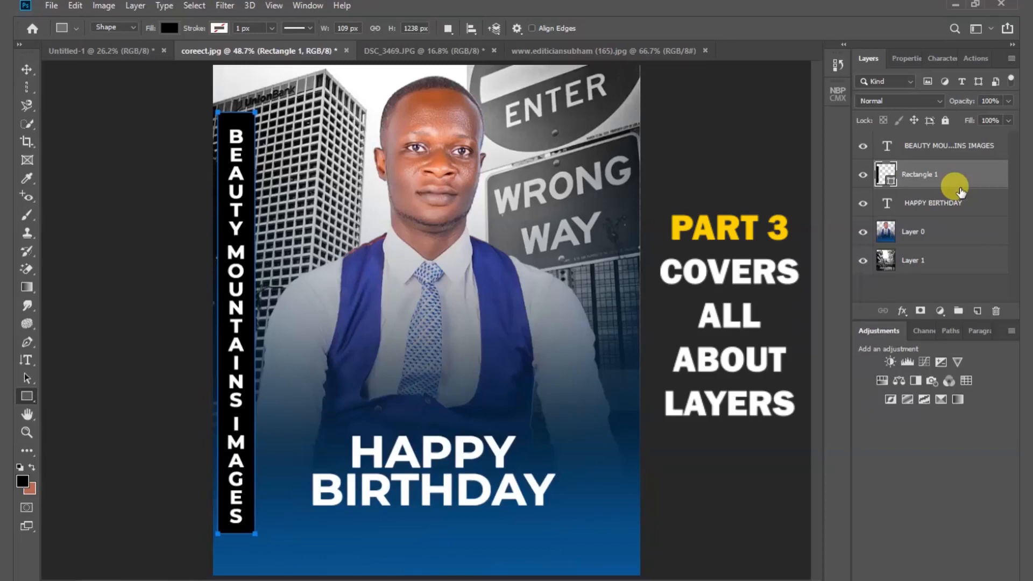
{"action": "left_click", "coordinate": [26, 69]}
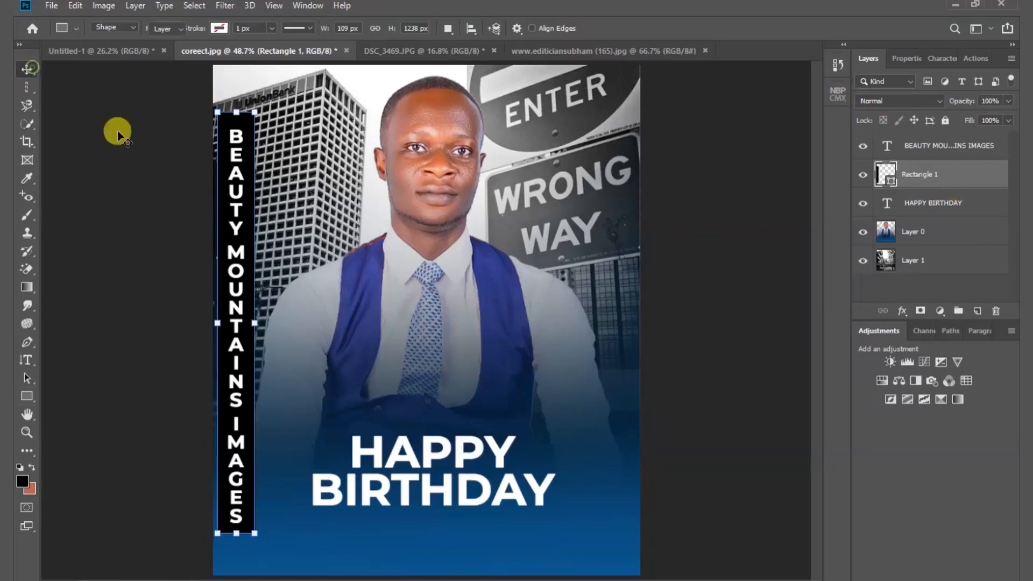
{"action": "left_click", "coordinate": [703, 277]}
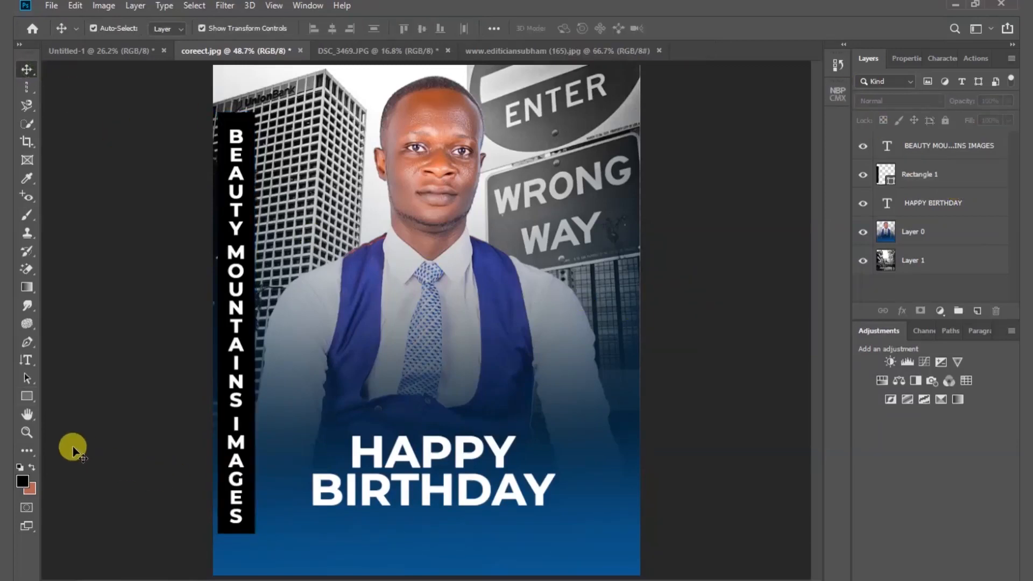
- Draw a black rounded rectangle about 932 by 315 px with a 10 px radius over the HAPPY BIRTHDAY text
{"action": "left_click", "coordinate": [27, 397]}
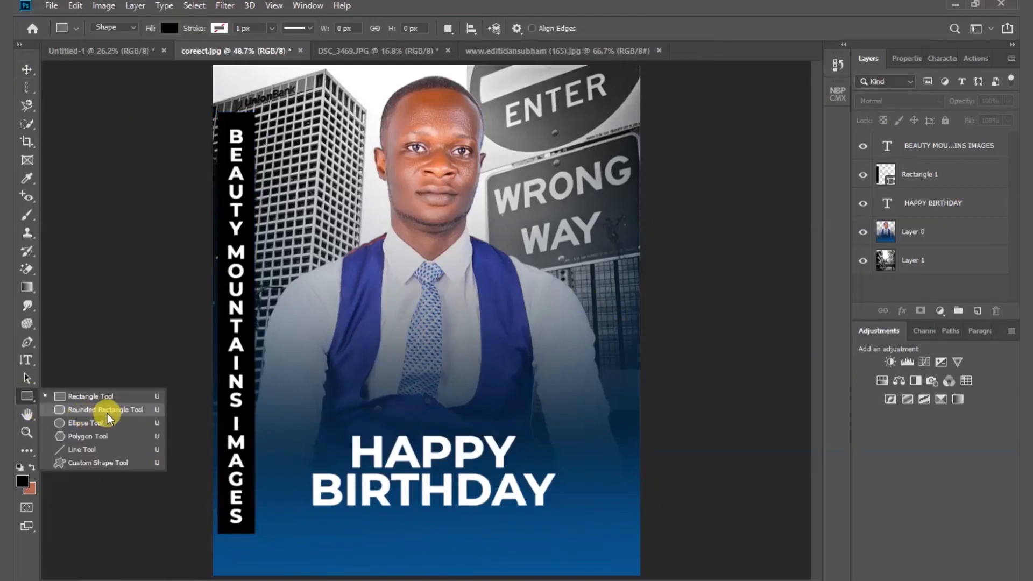
{"action": "left_click", "coordinate": [108, 414]}
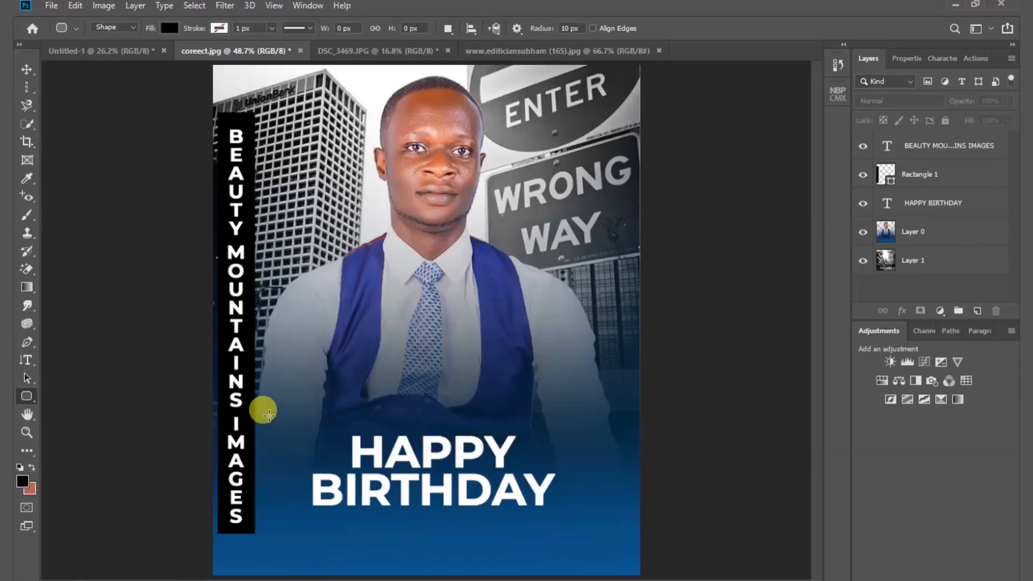
{"action": "left_click_drag", "start_coordinate": [269, 413], "coordinate": [586, 521]}
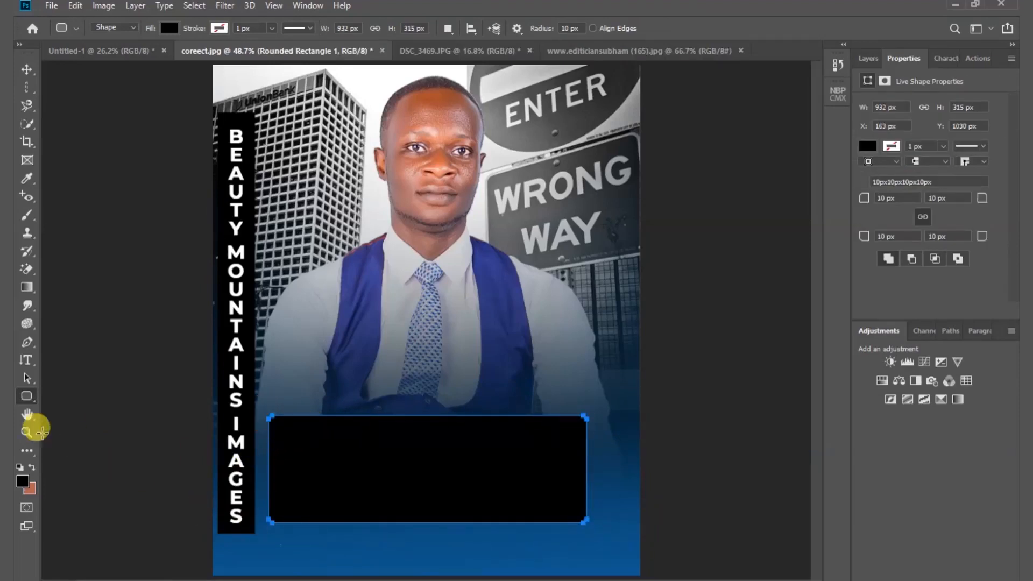
- Set all four corner radii of the black rounded rectangle to 19 px
{"action": "right_click", "coordinate": [31, 398]}
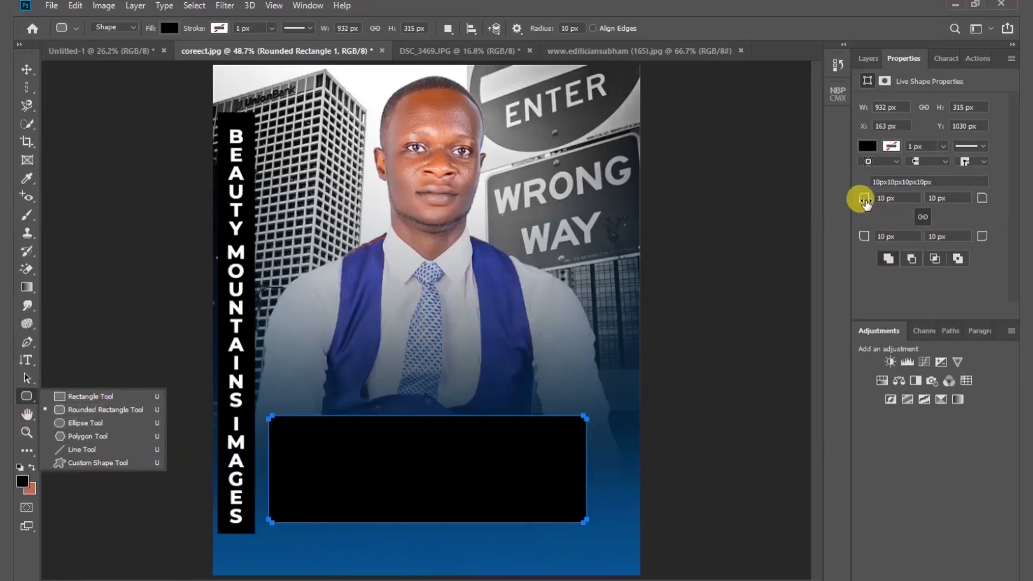
{"action": "left_click_drag", "start_coordinate": [865, 200], "coordinate": [866, 199]}
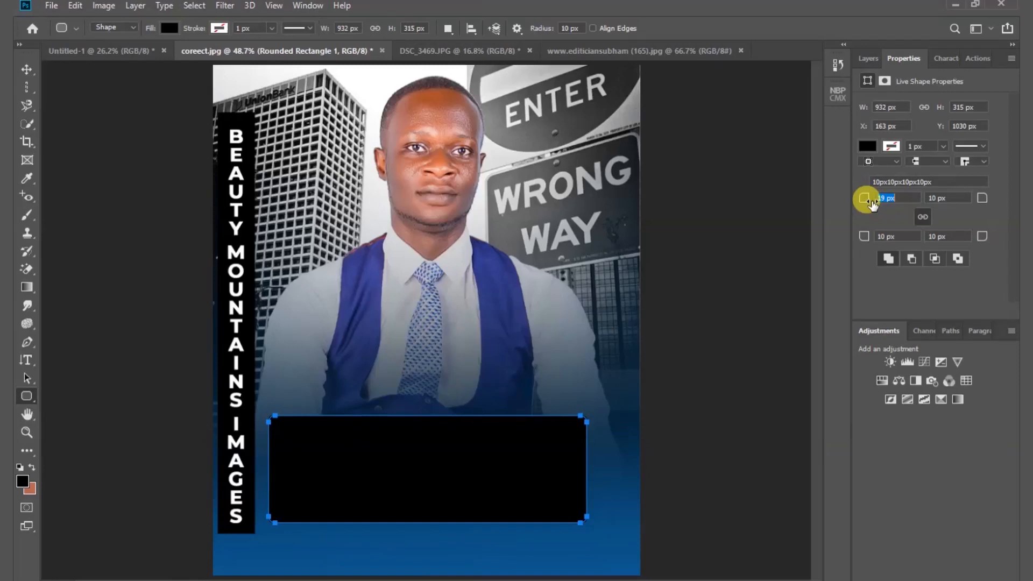
{"action": "left_click_drag", "start_coordinate": [867, 200], "coordinate": [868, 200]}
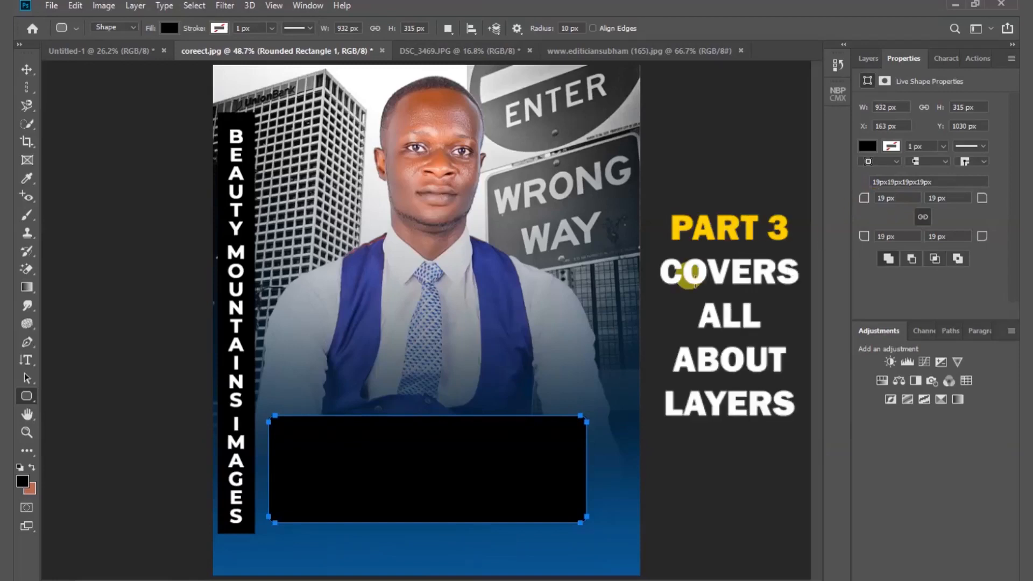
- Place the Rounded Rectangle 1 layer directly below the HAPPY BIRTHDAY text layer and deselect it
{"action": "left_click", "coordinate": [870, 59]}
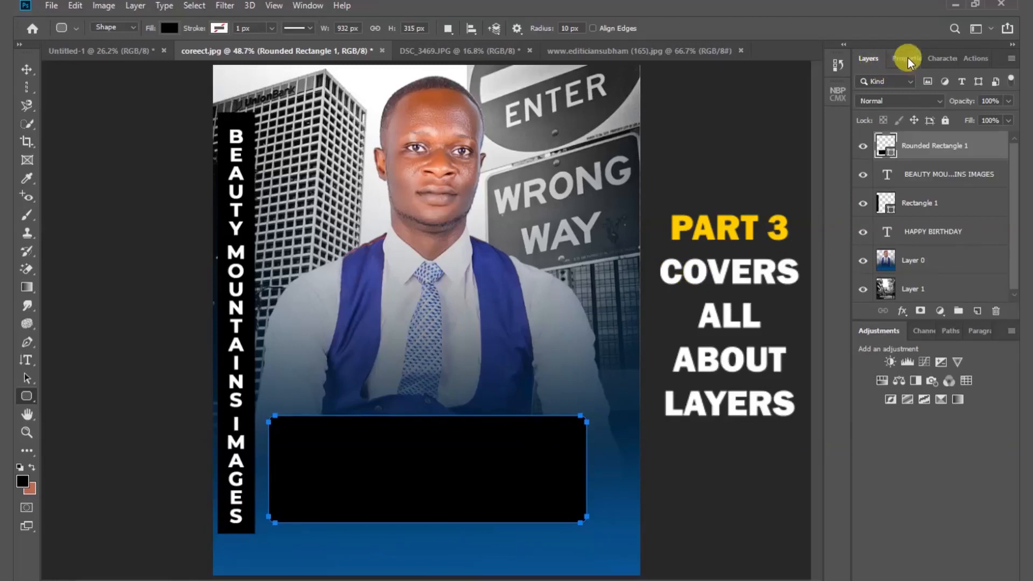
{"action": "left_click", "coordinate": [908, 57]}
{"action": "left_click", "coordinate": [870, 59]}
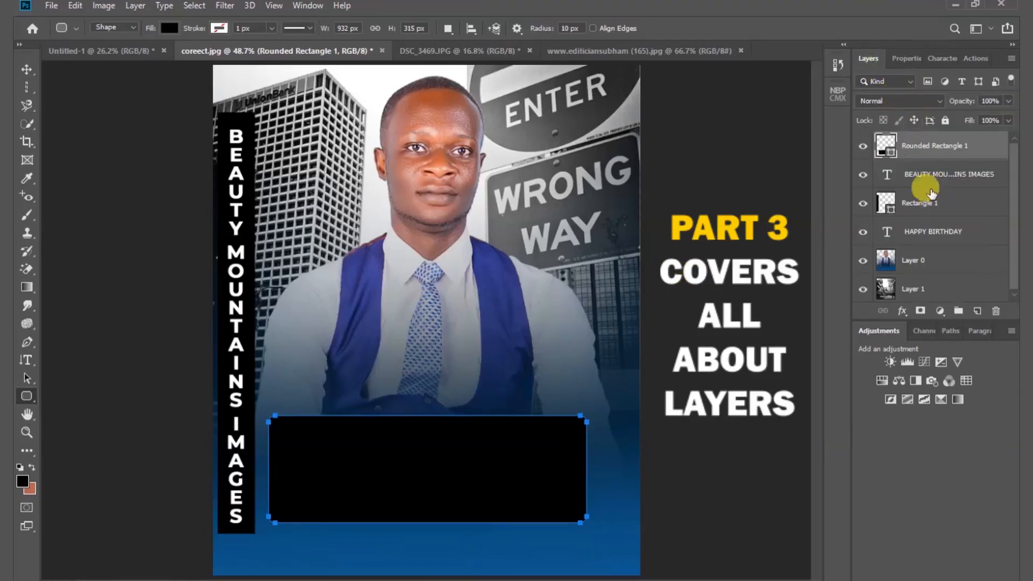
{"action": "left_click_drag", "start_coordinate": [957, 146], "coordinate": [957, 233]}
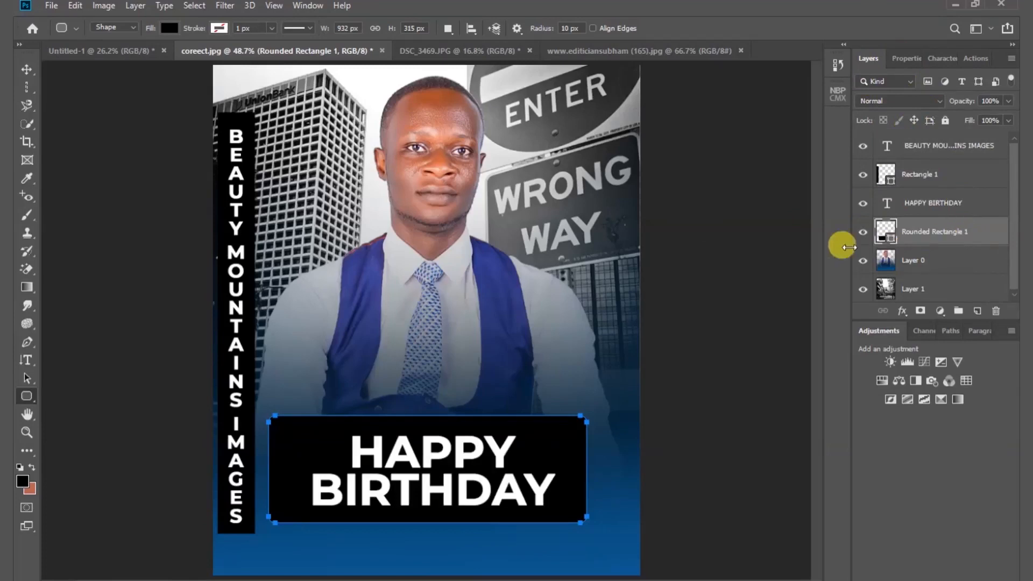
{"action": "left_click", "coordinate": [25, 68]}
{"action": "left_click", "coordinate": [127, 258]}
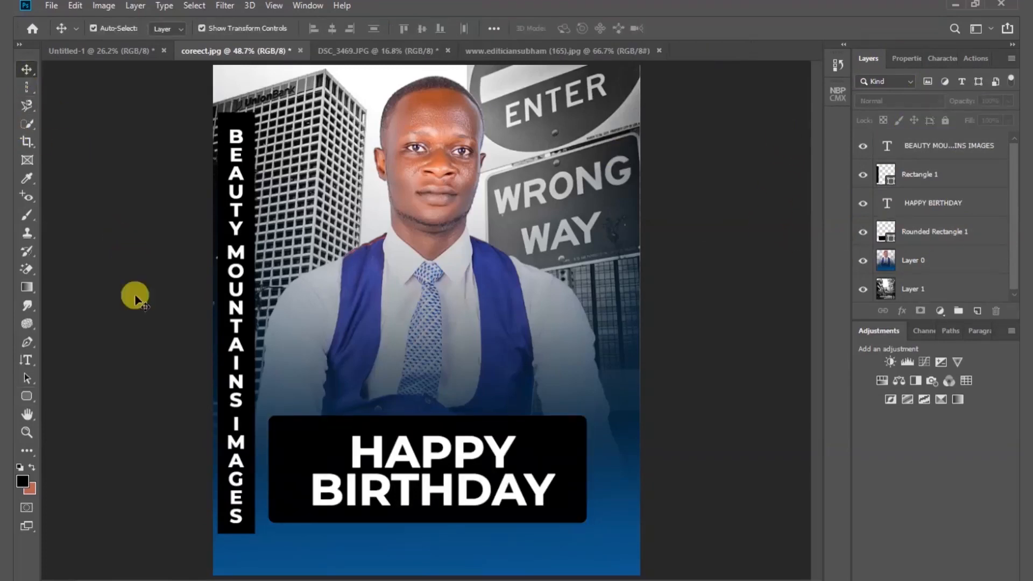
- Draw a black ellipse about 642 by 492 px above Layer 0, centred behind the HAPPY BIRTHDAY text, and deselect it
{"action": "left_click", "coordinate": [27, 398]}
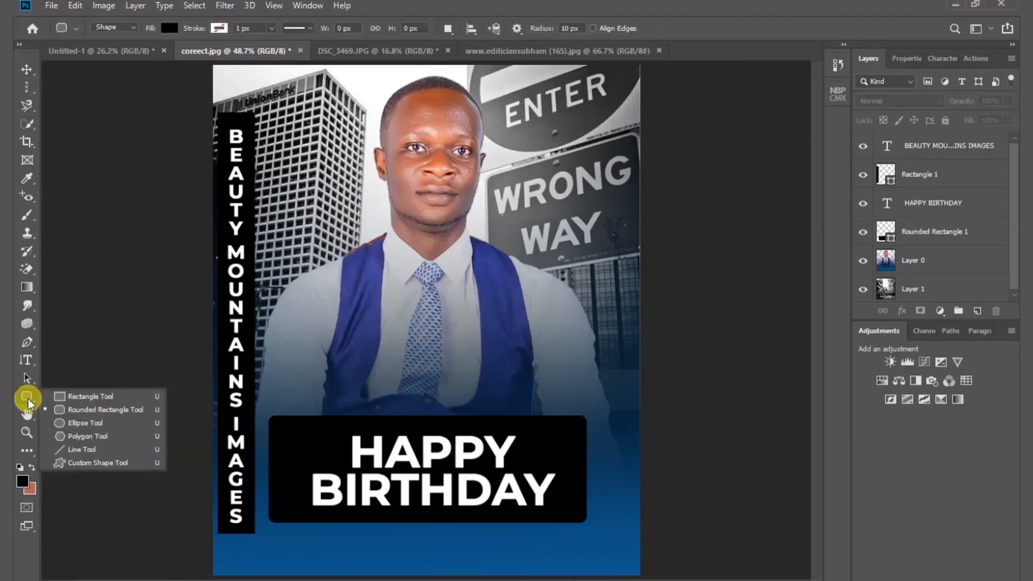
{"action": "left_click", "coordinate": [86, 423]}
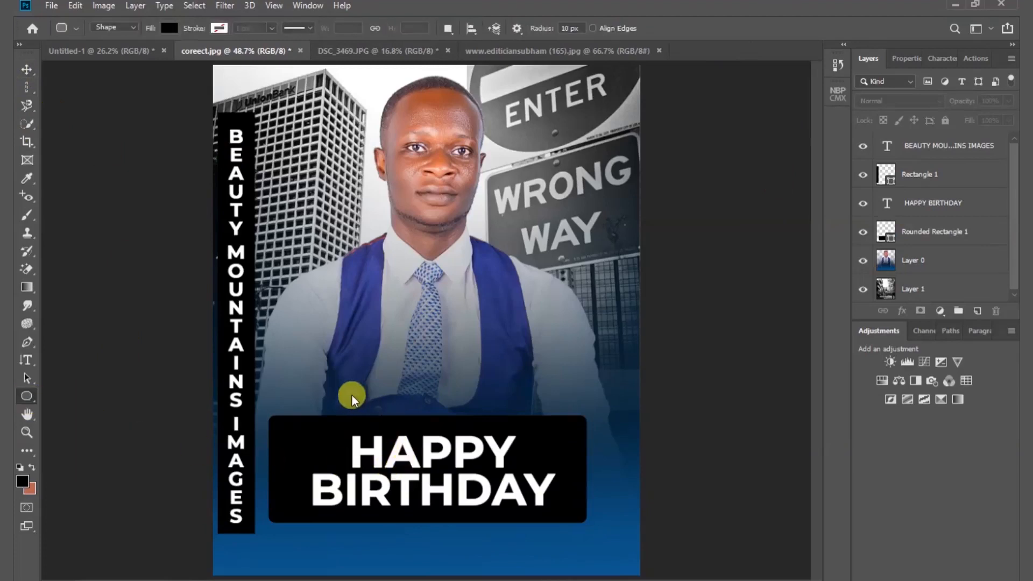
{"action": "left_click", "coordinate": [929, 260]}
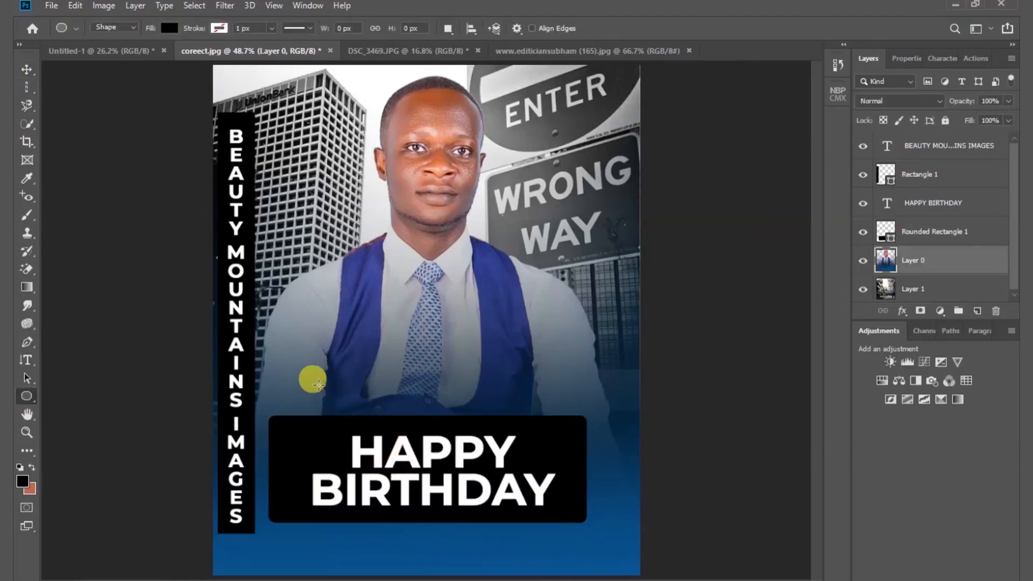
{"action": "left_click_drag", "start_coordinate": [318, 381], "coordinate": [537, 548]}
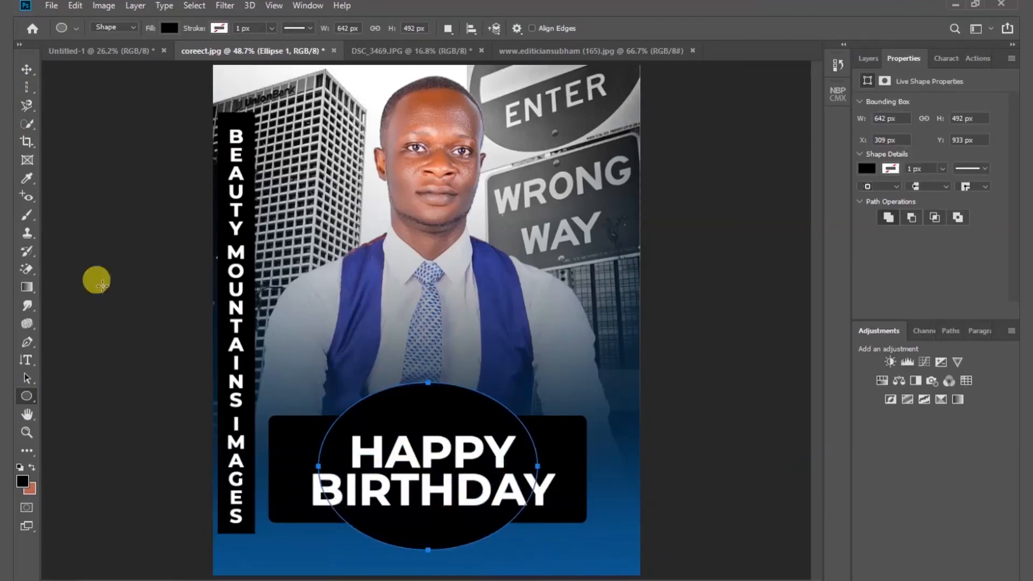
{"action": "left_click", "coordinate": [25, 70]}
{"action": "left_click", "coordinate": [115, 346]}
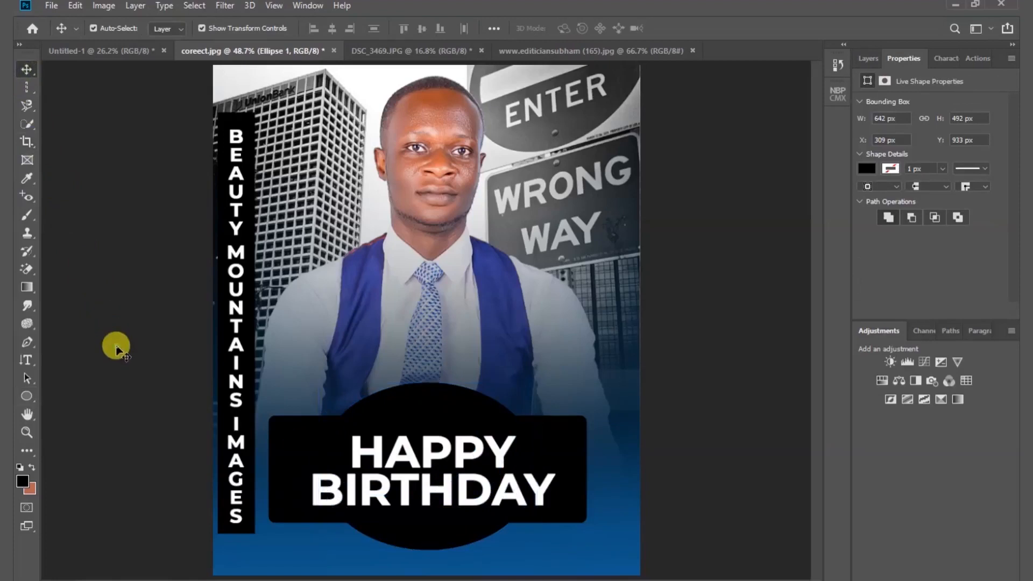
- Draw a black five-sided polygon about 175 by 184 px beside the vest with the Polygon Tool
{"action": "left_click", "coordinate": [25, 398]}
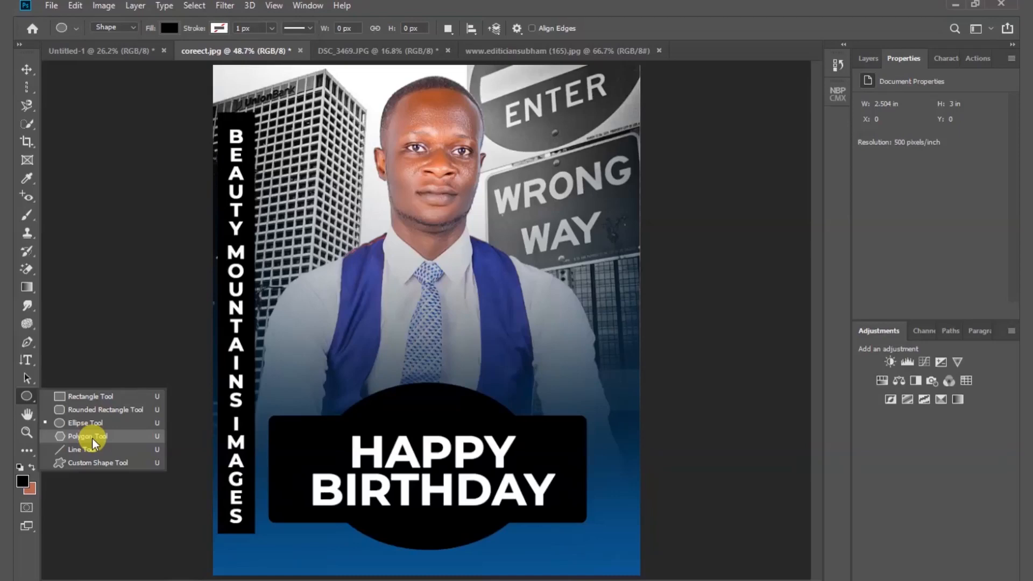
{"action": "left_click", "coordinate": [92, 438]}
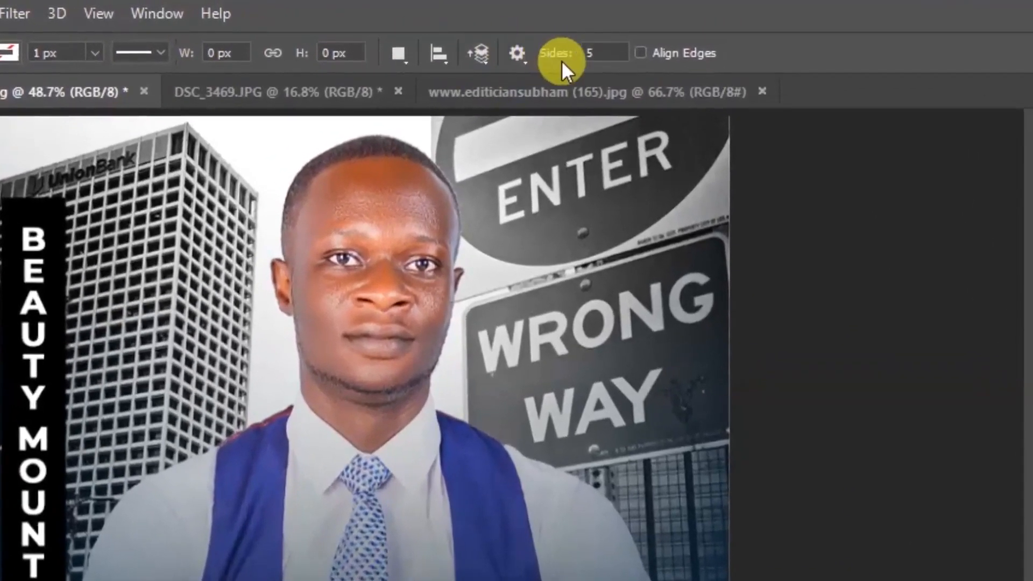
{"action": "double_click", "coordinate": [592, 53]}
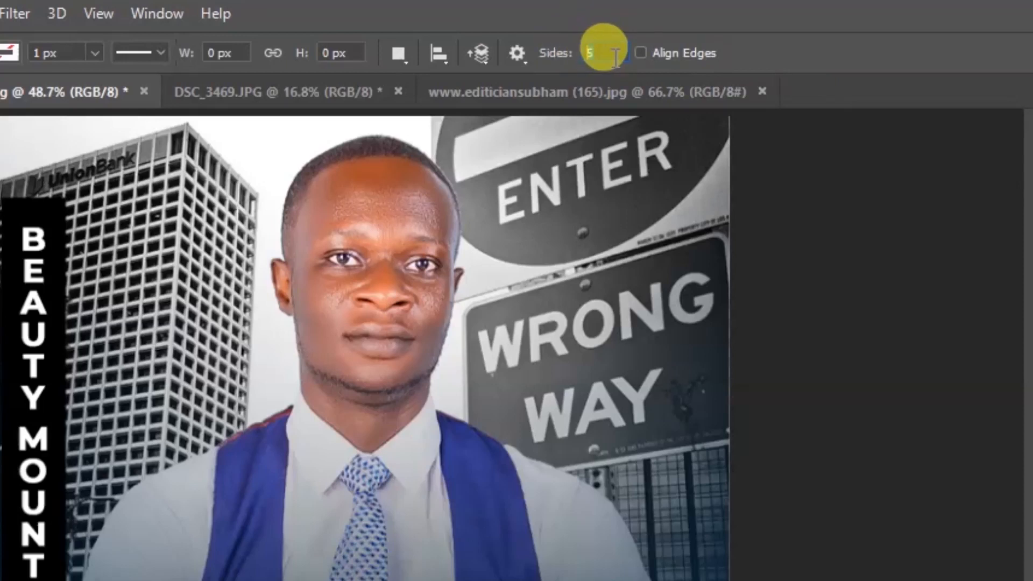
{"action": "type", "text": "50"}
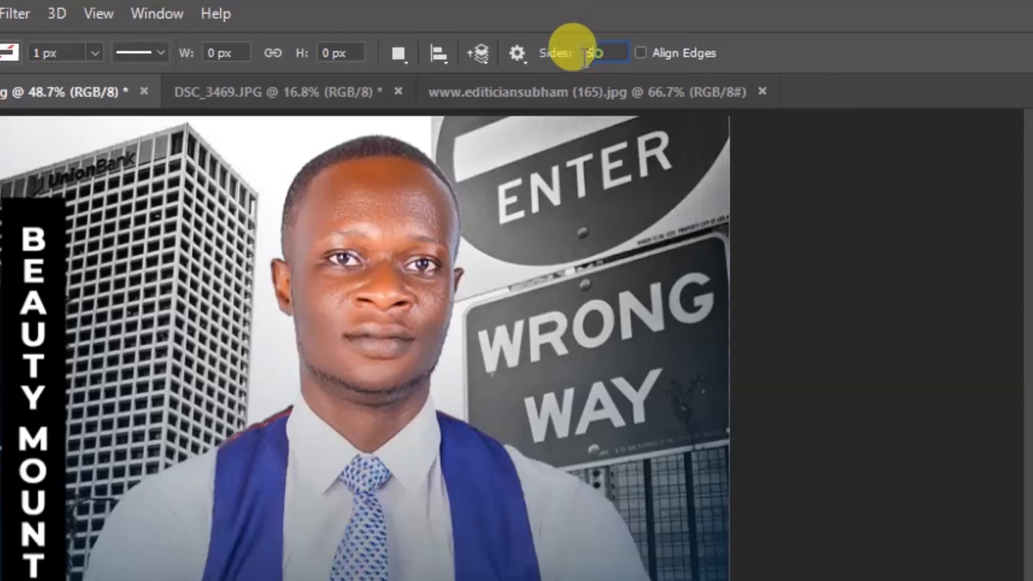
{"action": "left_click_drag", "start_coordinate": [586, 58], "coordinate": [574, 66]}
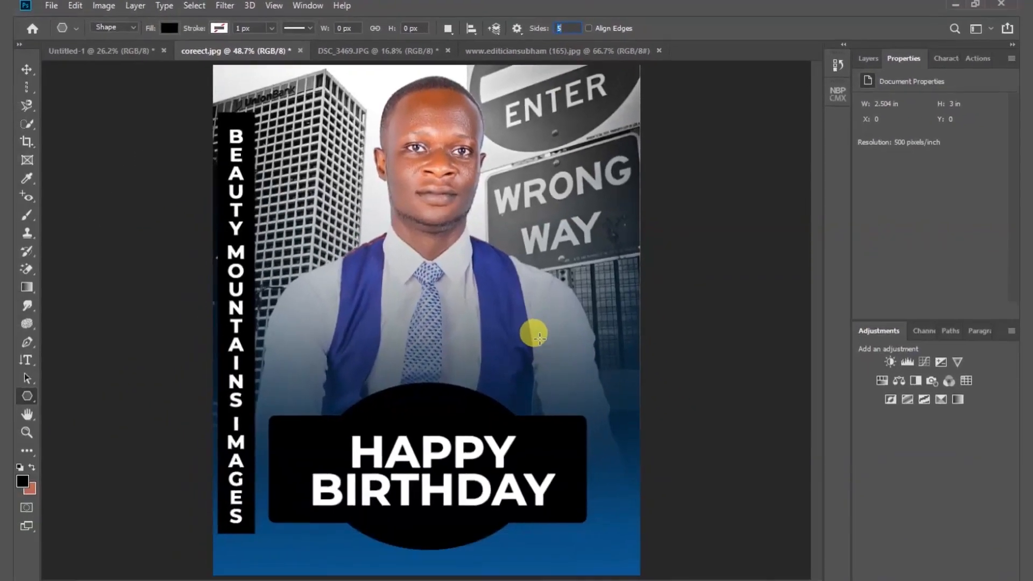
{"action": "left_click_drag", "start_coordinate": [539, 337], "coordinate": [567, 355]}
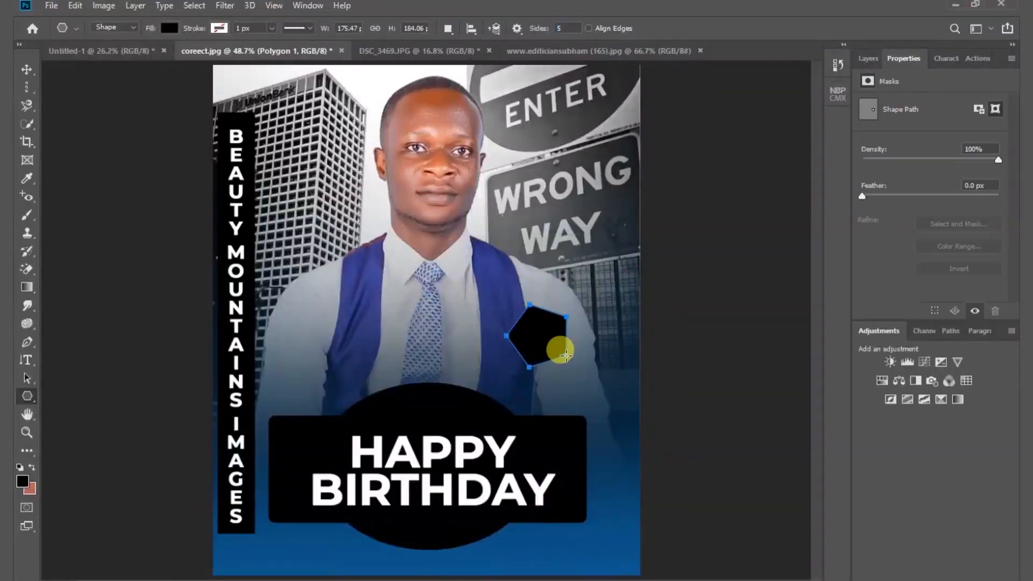
- Move the black polygon to the right edge of the HAPPY BIRTHDAY rounded rectangle and deselect it
{"action": "left_click", "coordinate": [26, 70]}
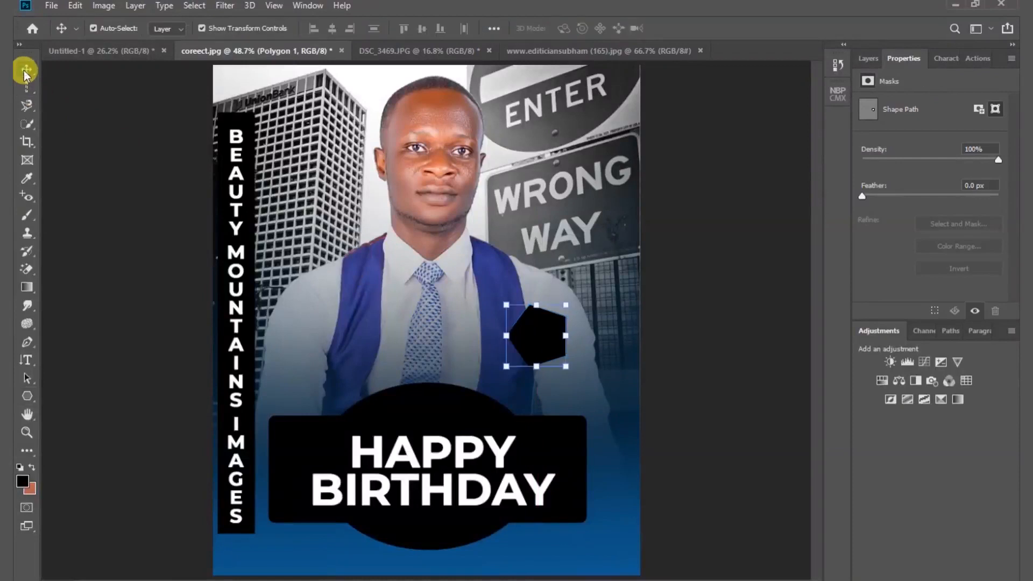
{"action": "left_click_drag", "start_coordinate": [538, 339], "coordinate": [590, 480]}
{"action": "left_click", "coordinate": [685, 457]}
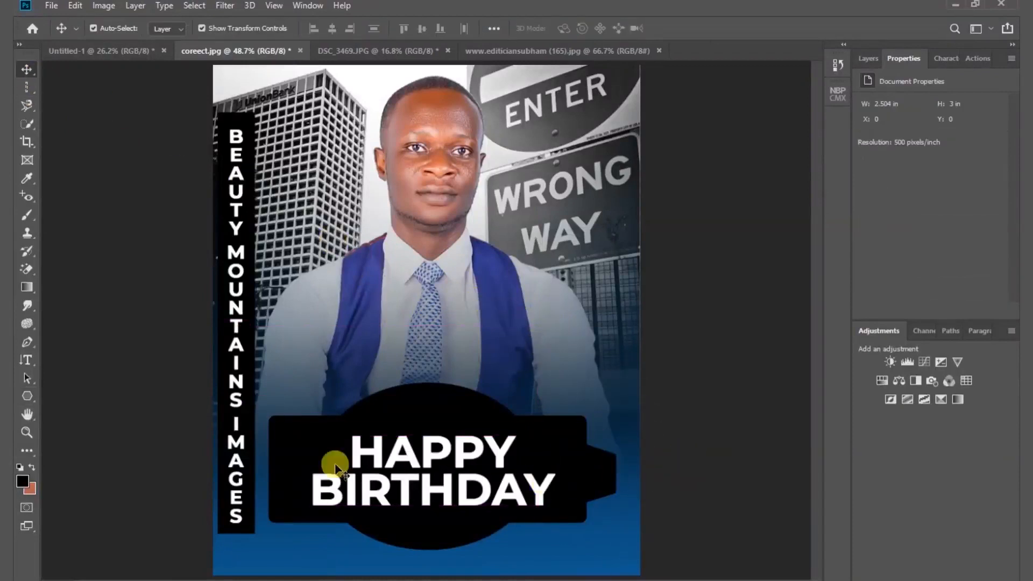
- Draw a nearly horizontal black line about 830 px long with 1 px weight below the HAPPY BIRTHDAY shapes
{"action": "left_click", "coordinate": [32, 398]}
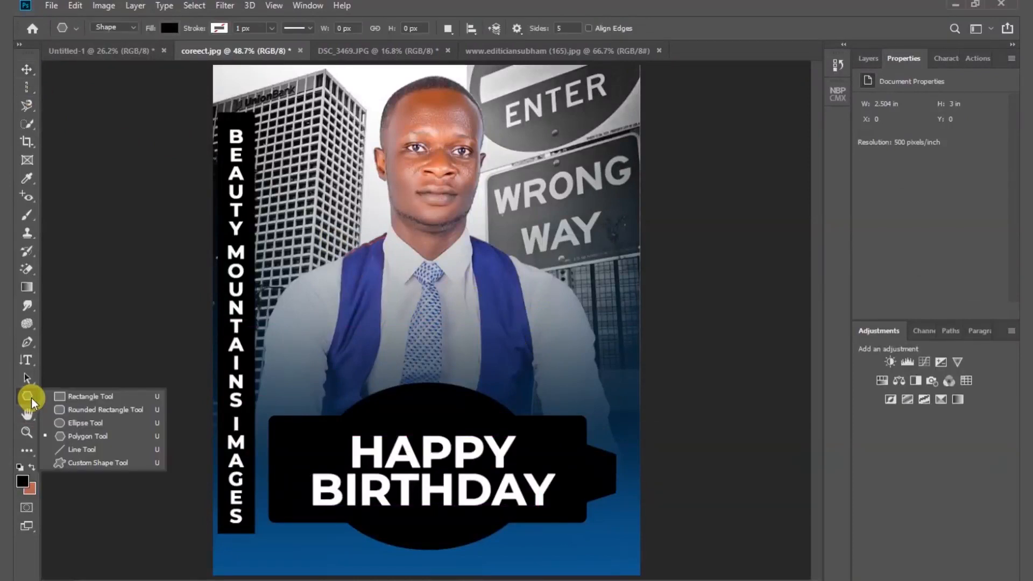
{"action": "left_click", "coordinate": [89, 450]}
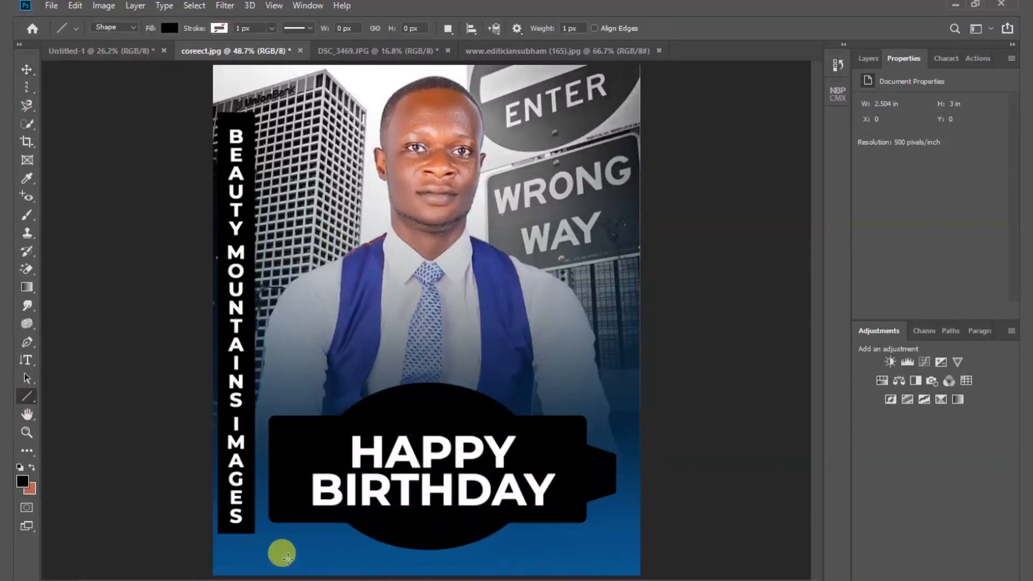
{"action": "left_click_drag", "start_coordinate": [290, 560], "coordinate": [571, 560]}
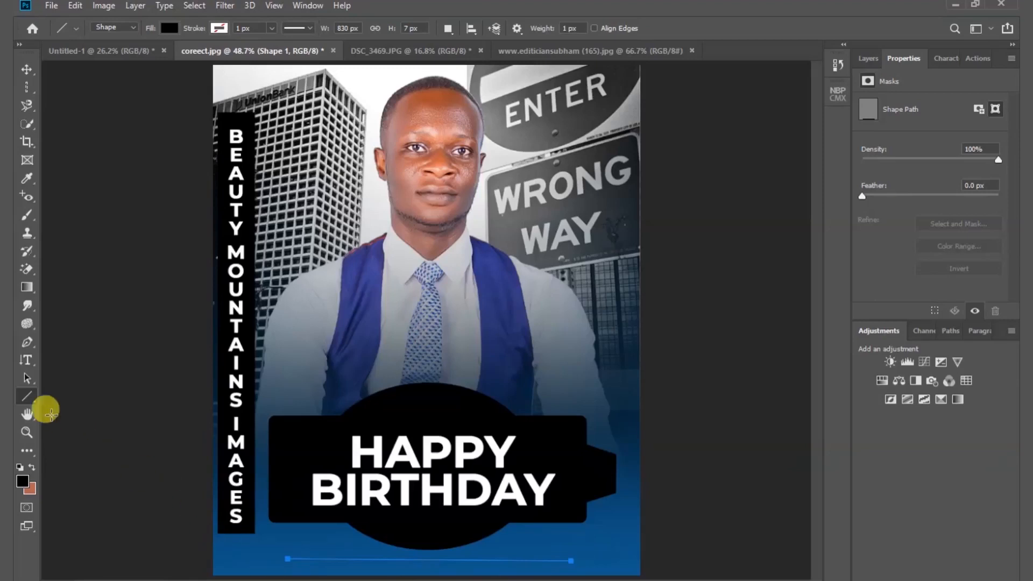
- Draw a black heart custom shape about 223 by 196 px over the tie and move it to the rounded rectangle's upper-right corner
{"action": "right_click", "coordinate": [27, 398]}
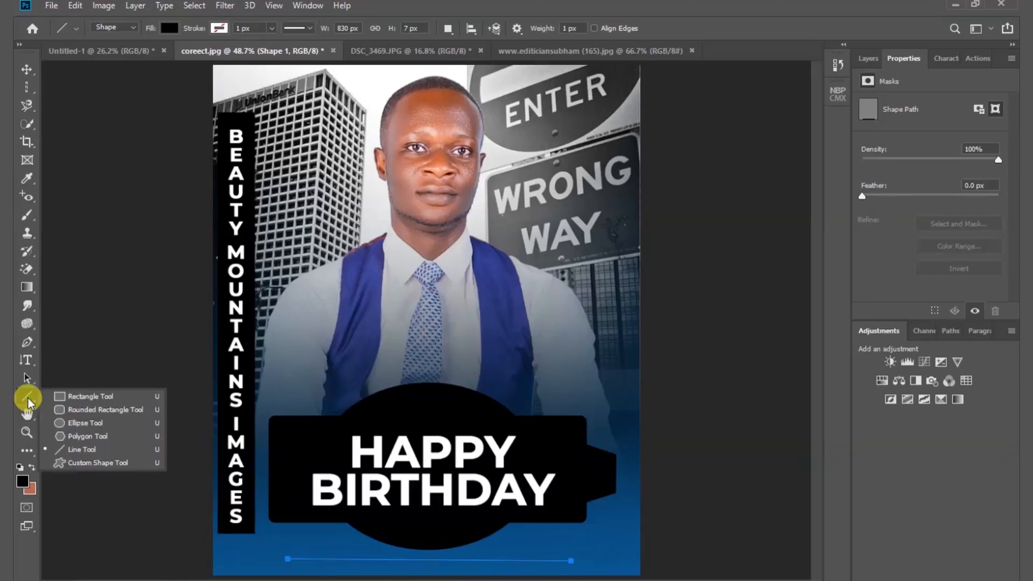
{"action": "left_click", "coordinate": [93, 465]}
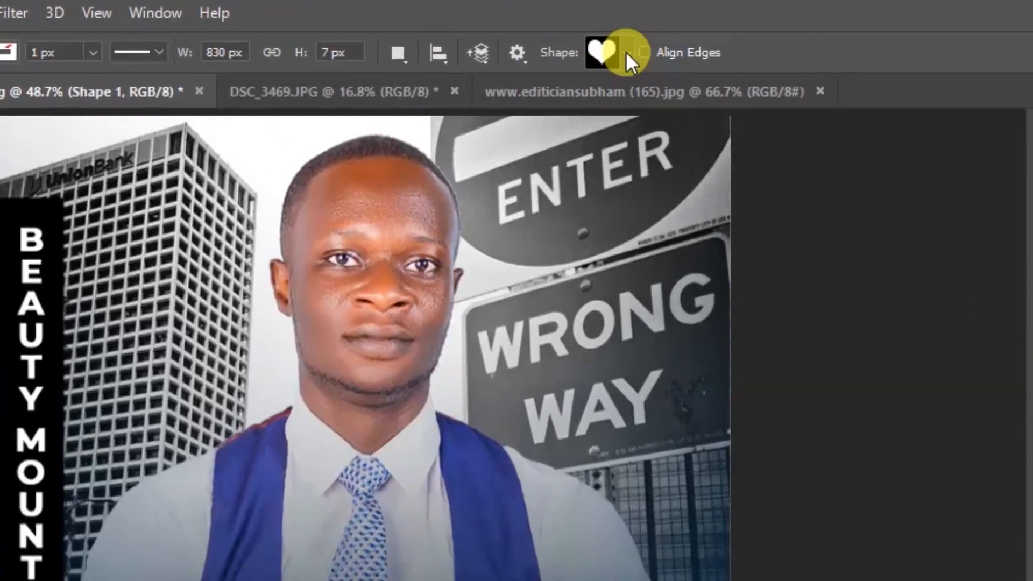
{"action": "left_click", "coordinate": [625, 51]}
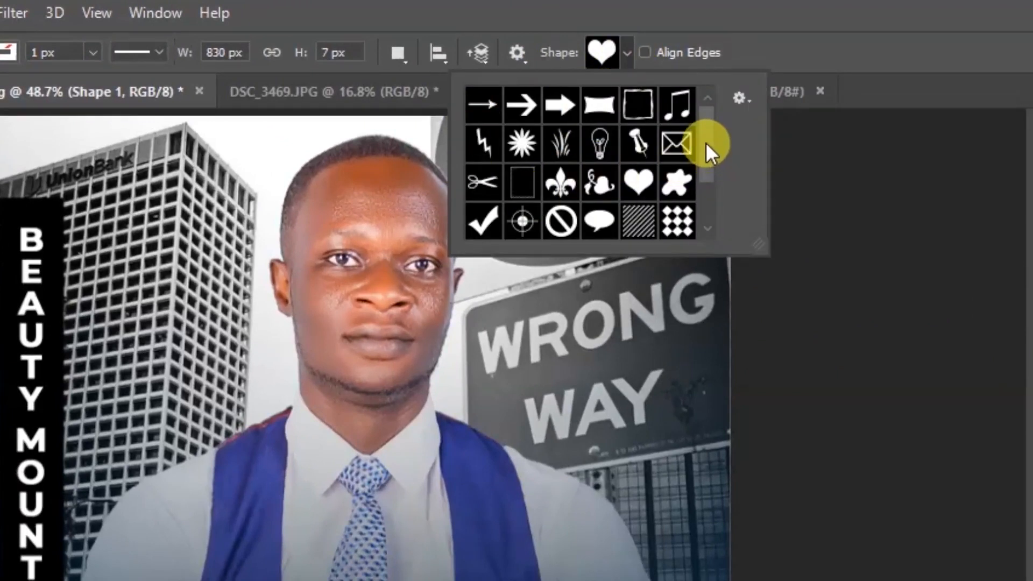
{"action": "mouse_move", "coordinate": [706, 142]}
{"action": "left_mouse_down"}
{"action": "mouse_move", "coordinate": [707, 189]}
{"action": "mouse_move", "coordinate": [707, 146]}
{"action": "mouse_move", "coordinate": [707, 160]}
{"action": "left_mouse_up"}
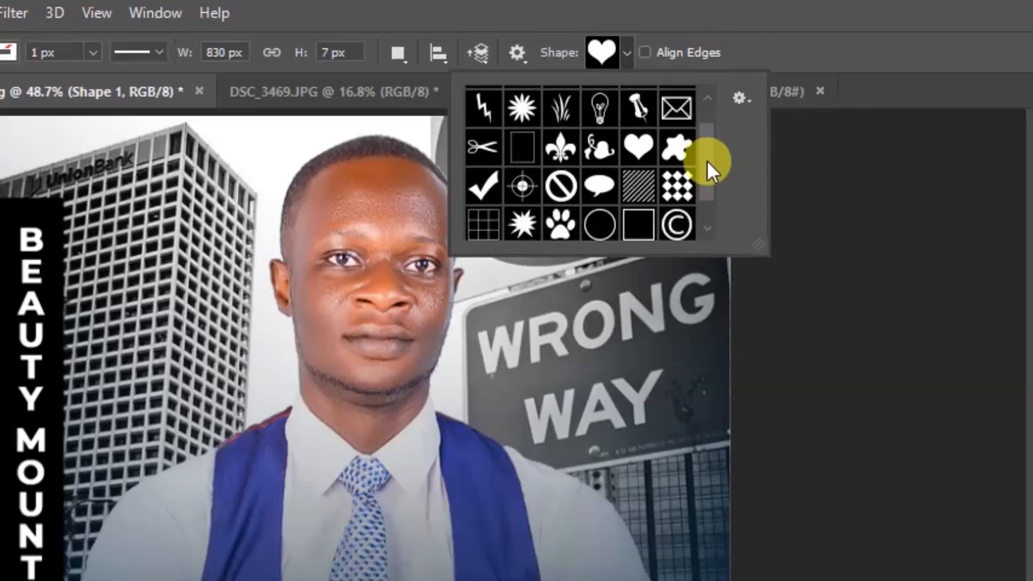
{"action": "left_click", "coordinate": [636, 153]}
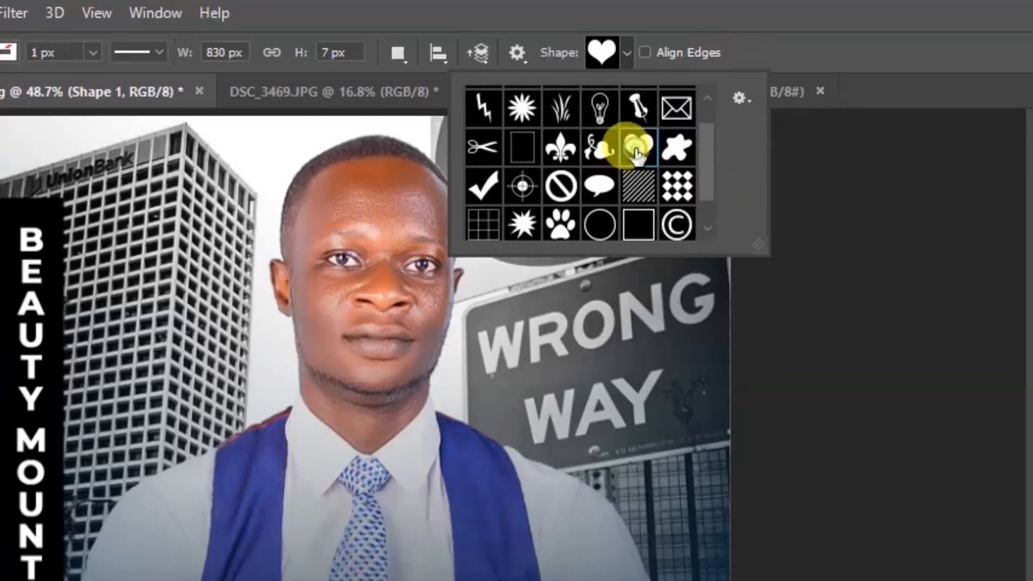
{"action": "key", "text": "Return"}
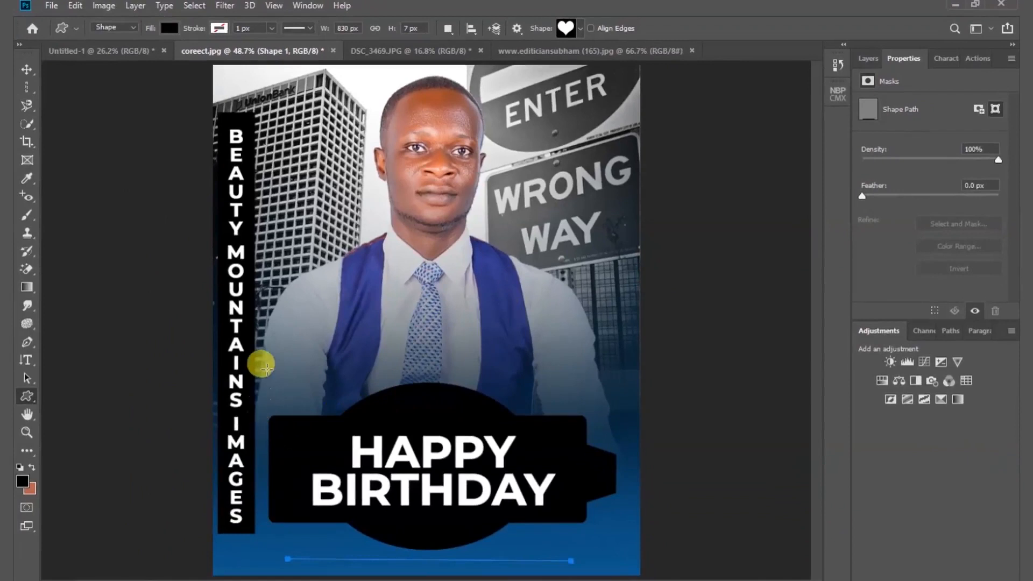
{"action": "left_click_drag", "start_coordinate": [394, 288], "coordinate": [469, 353]}
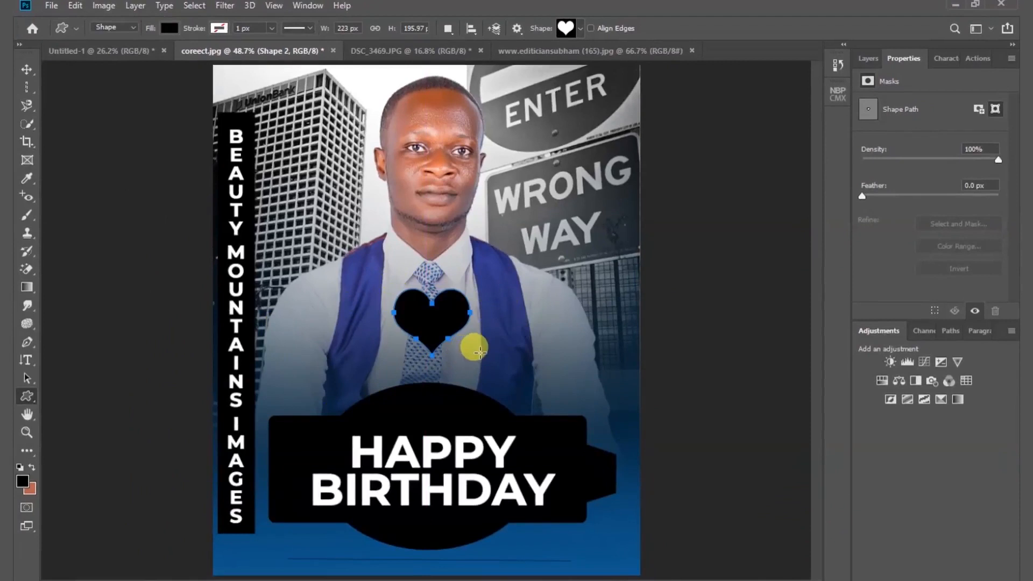
{"action": "left_click", "coordinate": [27, 71]}
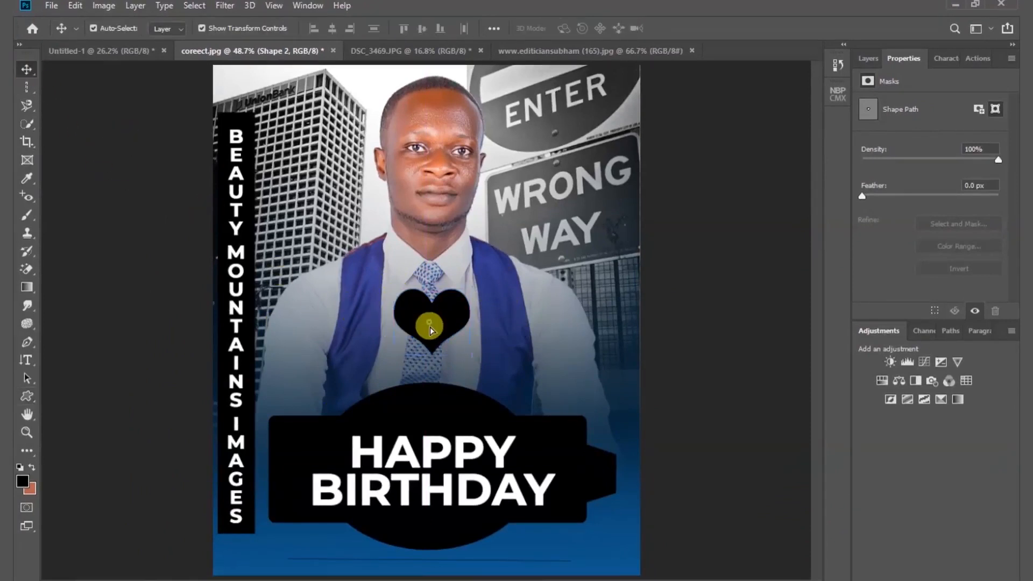
{"action": "left_click_drag", "start_coordinate": [430, 329], "coordinate": [599, 429]}
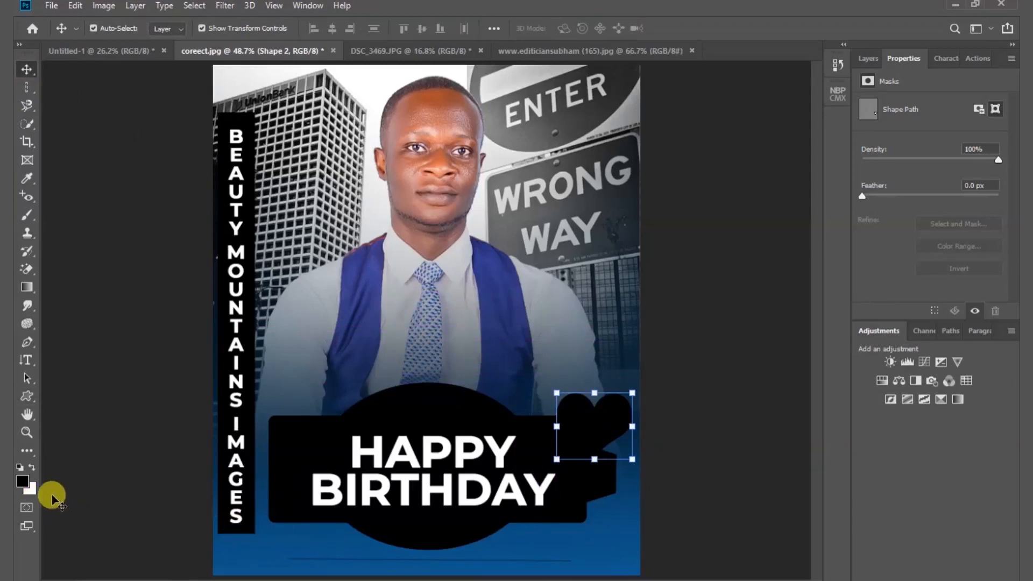
- Pan the enlarged photo within the document window using the Hand Tool
{"action": "left_click", "coordinate": [24, 416]}
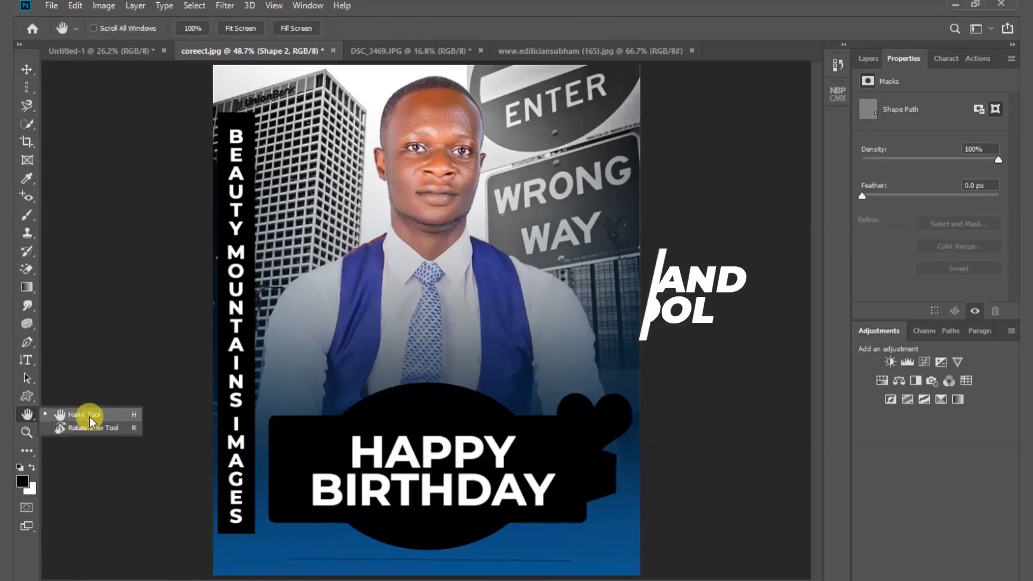
{"action": "left_click", "coordinate": [91, 423]}
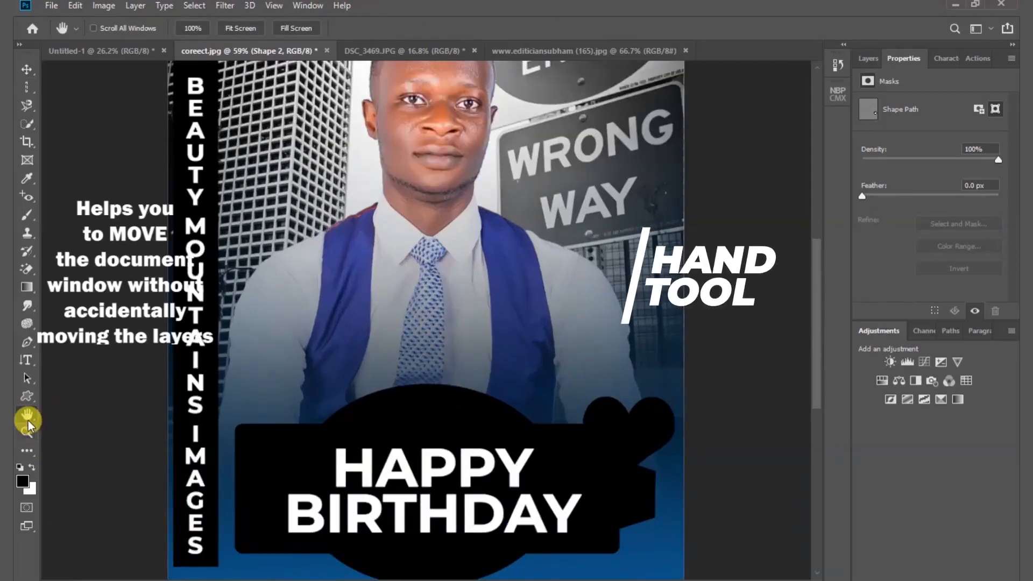
{"action": "left_click_drag", "start_coordinate": [393, 369], "coordinate": [494, 341]}
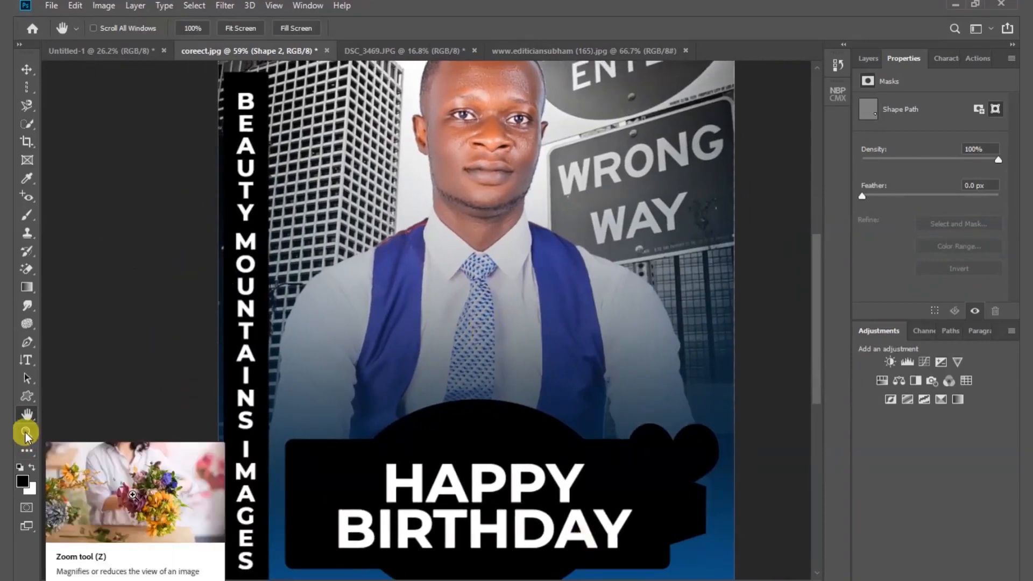
- Rotate the document view with the Rotate View Tool and fit the whole photo back in the window
{"action": "right_click", "coordinate": [26, 414]}
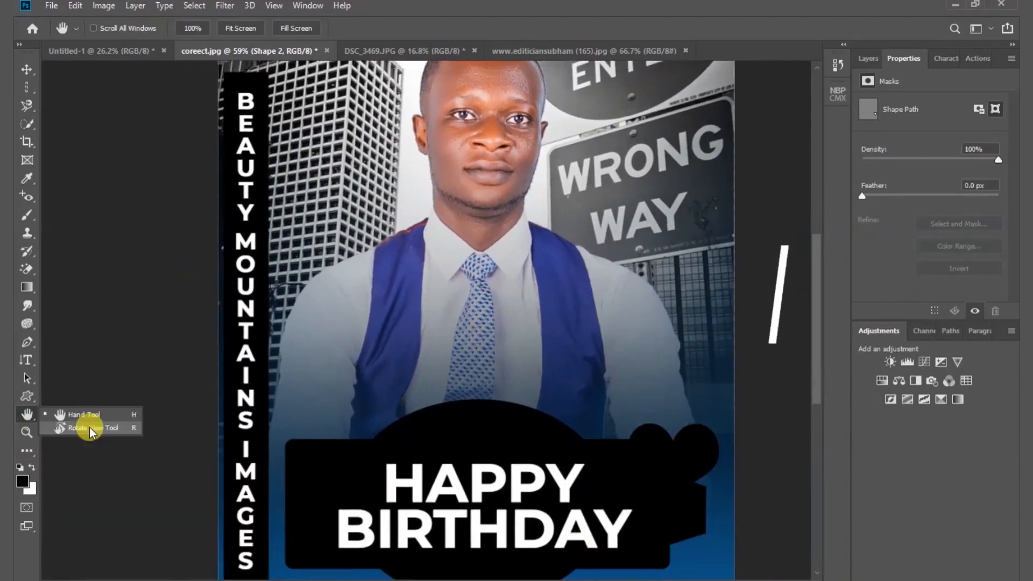
{"action": "left_click", "coordinate": [89, 427]}
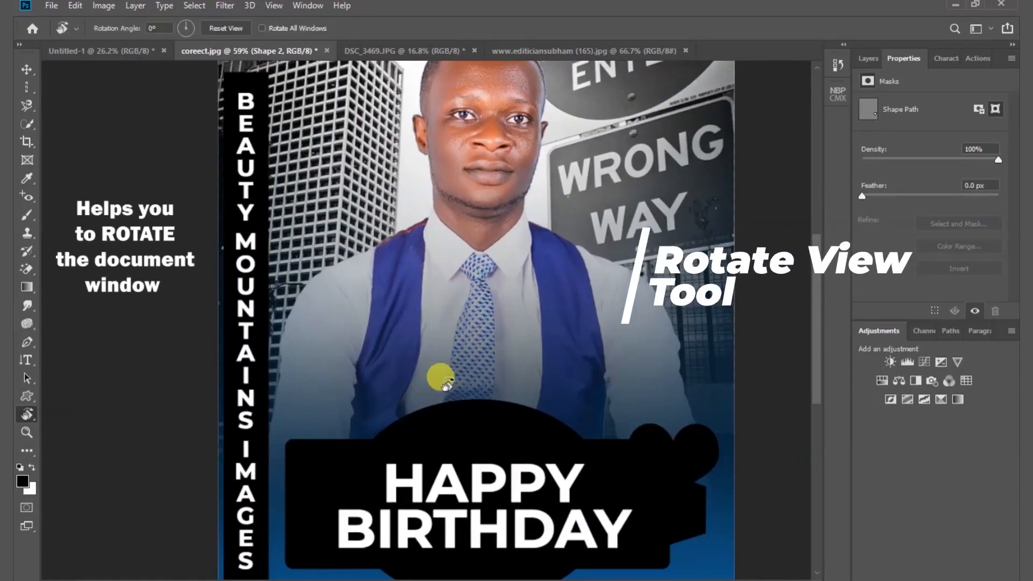
{"action": "left_click_drag", "start_coordinate": [393, 167], "coordinate": [401, 236]}
{"action": "key", "text": "ctrl+0"}
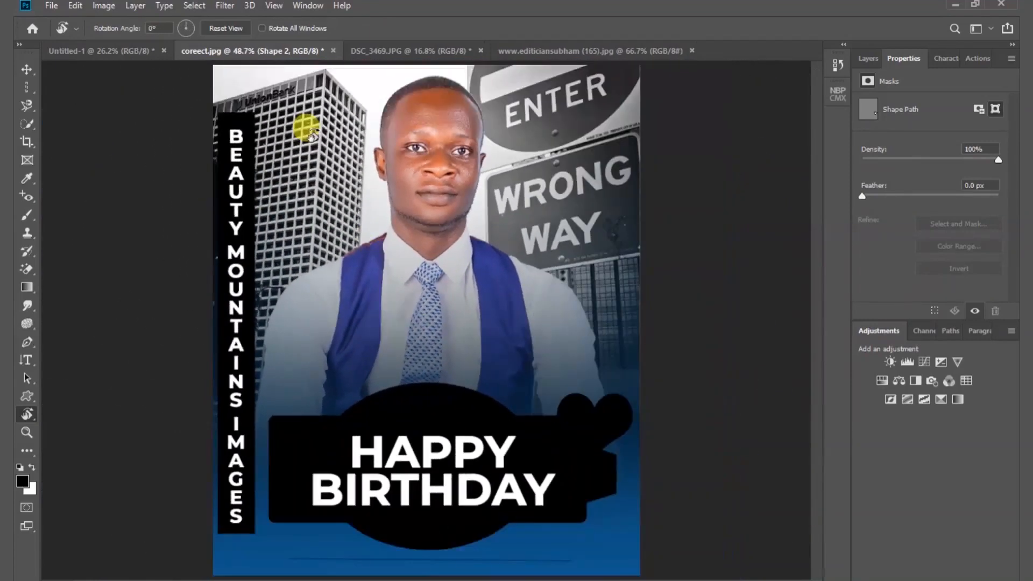
- Zoom in on the man's face with the scrubby Zoom tool and zoom back out to the whole photo
{"action": "left_click", "coordinate": [27, 431]}
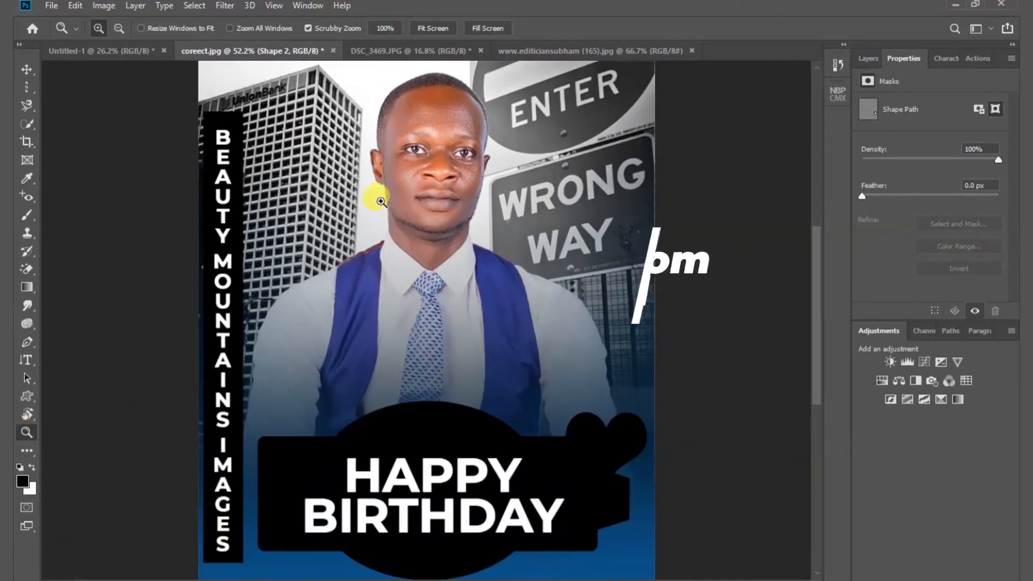
{"action": "left_click_drag", "start_coordinate": [381, 196], "coordinate": [432, 194]}
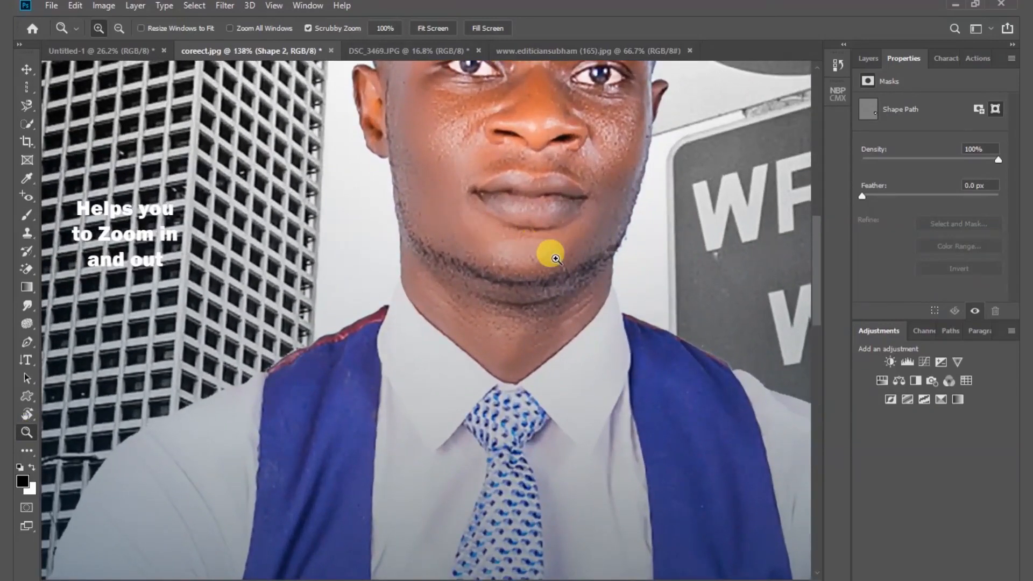
{"action": "left_click_drag", "start_coordinate": [553, 260], "coordinate": [464, 213]}
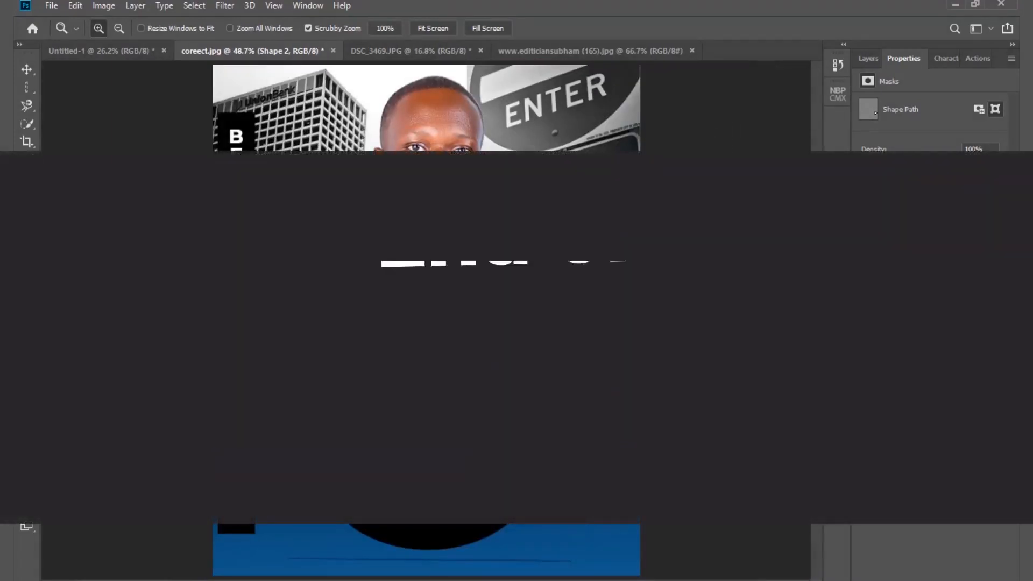
- Switch to the Move tool and display the photo document's layer list
{"action": "left_click", "coordinate": [26, 69]}
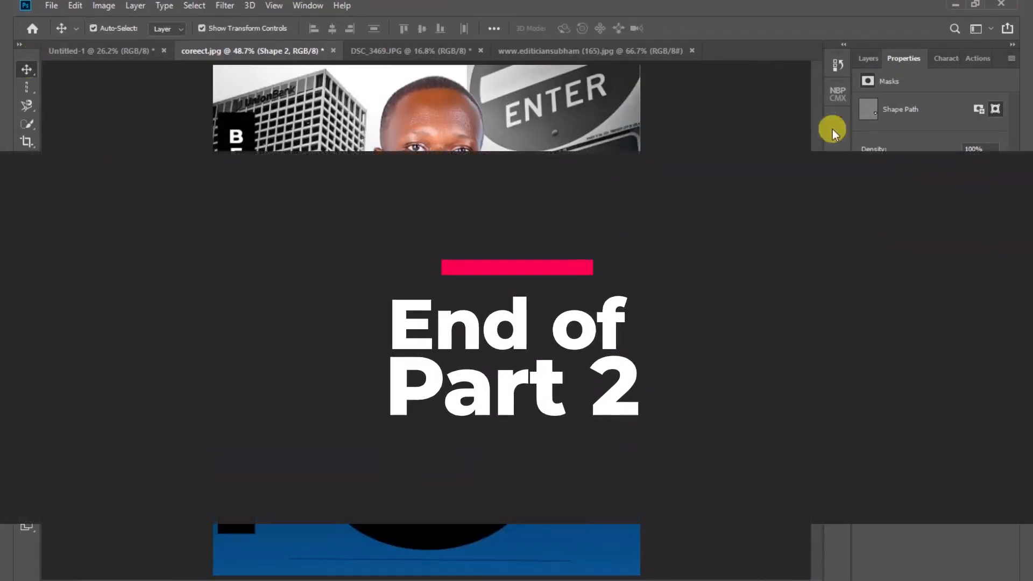
{"action": "left_click", "coordinate": [868, 58]}
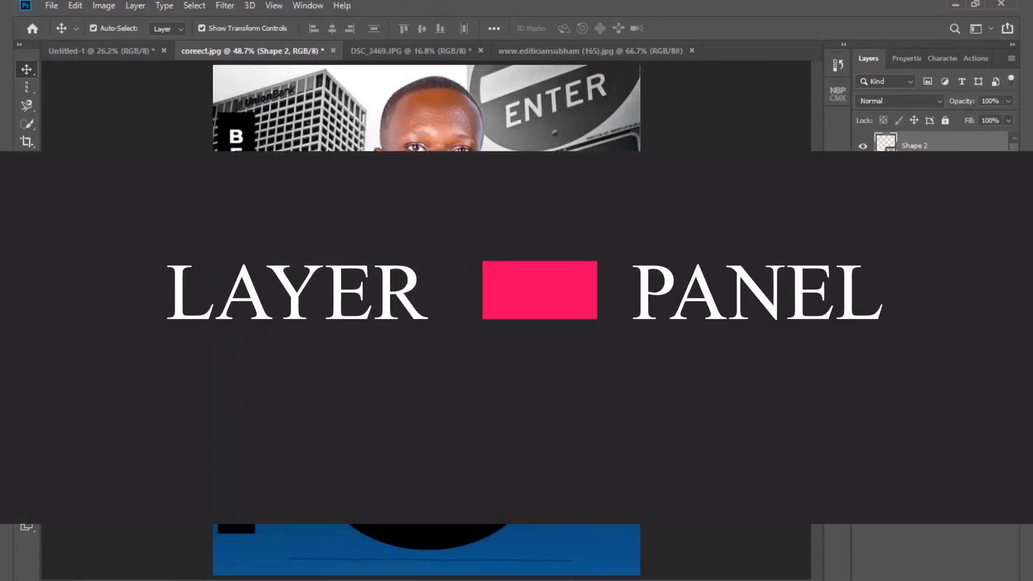